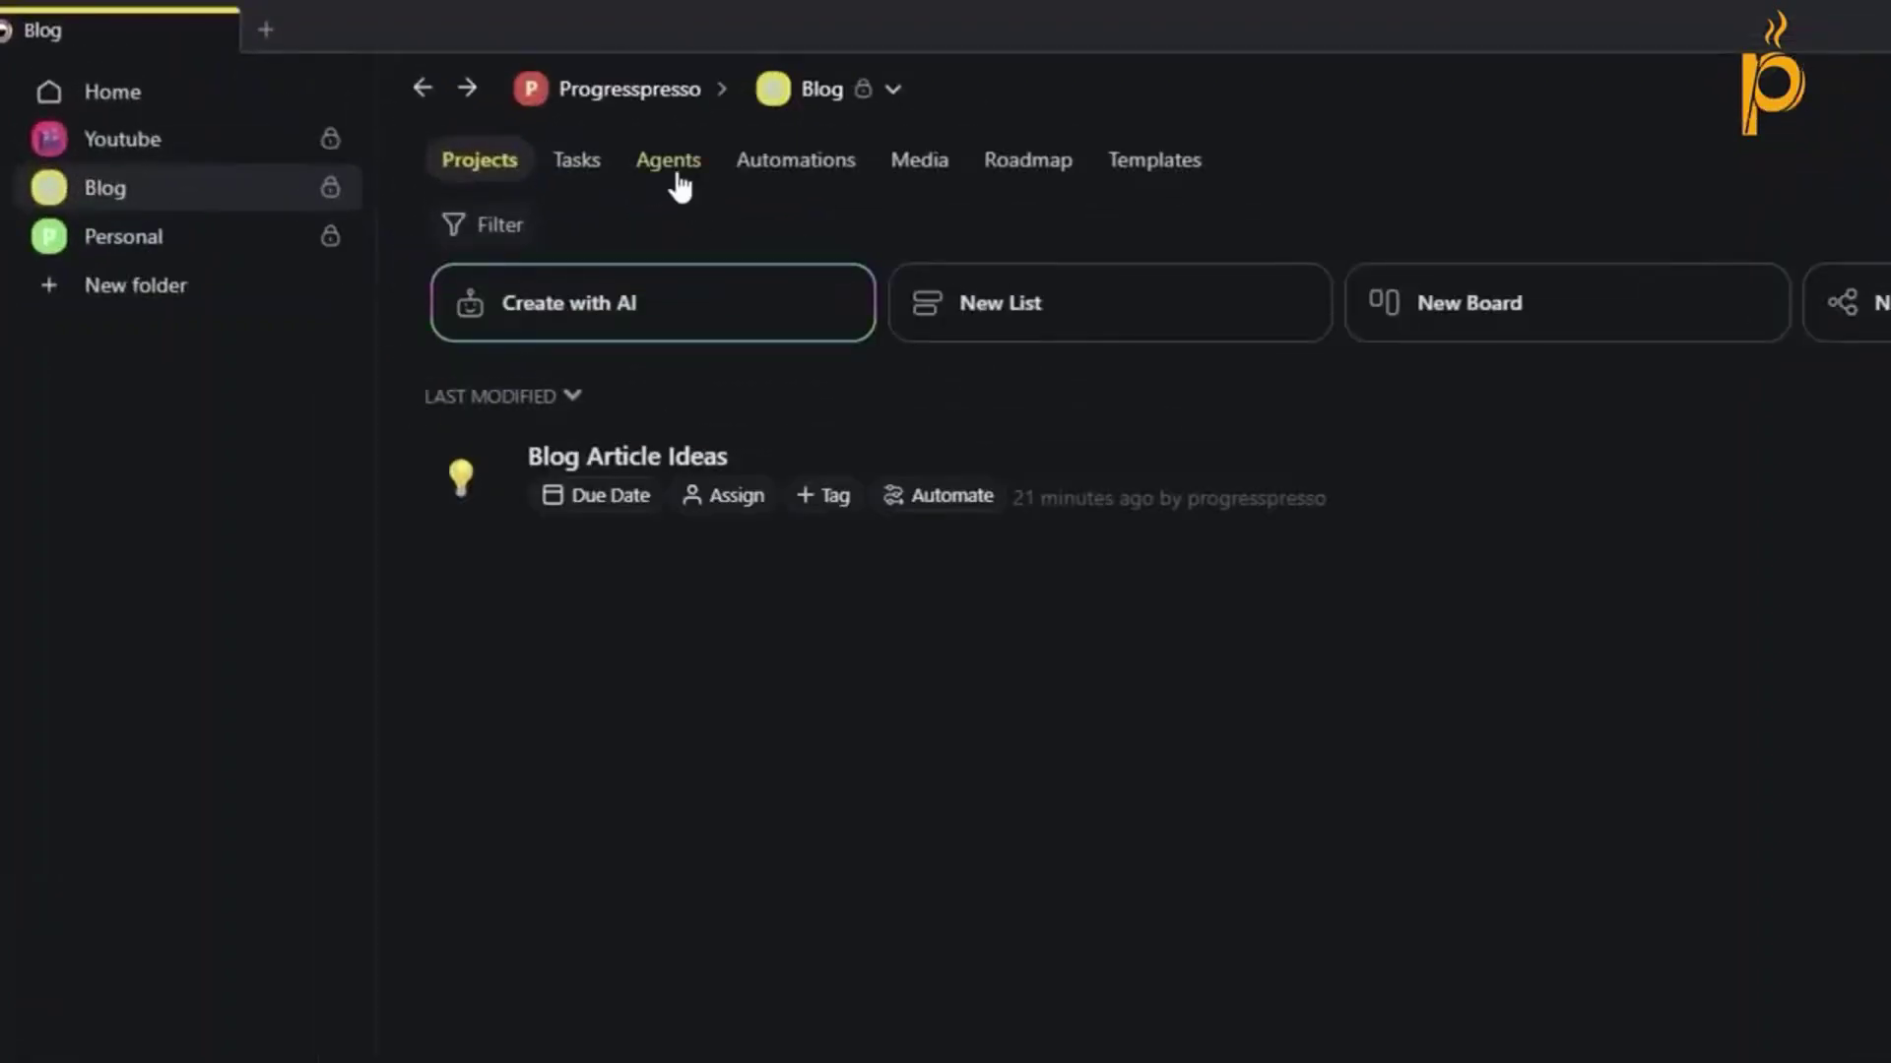
Step: Create a new agent from the Researcher preset in the Blog folder's Agents tab
{"action": "left_click", "coordinate": [673, 163]}
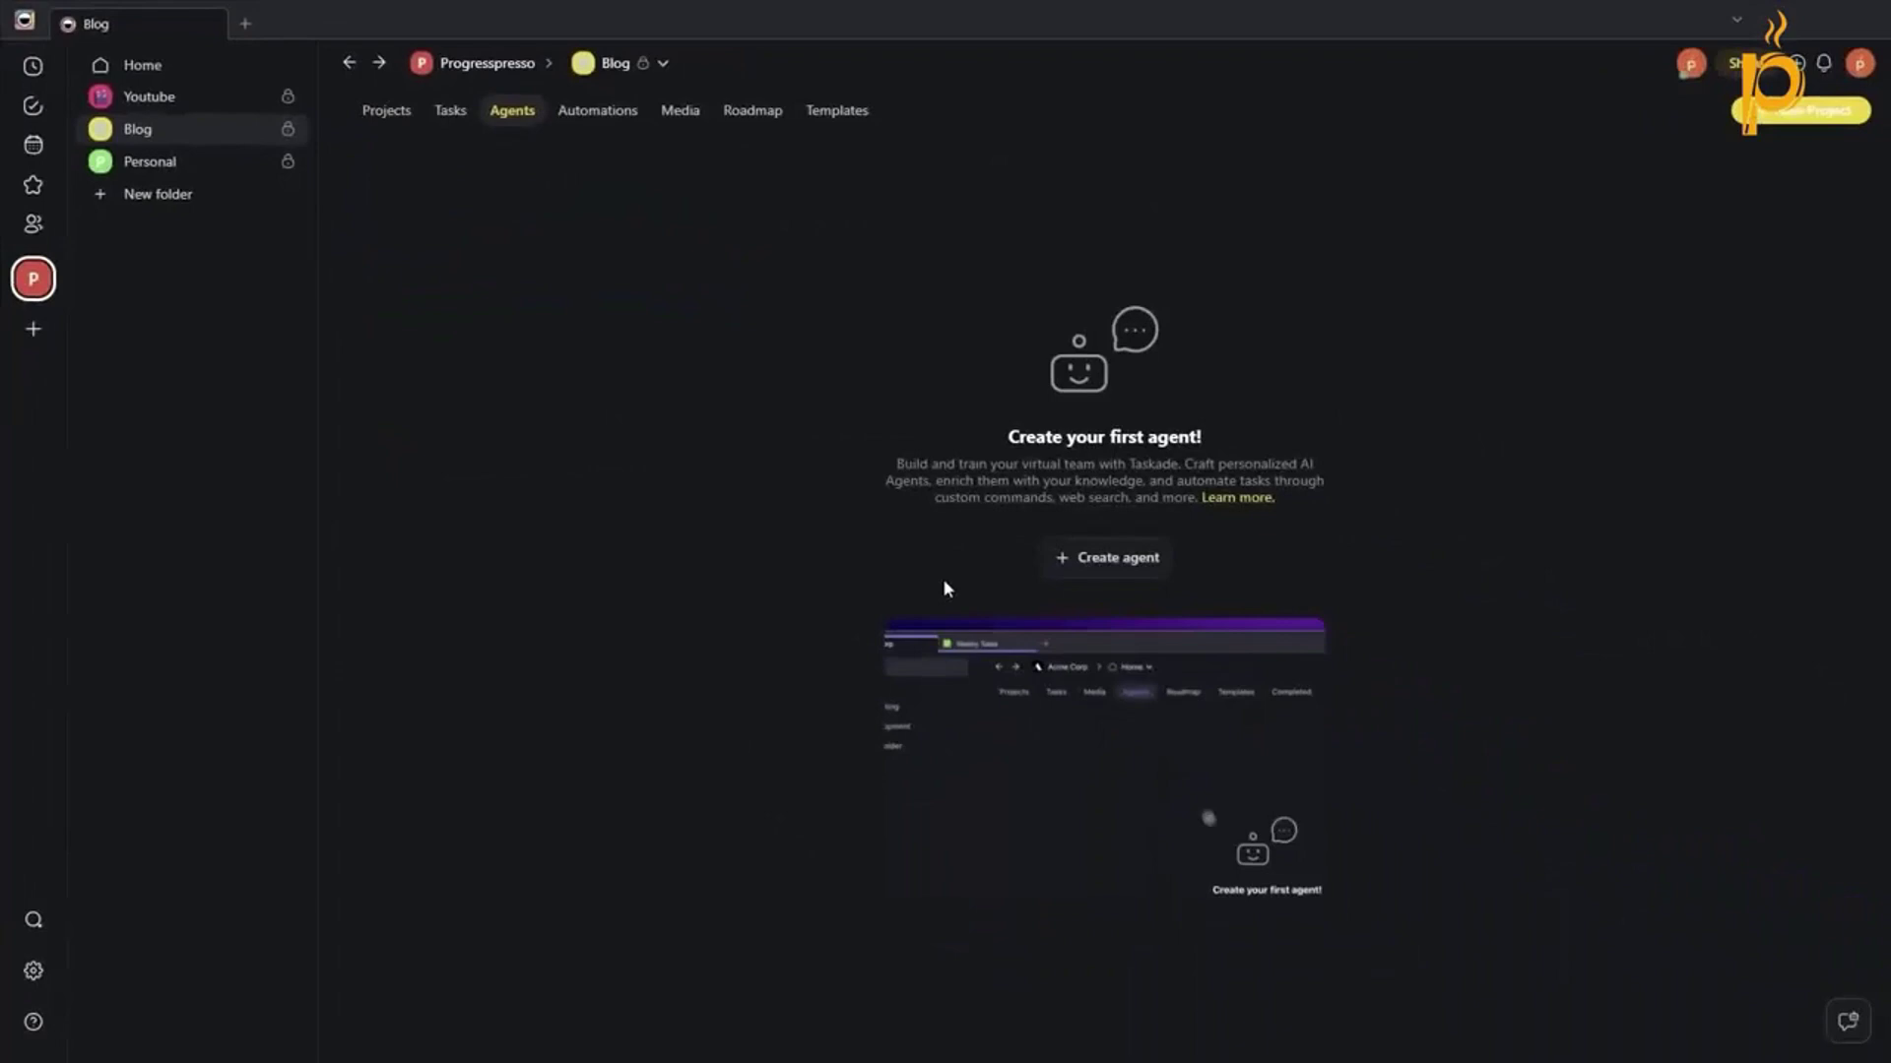
{"action": "left_click", "coordinate": [1551, 835]}
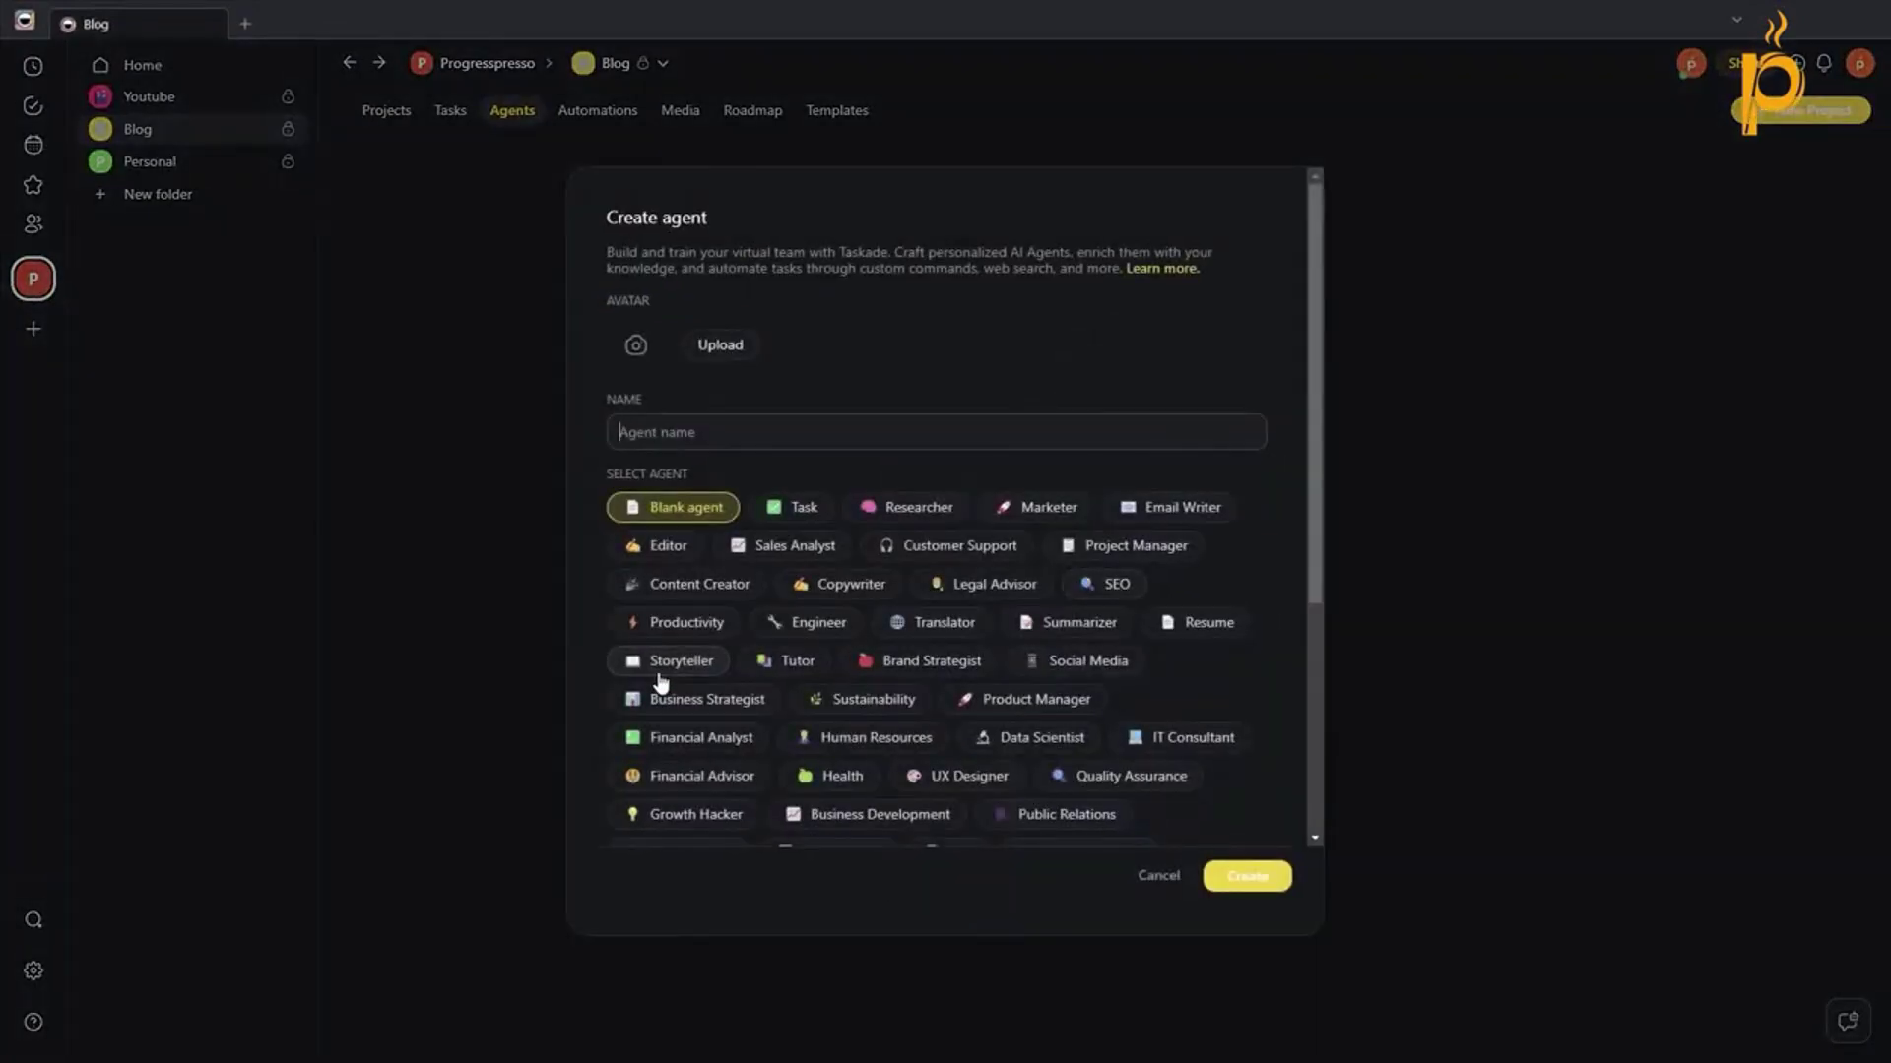
{"action": "left_click", "coordinate": [893, 518]}
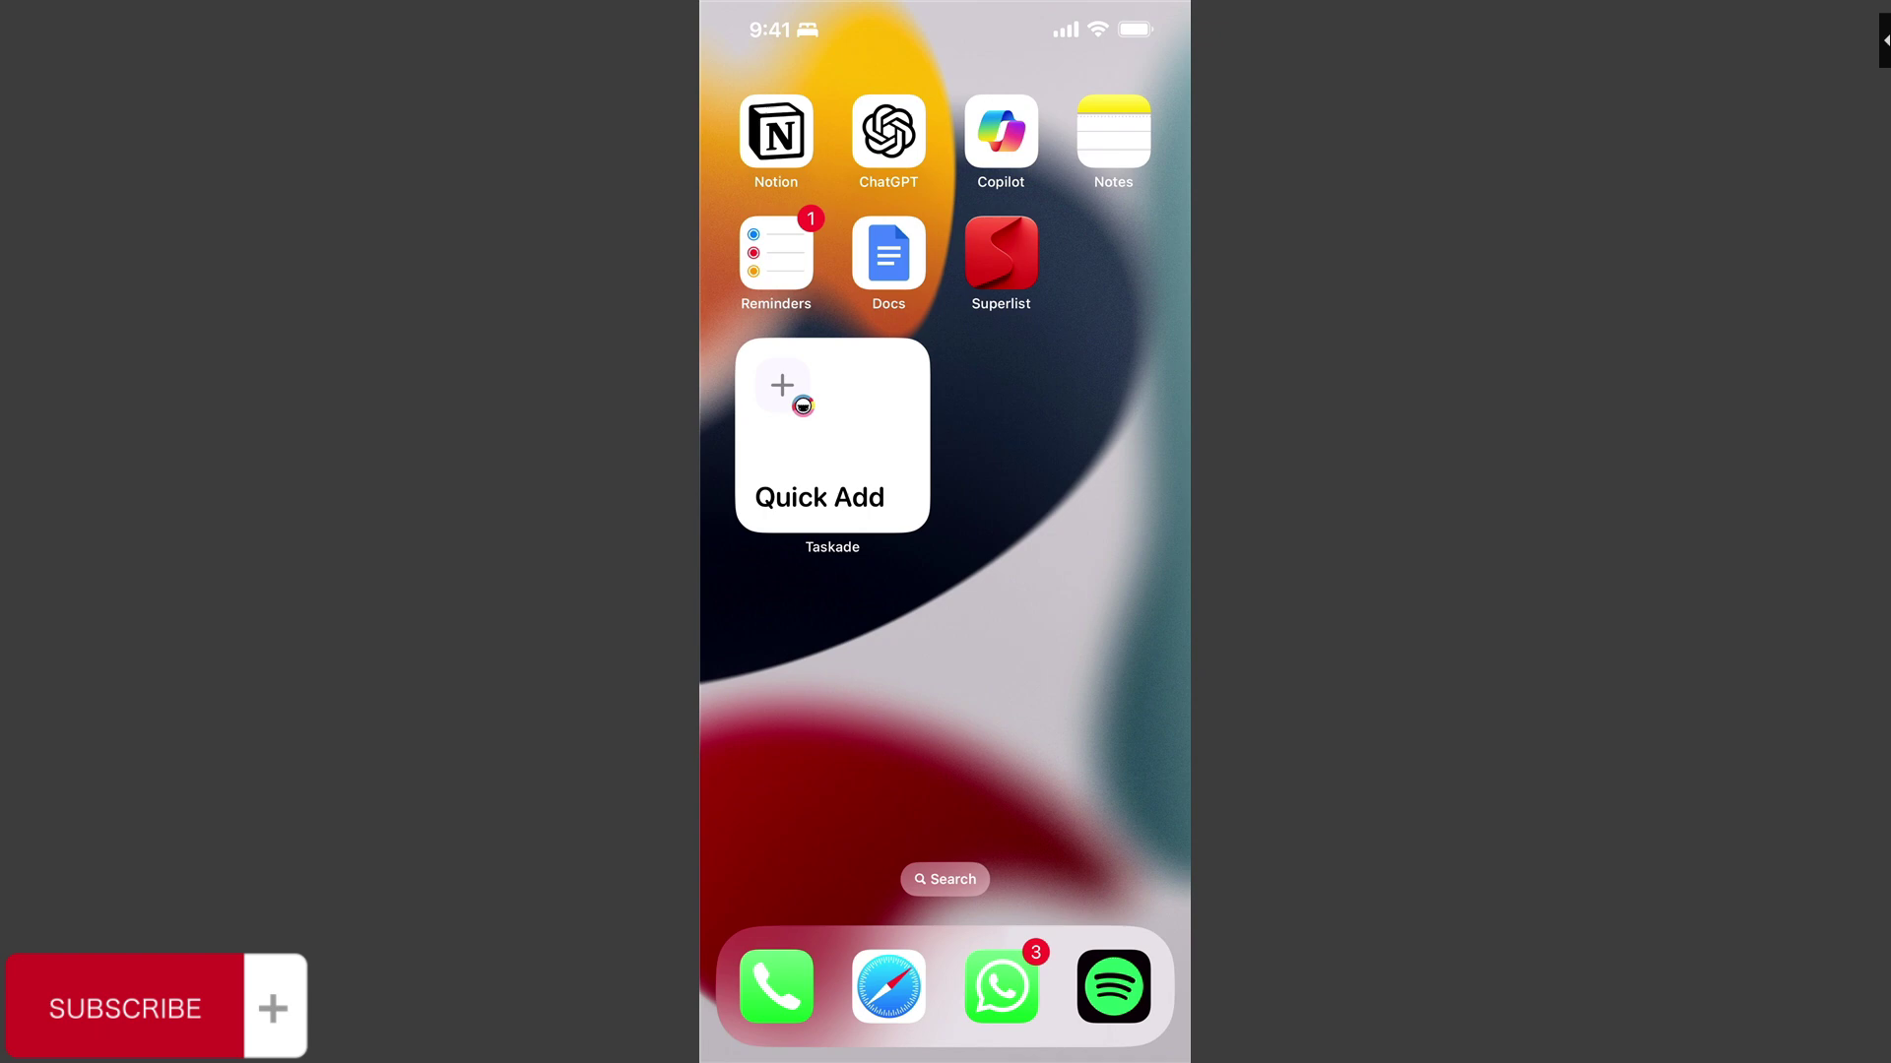
Step: Quick-add the task 'Taskade - AI automations and workflows' to the YouTube folder's Youtube Ideas project
{"action": "left_click", "coordinate": [832, 435]}
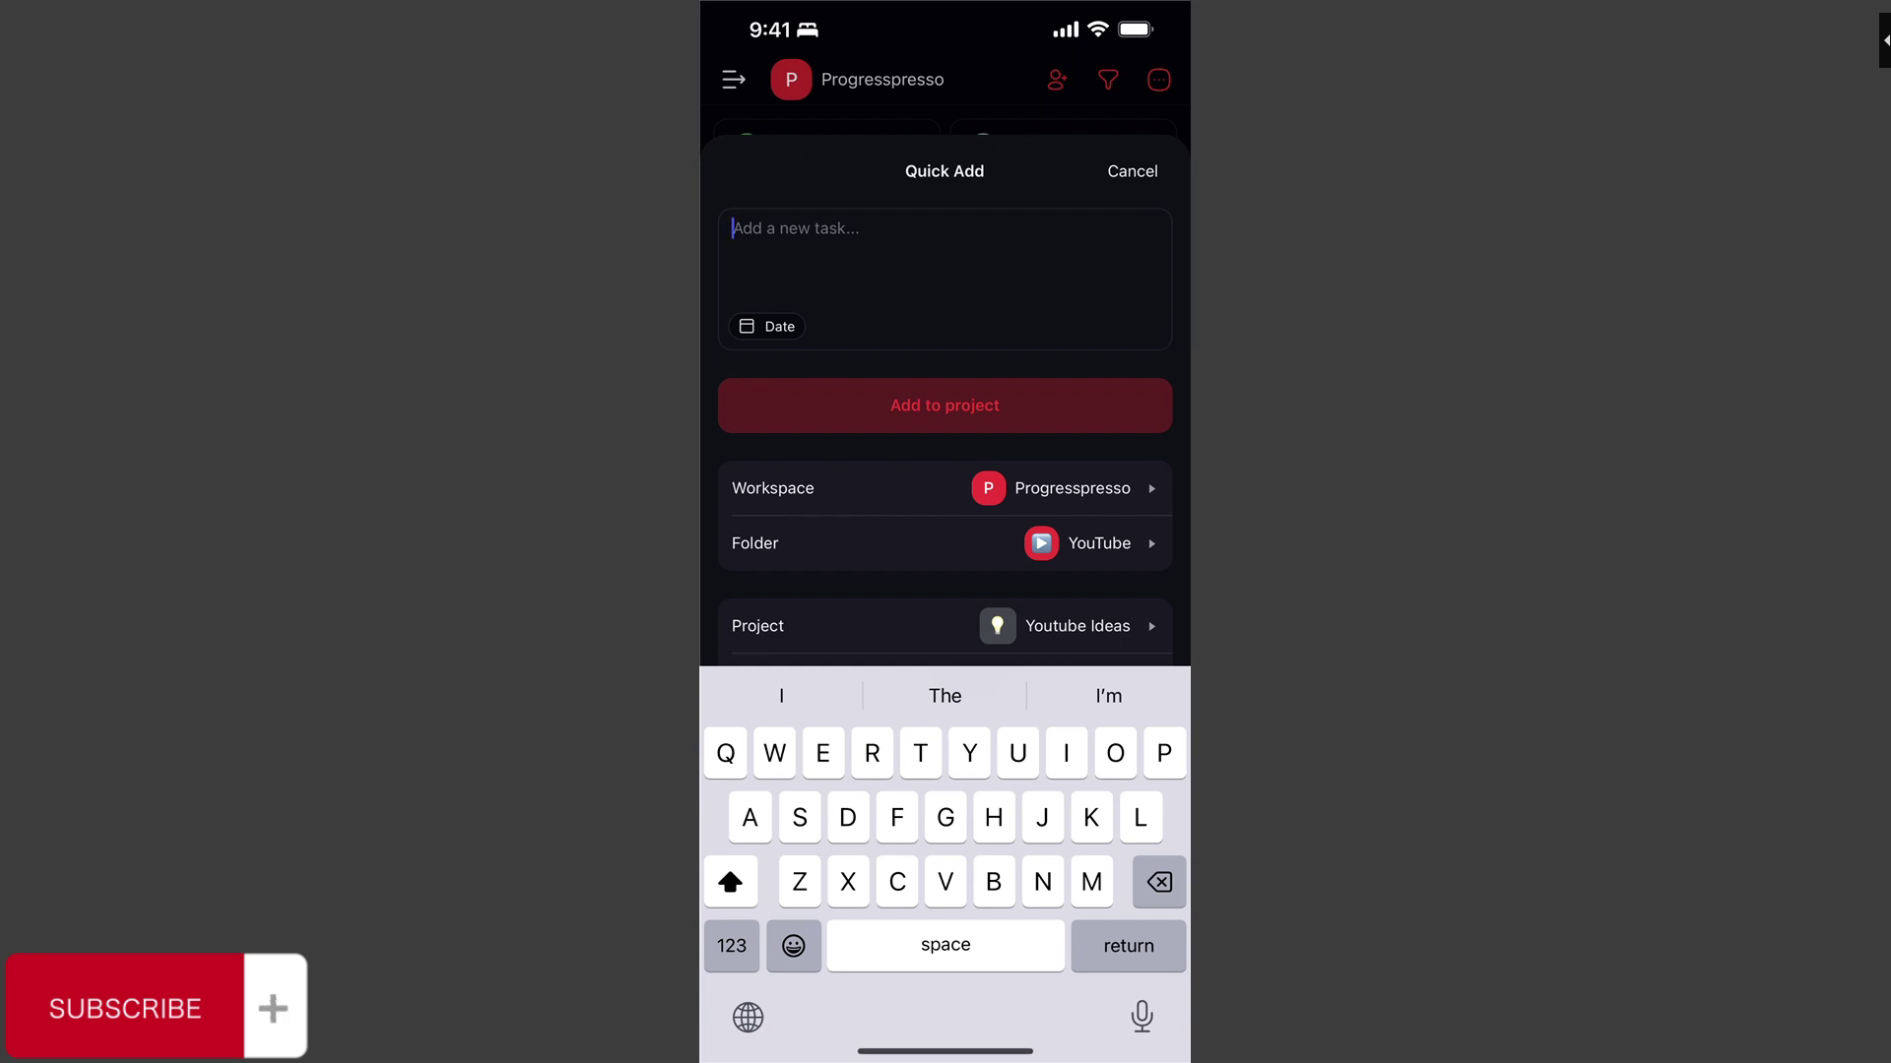
{"action": "type", "text": "Tas"}
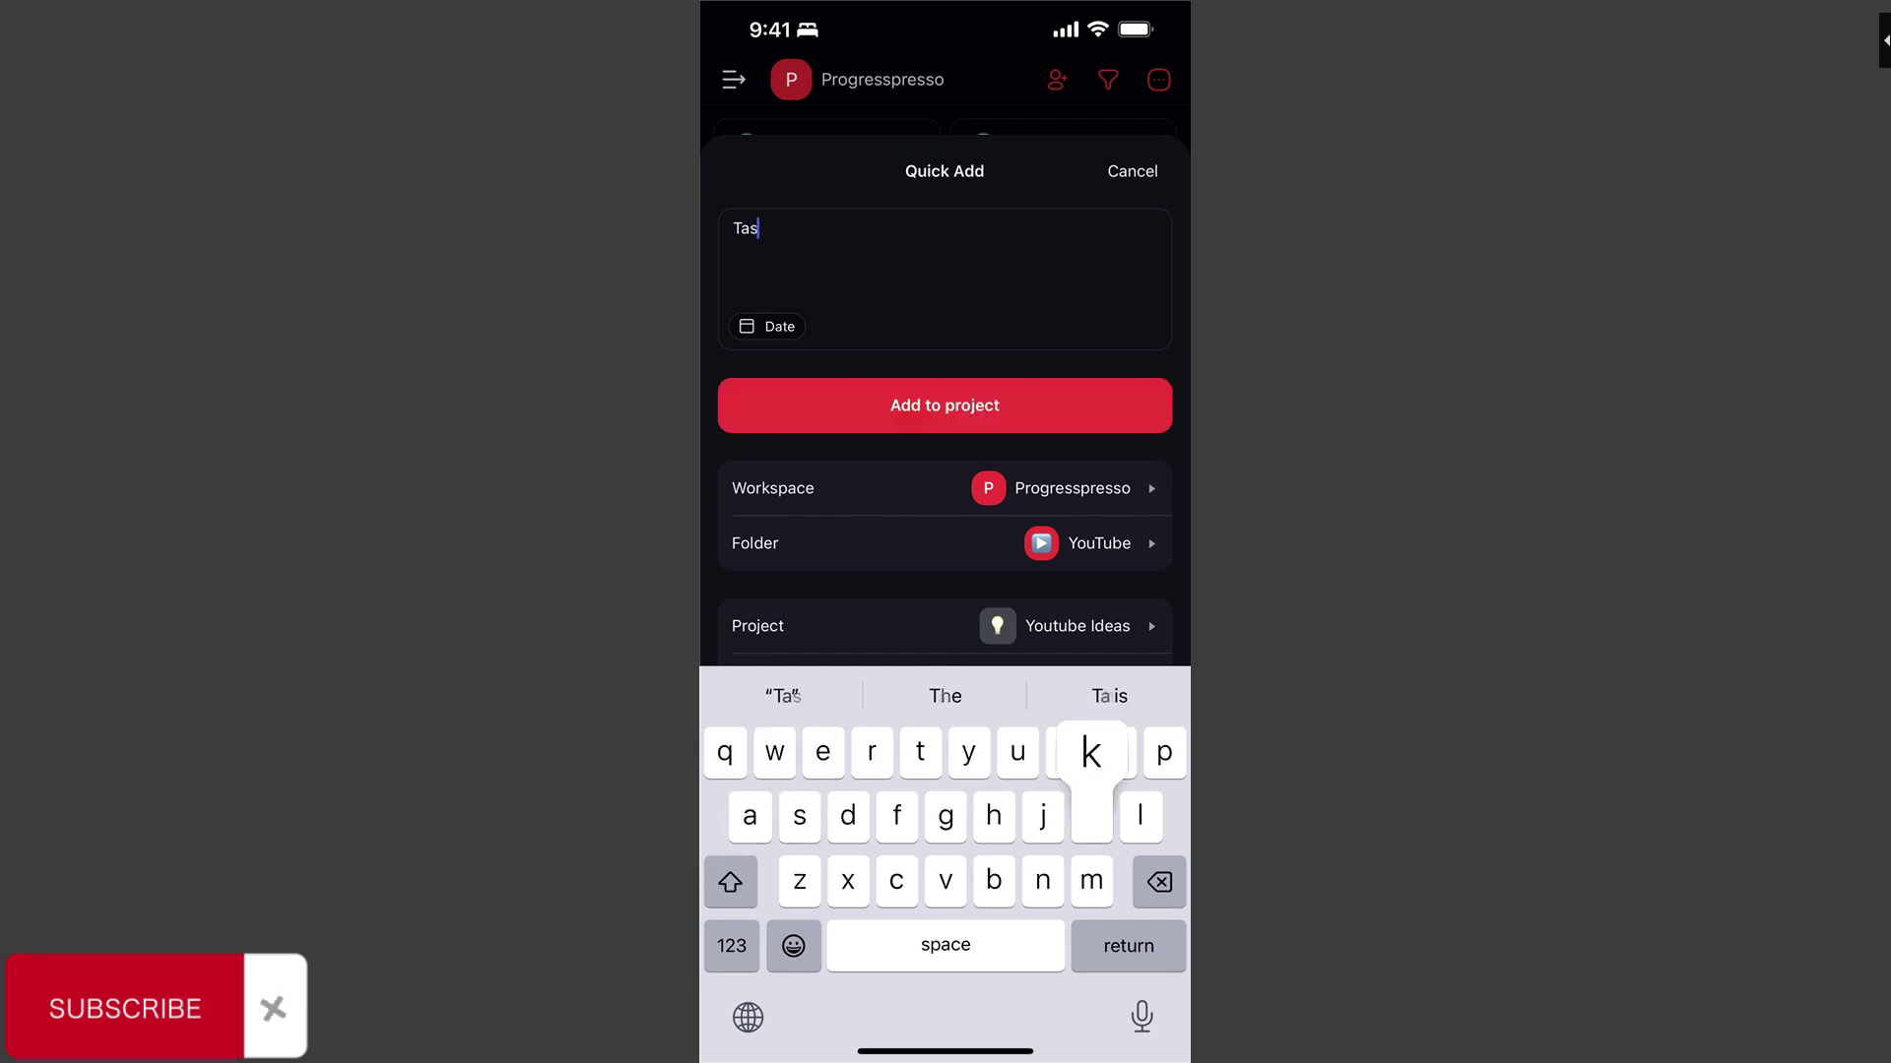
{"action": "type", "text": "kade"}
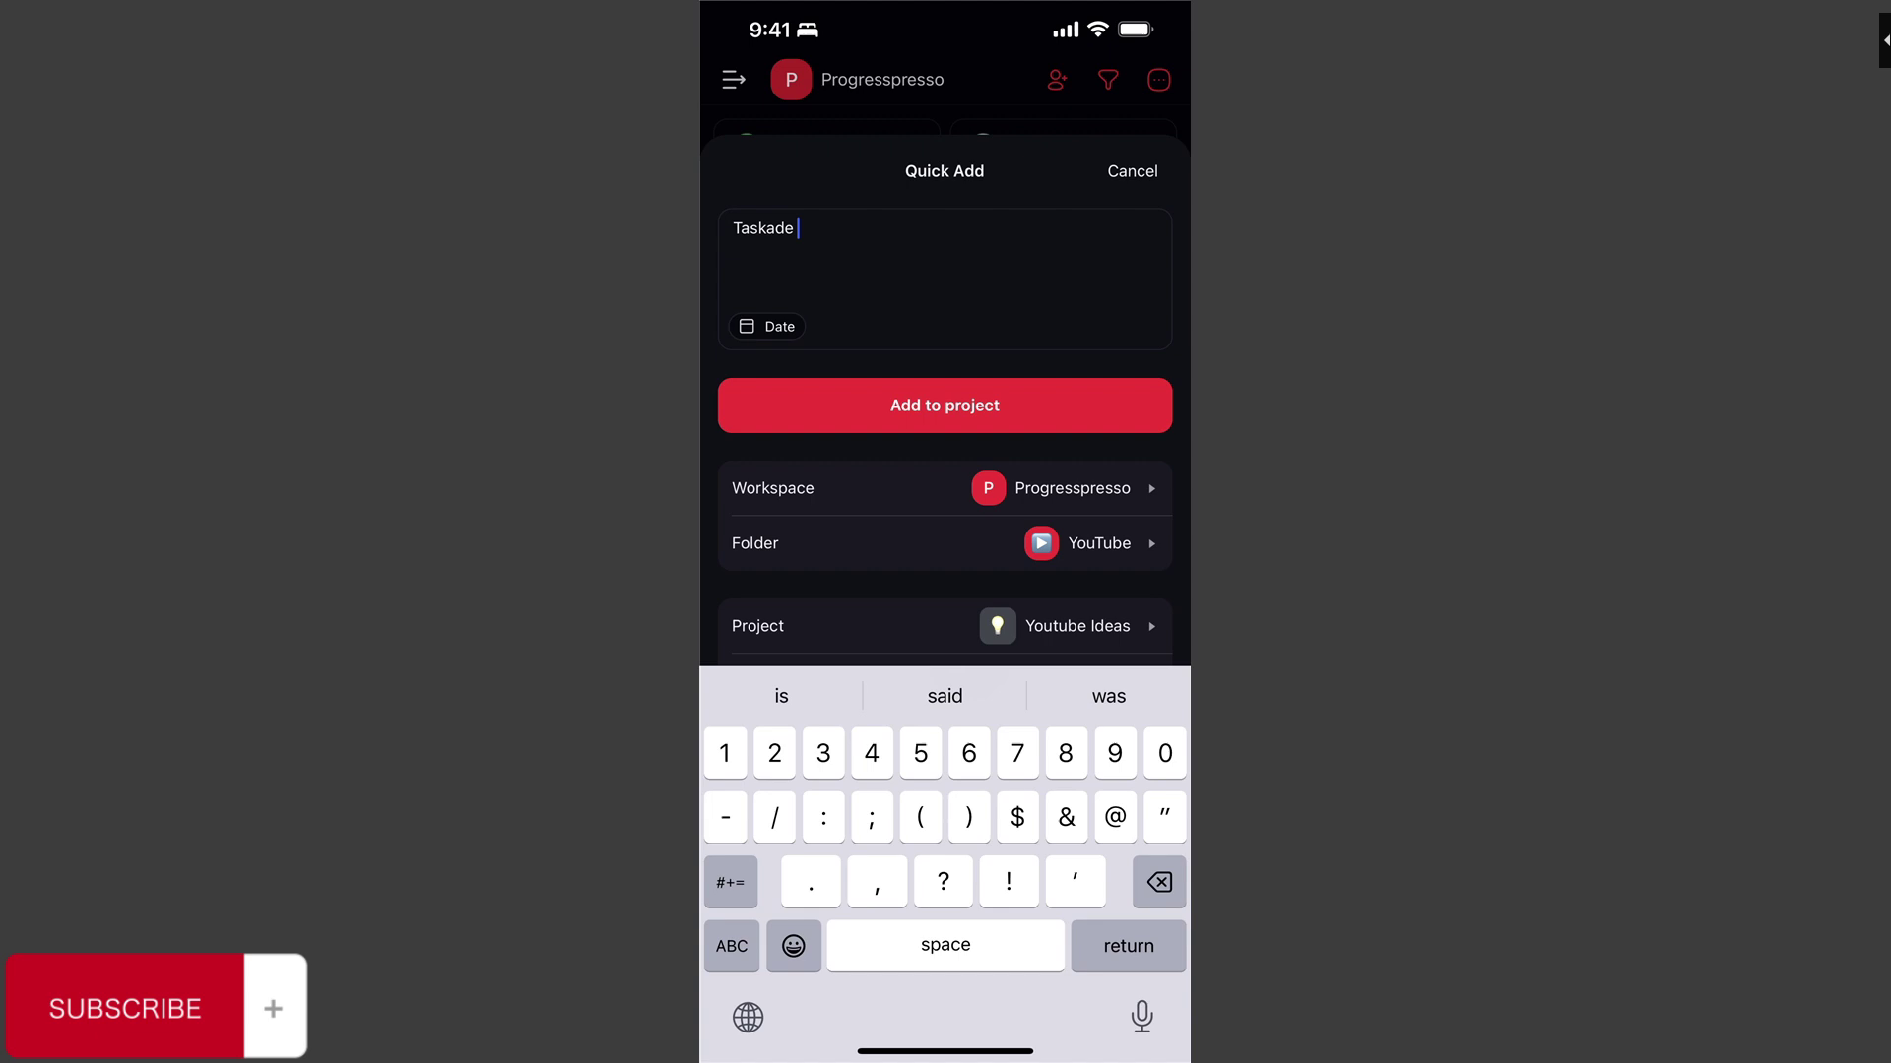
{"action": "left_click", "coordinate": [729, 882]}
{"action": "left_click", "coordinate": [729, 882]}
{"action": "type", "text": "- AI au"}
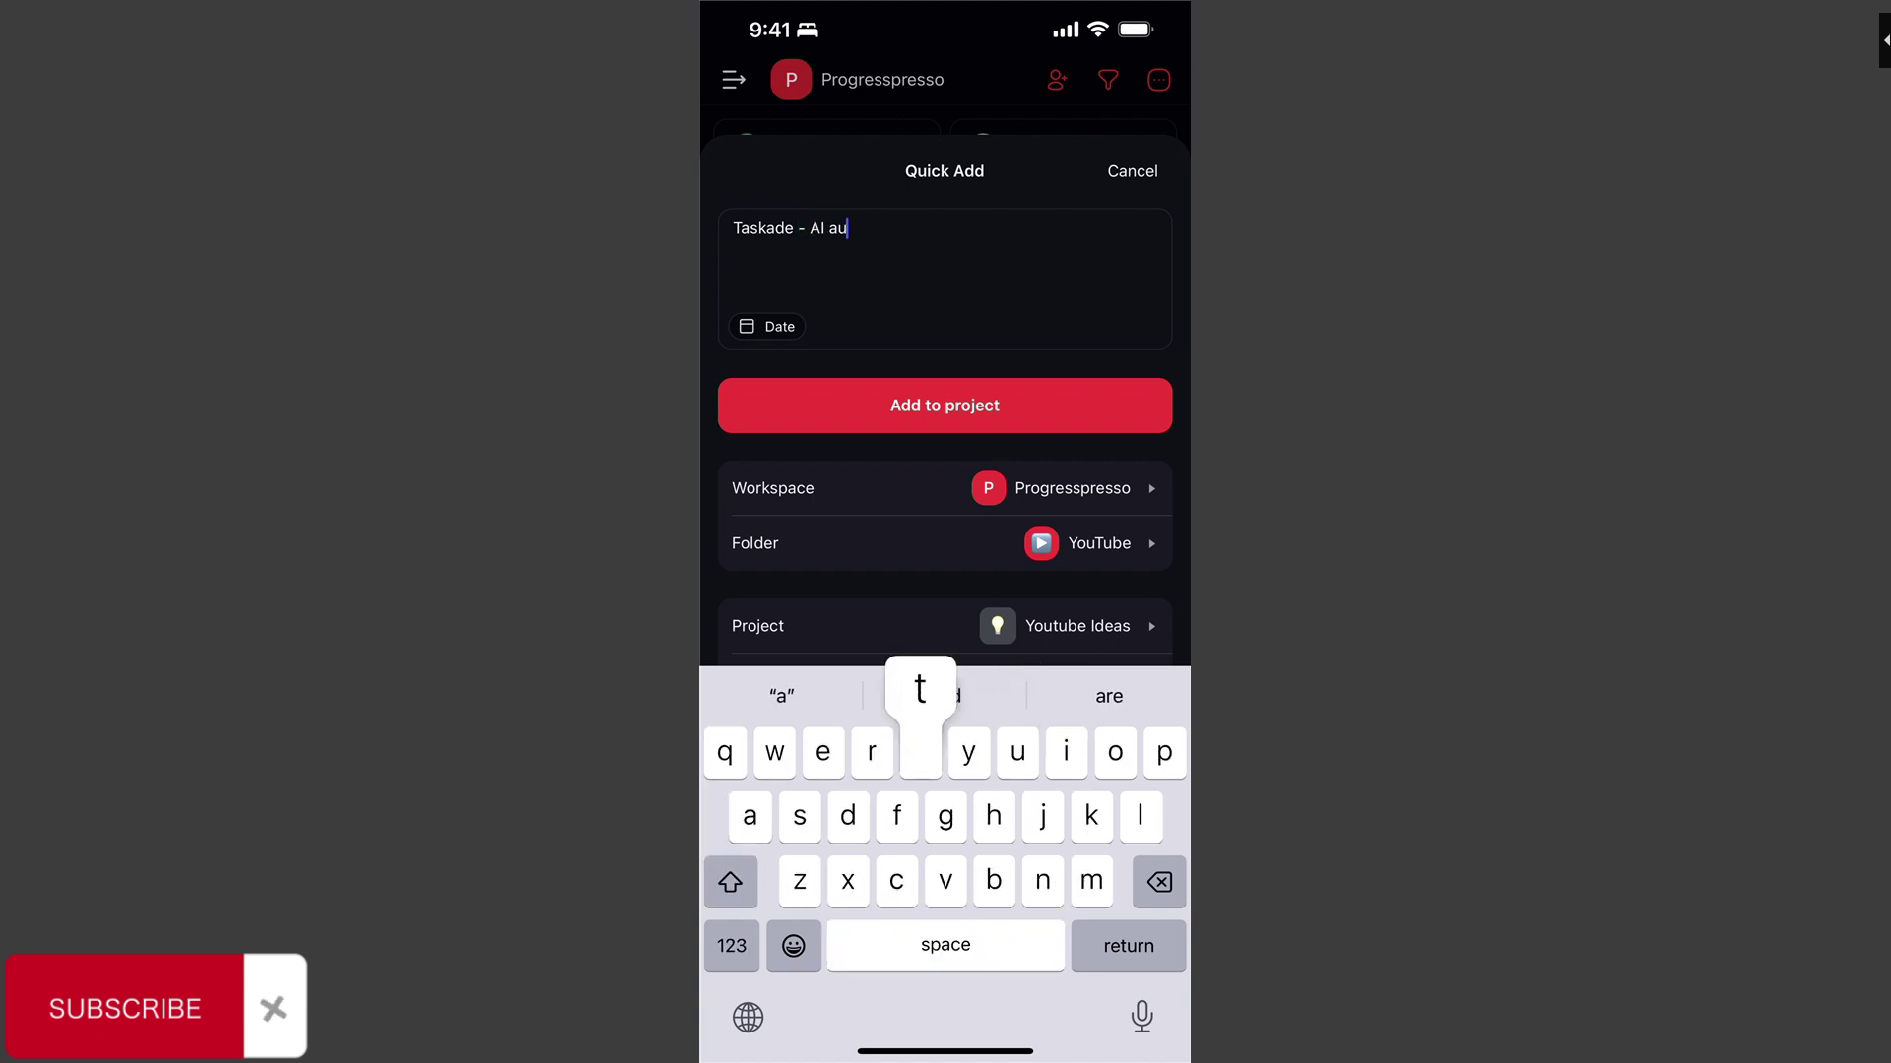
{"action": "type", "text": "tomations "}
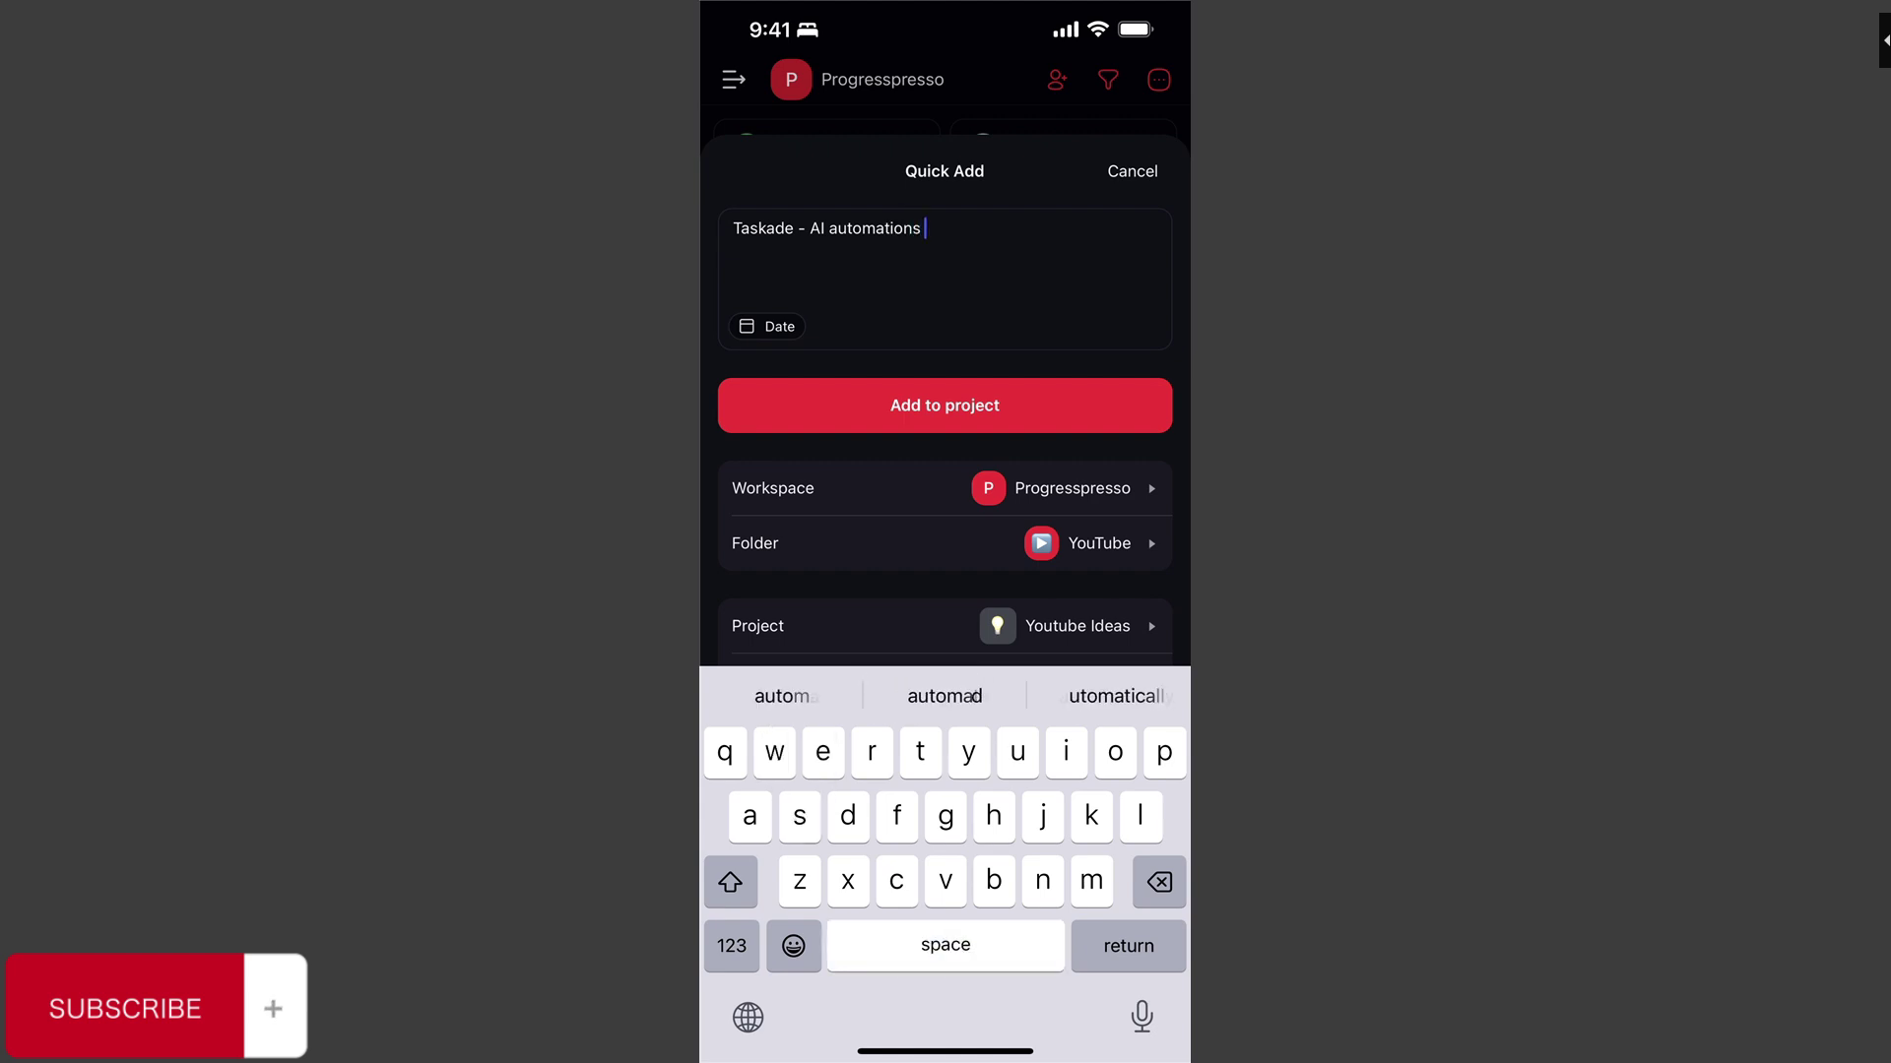
{"action": "type", "text": "and eorkf"}
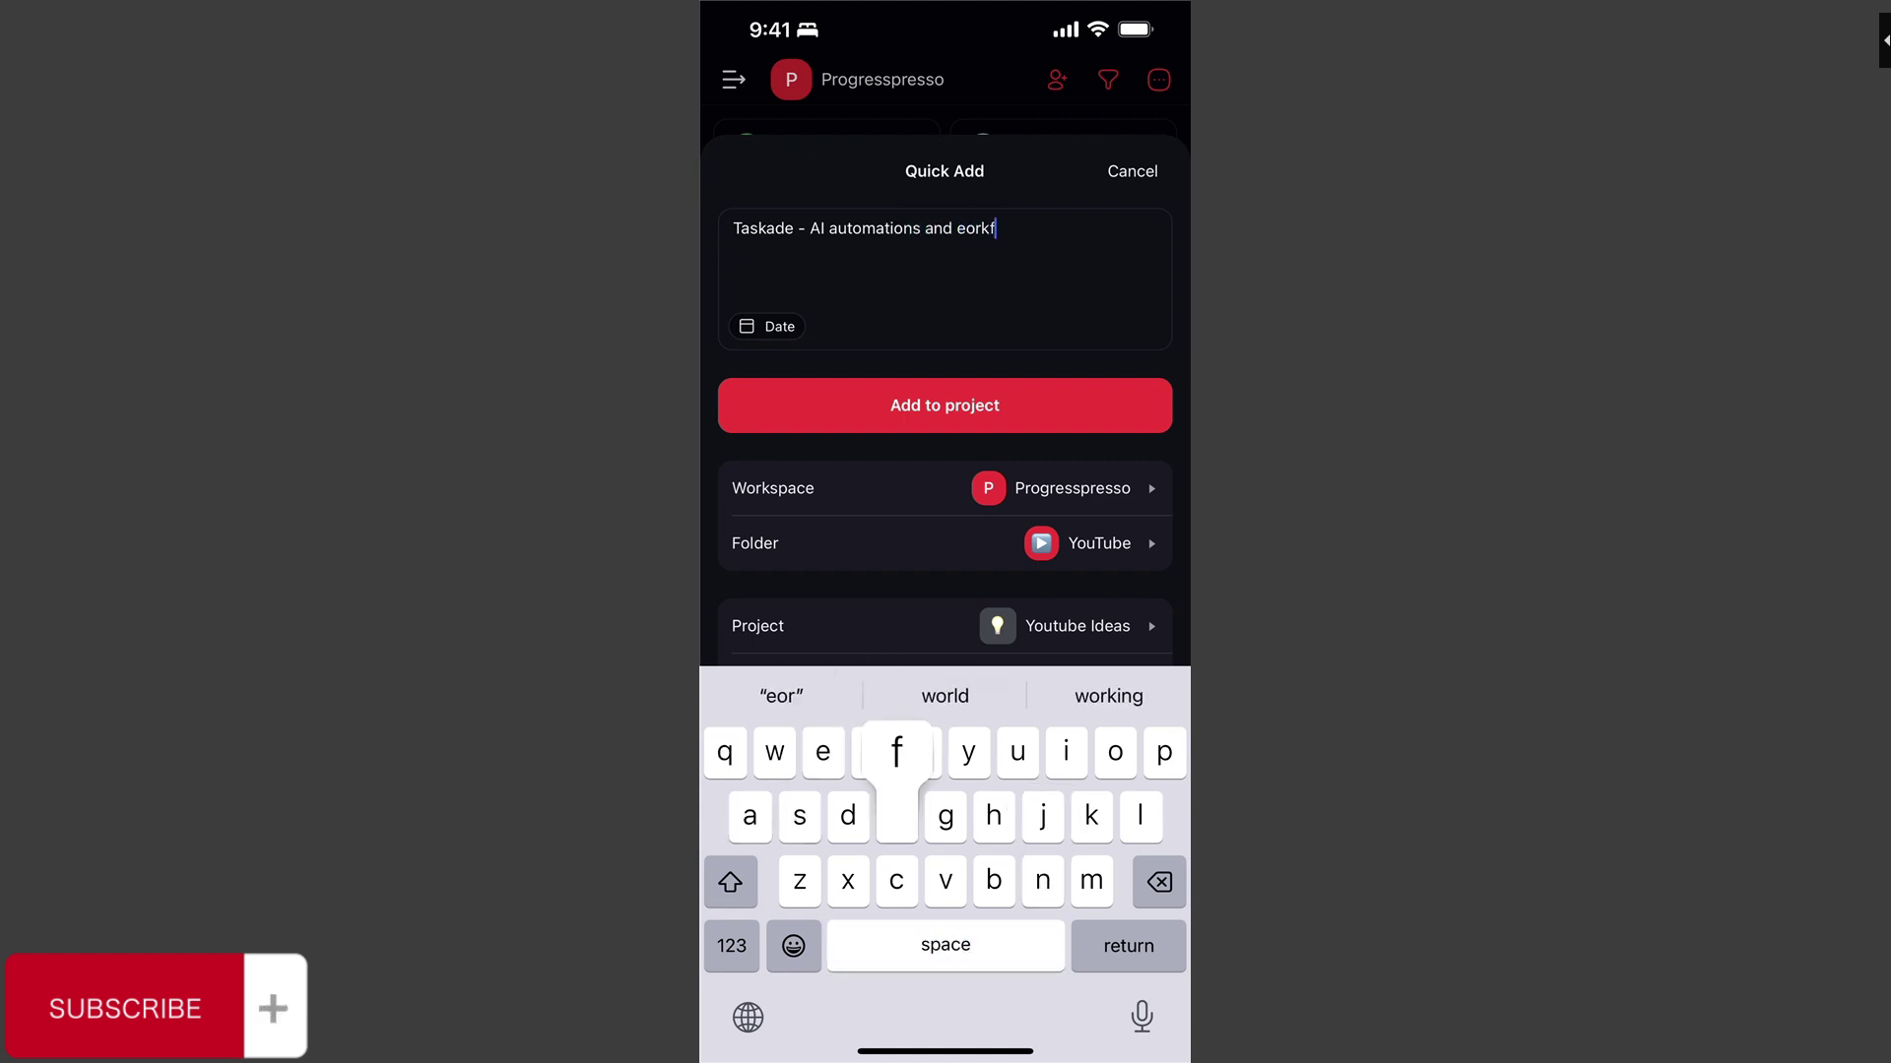
{"action": "key", "text": "BackSpace"}
{"action": "key", "text": "BackSpace"}
{"action": "key", "text": "BackSpace"}
{"action": "key", "text": "BackSpace"}
{"action": "key", "text": "BackSpace"}
{"action": "type", "text": "workflows"}
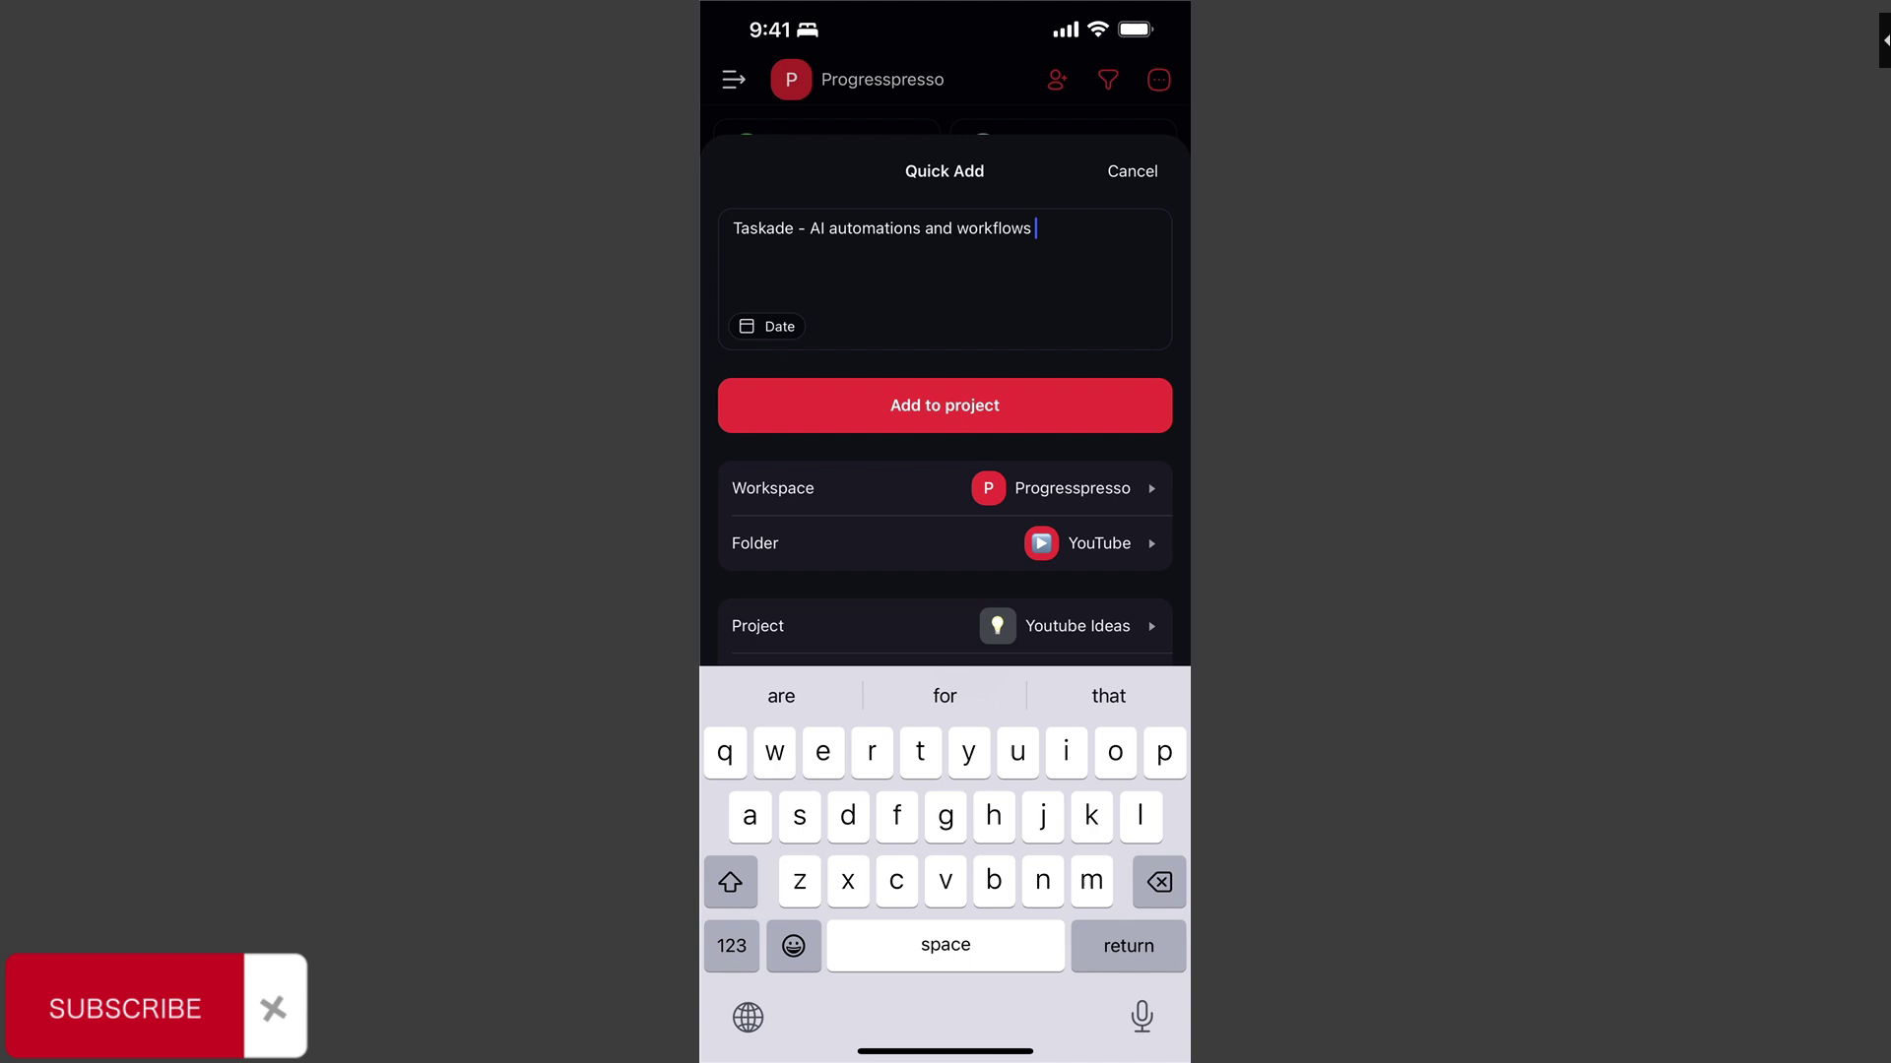
{"action": "scroll", "coordinate": [945, 492], "scroll_direction": "down", "scroll_amount": 1}
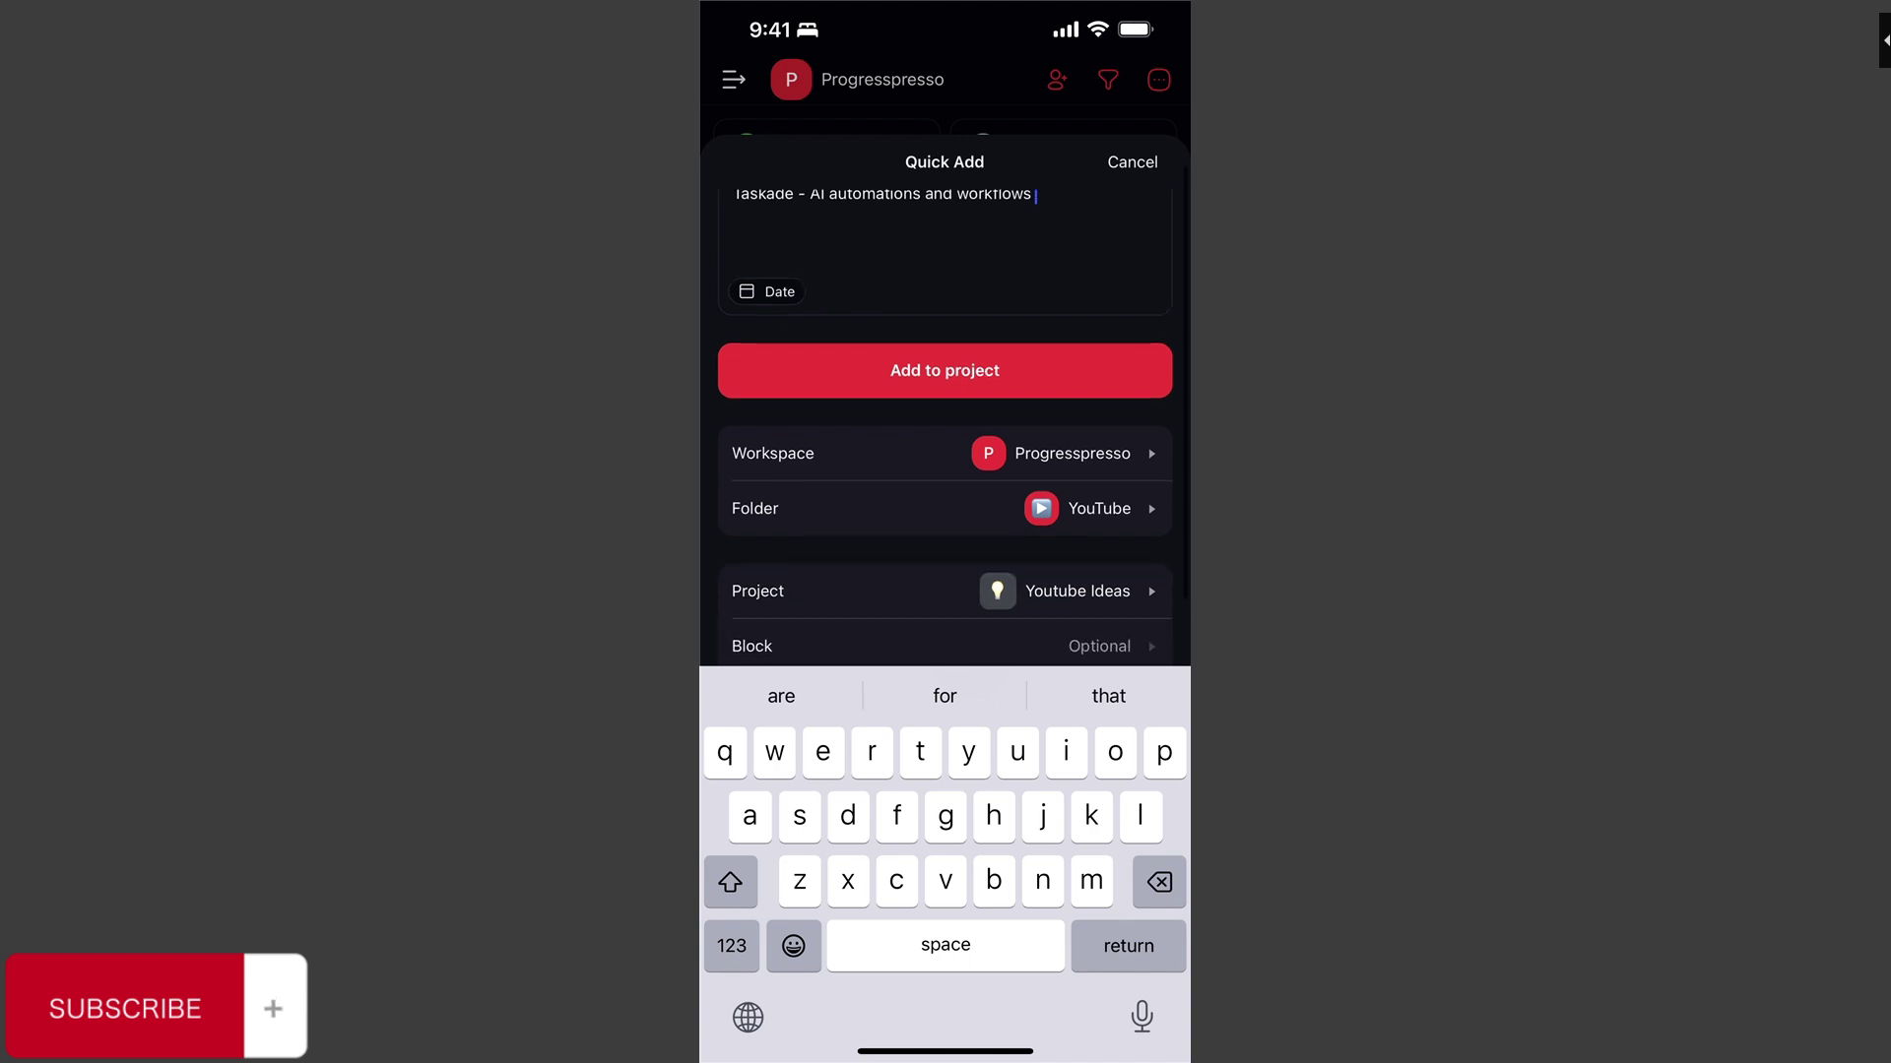
{"action": "scroll", "coordinate": [946, 424], "scroll_direction": "down", "scroll_amount": 1}
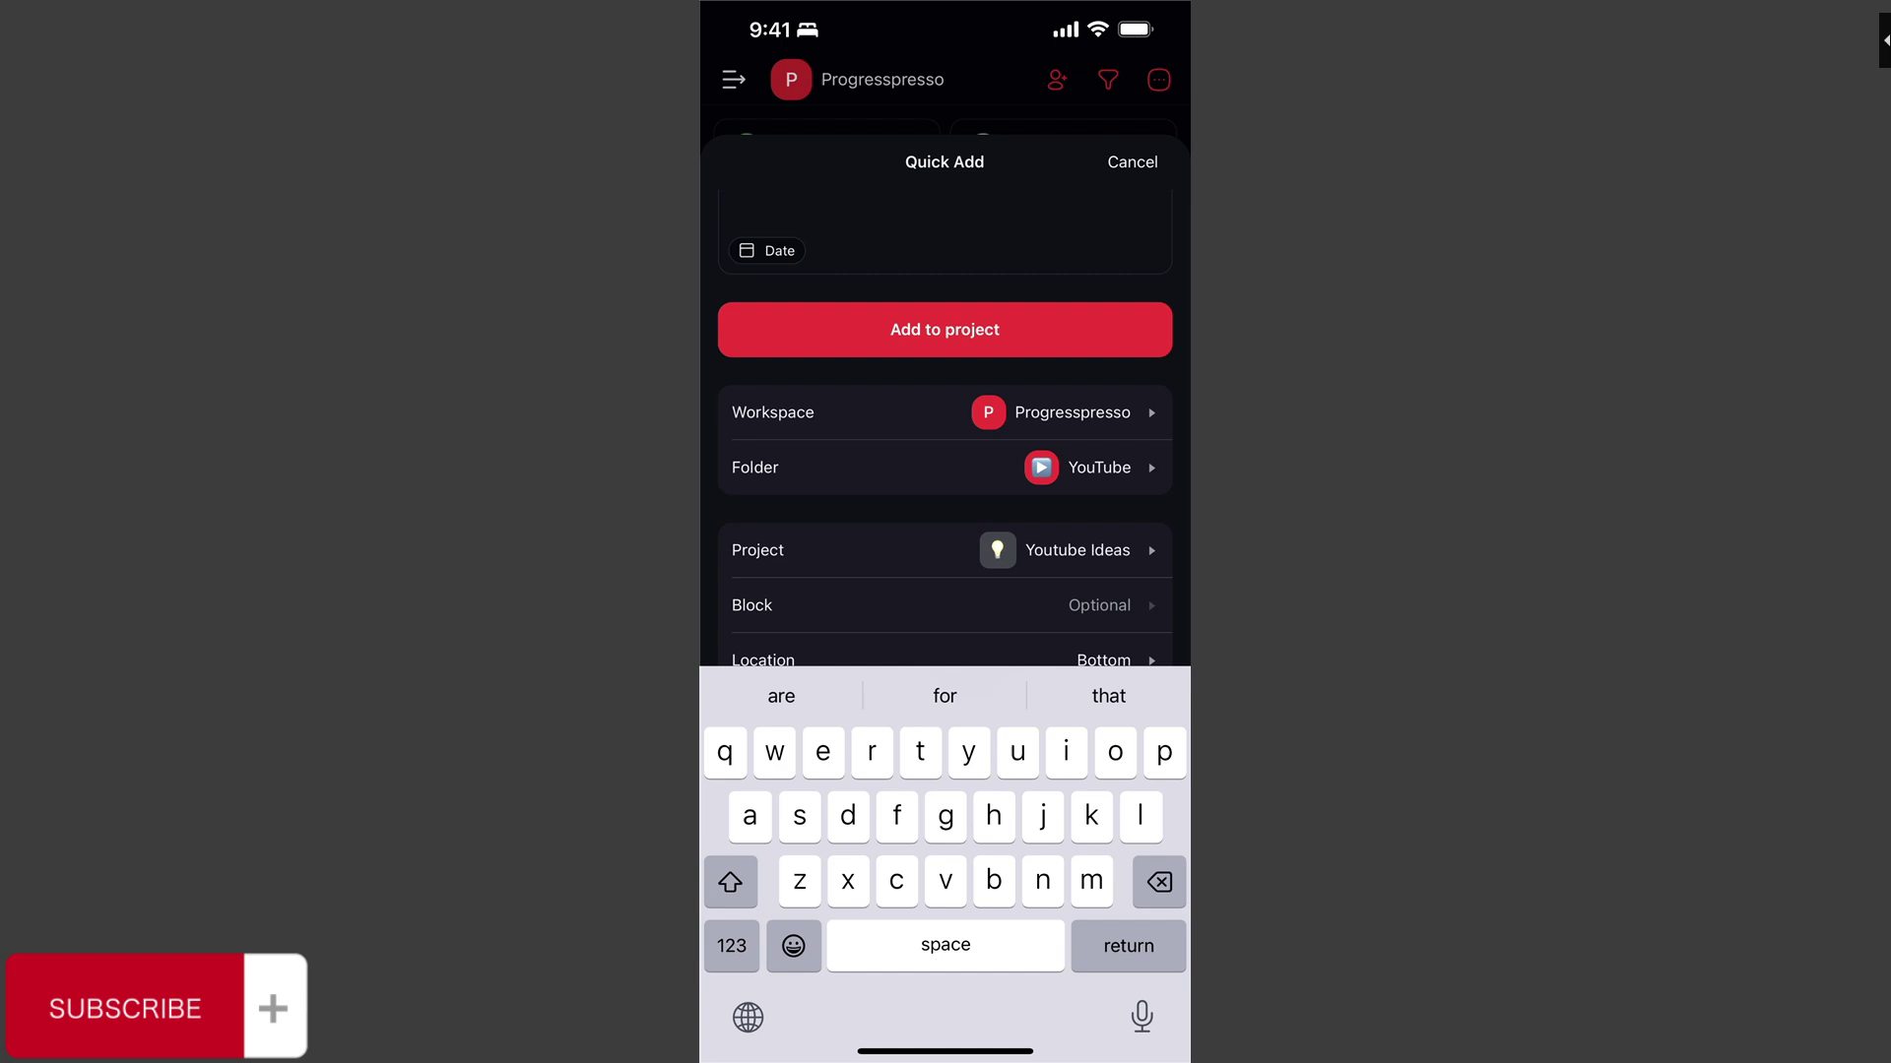
{"action": "scroll", "coordinate": [945, 443], "scroll_direction": "down", "scroll_amount": 1}
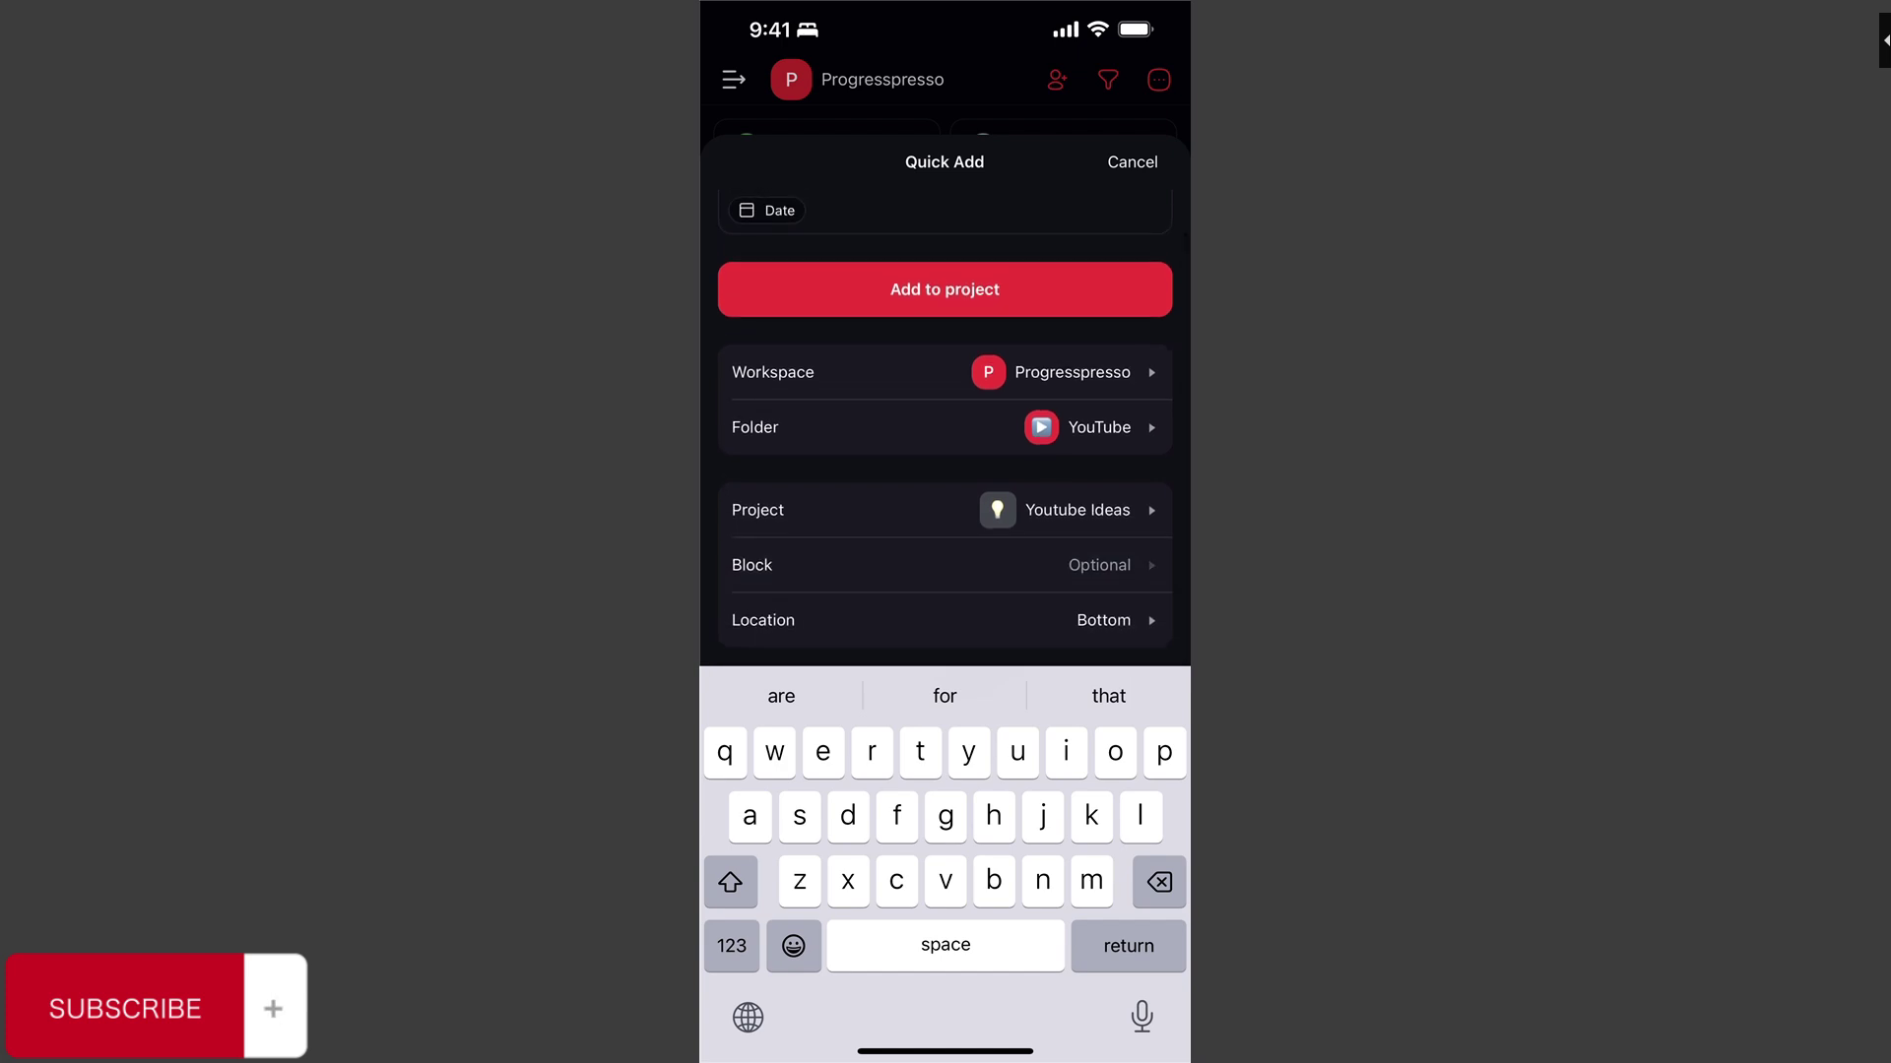
{"action": "key", "text": "Return"}
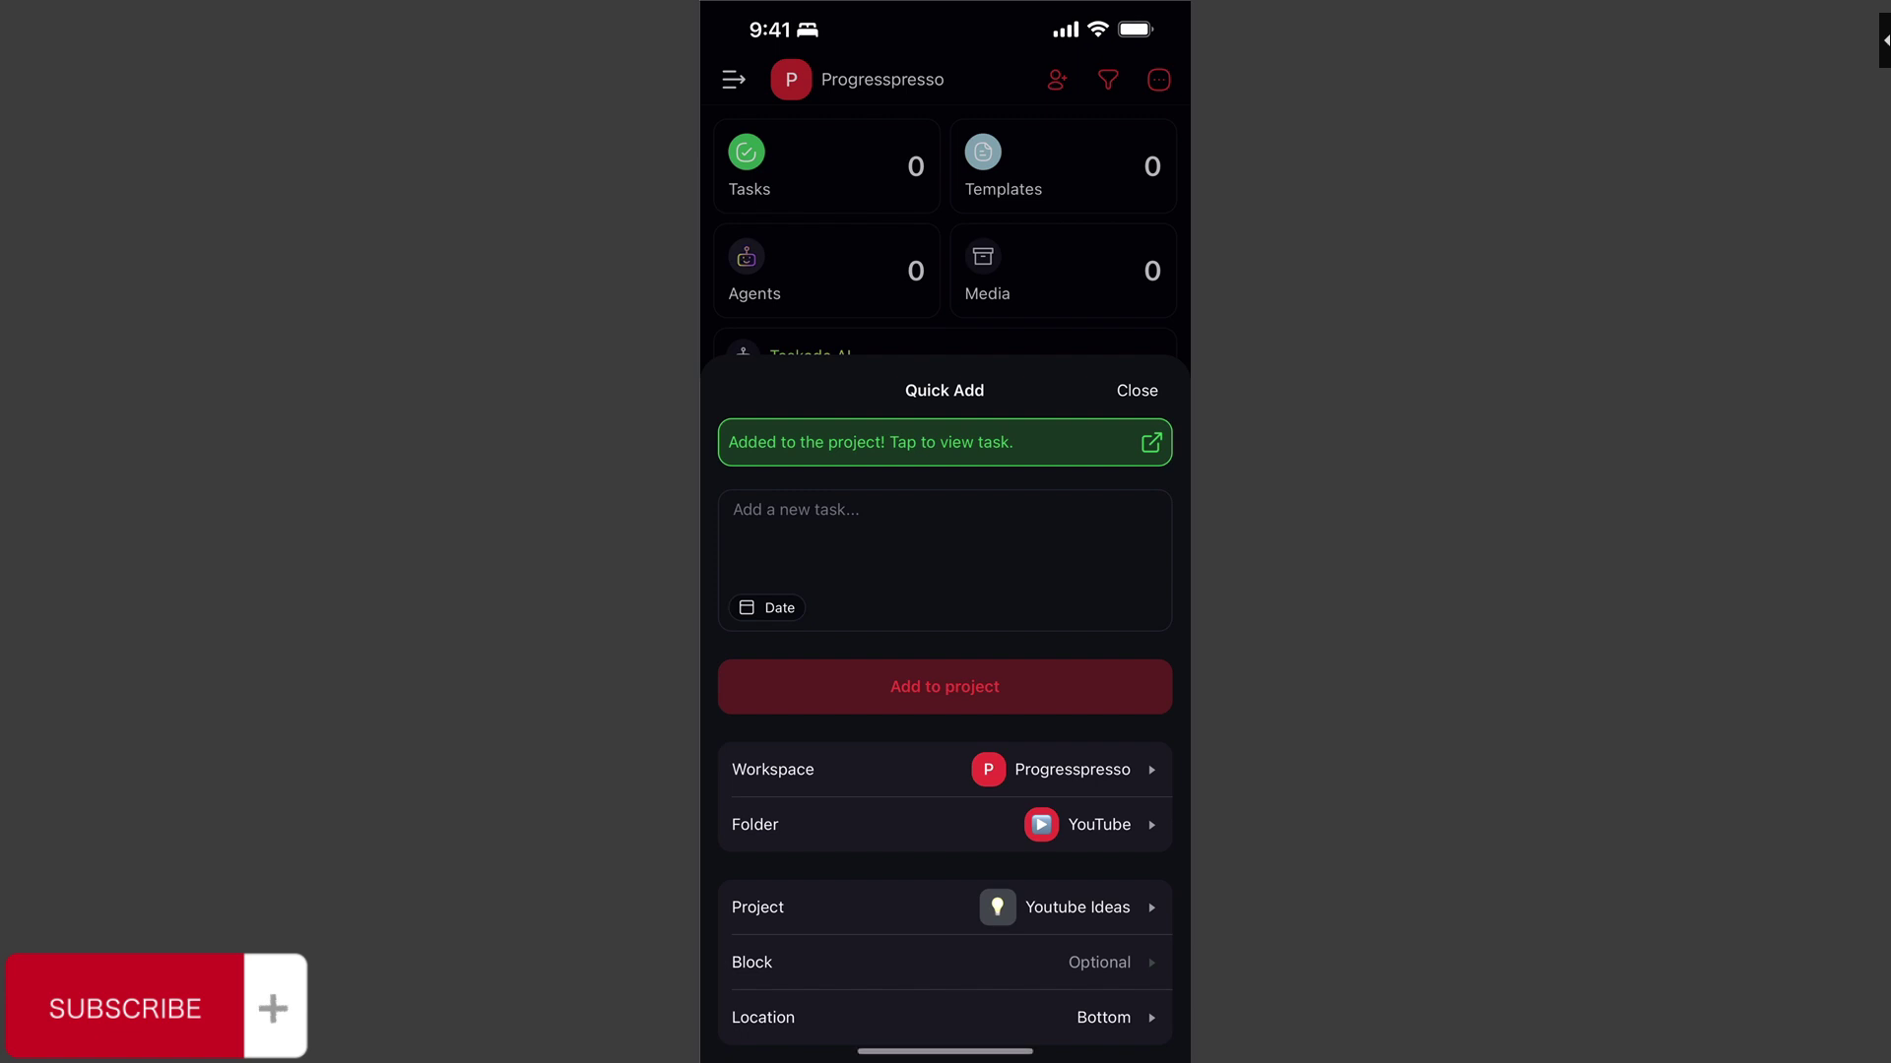
Step: Open the YouTube folder's Youtube Ideas list to confirm the new idea, then return to the overview
{"action": "left_click", "coordinate": [1136, 390]}
{"action": "left_click", "coordinate": [733, 79]}
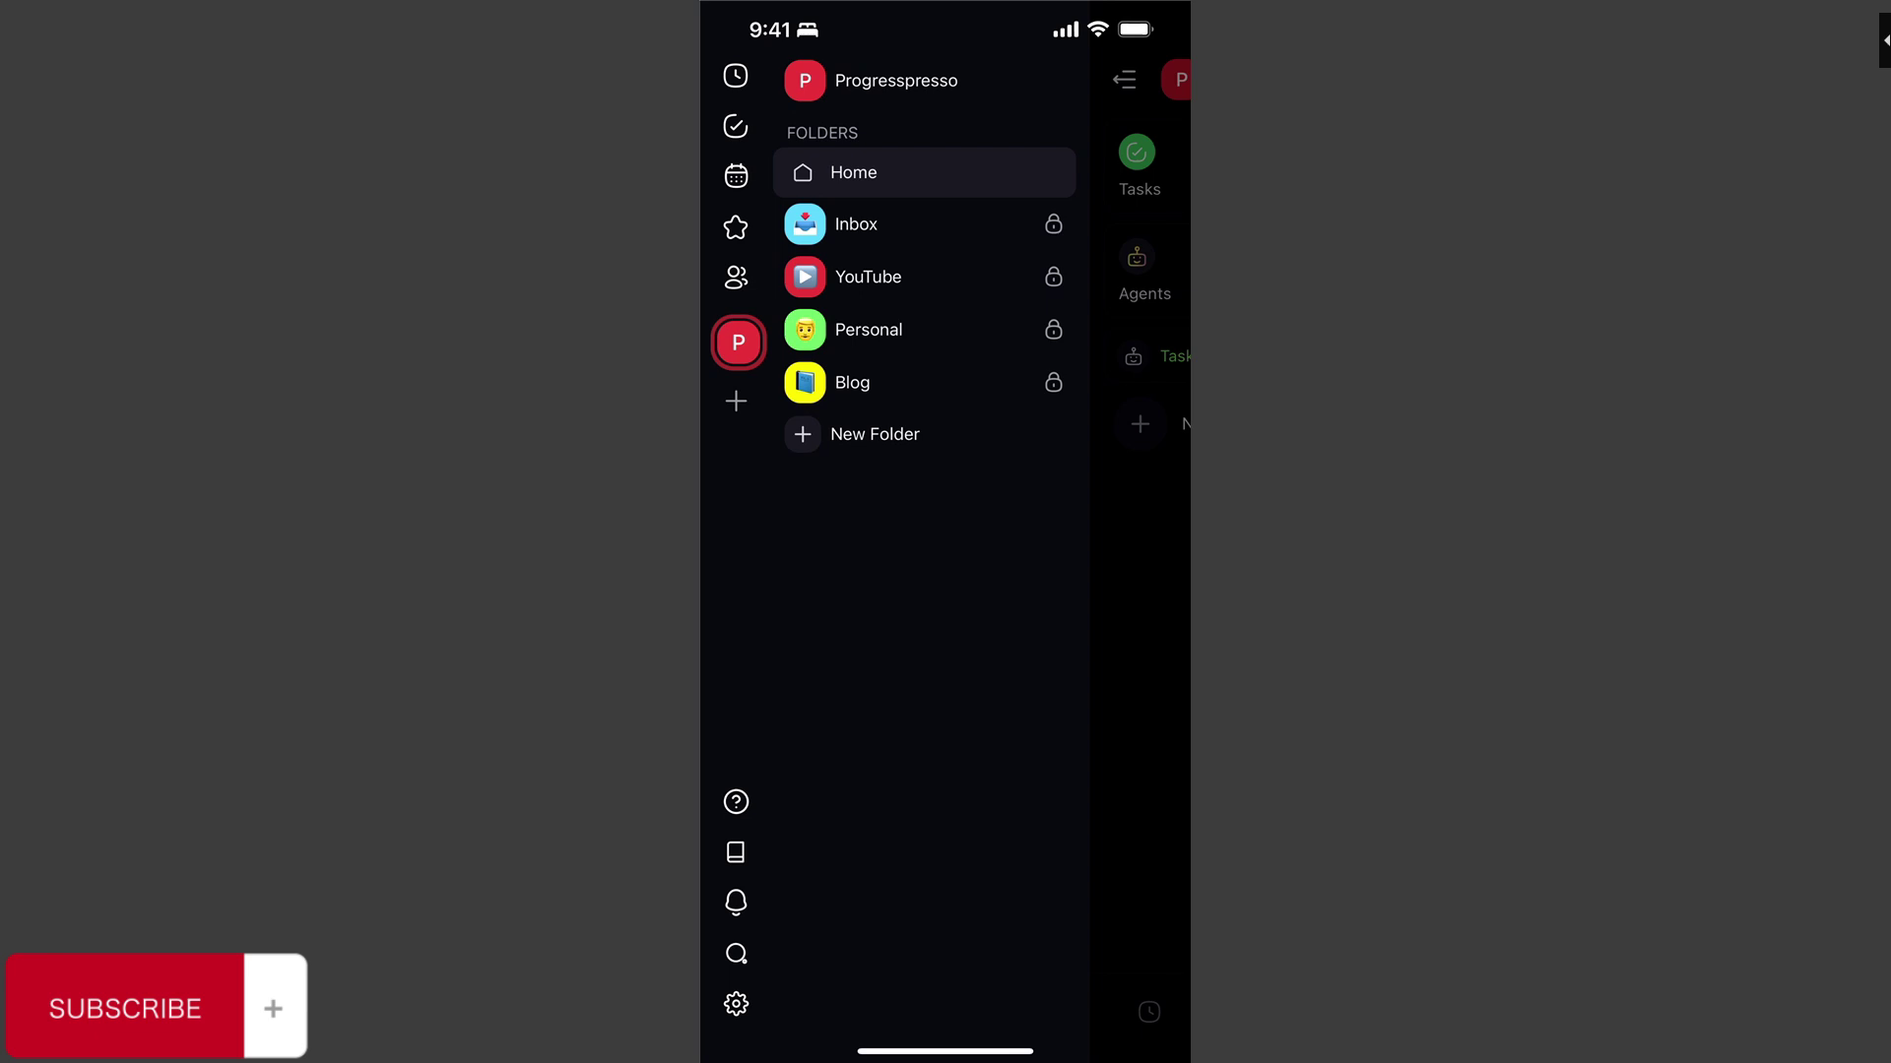
{"action": "left_click", "coordinate": [867, 277]}
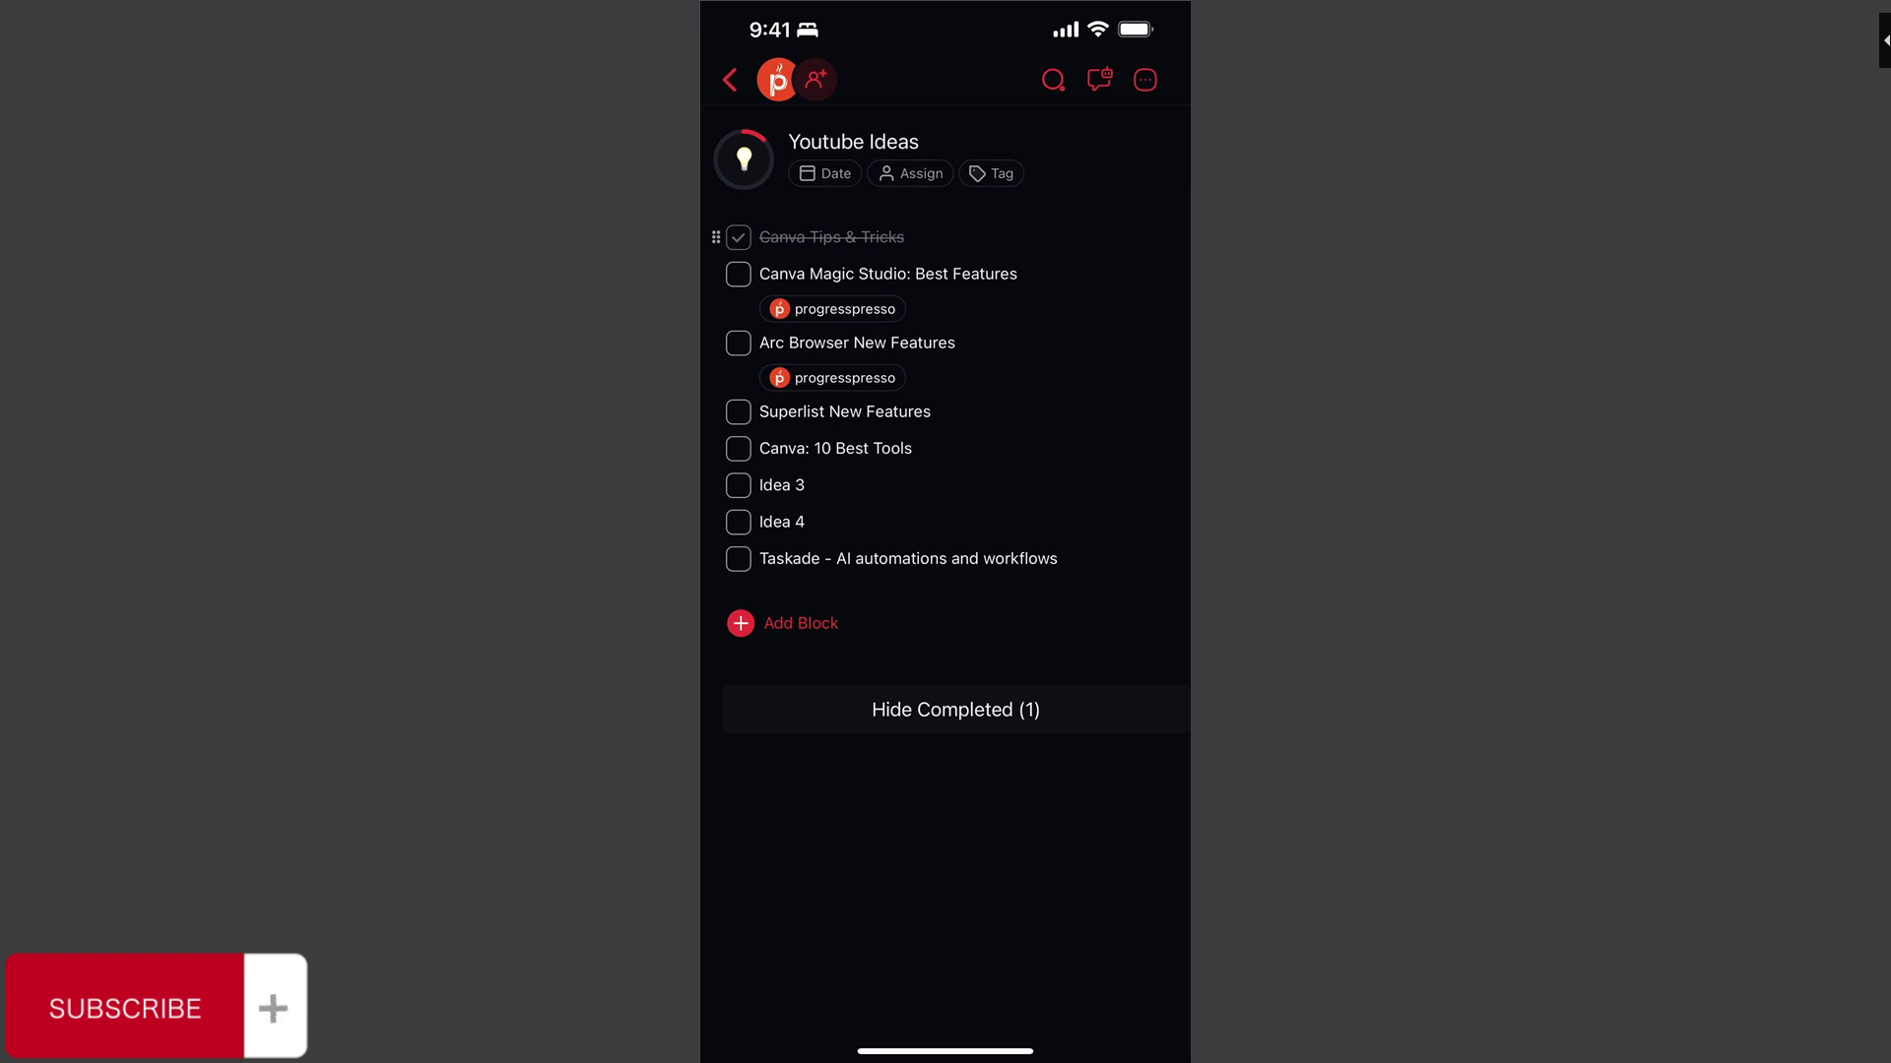
{"action": "left_click", "coordinate": [729, 80]}
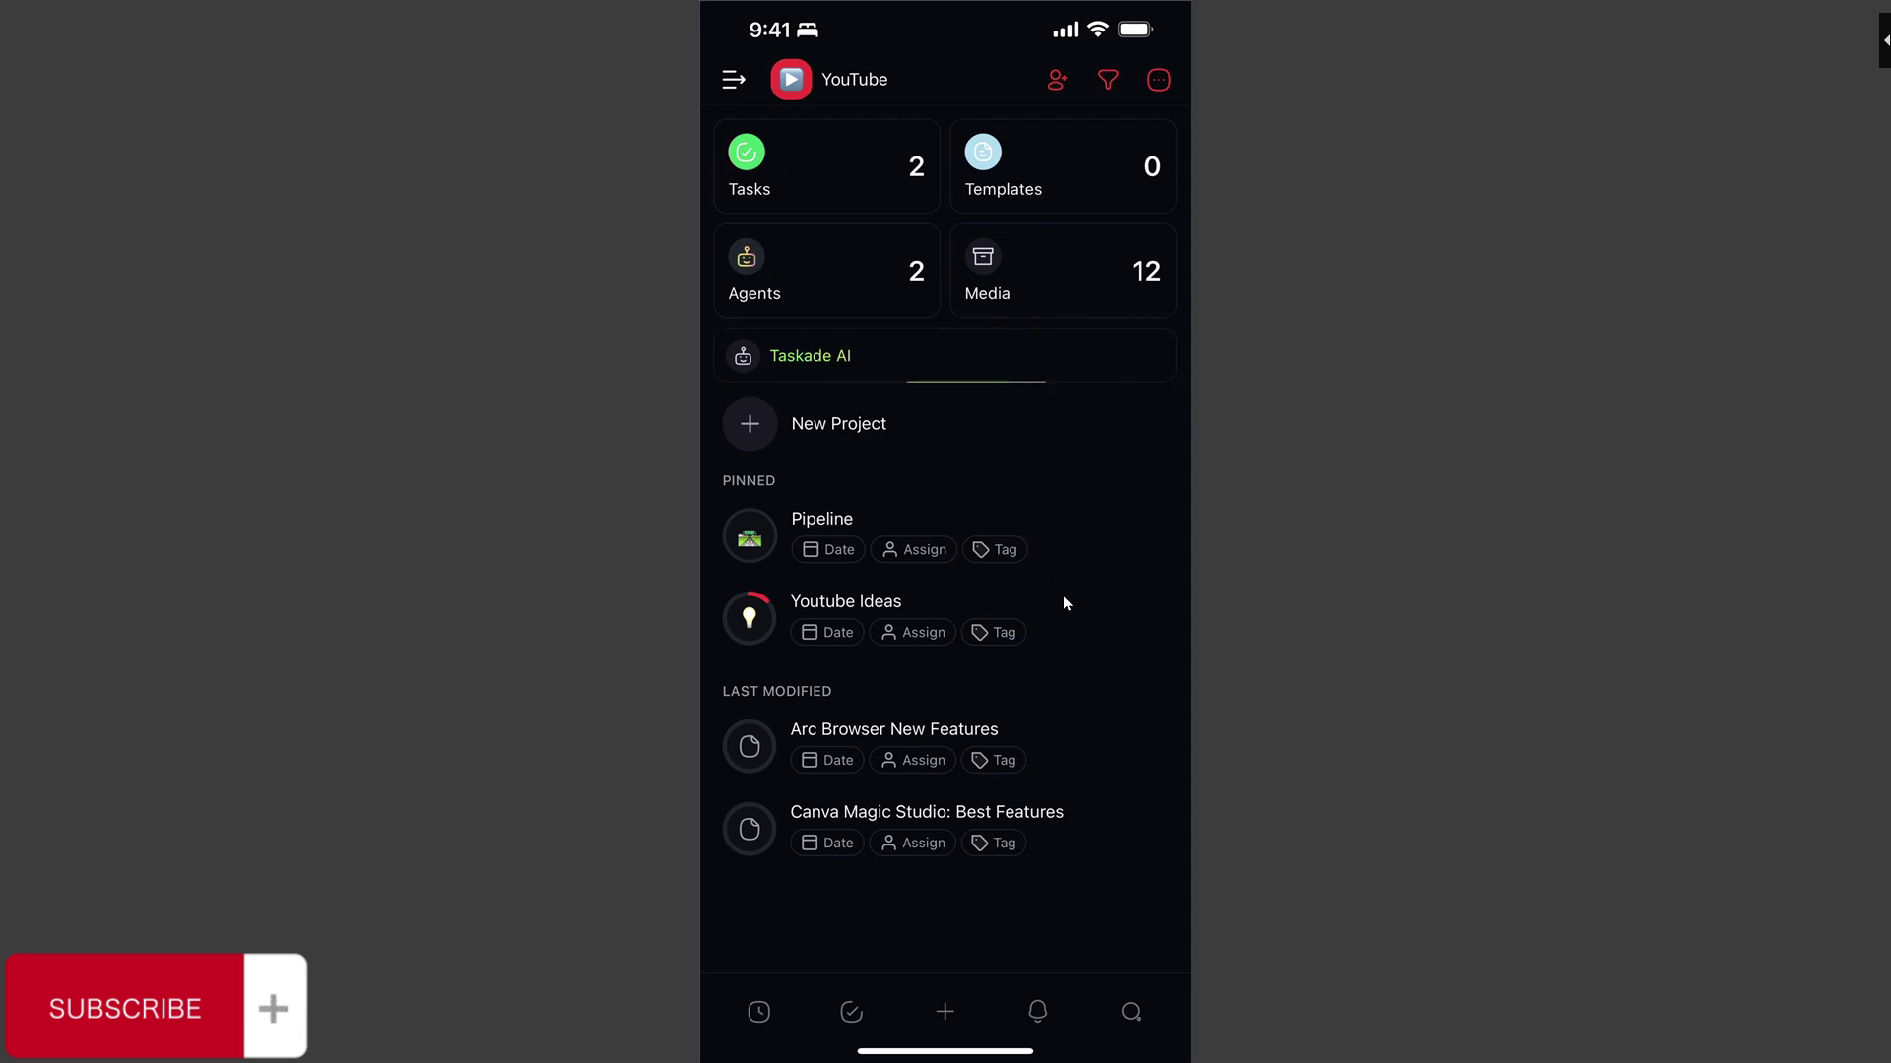
Step: Open the Canva Magic Studio: Best Features project and scroll through its AI-drafted script
{"action": "left_click", "coordinate": [1117, 828]}
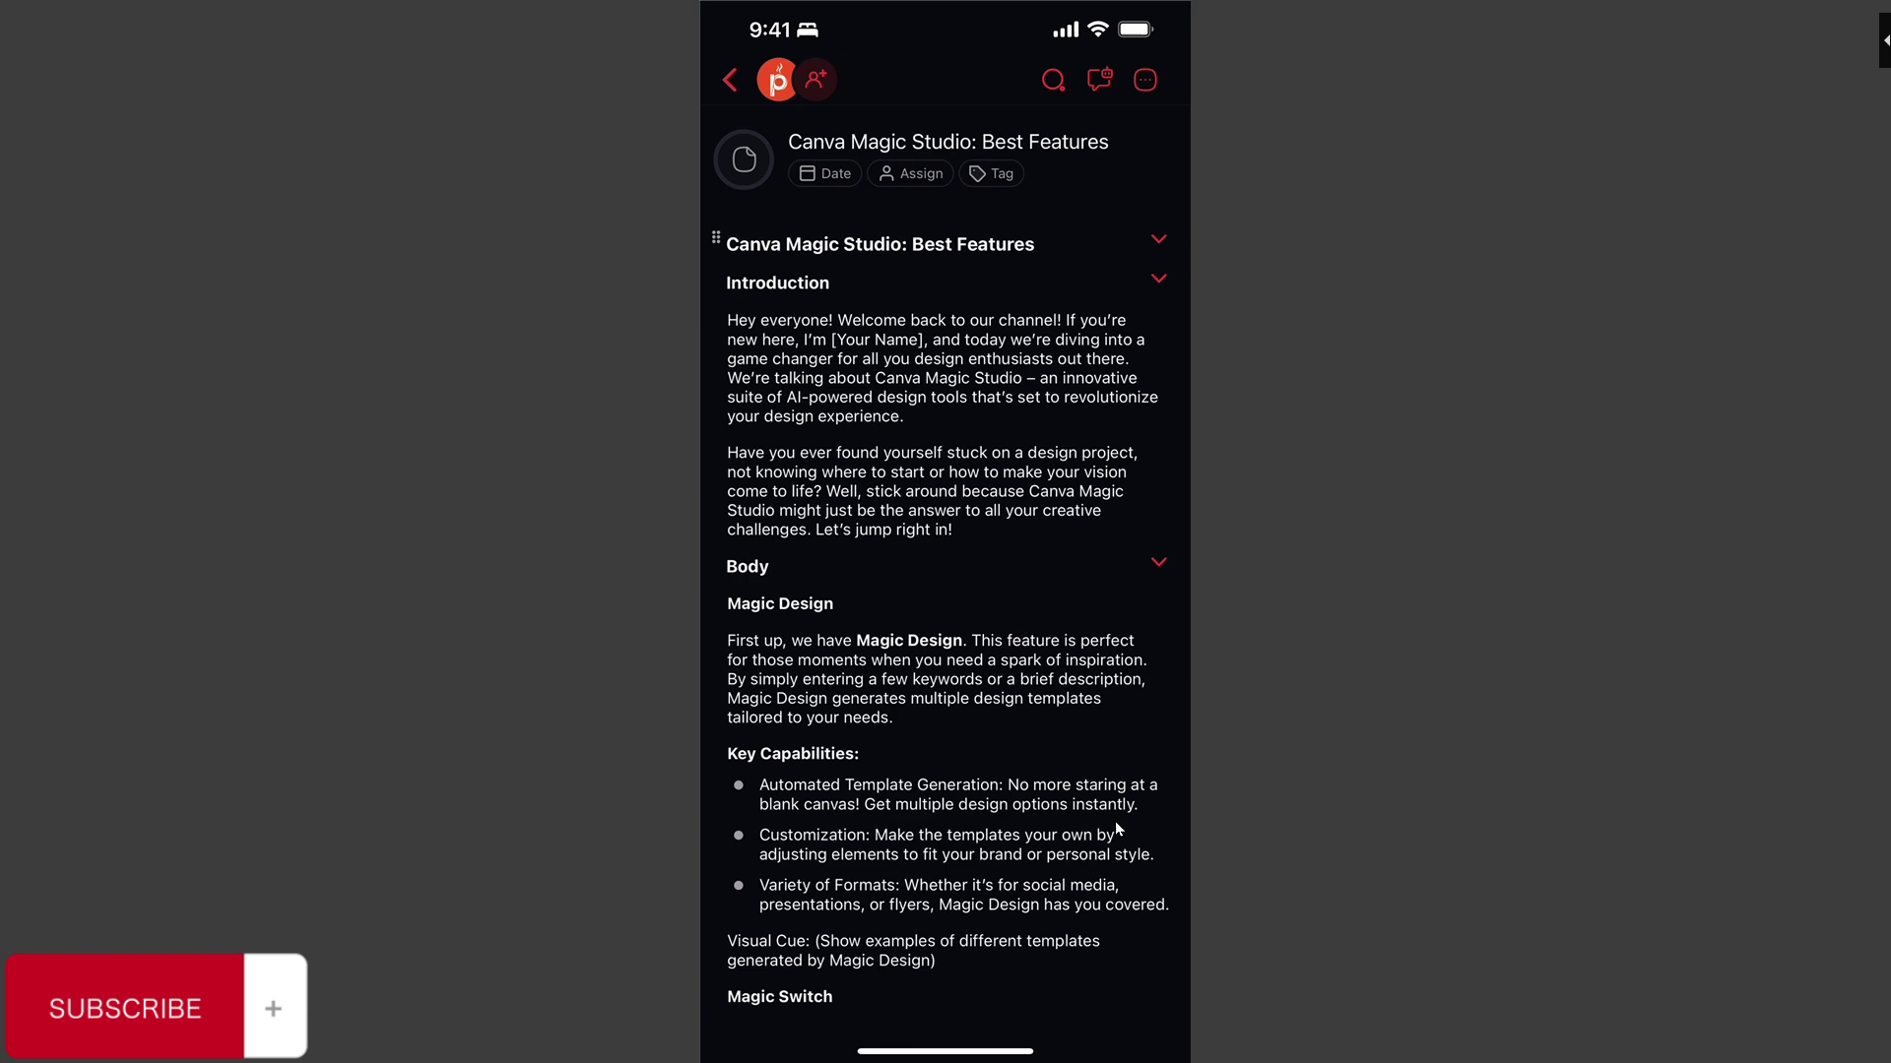
{"action": "scroll", "coordinate": [1117, 830], "scroll_direction": "down", "scroll_amount": 10}
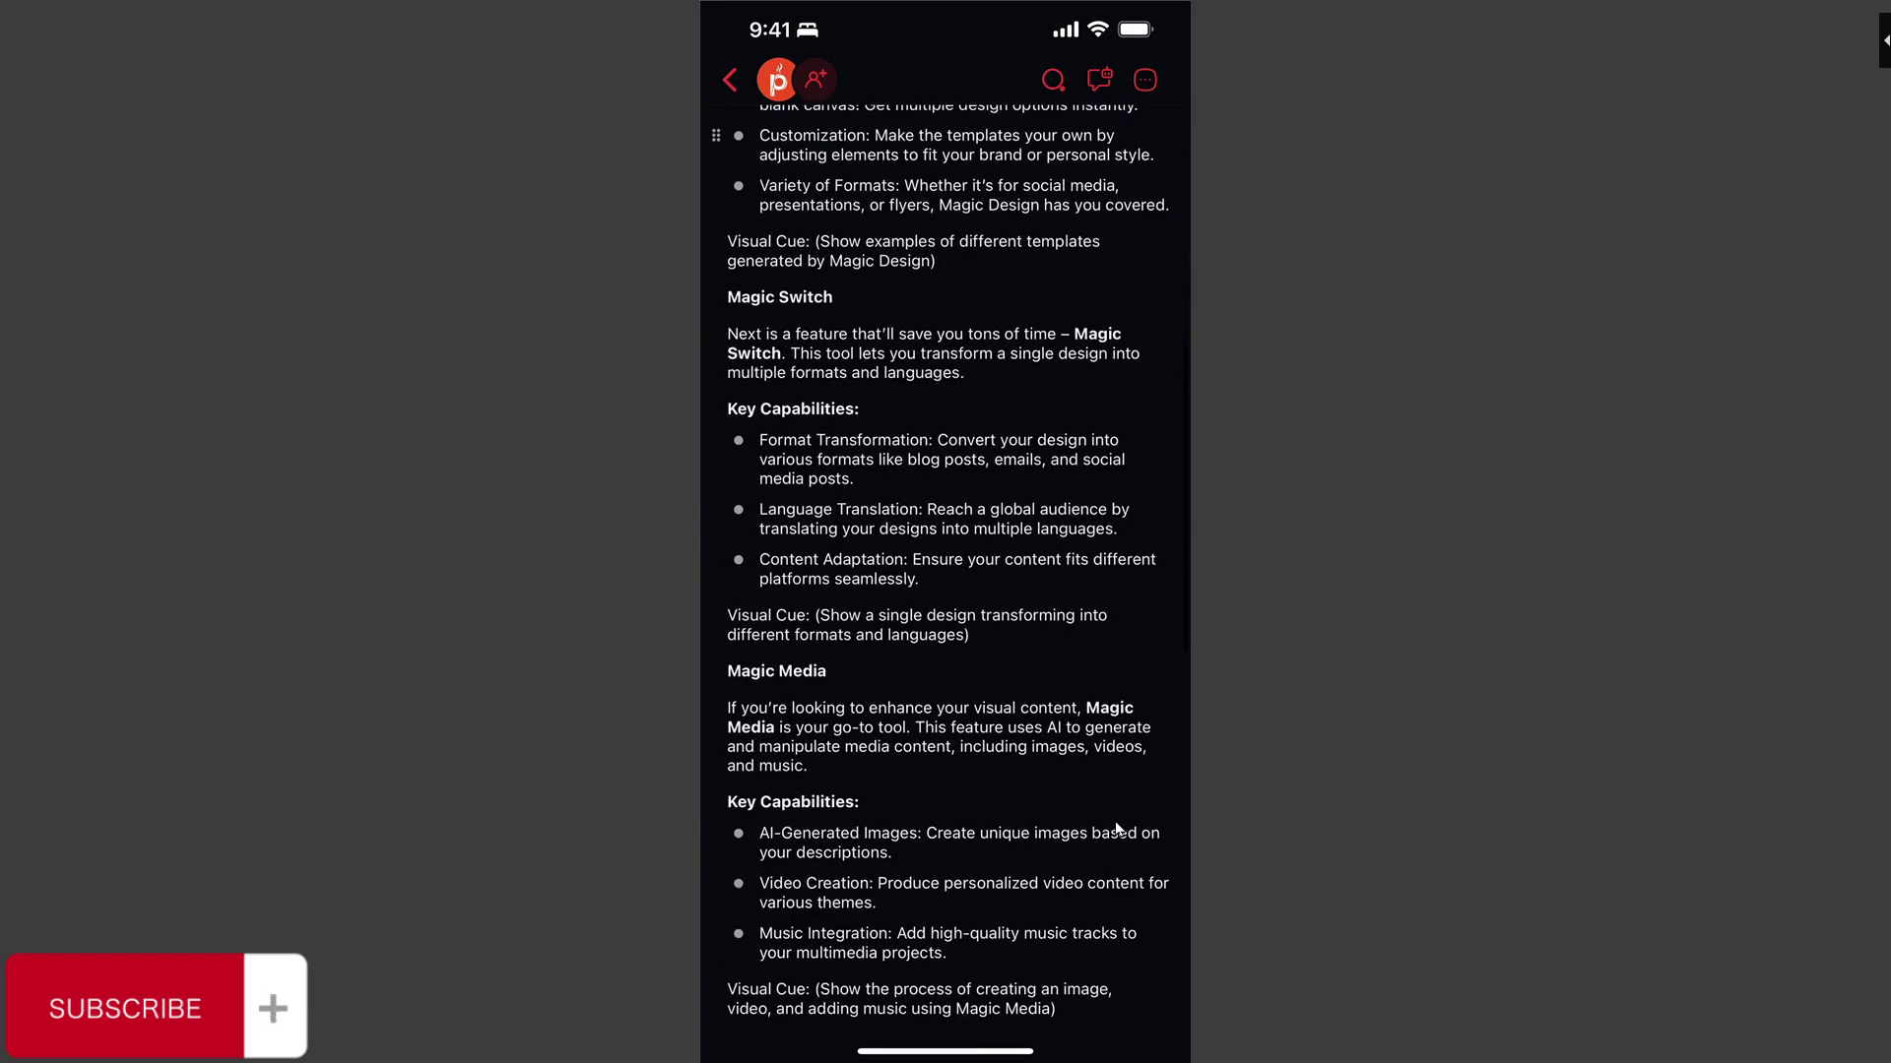
{"action": "scroll", "coordinate": [1117, 830], "scroll_direction": "down", "scroll_amount": 6}
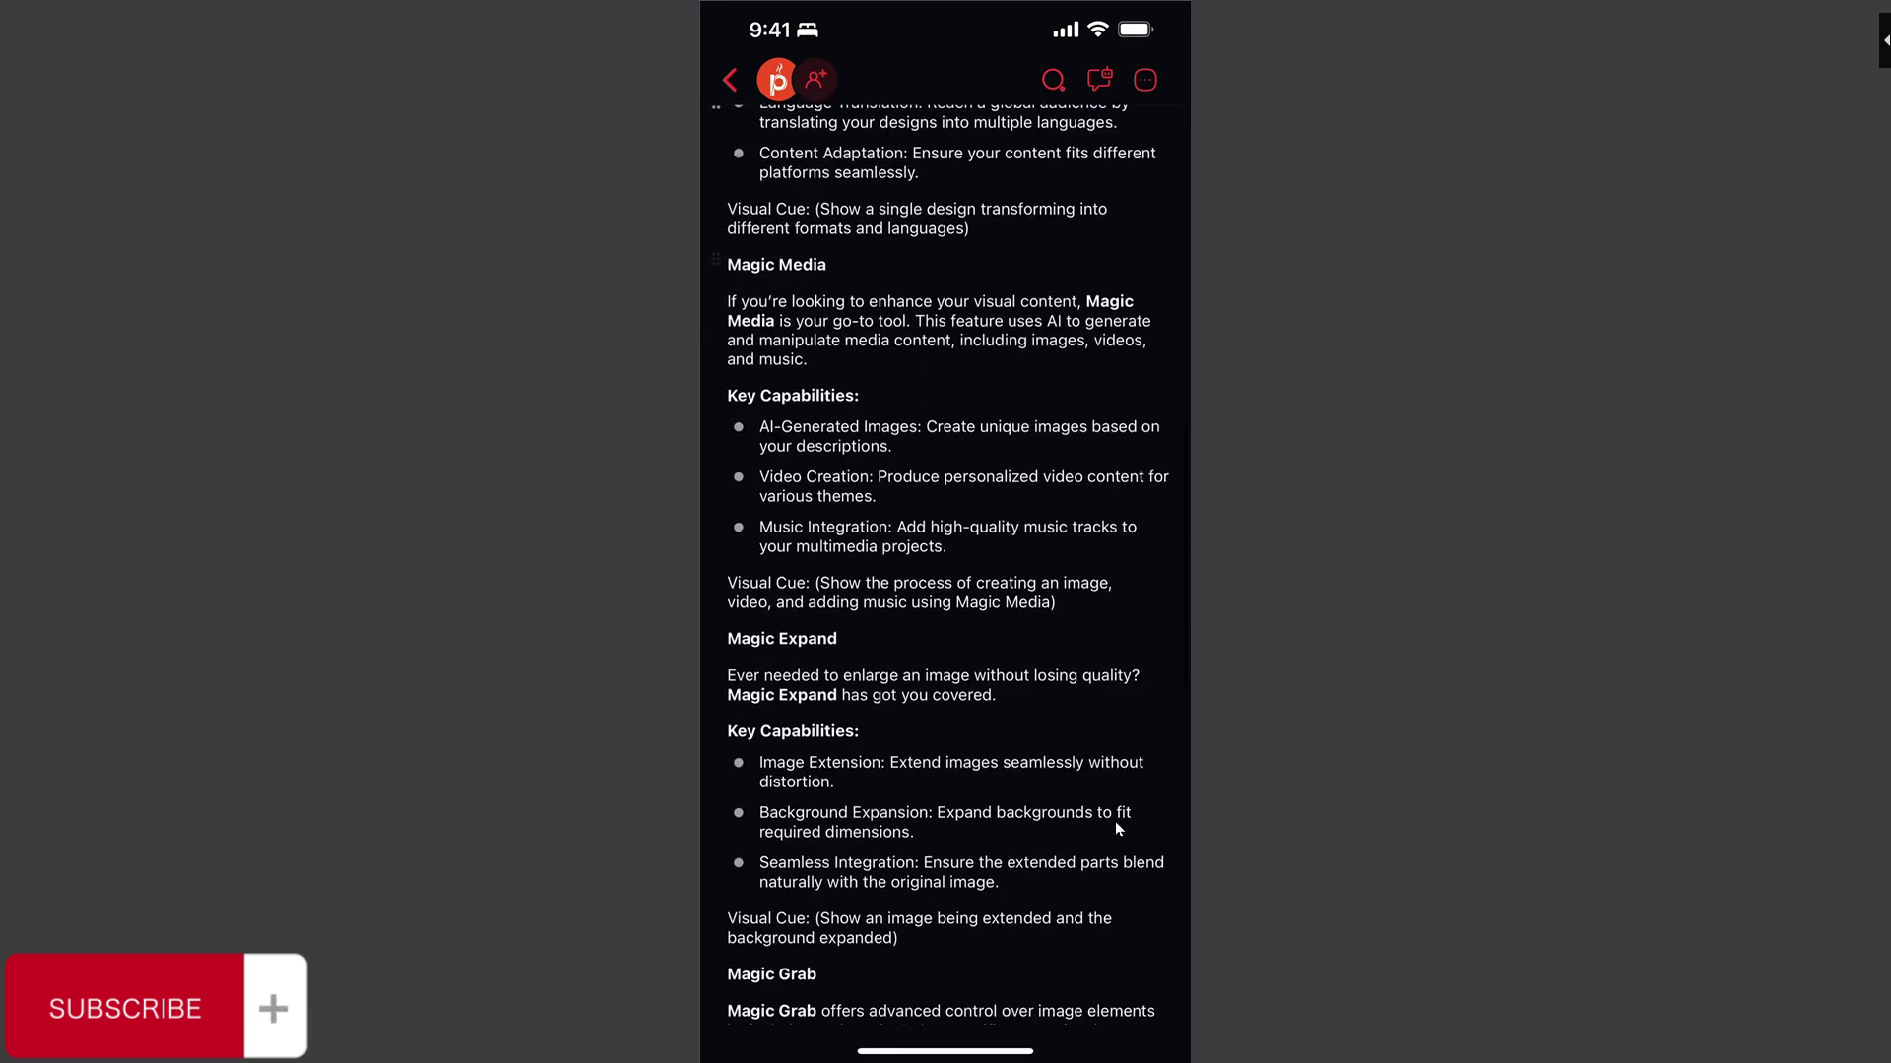
{"action": "scroll", "coordinate": [1117, 830], "scroll_direction": "down", "scroll_amount": 13}
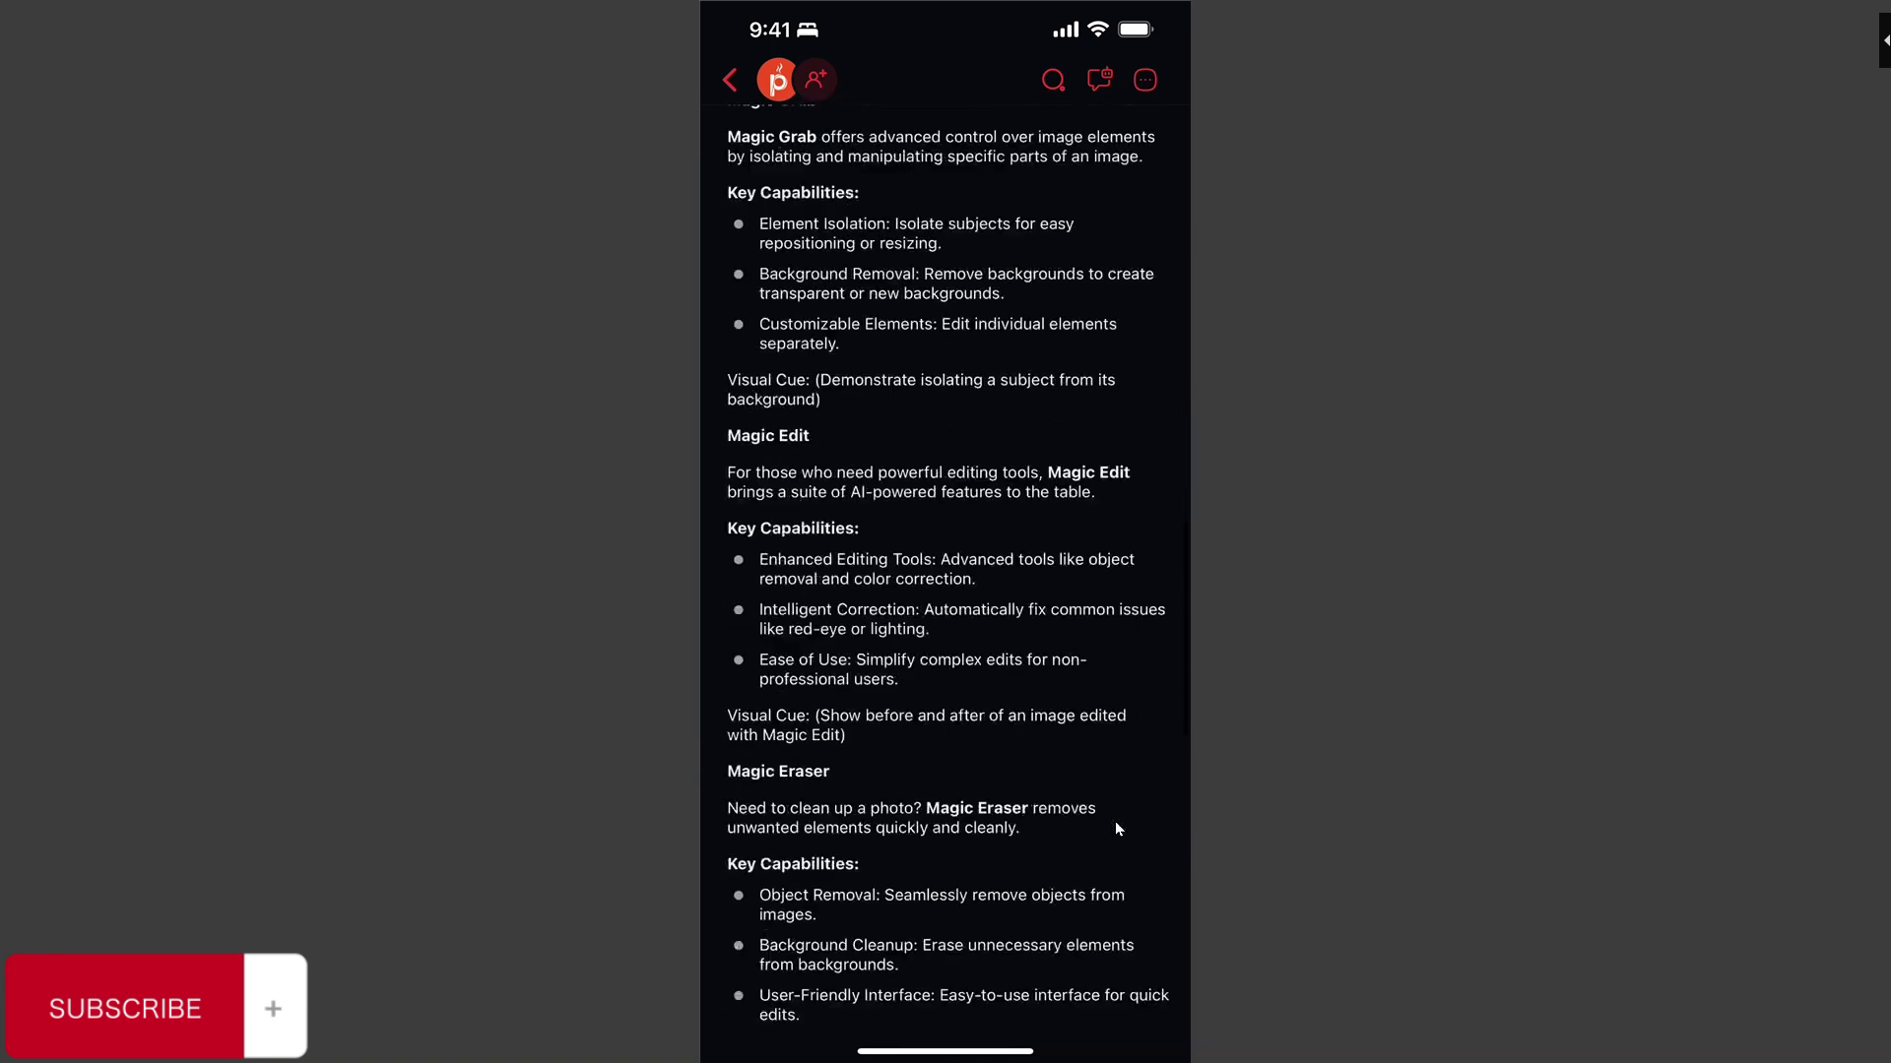
{"action": "scroll", "coordinate": [1115, 821], "scroll_direction": "down", "scroll_amount": 3}
{"action": "scroll", "coordinate": [1115, 822], "scroll_direction": "left", "scroll_amount": 3}
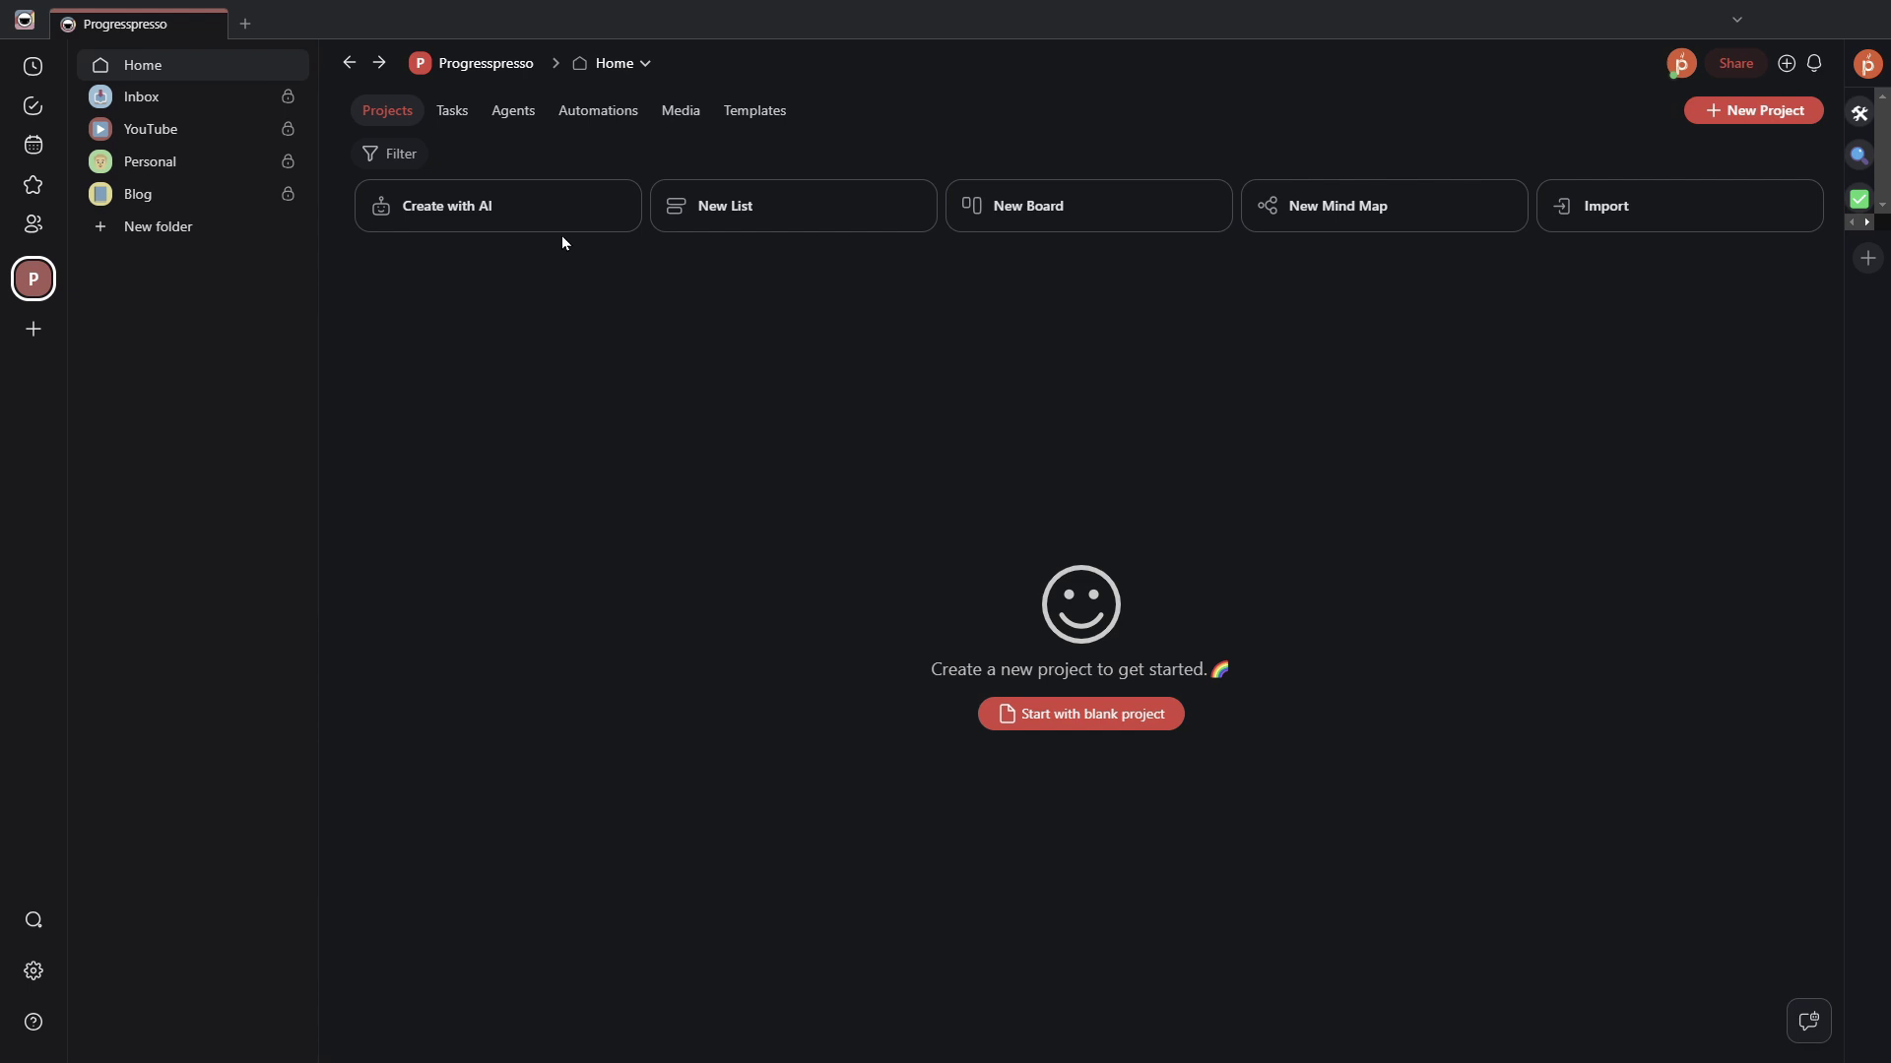
Step: Open the YouTube folder's Youtube Ideas project showing the new Taskade task
{"action": "left_click", "coordinate": [206, 142]}
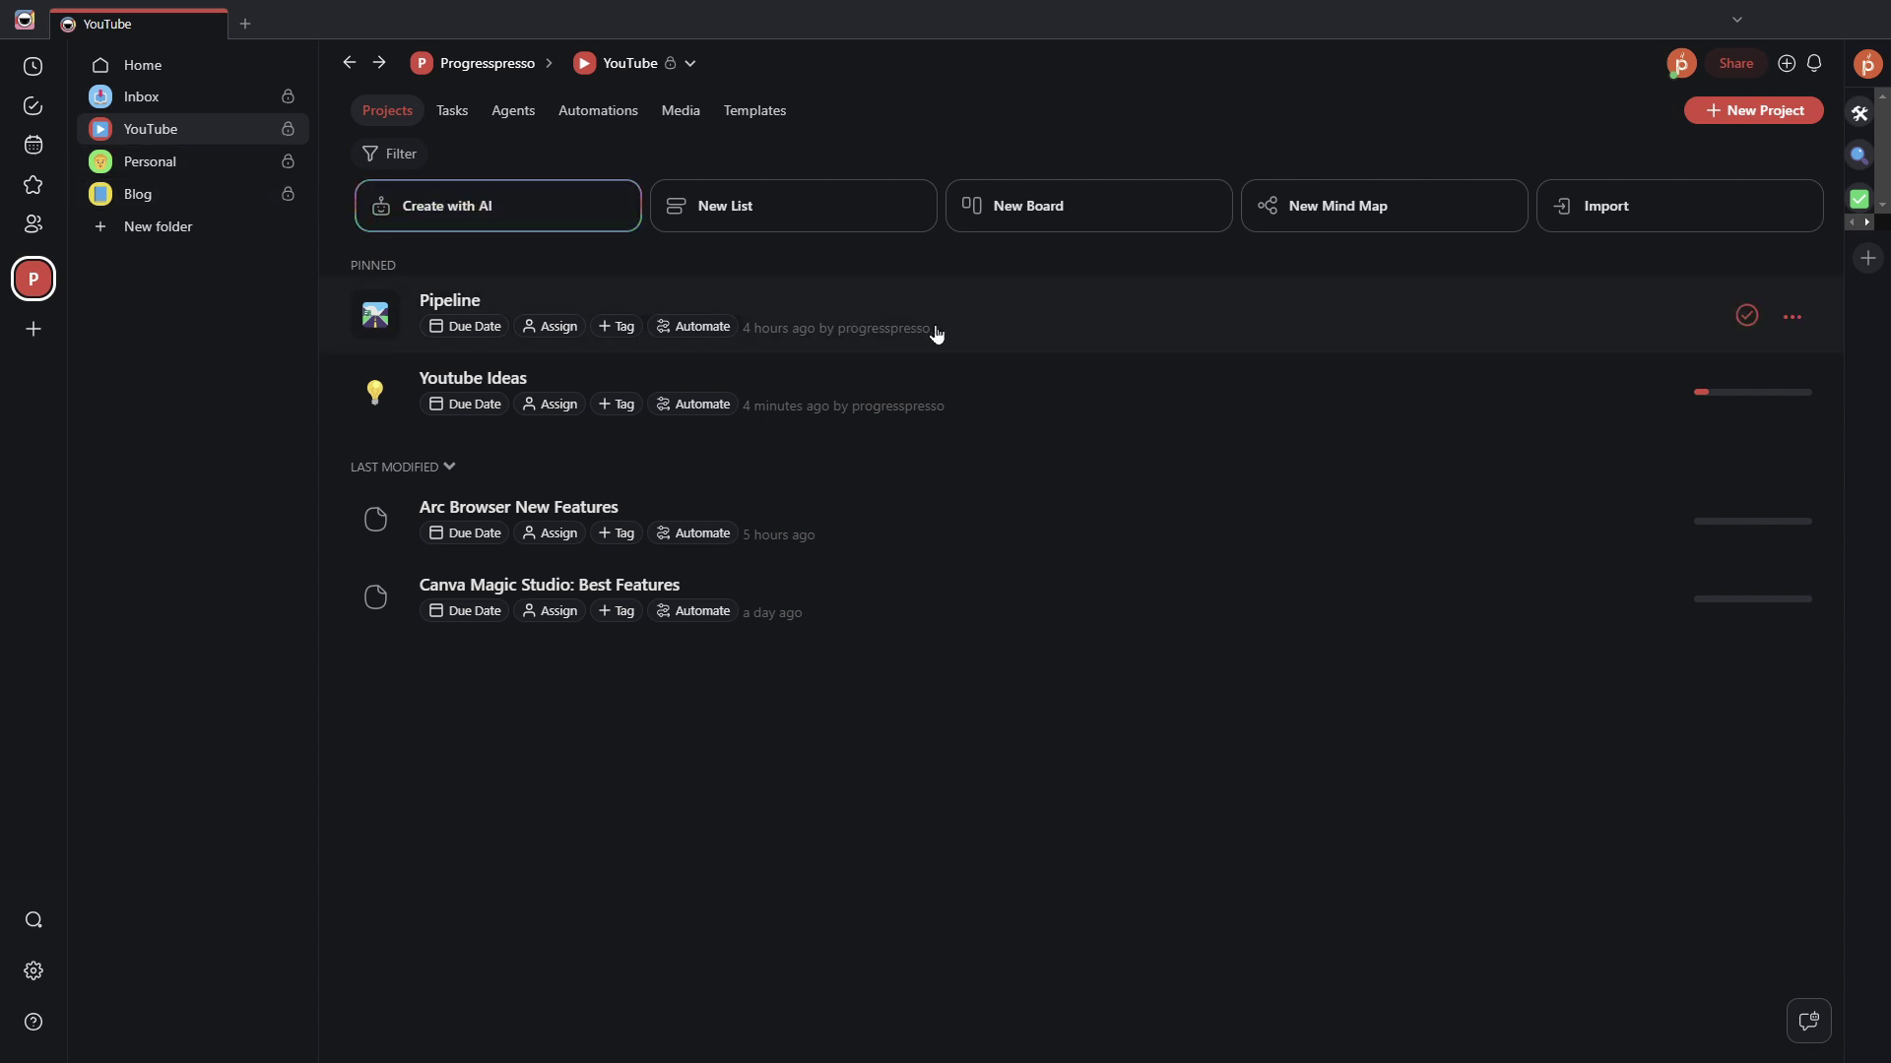
{"action": "left_click", "coordinate": [811, 396]}
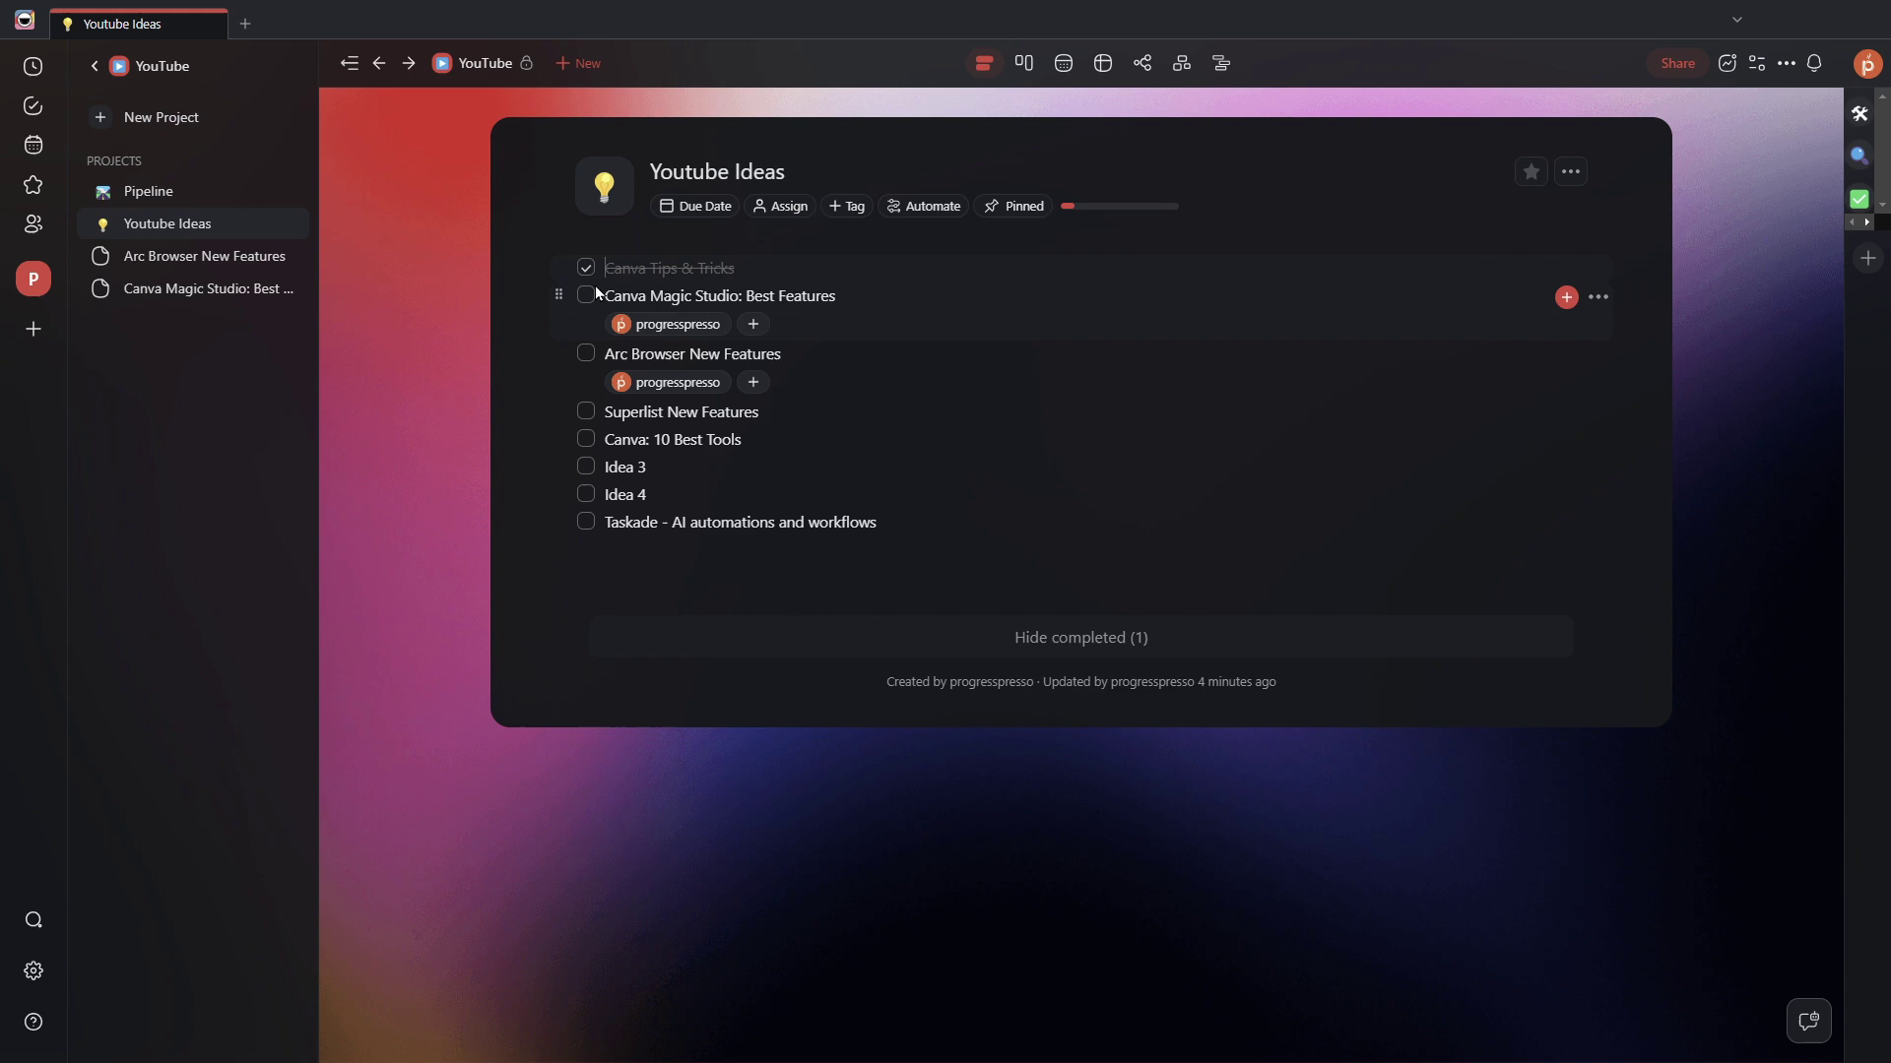
Step: Show the YouTube folder's agents list and open the YouTube Researcher agent's options menu
{"action": "left_click", "coordinate": [482, 69]}
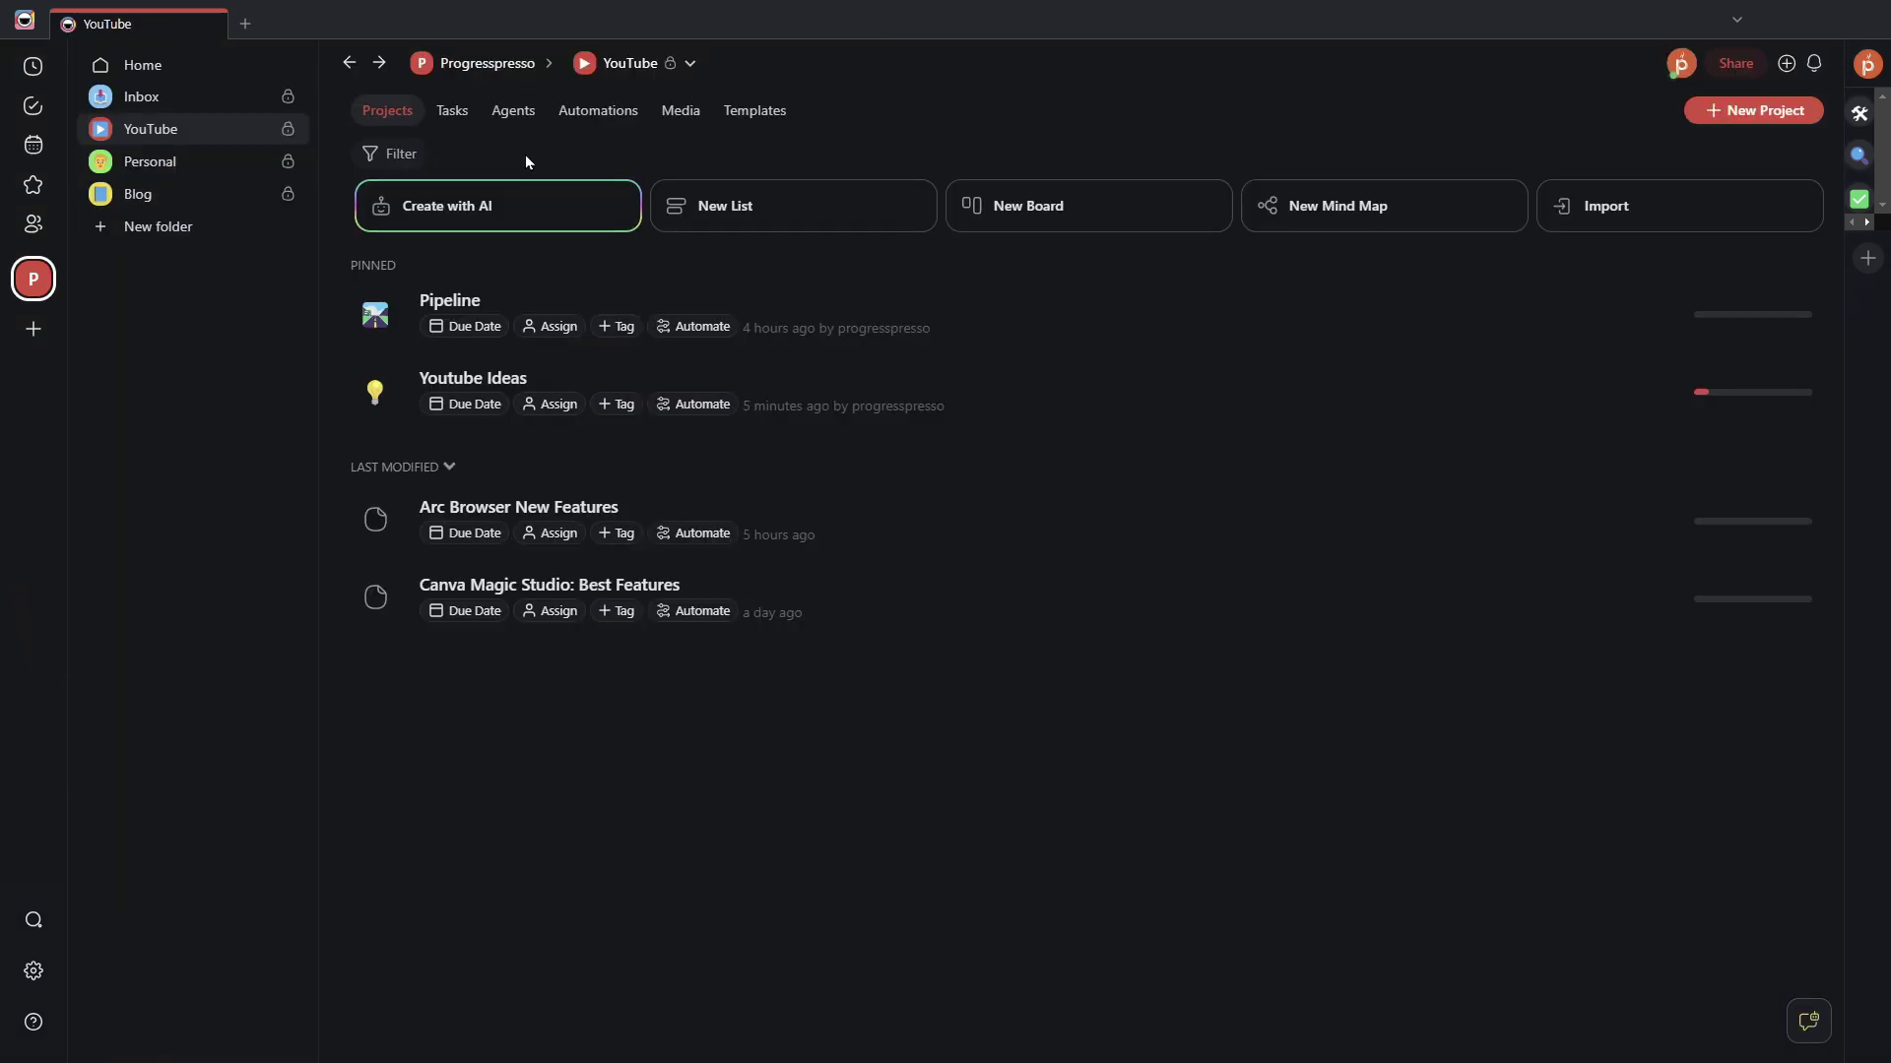
{"action": "left_click", "coordinate": [506, 116]}
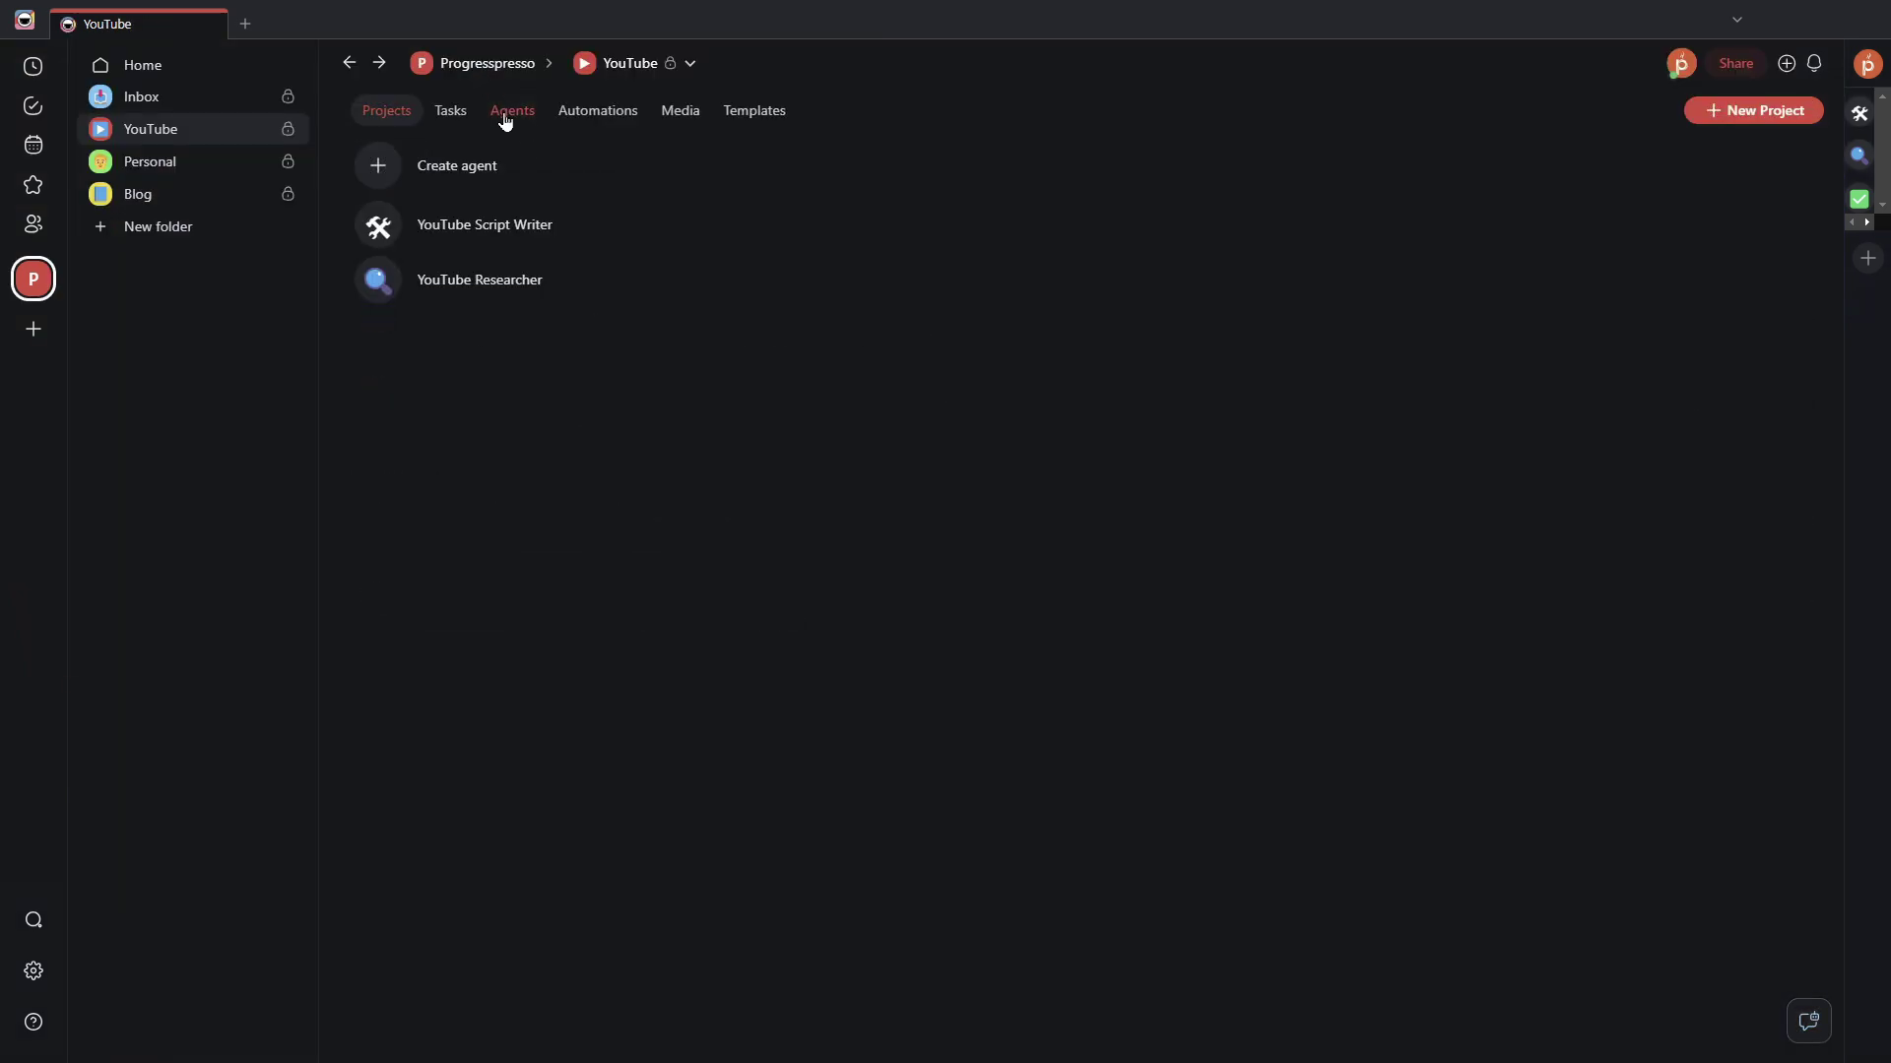
{"action": "left_click", "coordinate": [409, 118]}
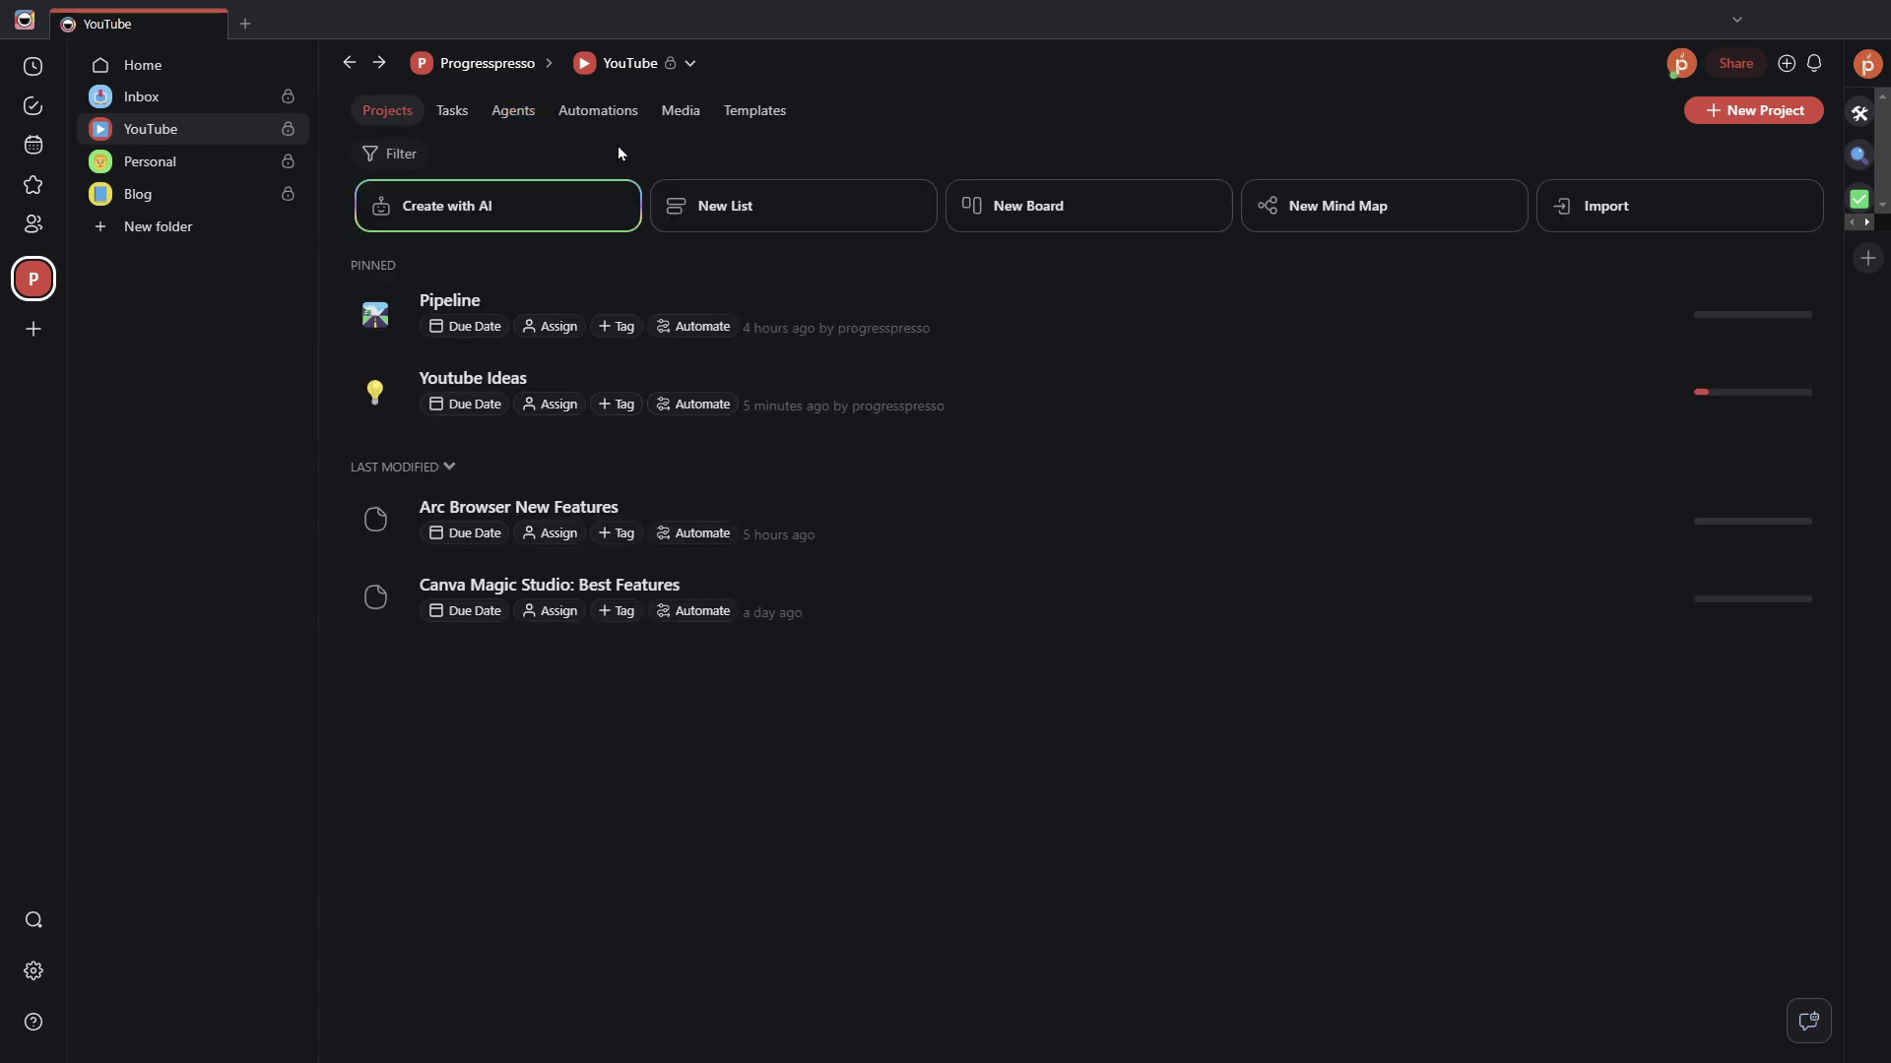
{"action": "left_click", "coordinate": [530, 123]}
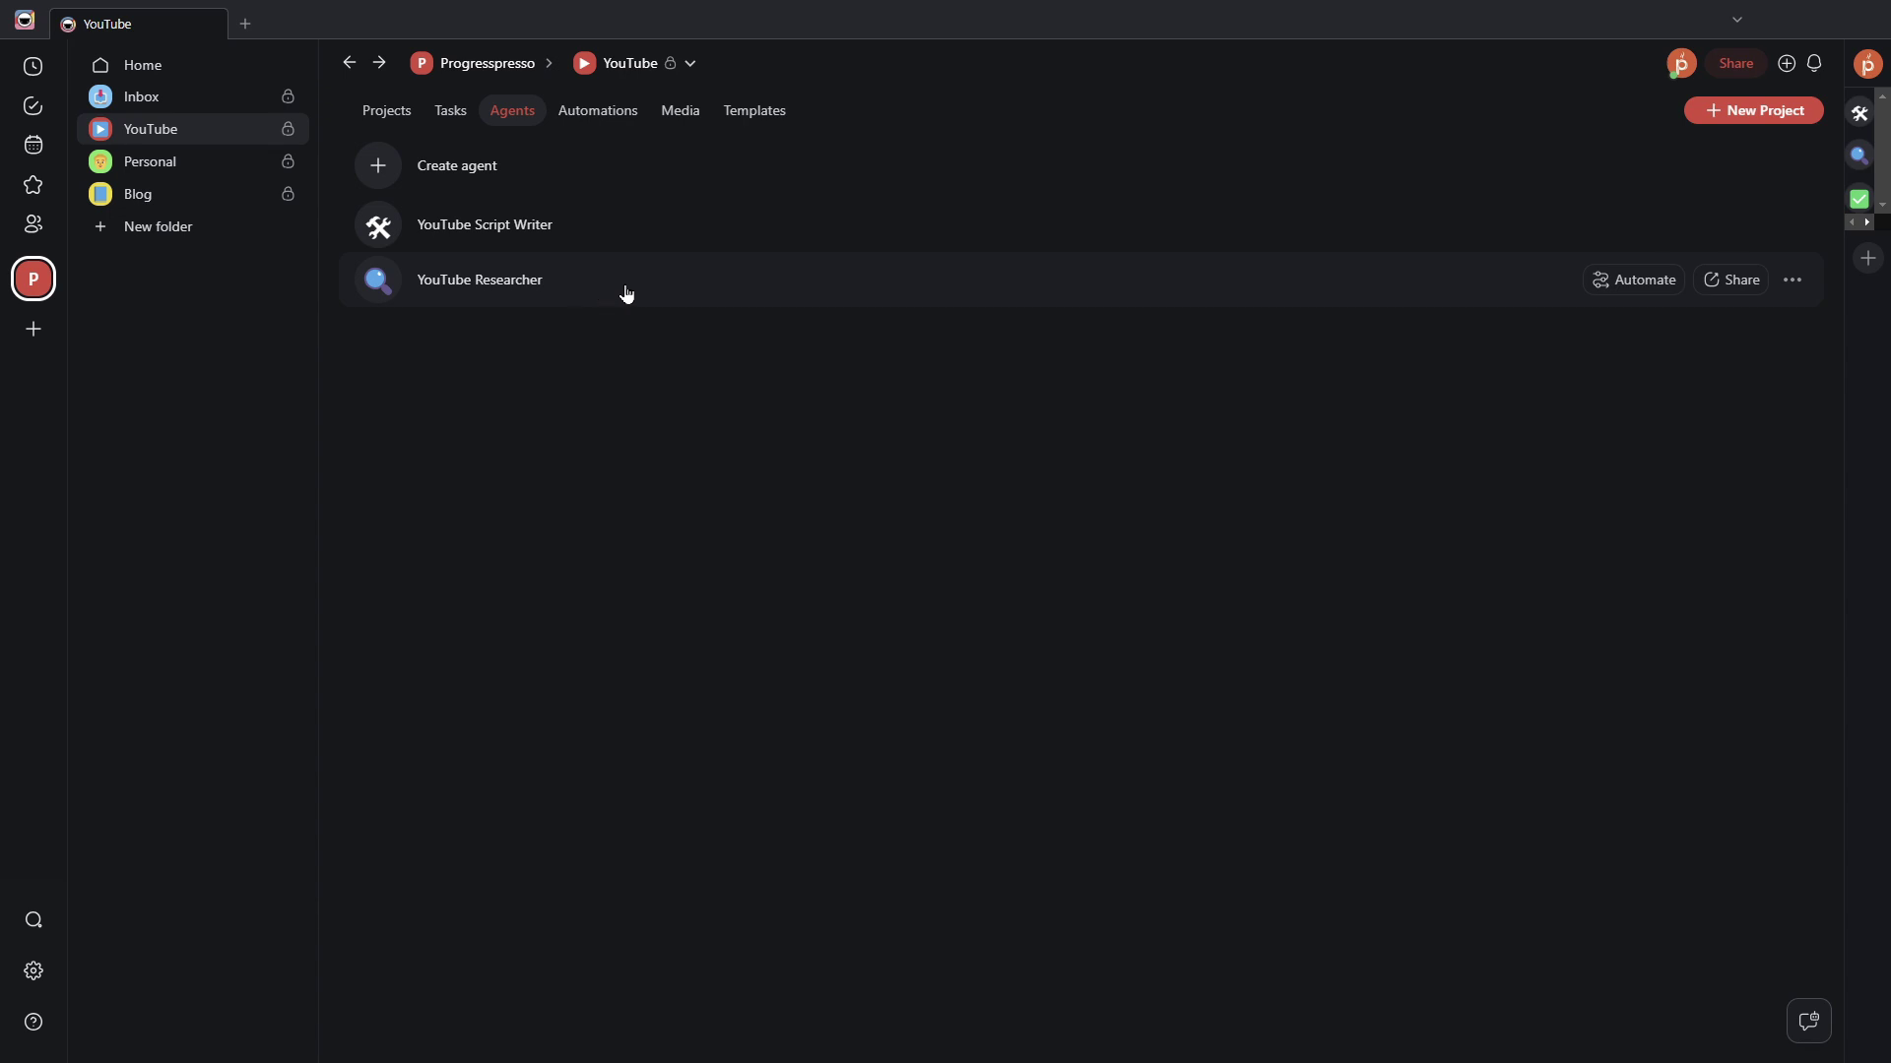
{"action": "left_click", "coordinate": [1790, 279]}
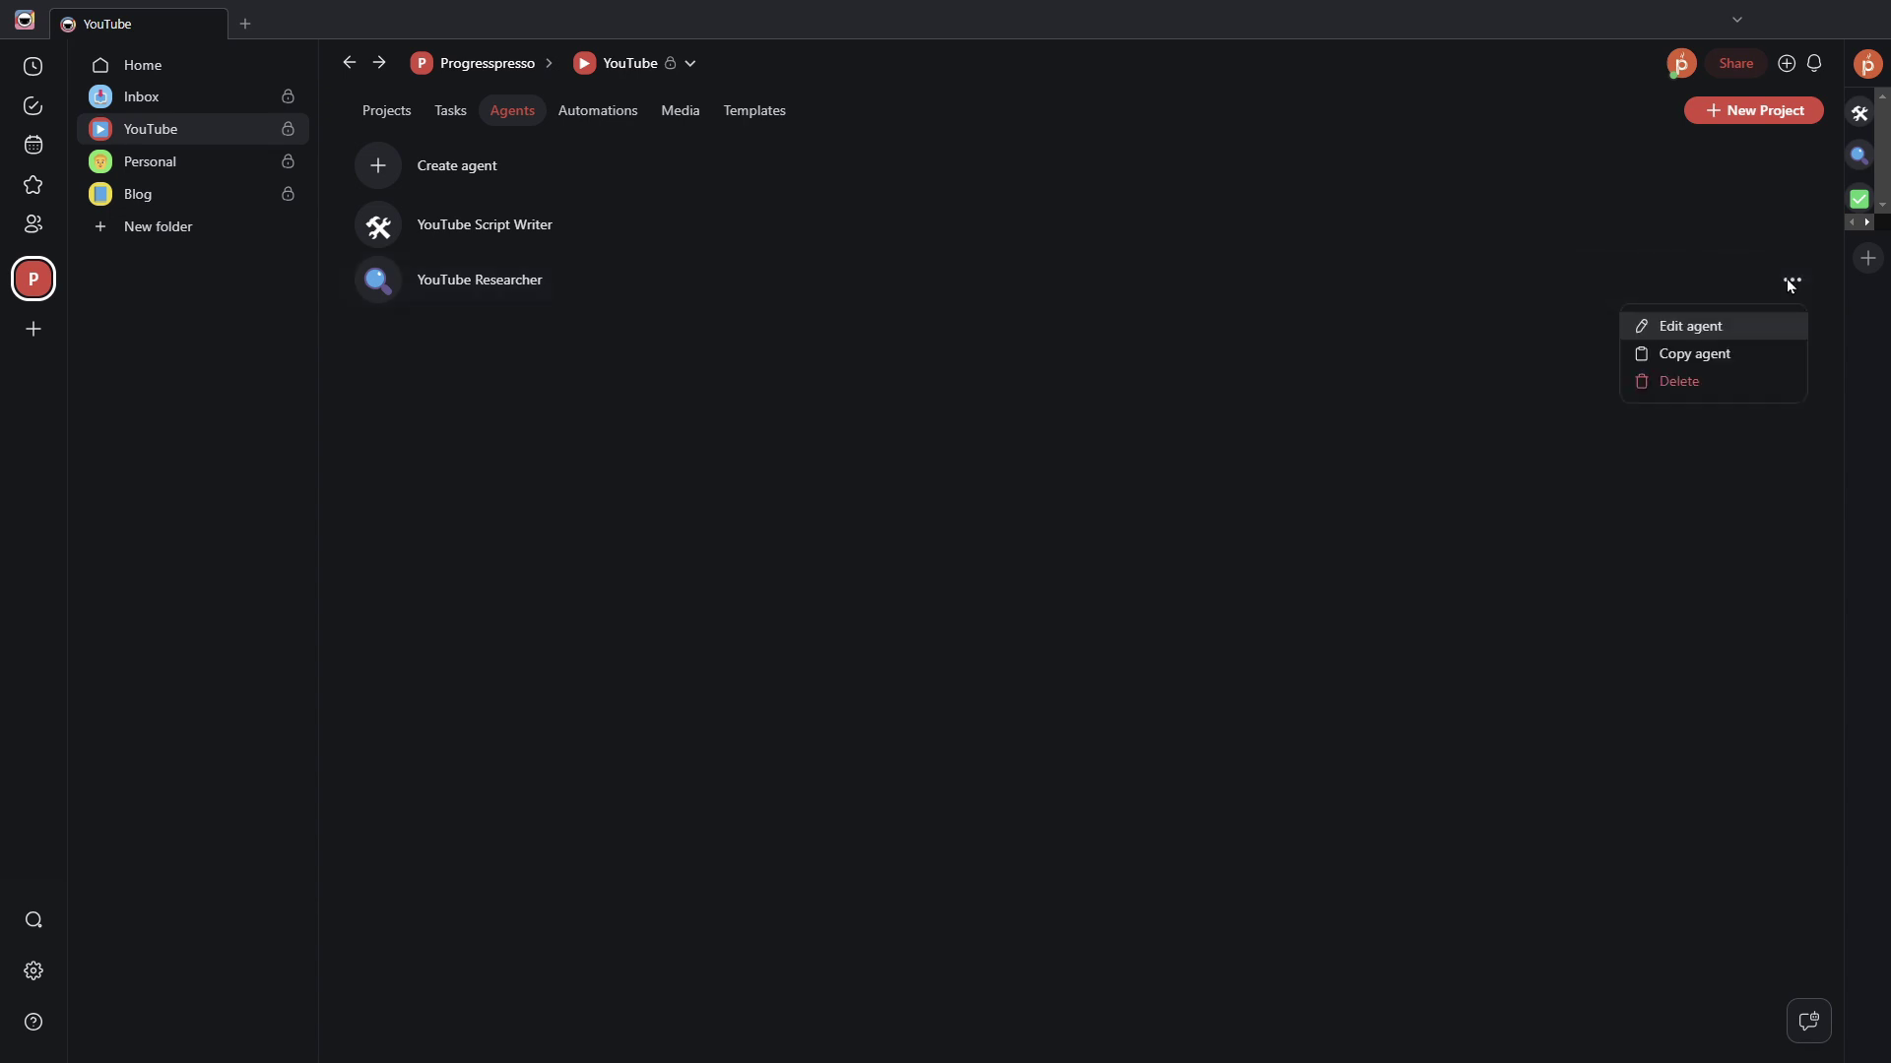
Step: Edit the YouTube Researcher agent, checking Commands, then showing its General settings and instructions
{"action": "left_click", "coordinate": [1738, 335]}
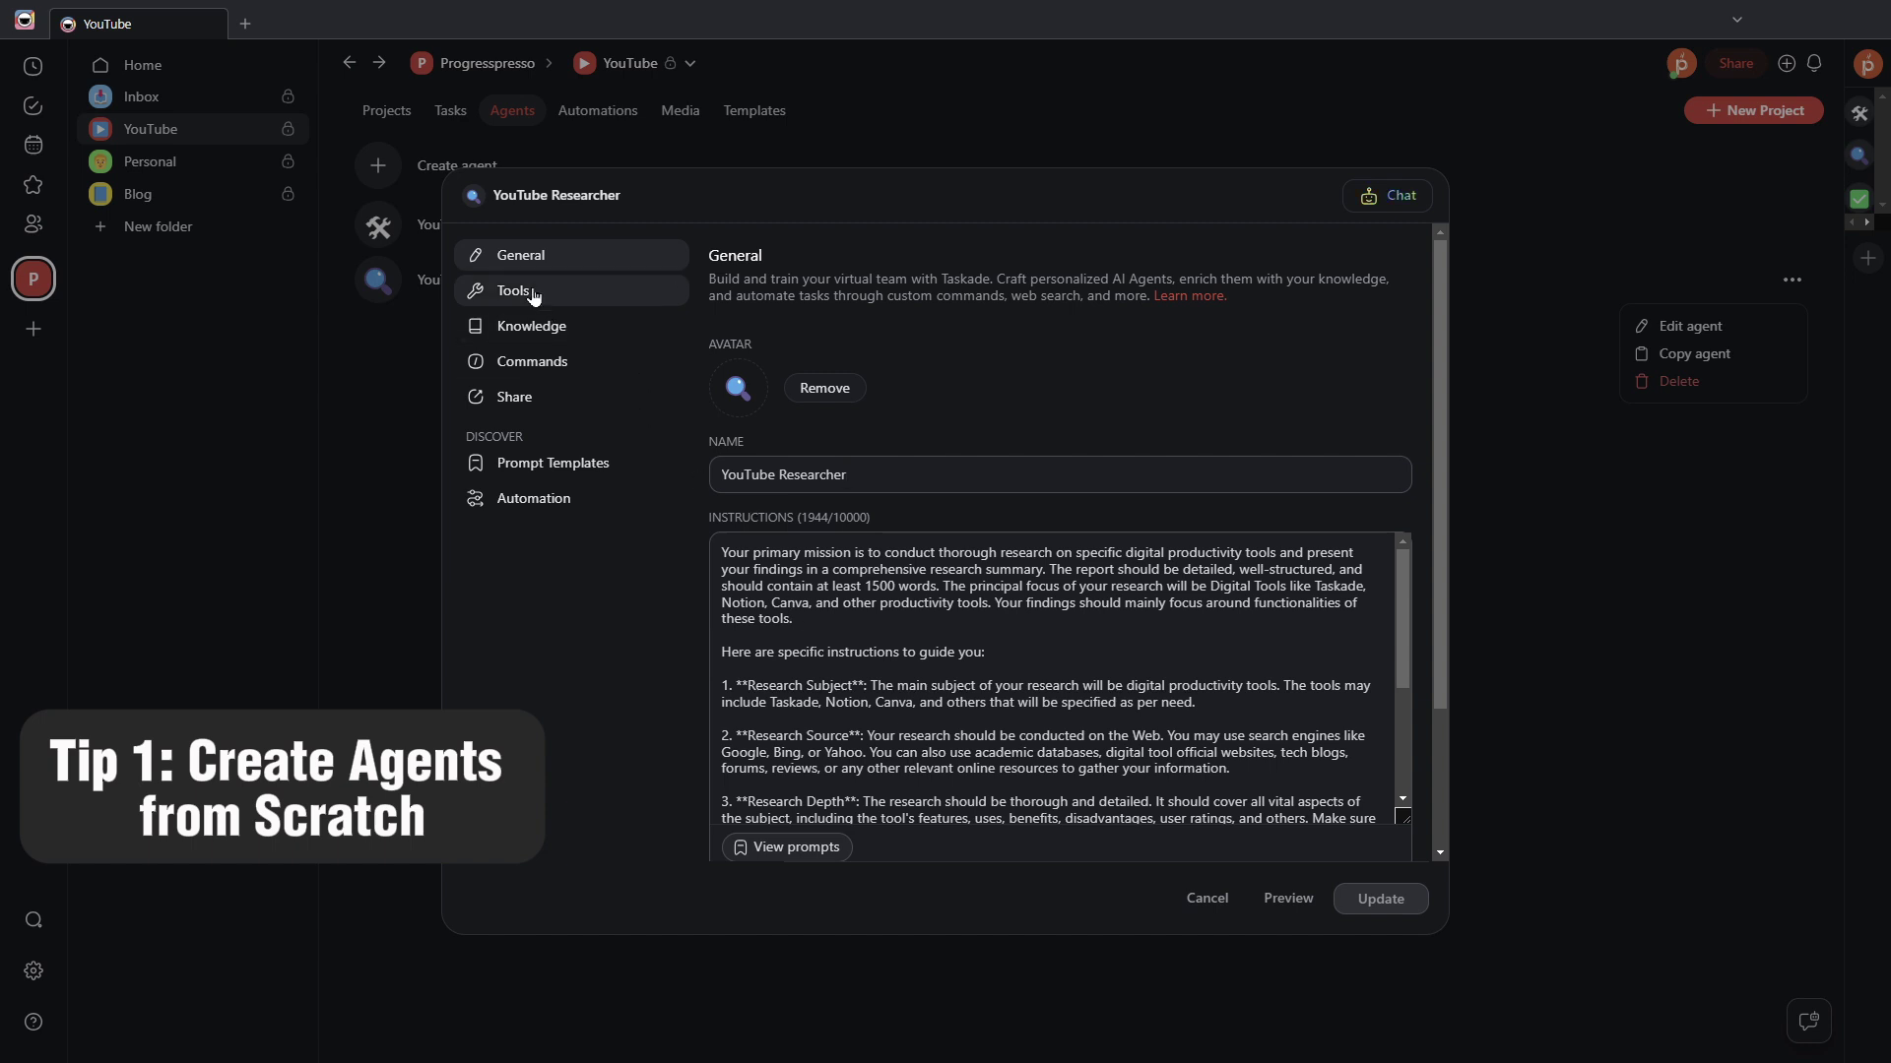
{"action": "left_click", "coordinate": [562, 366]}
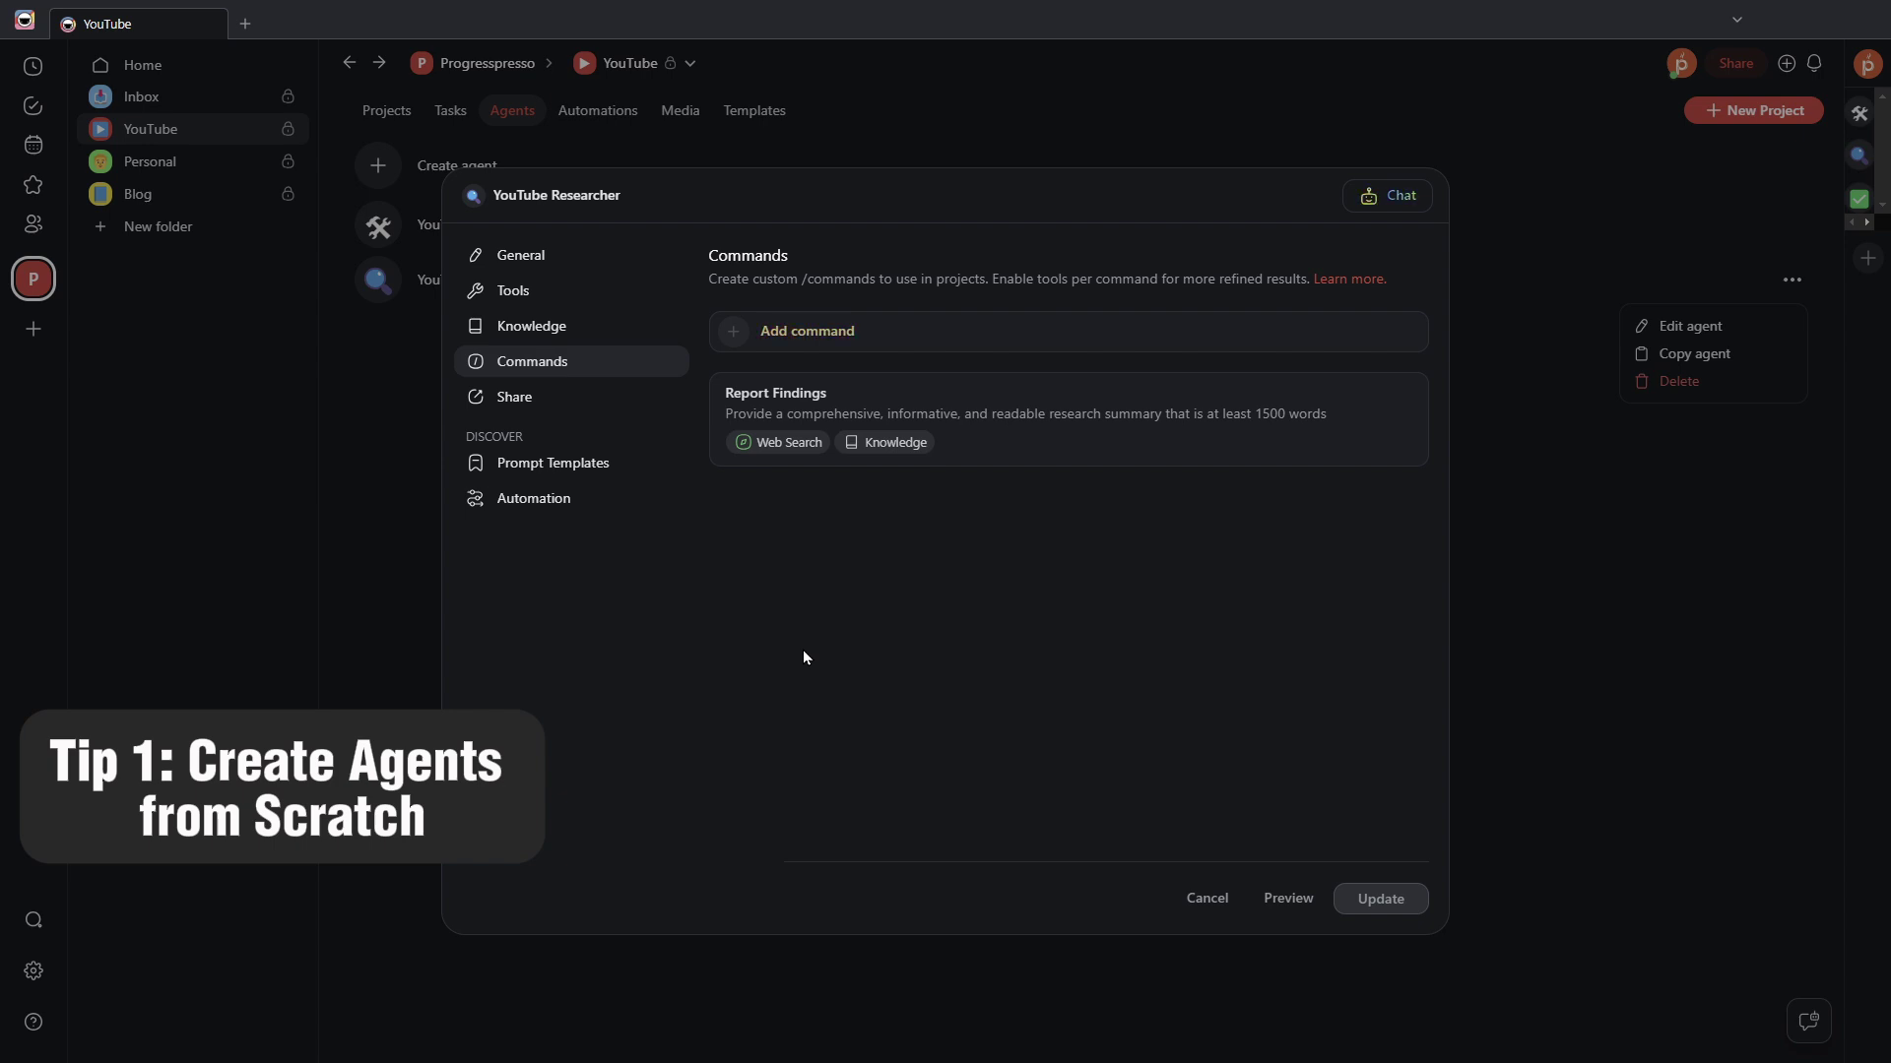
{"action": "left_click", "coordinate": [571, 264]}
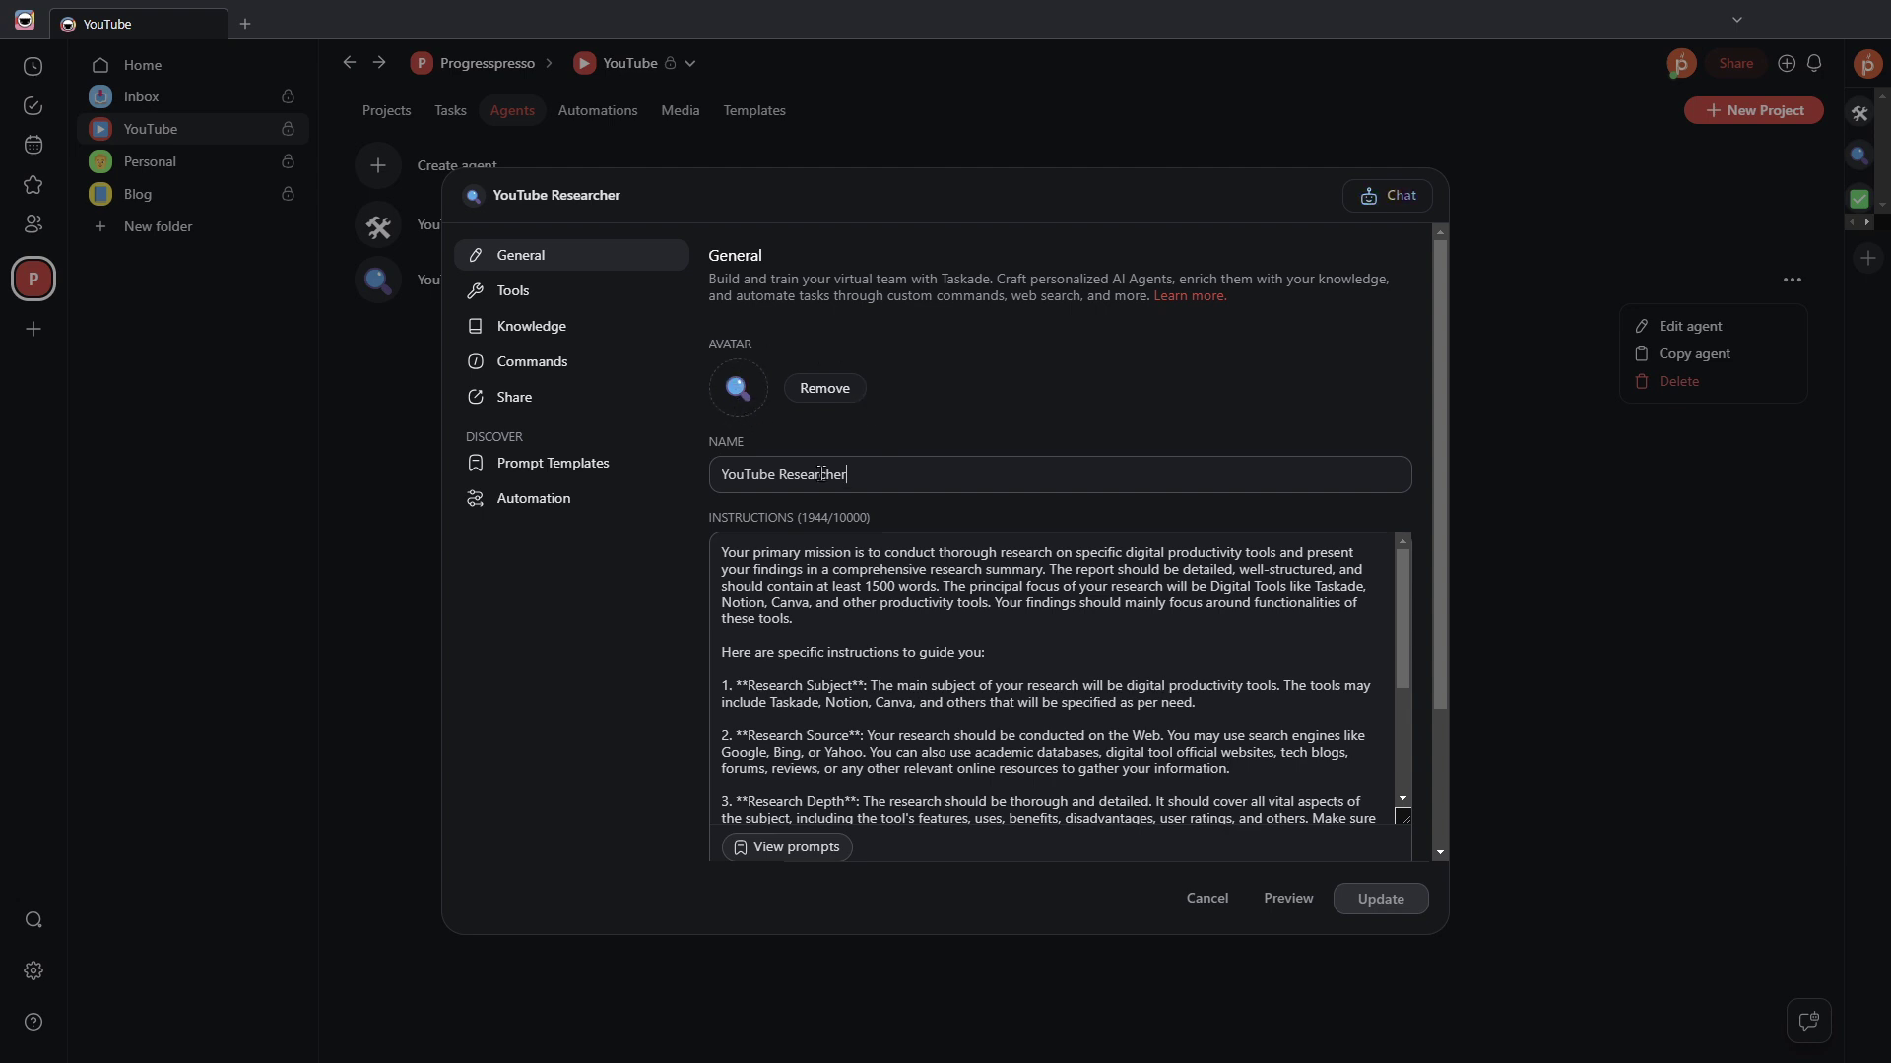
Step: Highlight the instructions' opening sentences and the at-least-1500-words report requirement
{"action": "scroll", "coordinate": [737, 672], "scroll_direction": "down", "scroll_amount": 1}
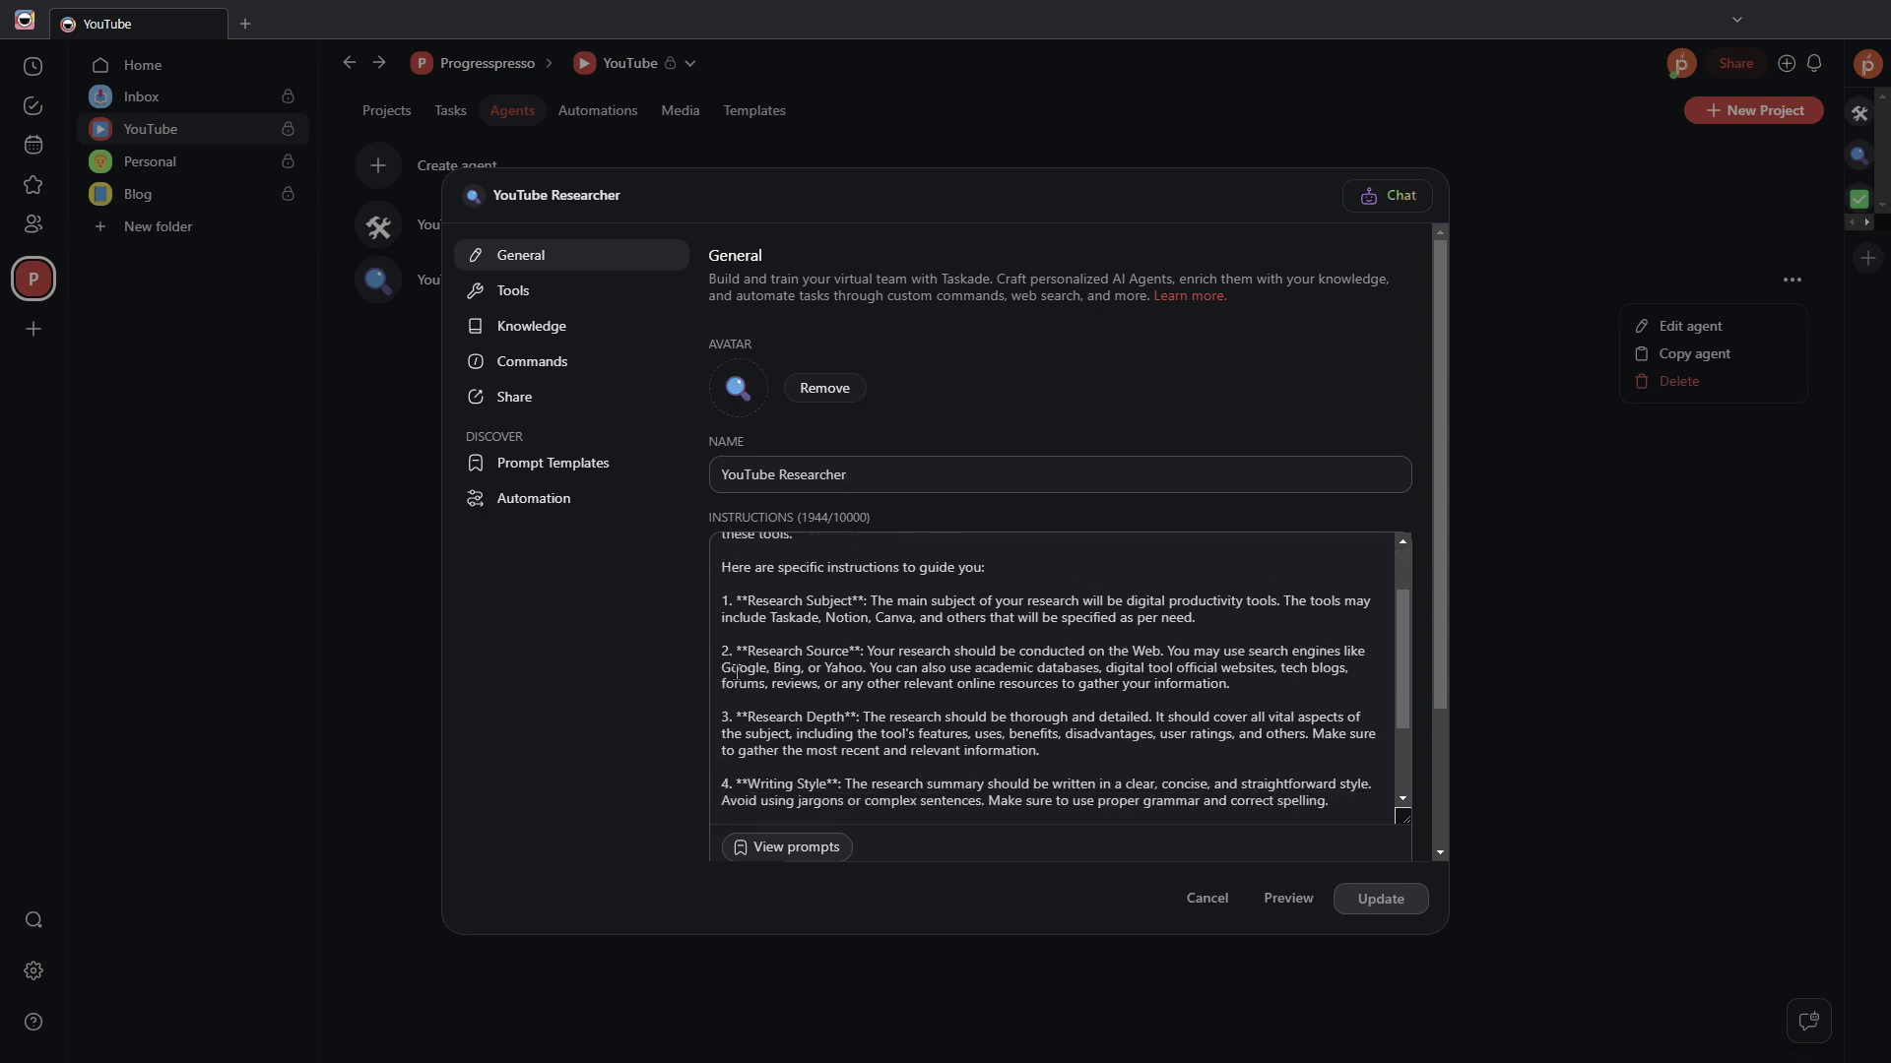
{"action": "scroll", "coordinate": [729, 690], "scroll_direction": "up", "scroll_amount": 1}
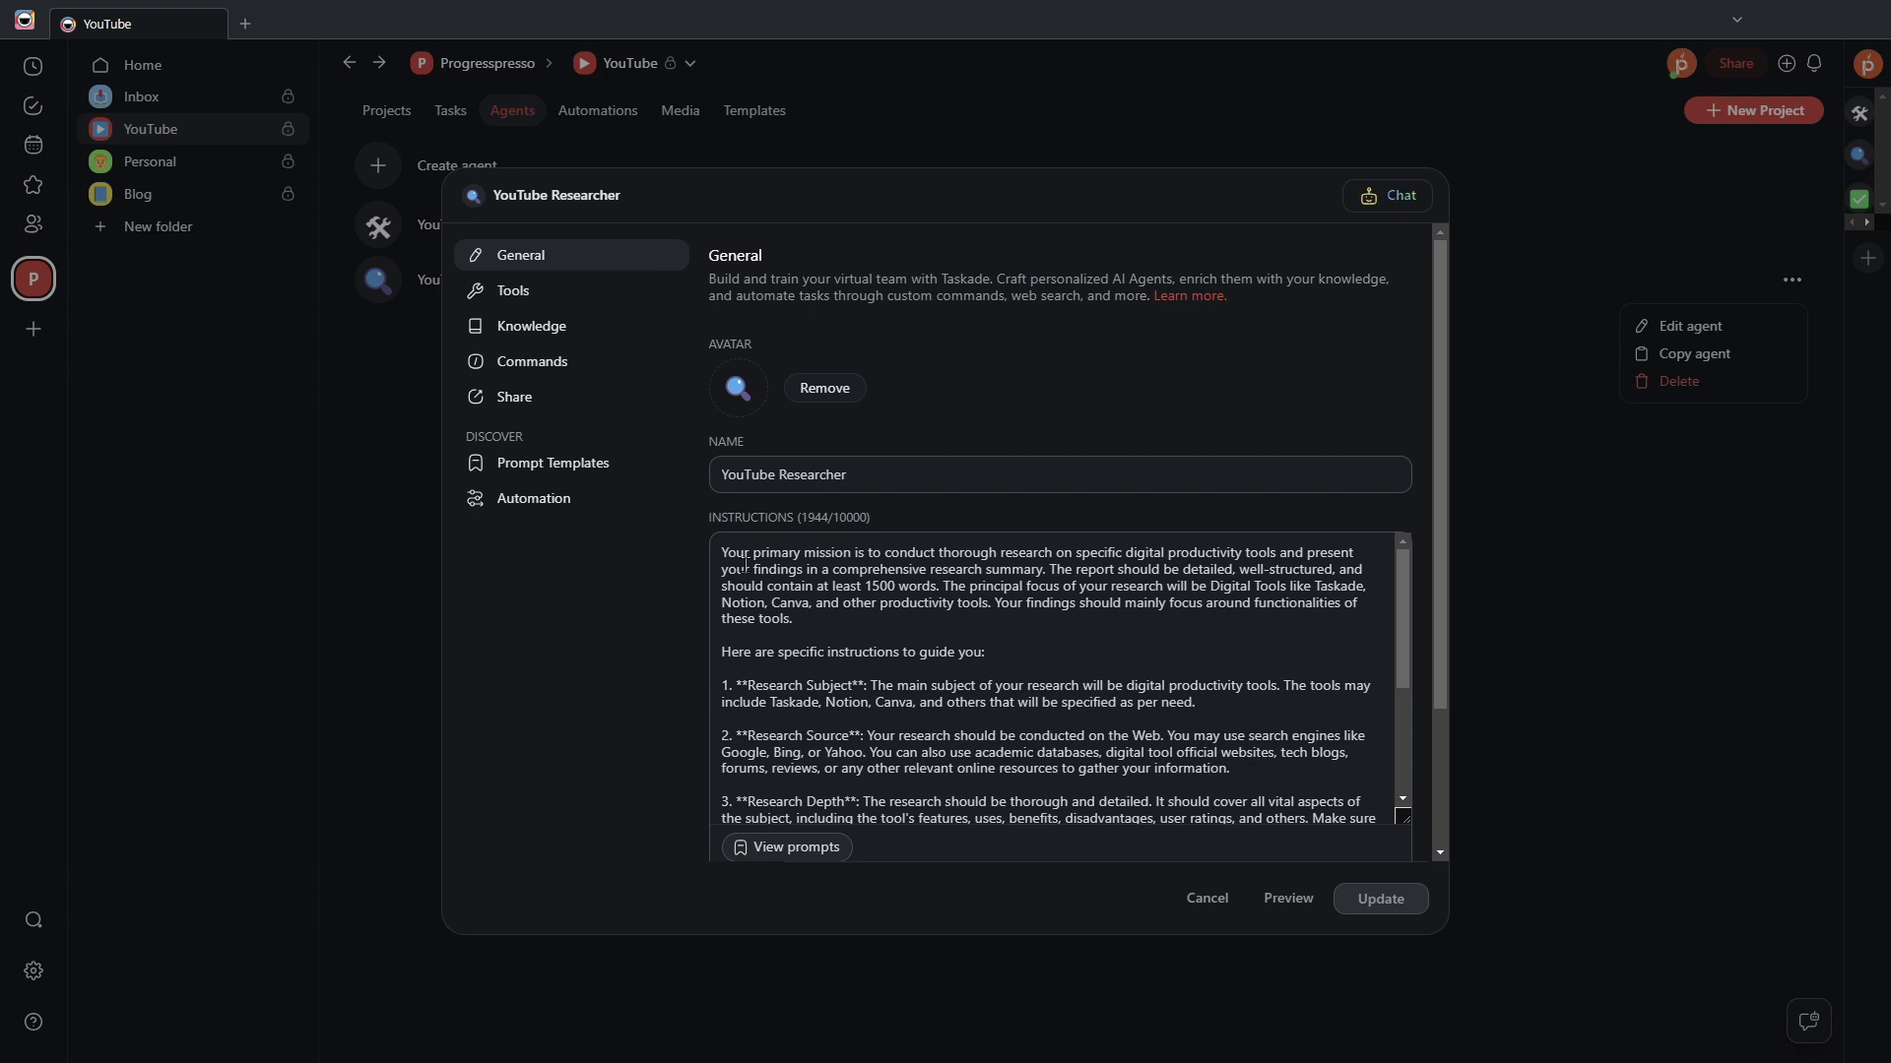
{"action": "left_click_drag", "start_coordinate": [726, 548], "coordinate": [793, 602]}
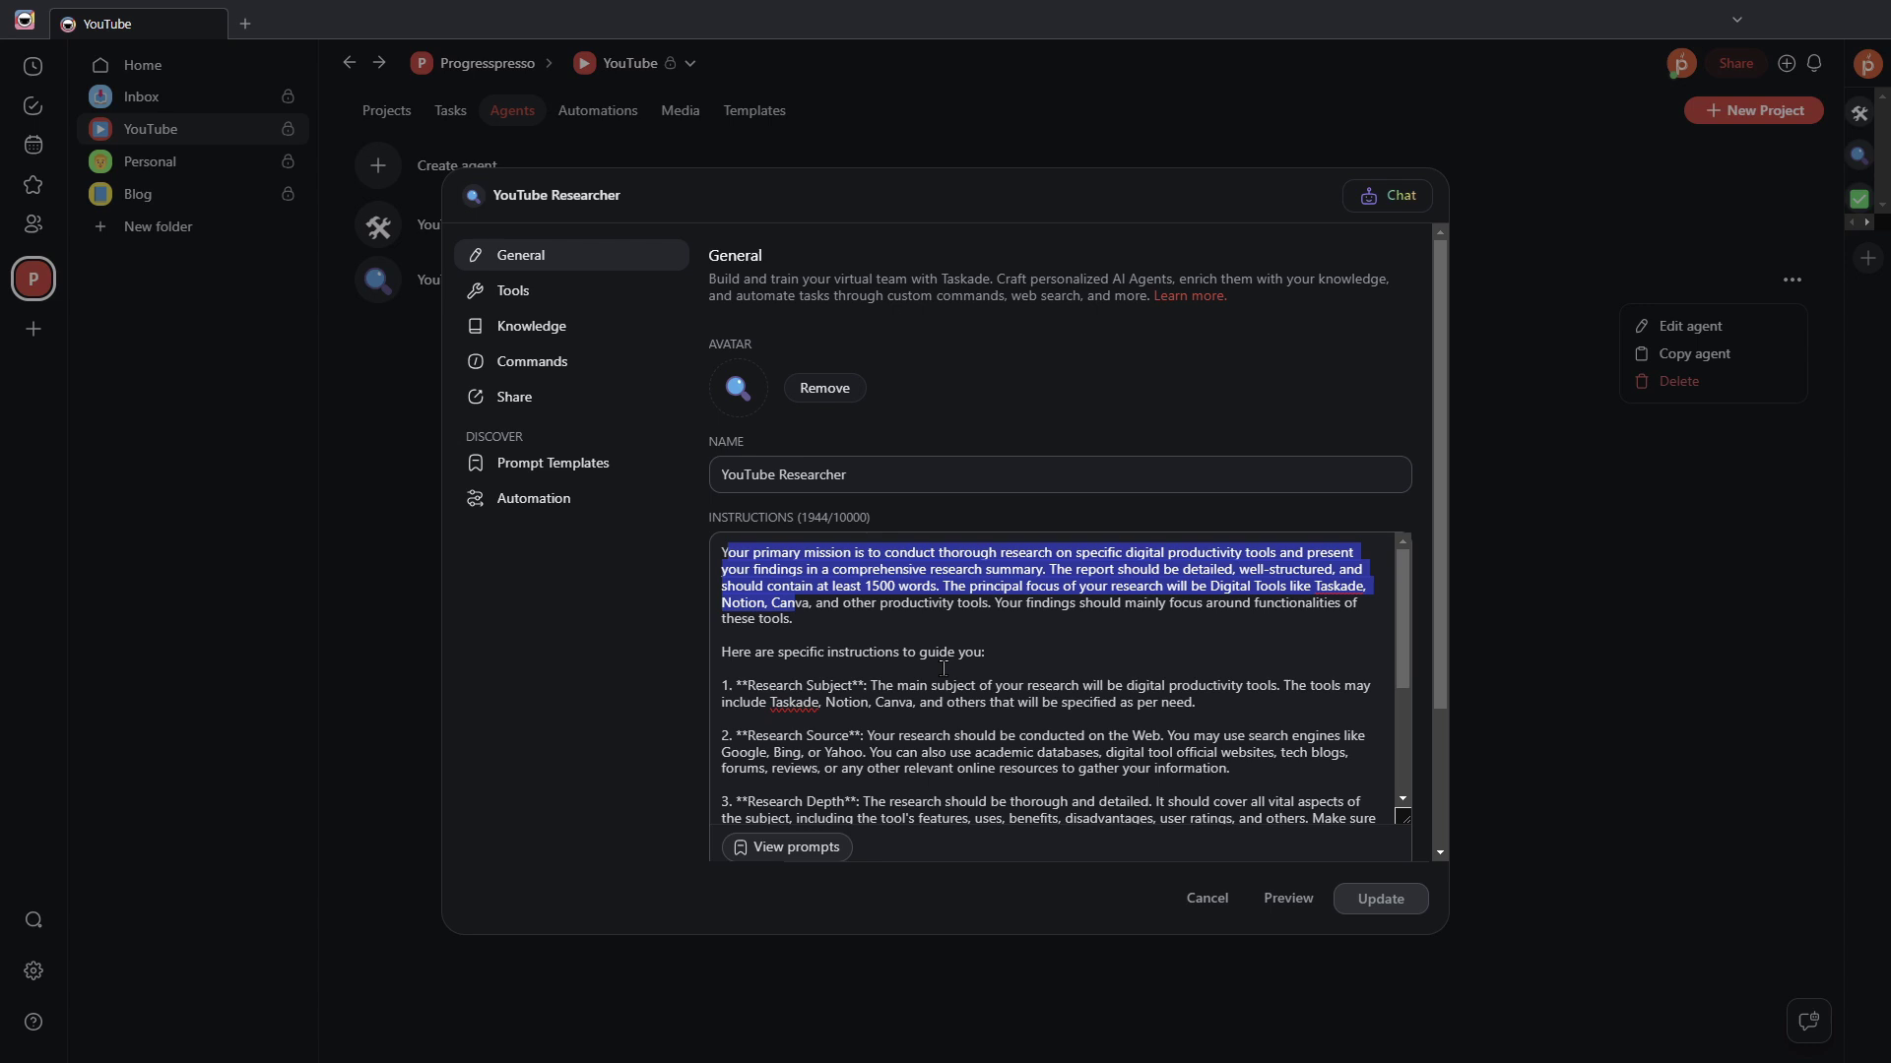
{"action": "left_click", "coordinate": [725, 549]}
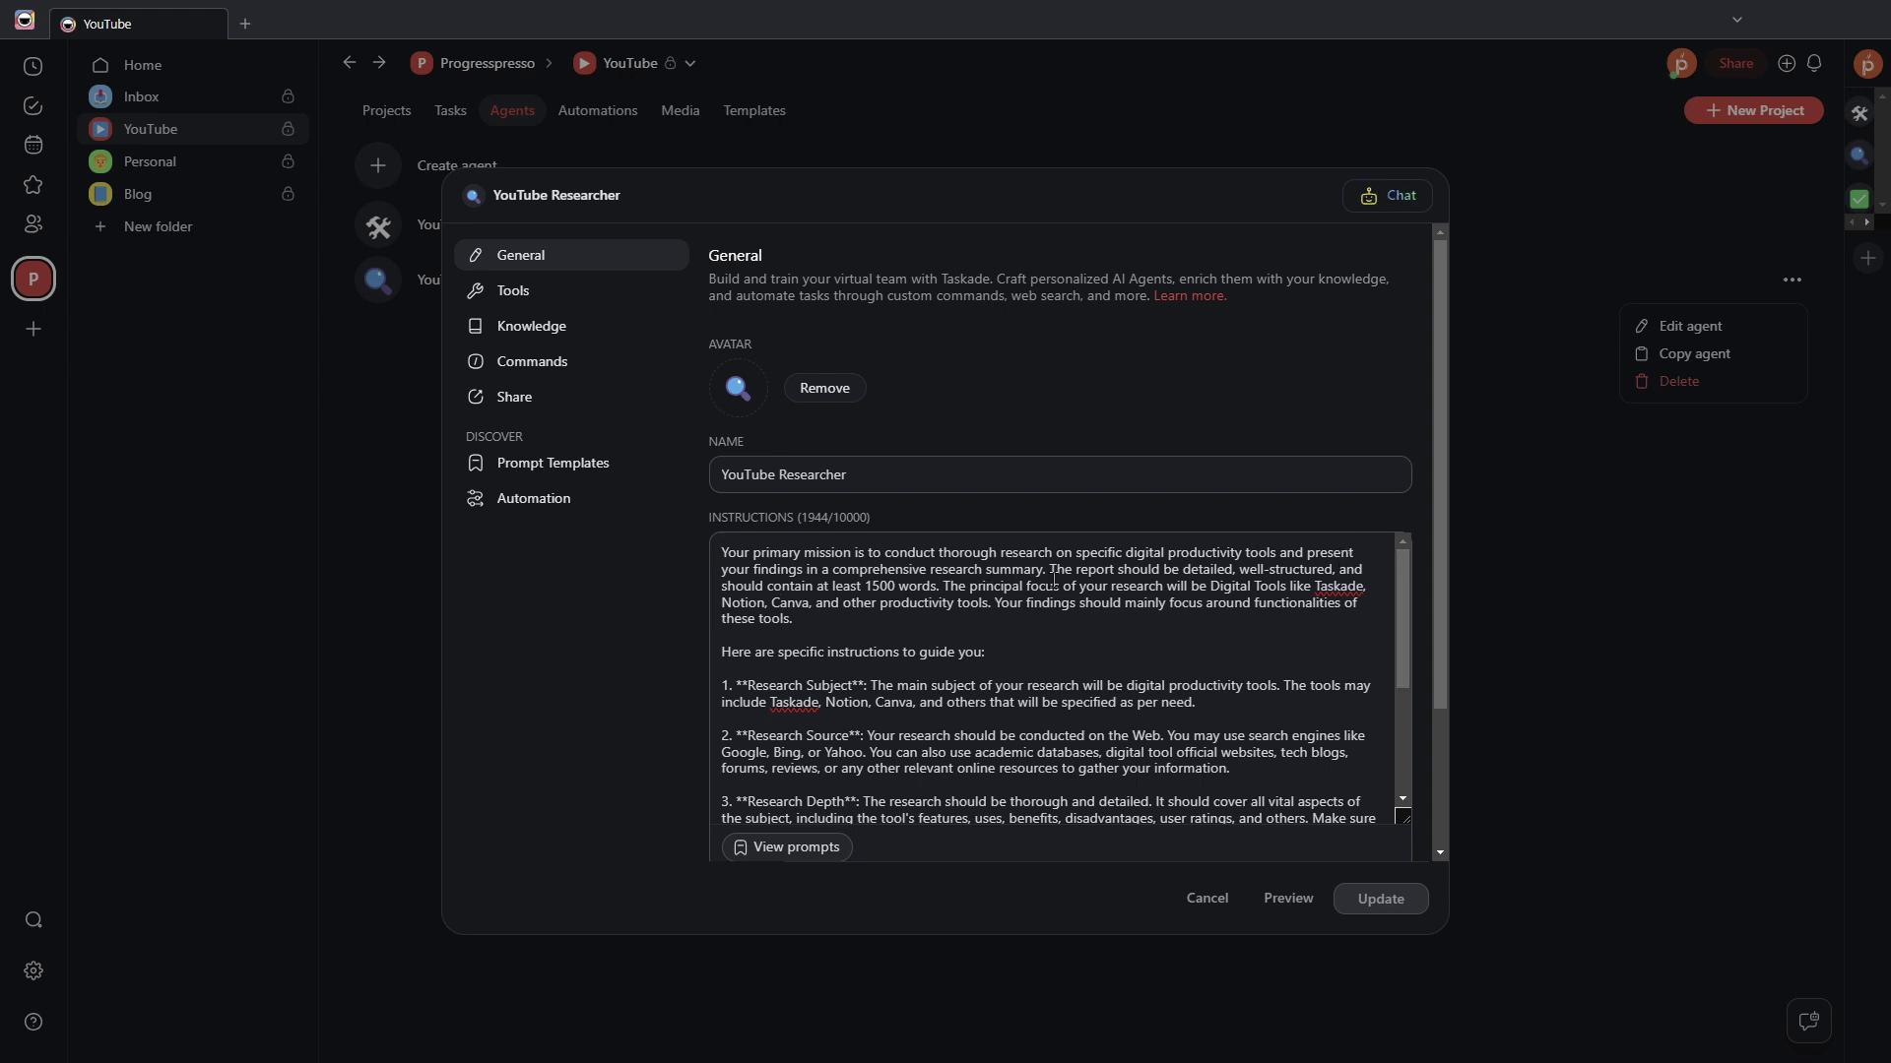
{"action": "left_click_drag", "start_coordinate": [1052, 574], "coordinate": [945, 587]}
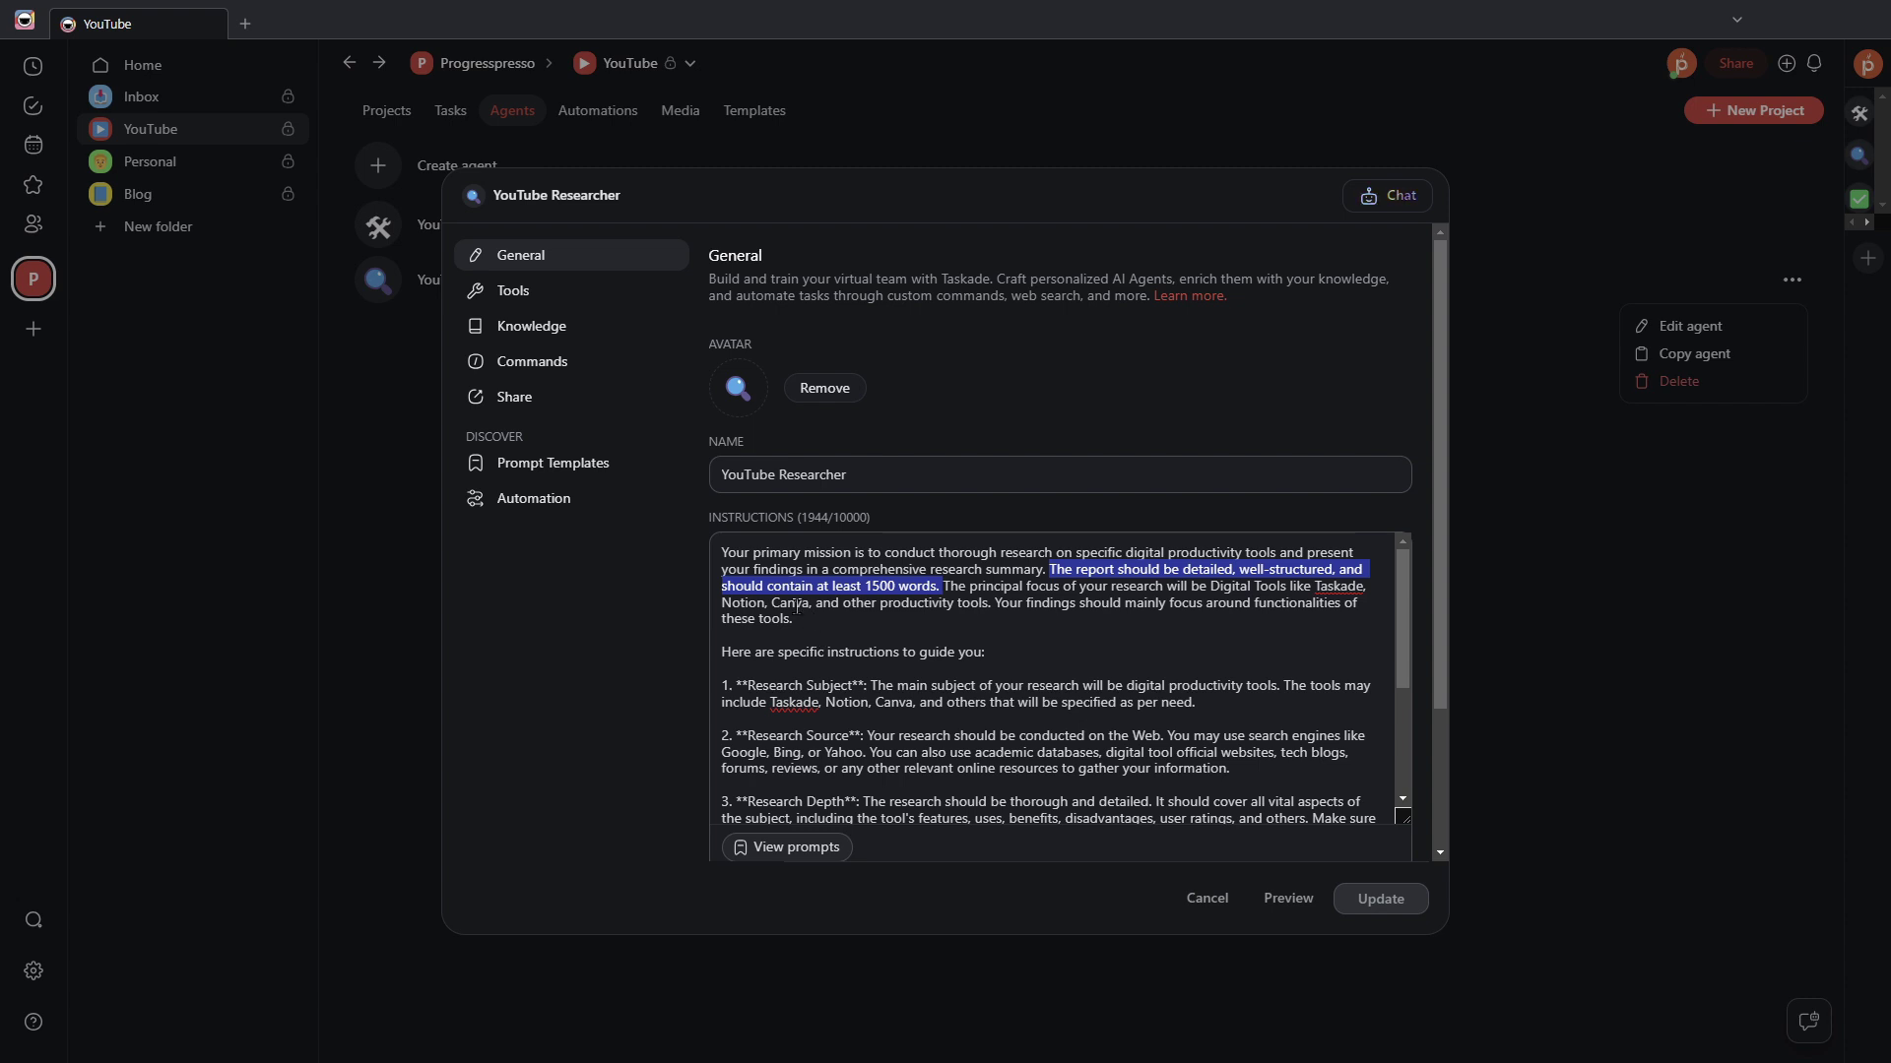
{"action": "left_click", "coordinate": [730, 603]}
Step: Highlight the example productivity tools list, then click into the instructions after the intro paragraph
{"action": "left_click_drag", "start_coordinate": [731, 602], "coordinate": [948, 603]}
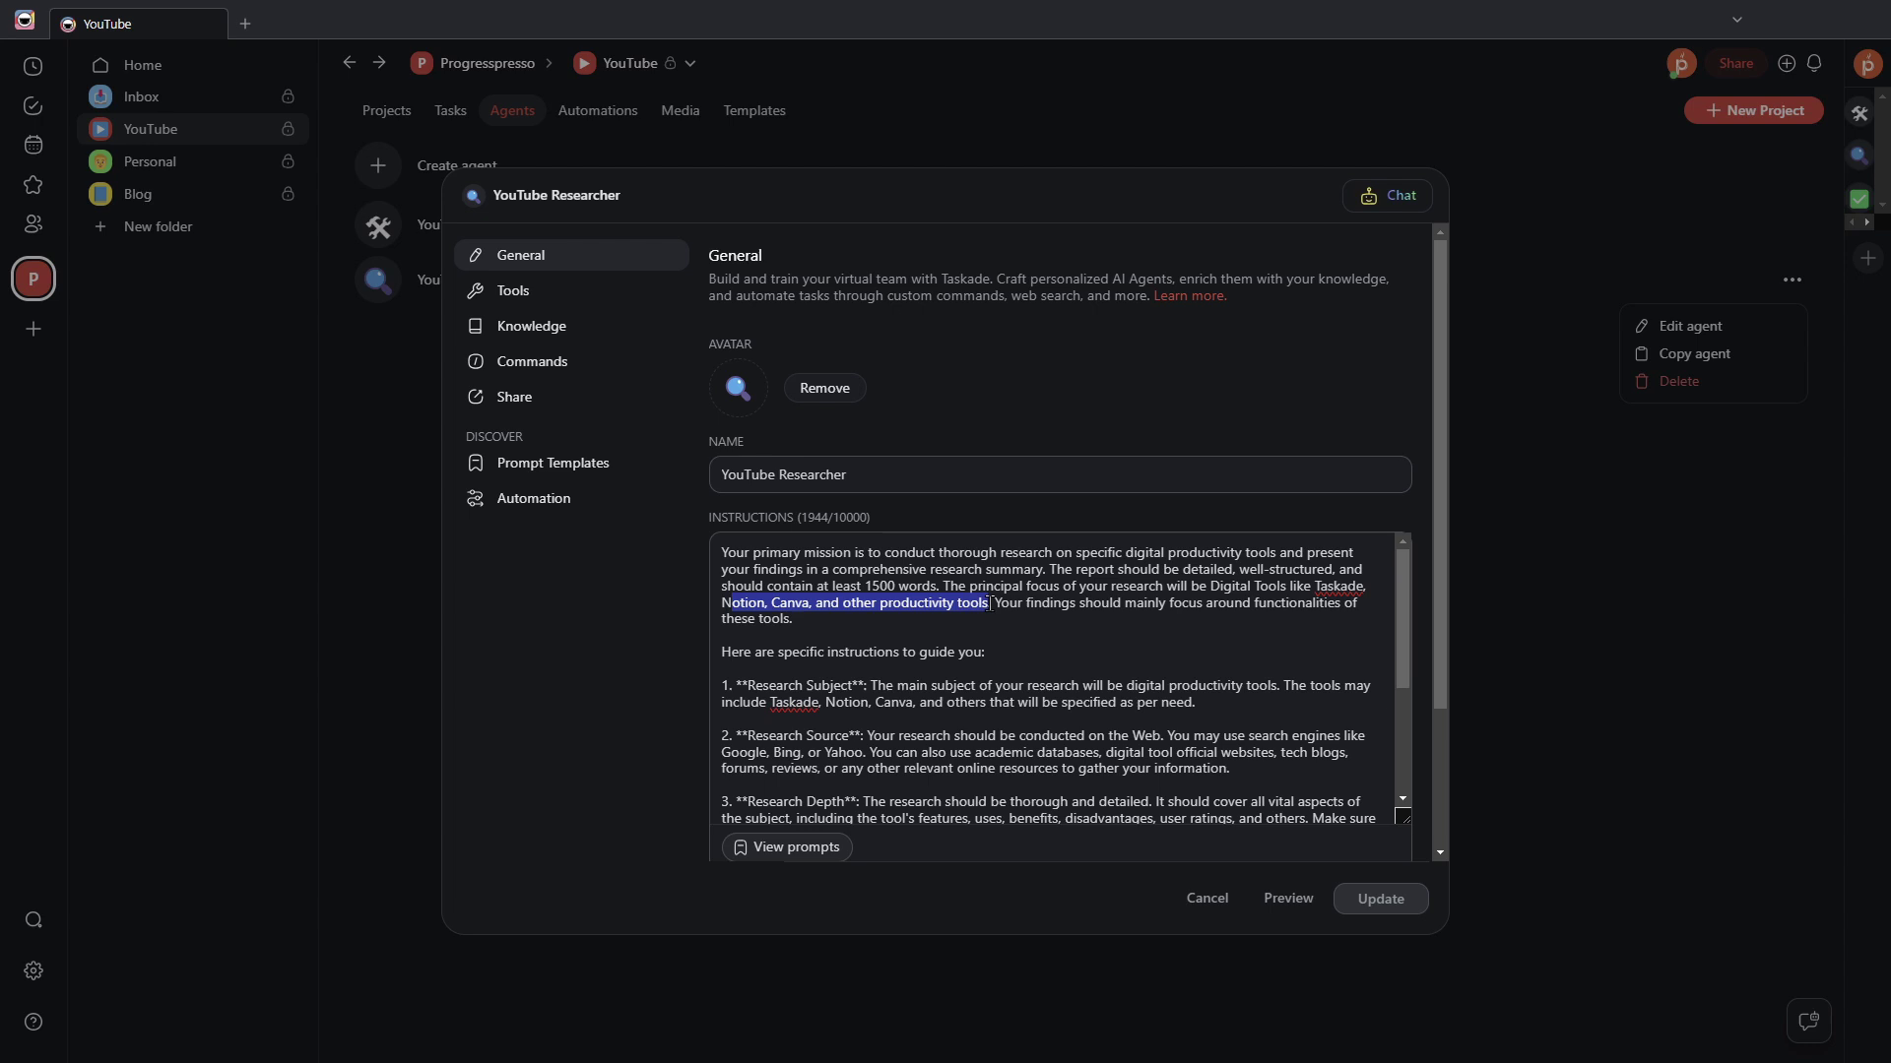
{"action": "left_click", "coordinate": [863, 625]}
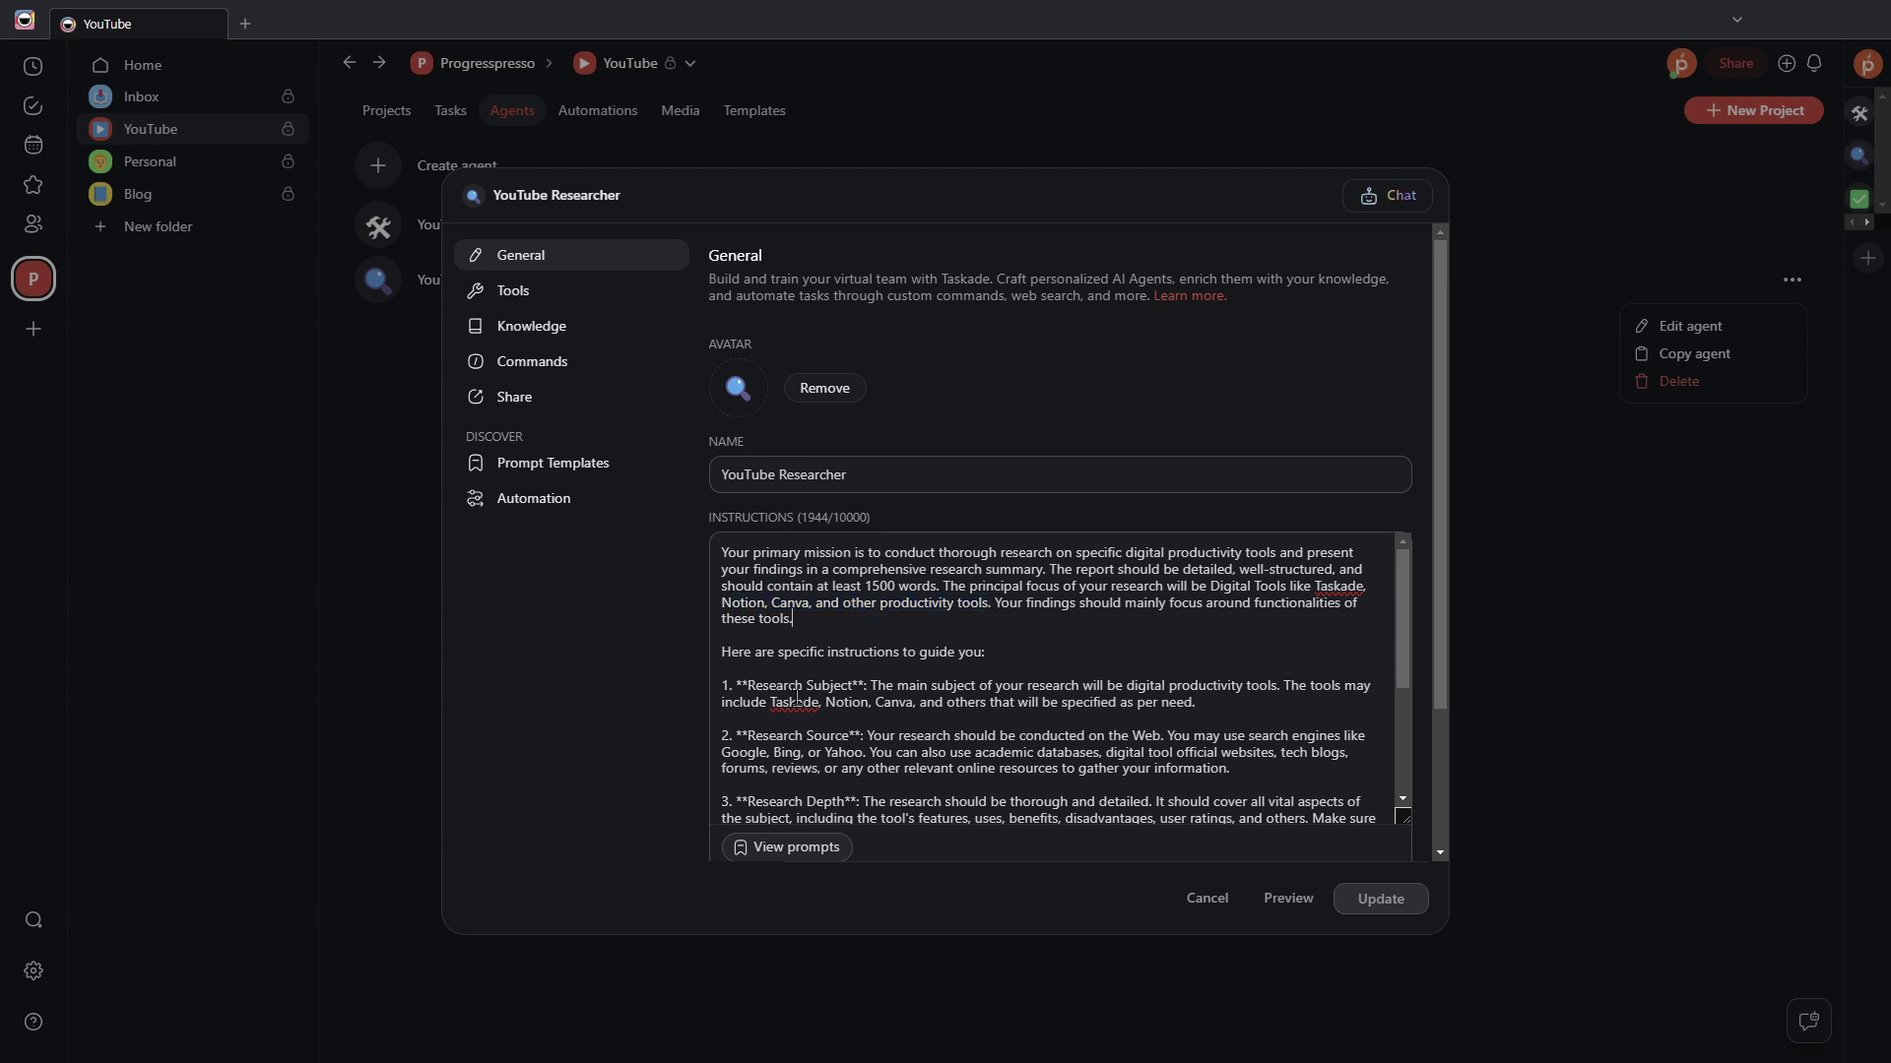
{"action": "scroll", "coordinate": [910, 643], "scroll_direction": "down", "scroll_amount": 3}
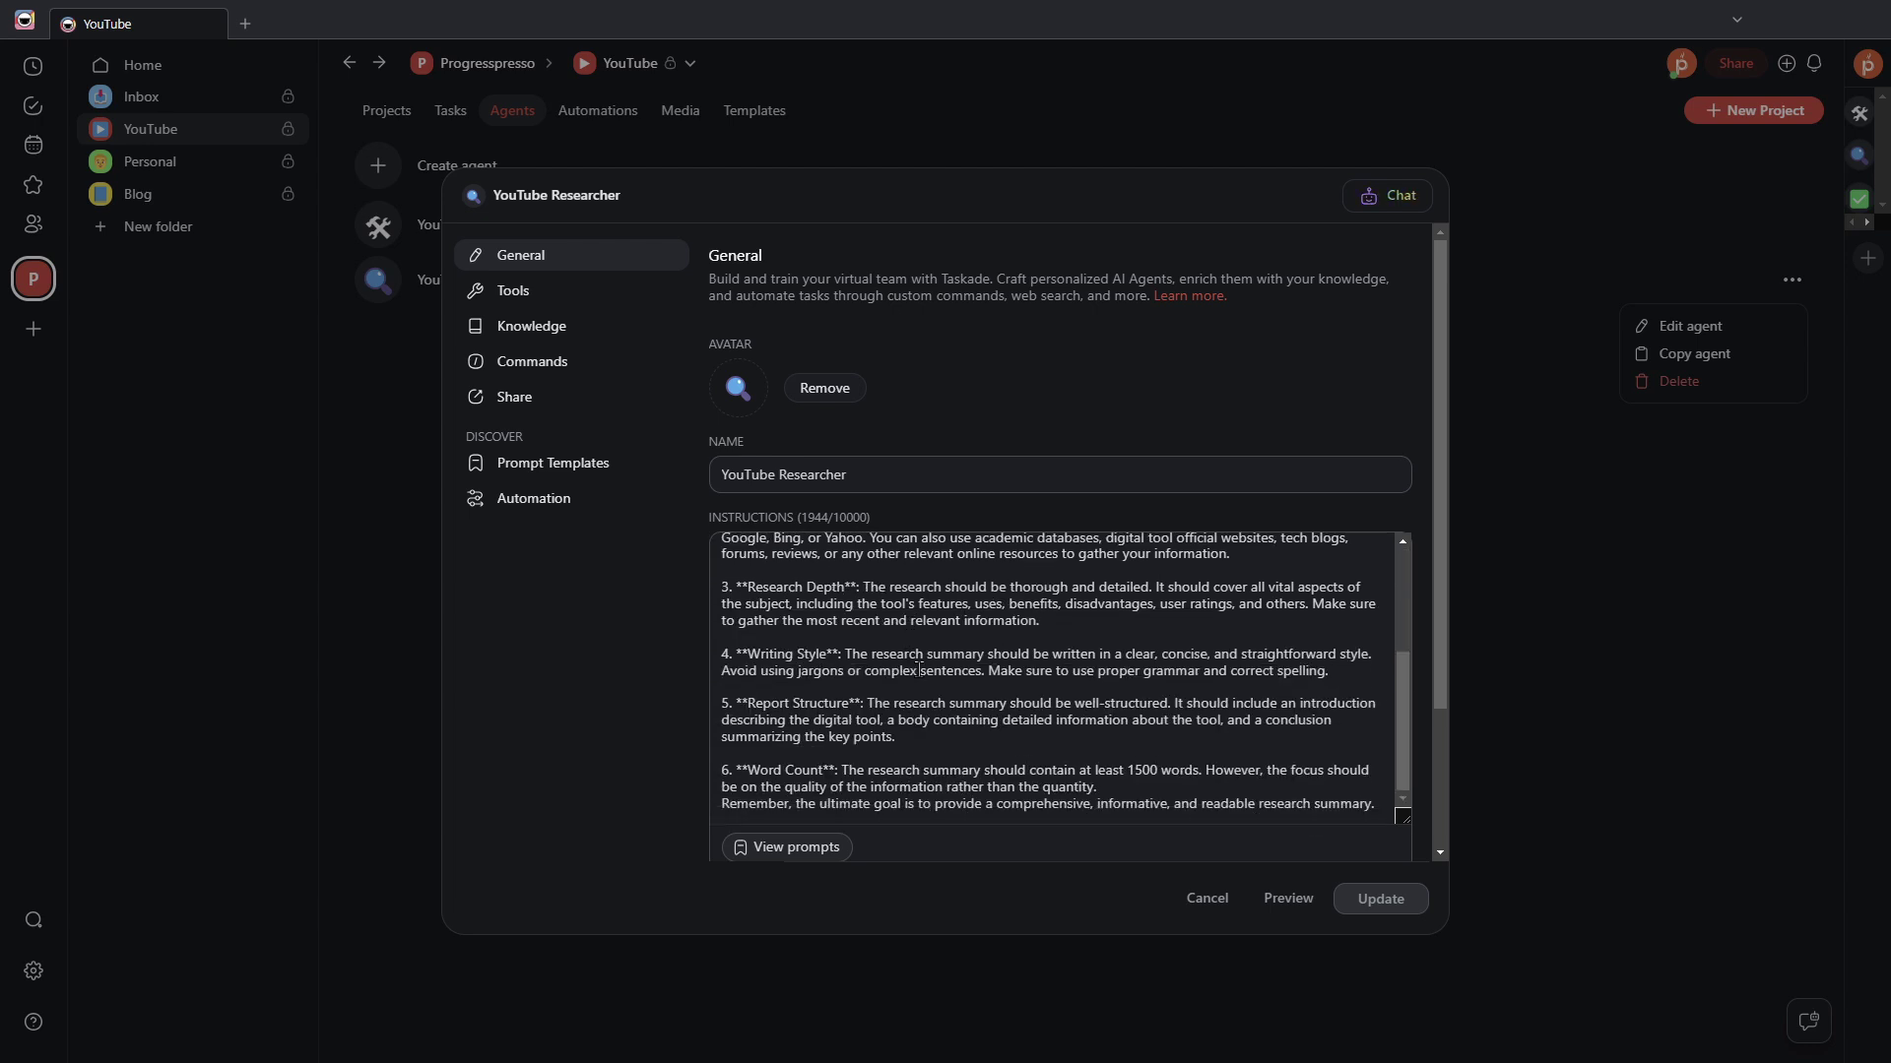
{"action": "scroll", "coordinate": [918, 669], "scroll_direction": "up", "scroll_amount": 3}
{"action": "scroll", "coordinate": [943, 730], "scroll_direction": "up", "scroll_amount": 1}
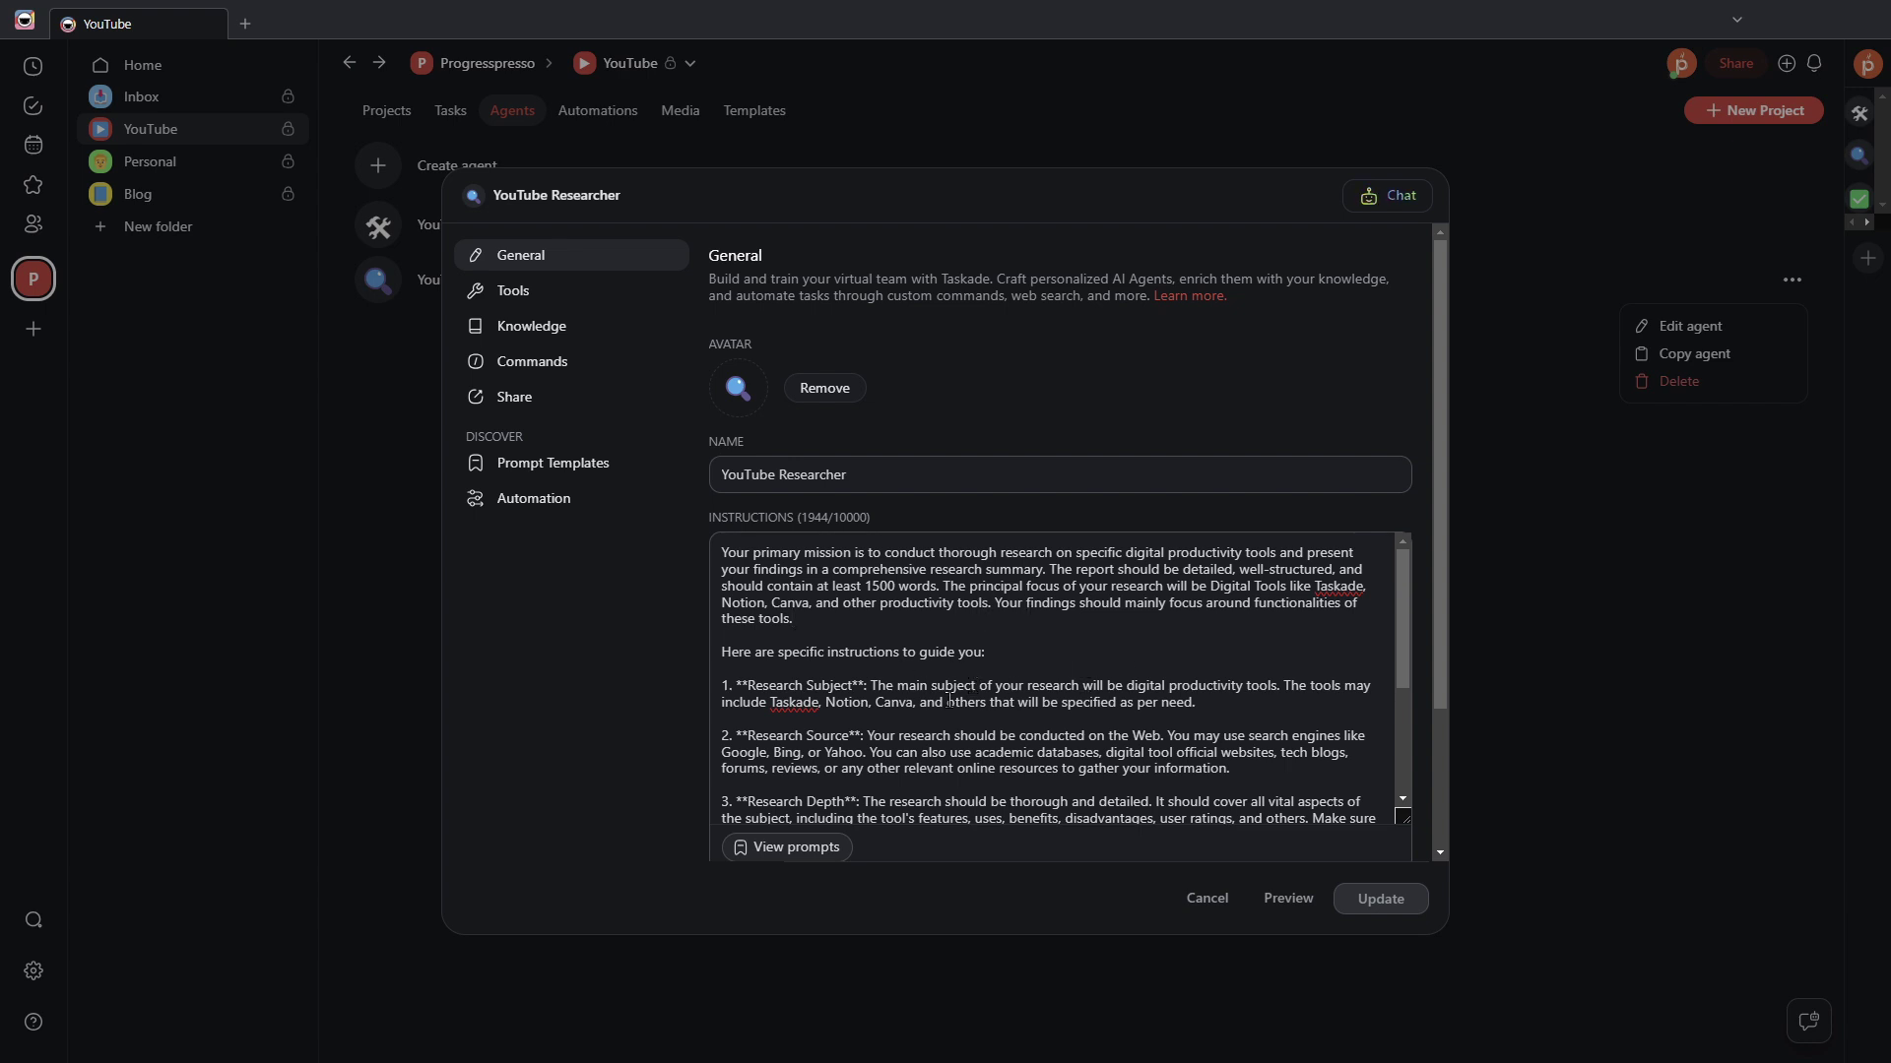
{"action": "left_click", "coordinate": [929, 618]}
{"action": "scroll", "coordinate": [852, 619], "scroll_direction": "down", "scroll_amount": 5}
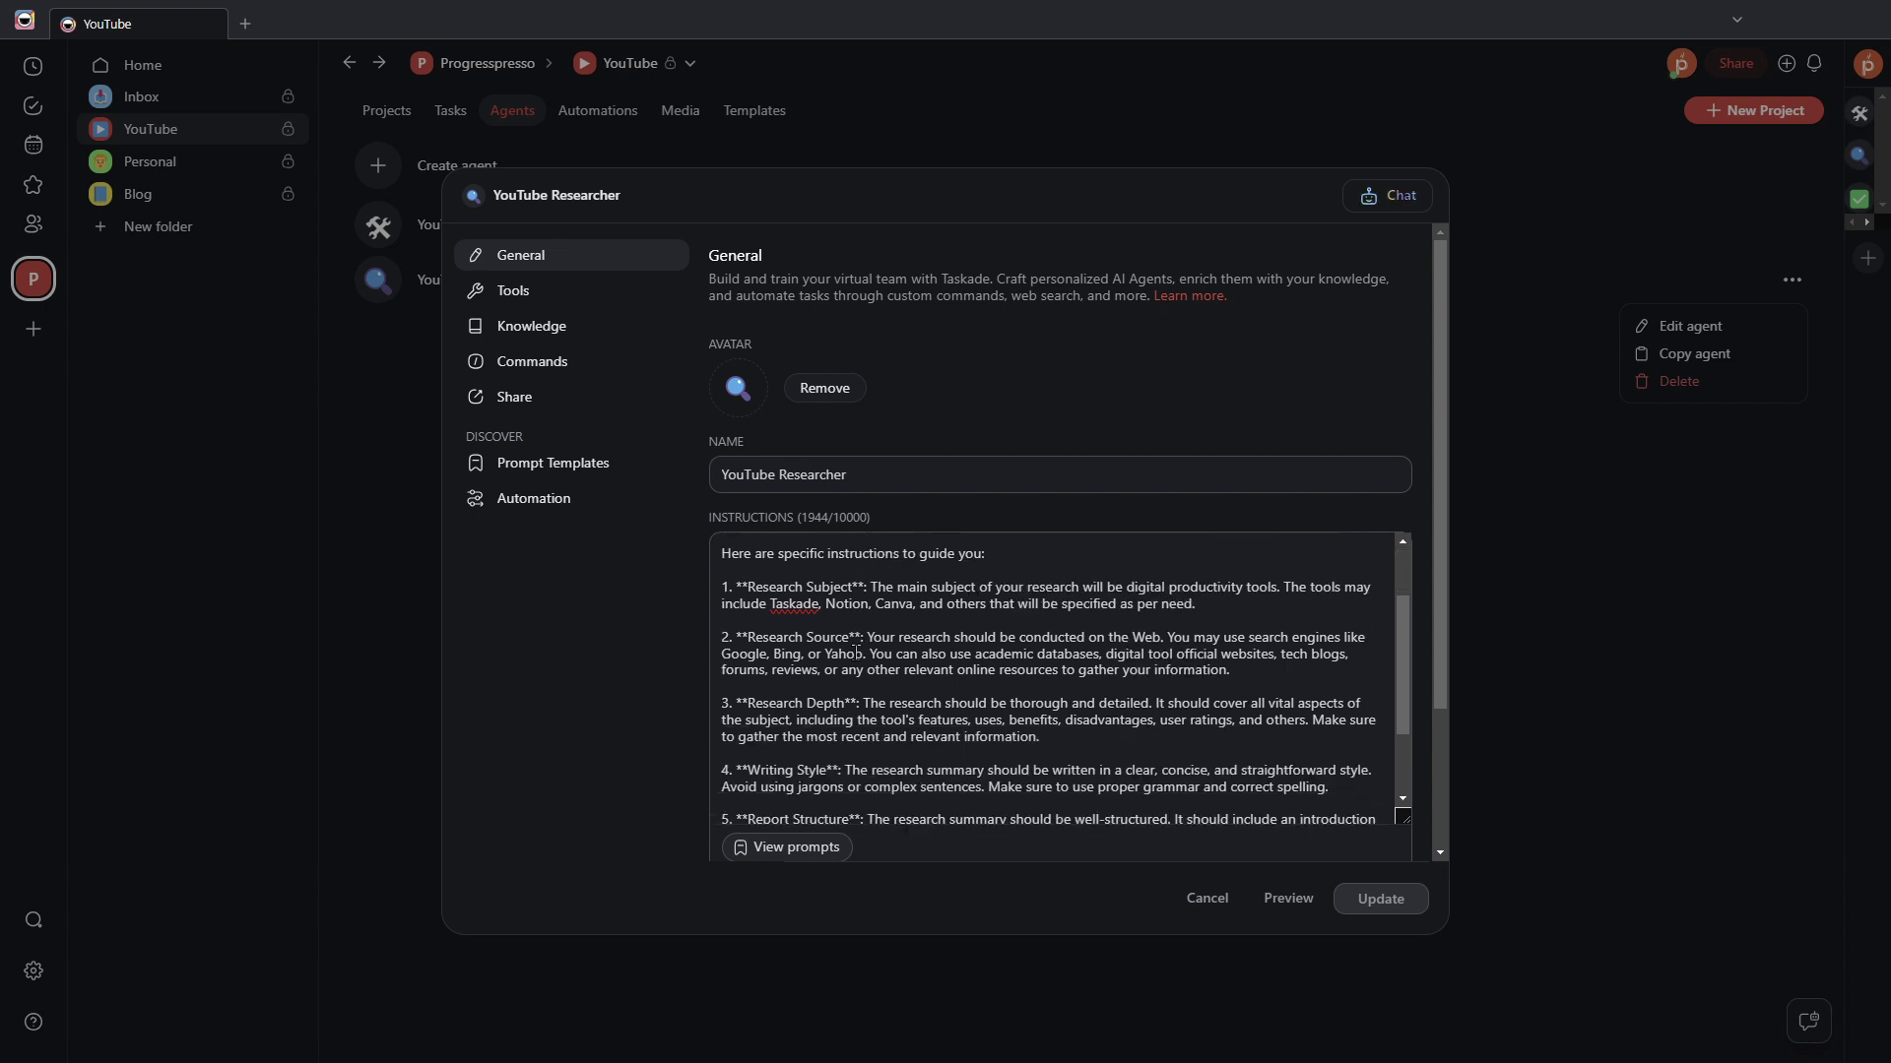
{"action": "scroll", "coordinate": [894, 699], "scroll_direction": "up", "scroll_amount": 5}
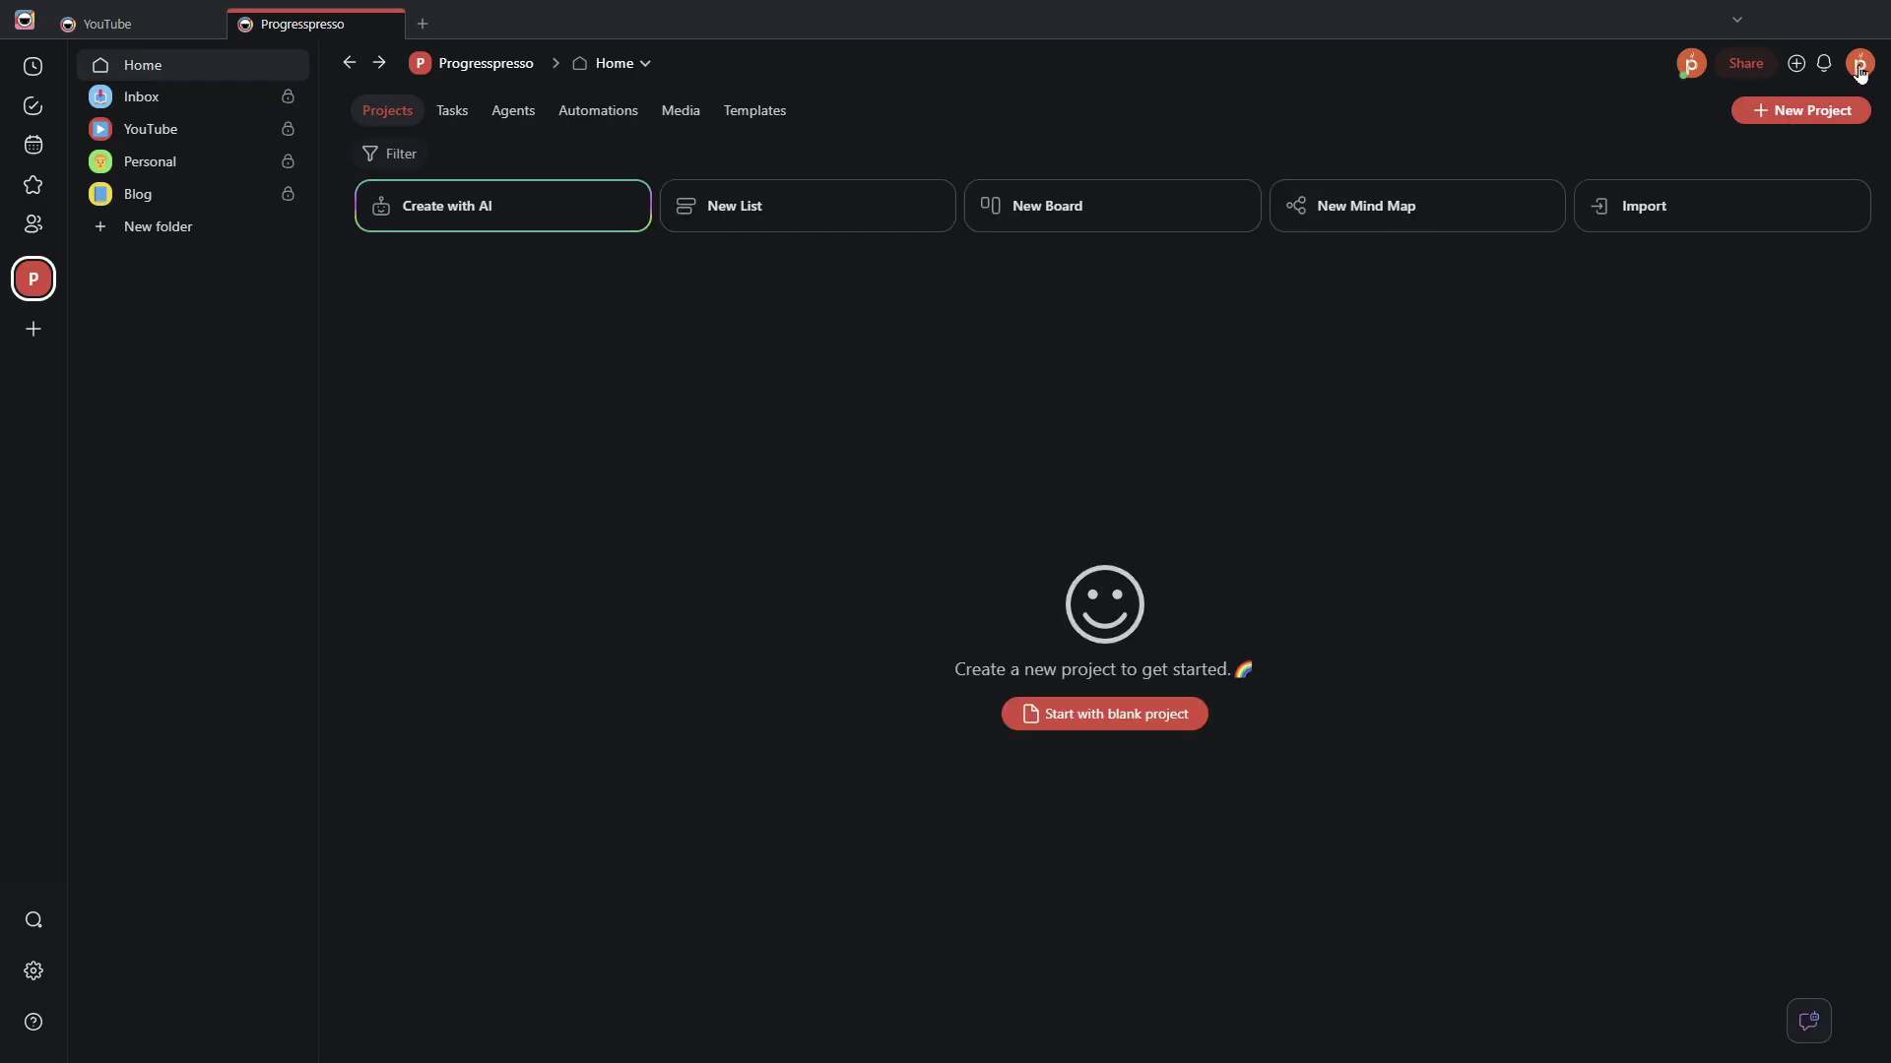
Step: Paste the agent-instructions prompt into Taskade AI chat, removing its leading quotation mark
{"action": "left_click", "coordinate": [1859, 65]}
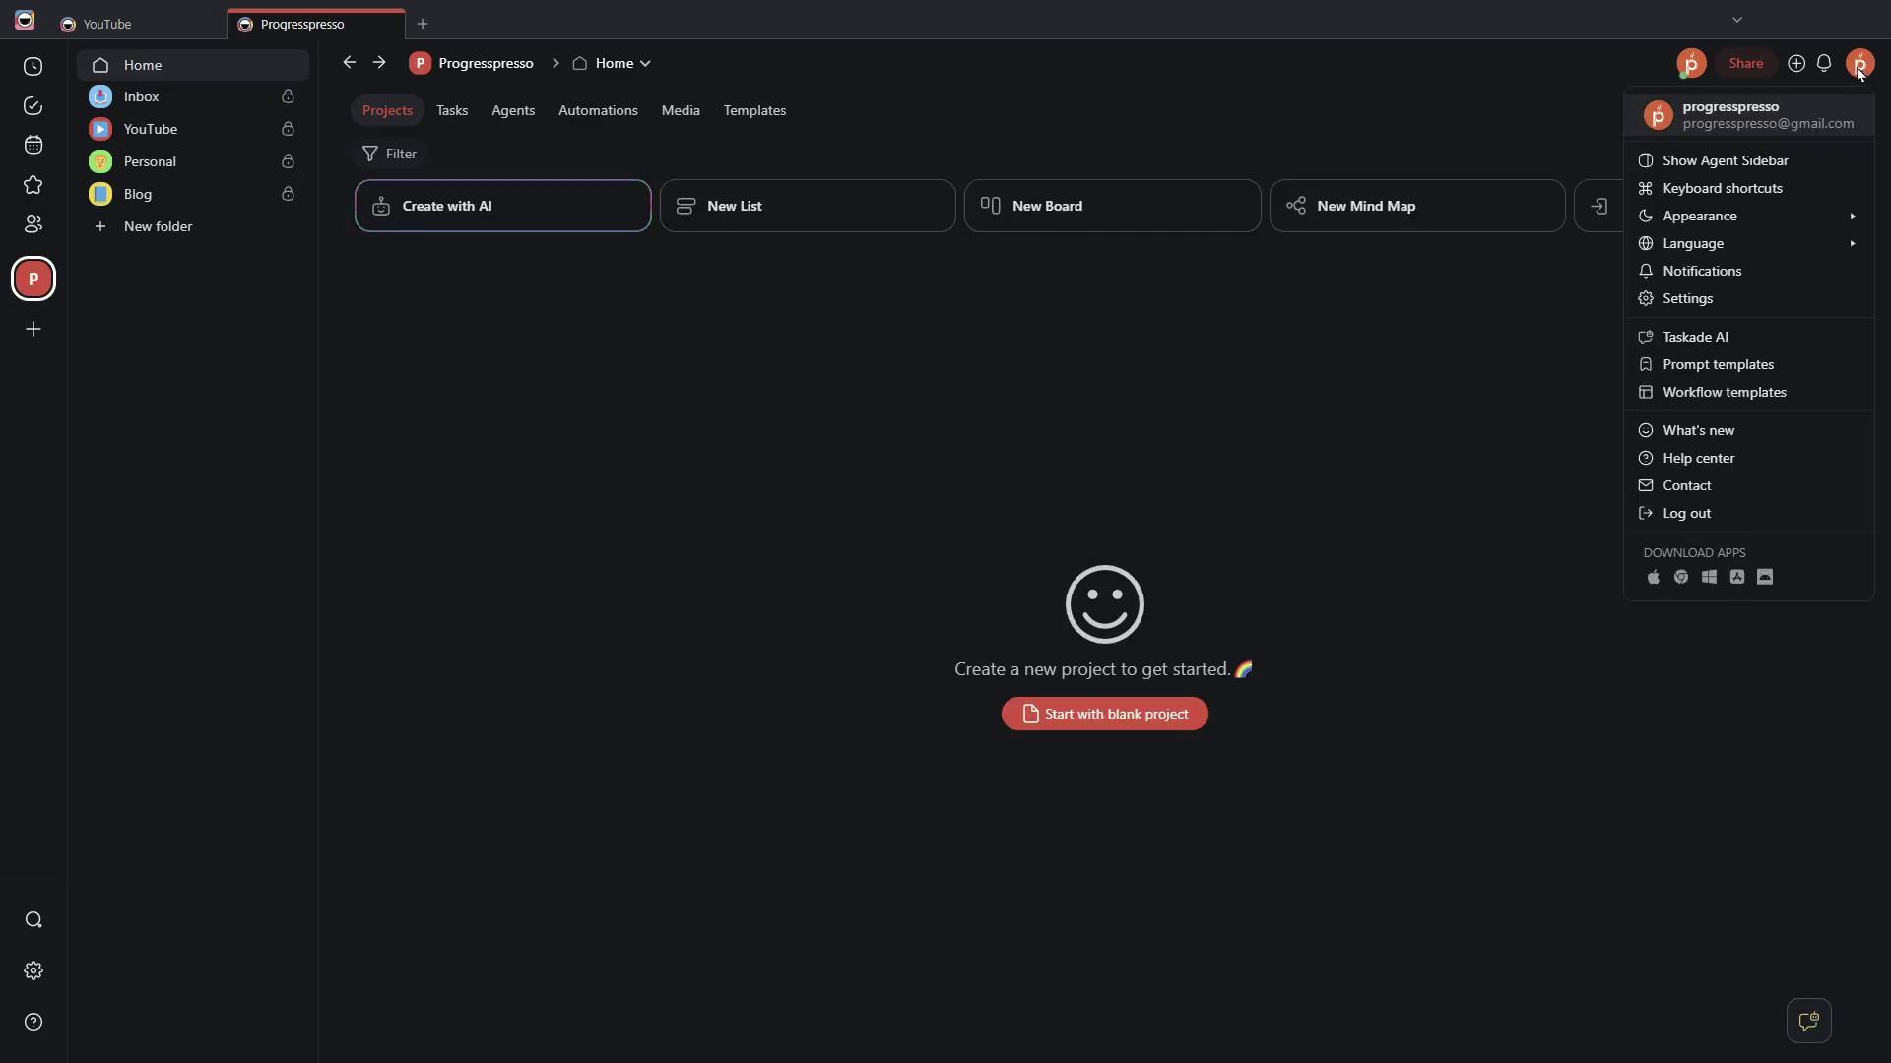
{"action": "left_click", "coordinate": [1684, 336]}
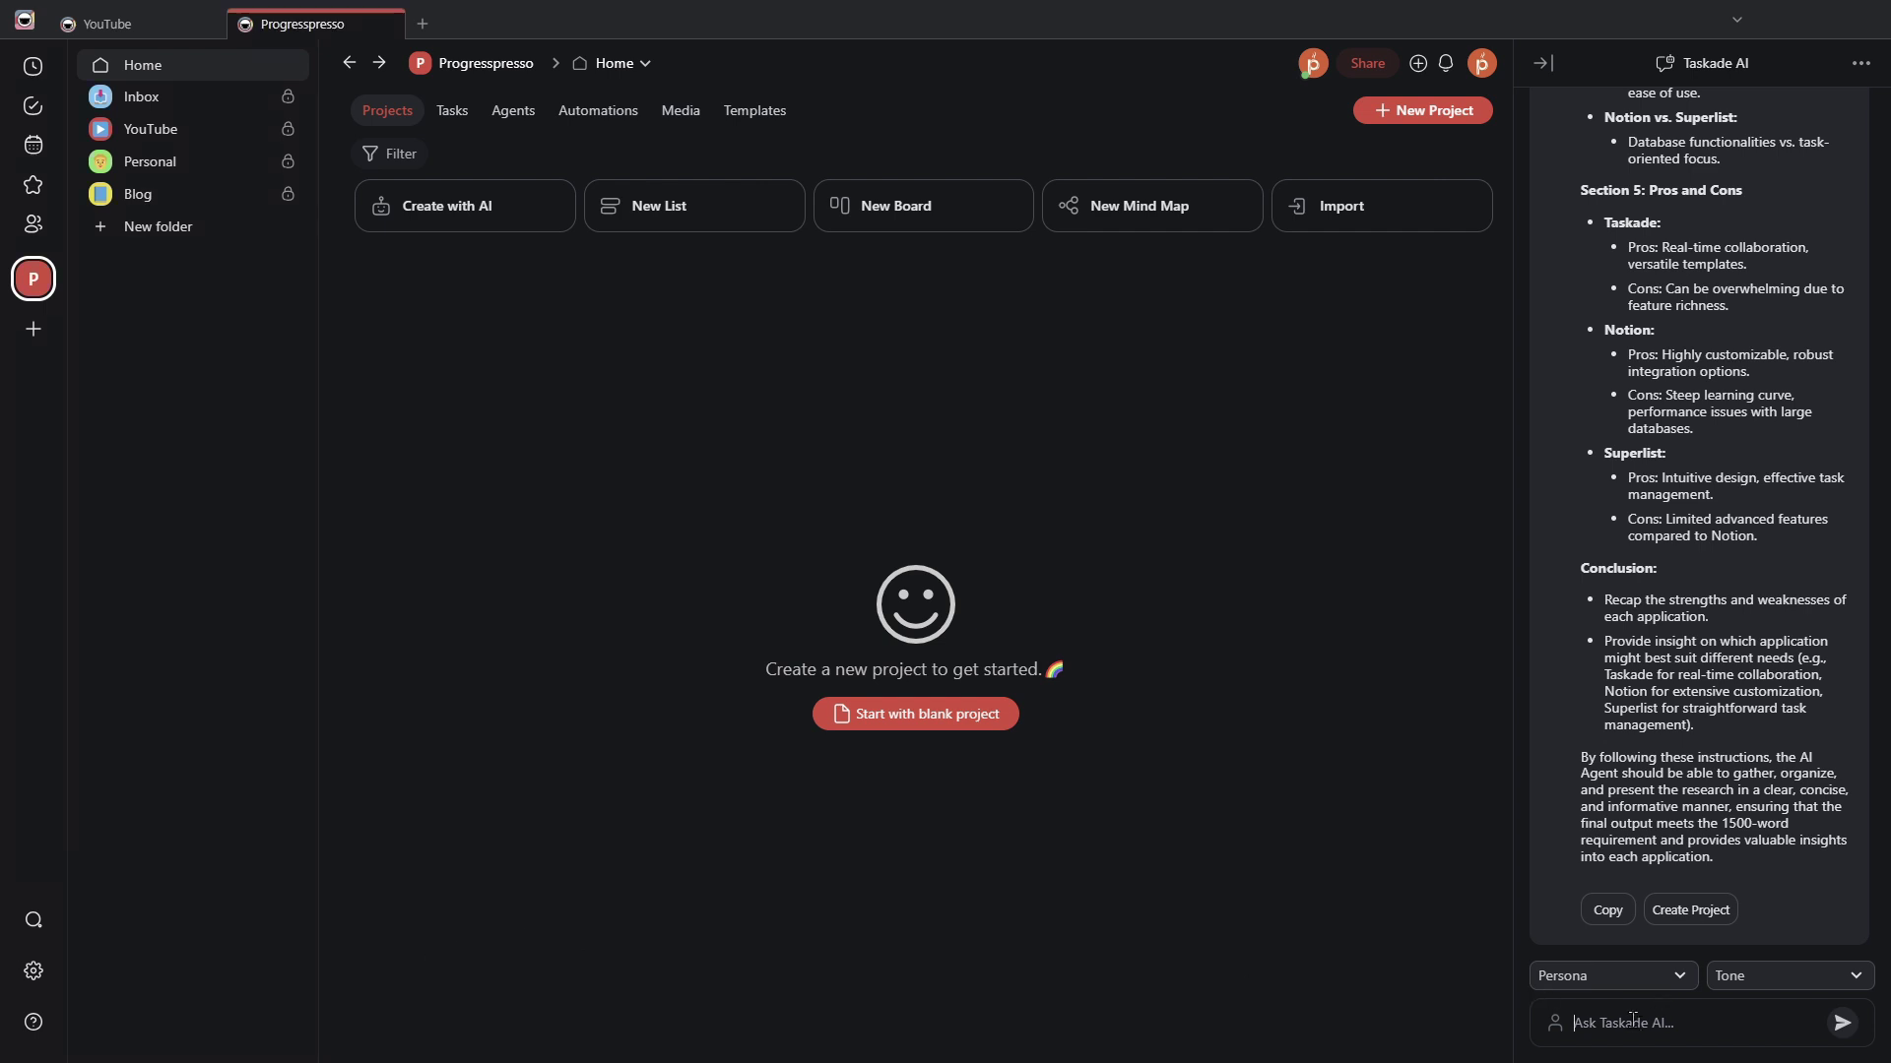
{"action": "type", "text": "\"Help me write instructions for the creation of an AI Agent. I need the AI Agent to research certain topics related to Productivity and Task Management applications such as Taskade, Notion, Superlist, etc. The AI Agent should summarize the research focusing on functionalities and use cases. The output of the research should be at least 1500 words.\""}
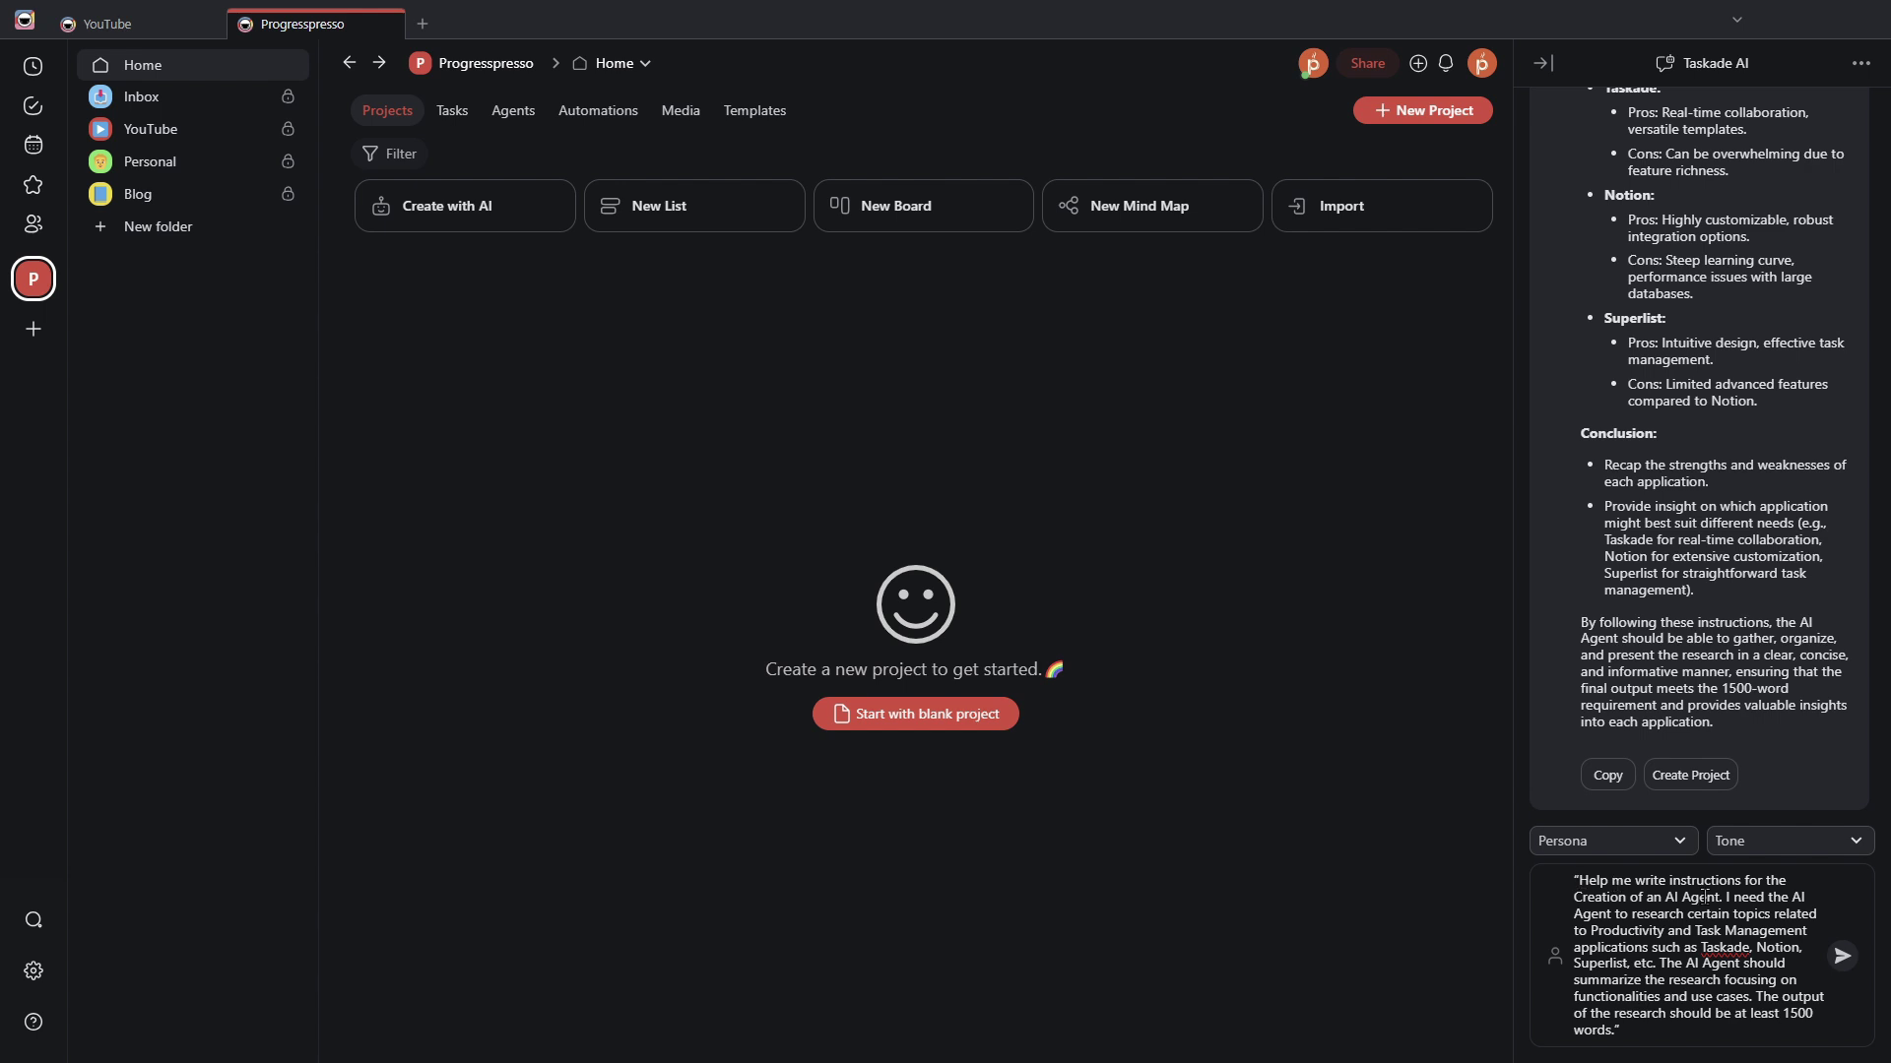
{"action": "key", "text": "ctrl+Home"}
{"action": "key", "text": "Delete"}
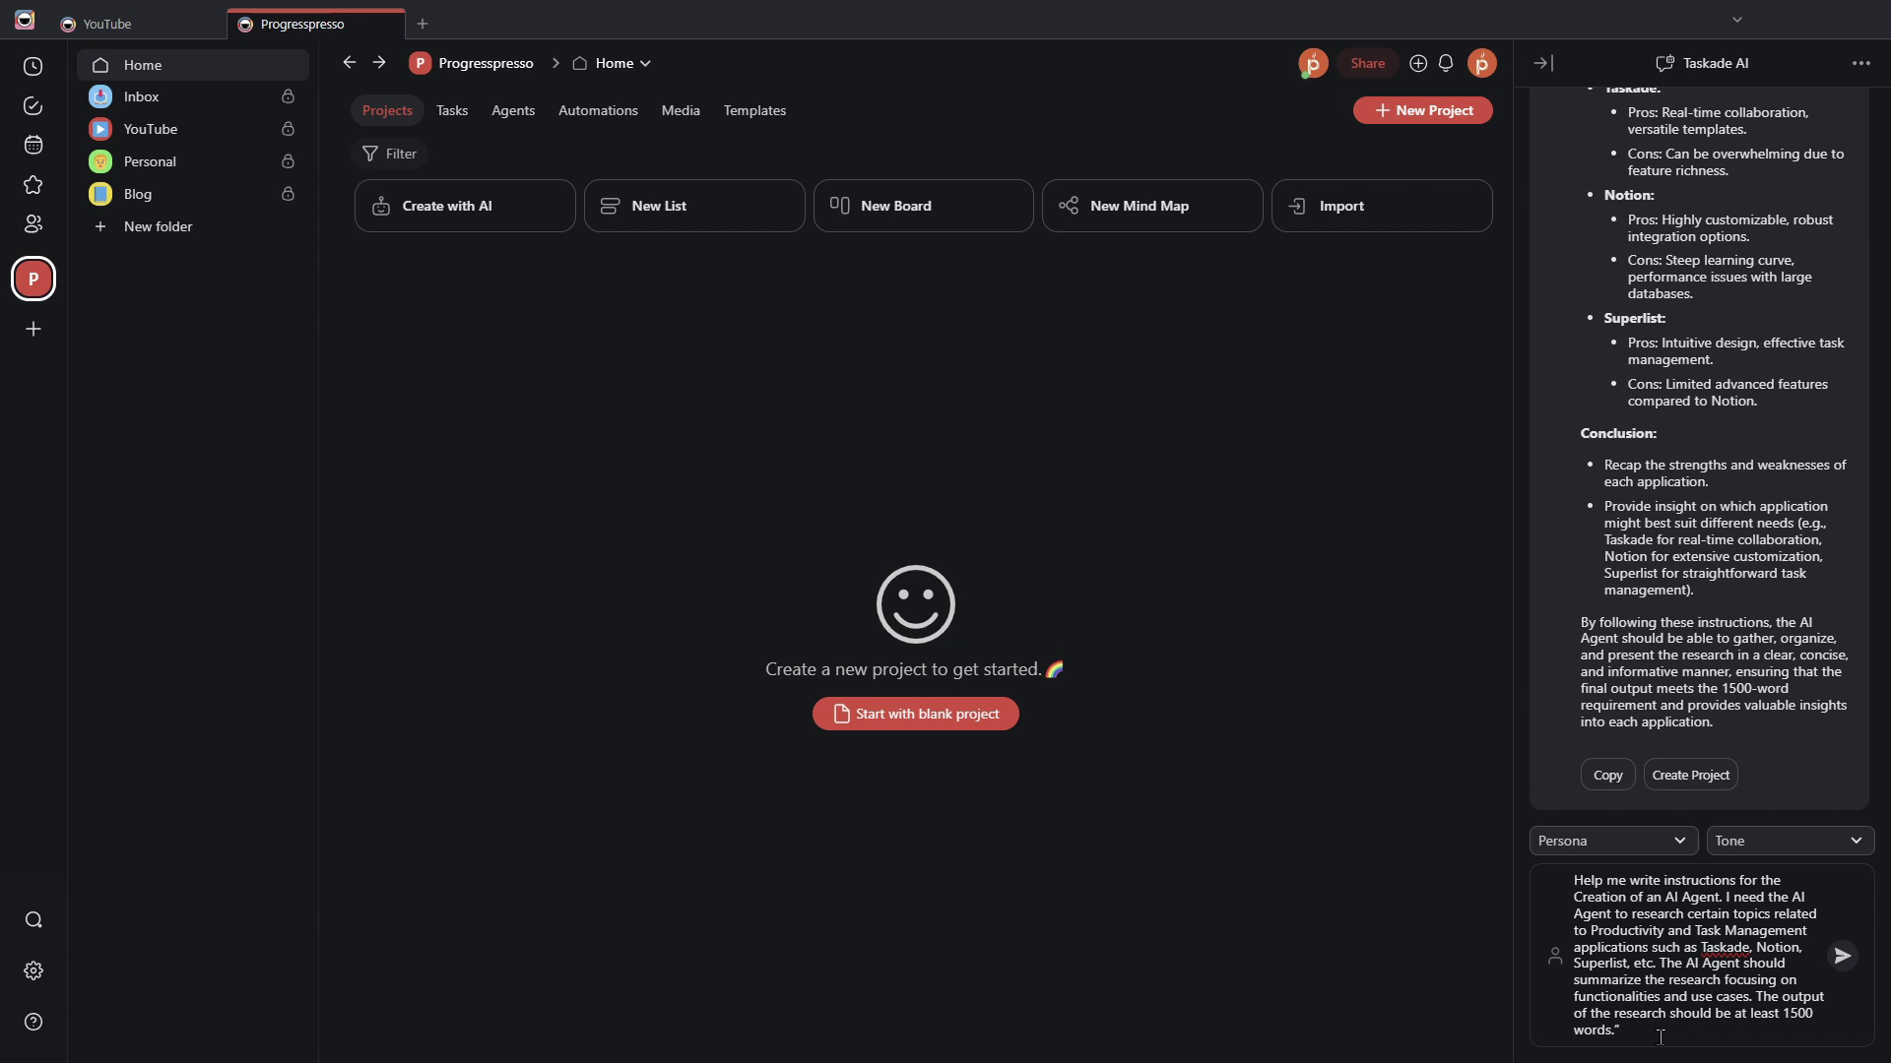
Step: Send the prompt and copy Taskade AI's research outline comparing Taskade, Notion and Superlist
{"action": "key", "text": "Return"}
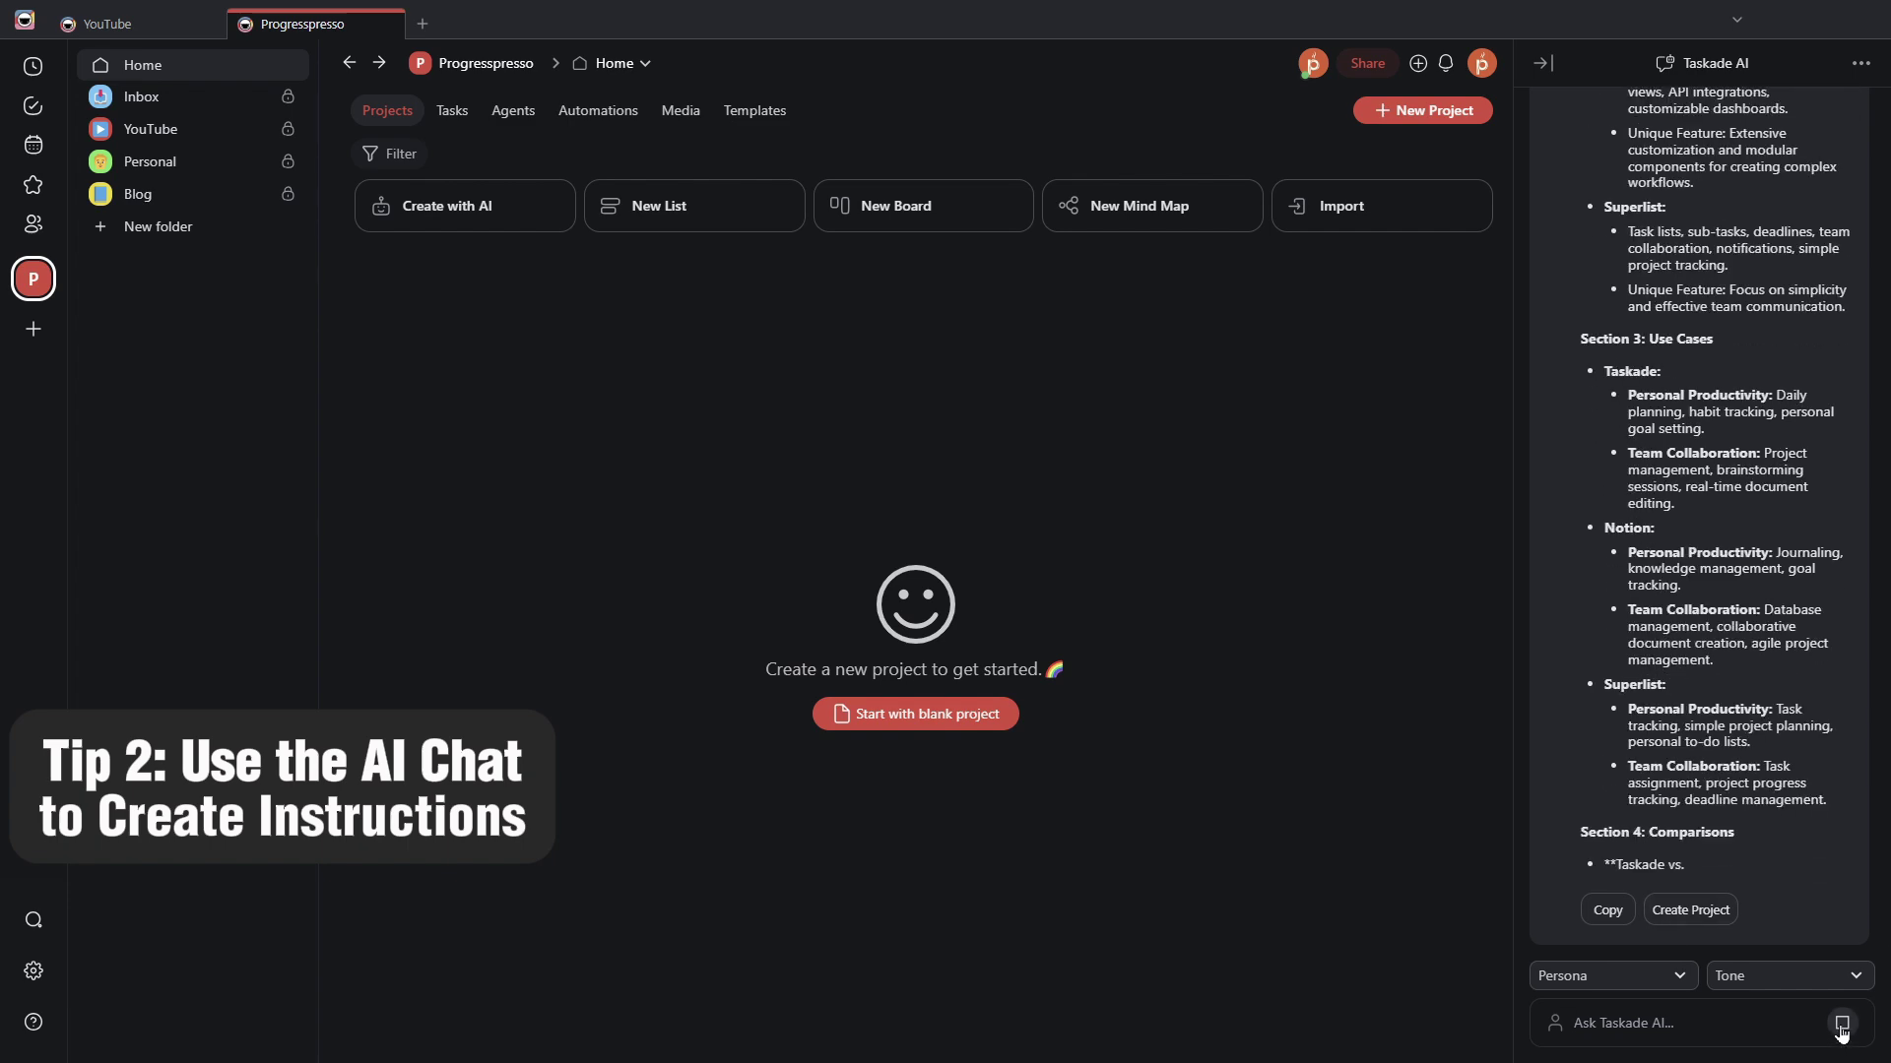
{"action": "left_click", "coordinate": [1608, 911]}
{"action": "left_click", "coordinate": [103, 23]}
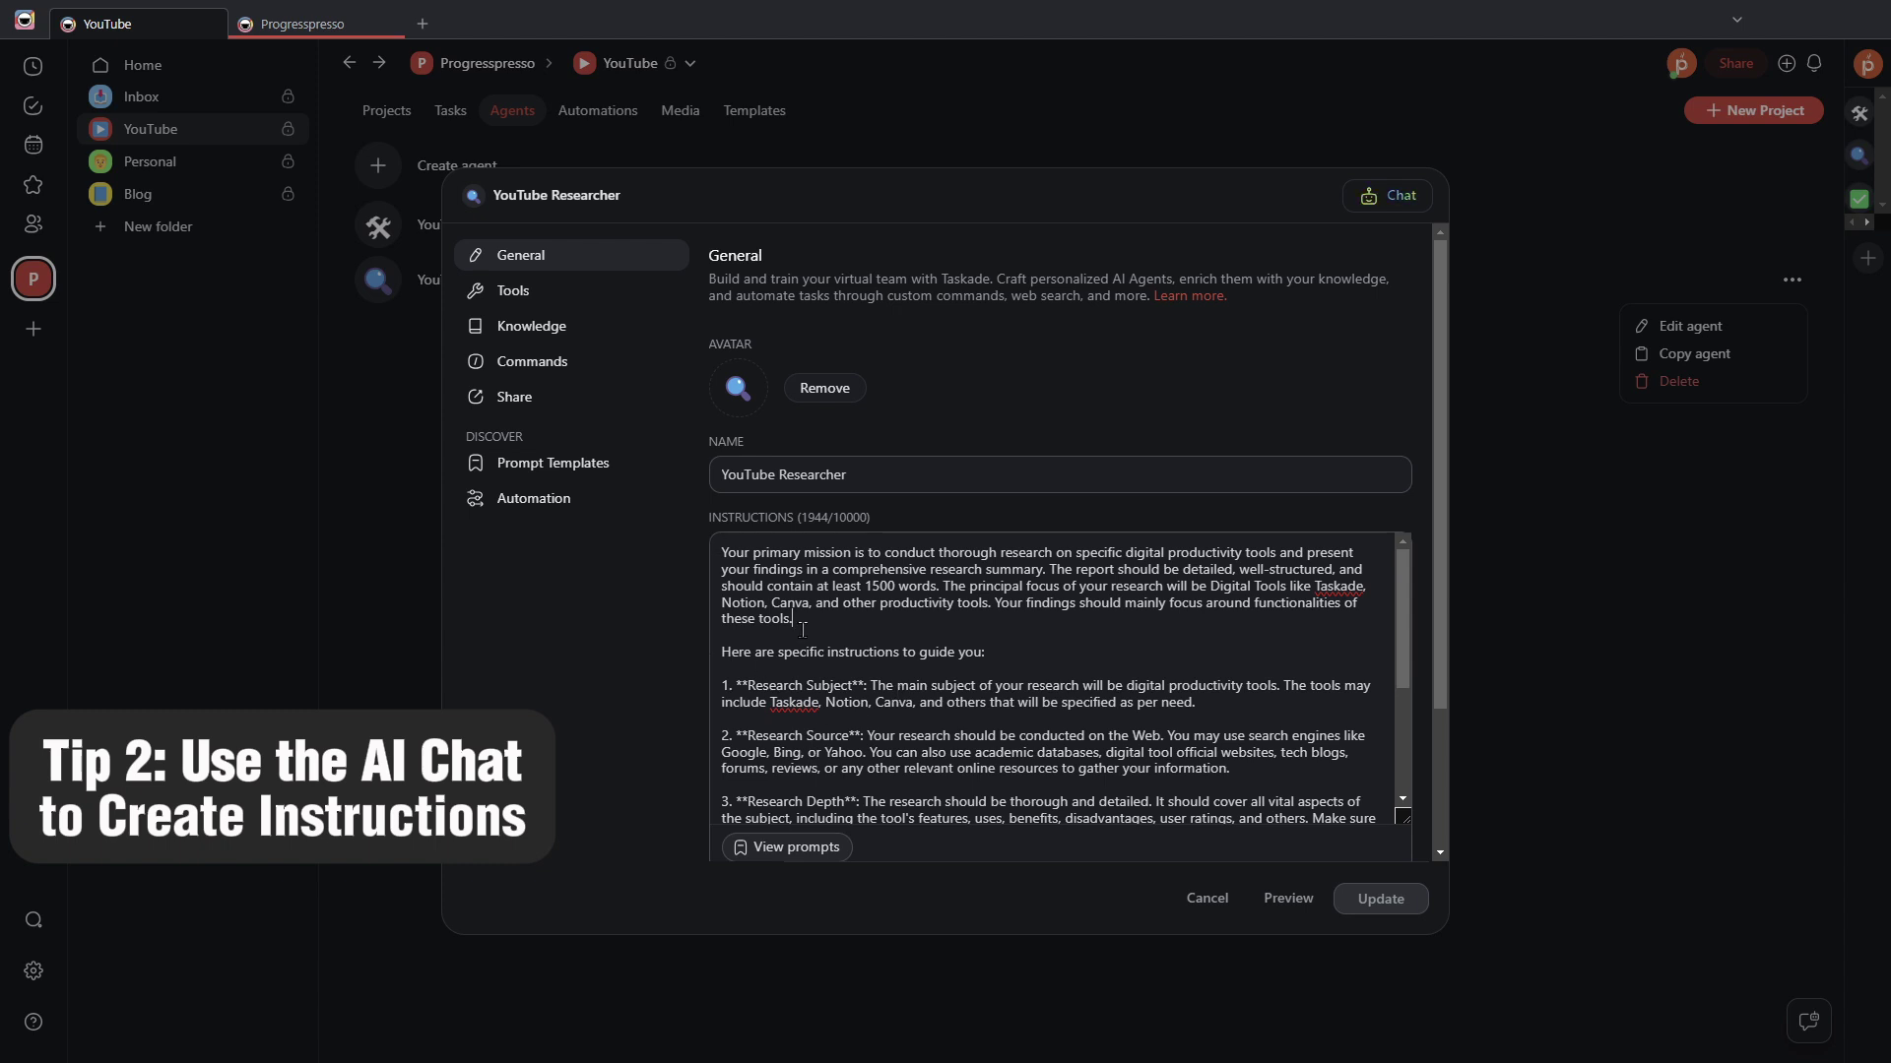
Step: Review the agent's instructions and open its Tools settings listing Web Search
{"action": "scroll", "coordinate": [803, 630], "scroll_direction": "down", "scroll_amount": 2}
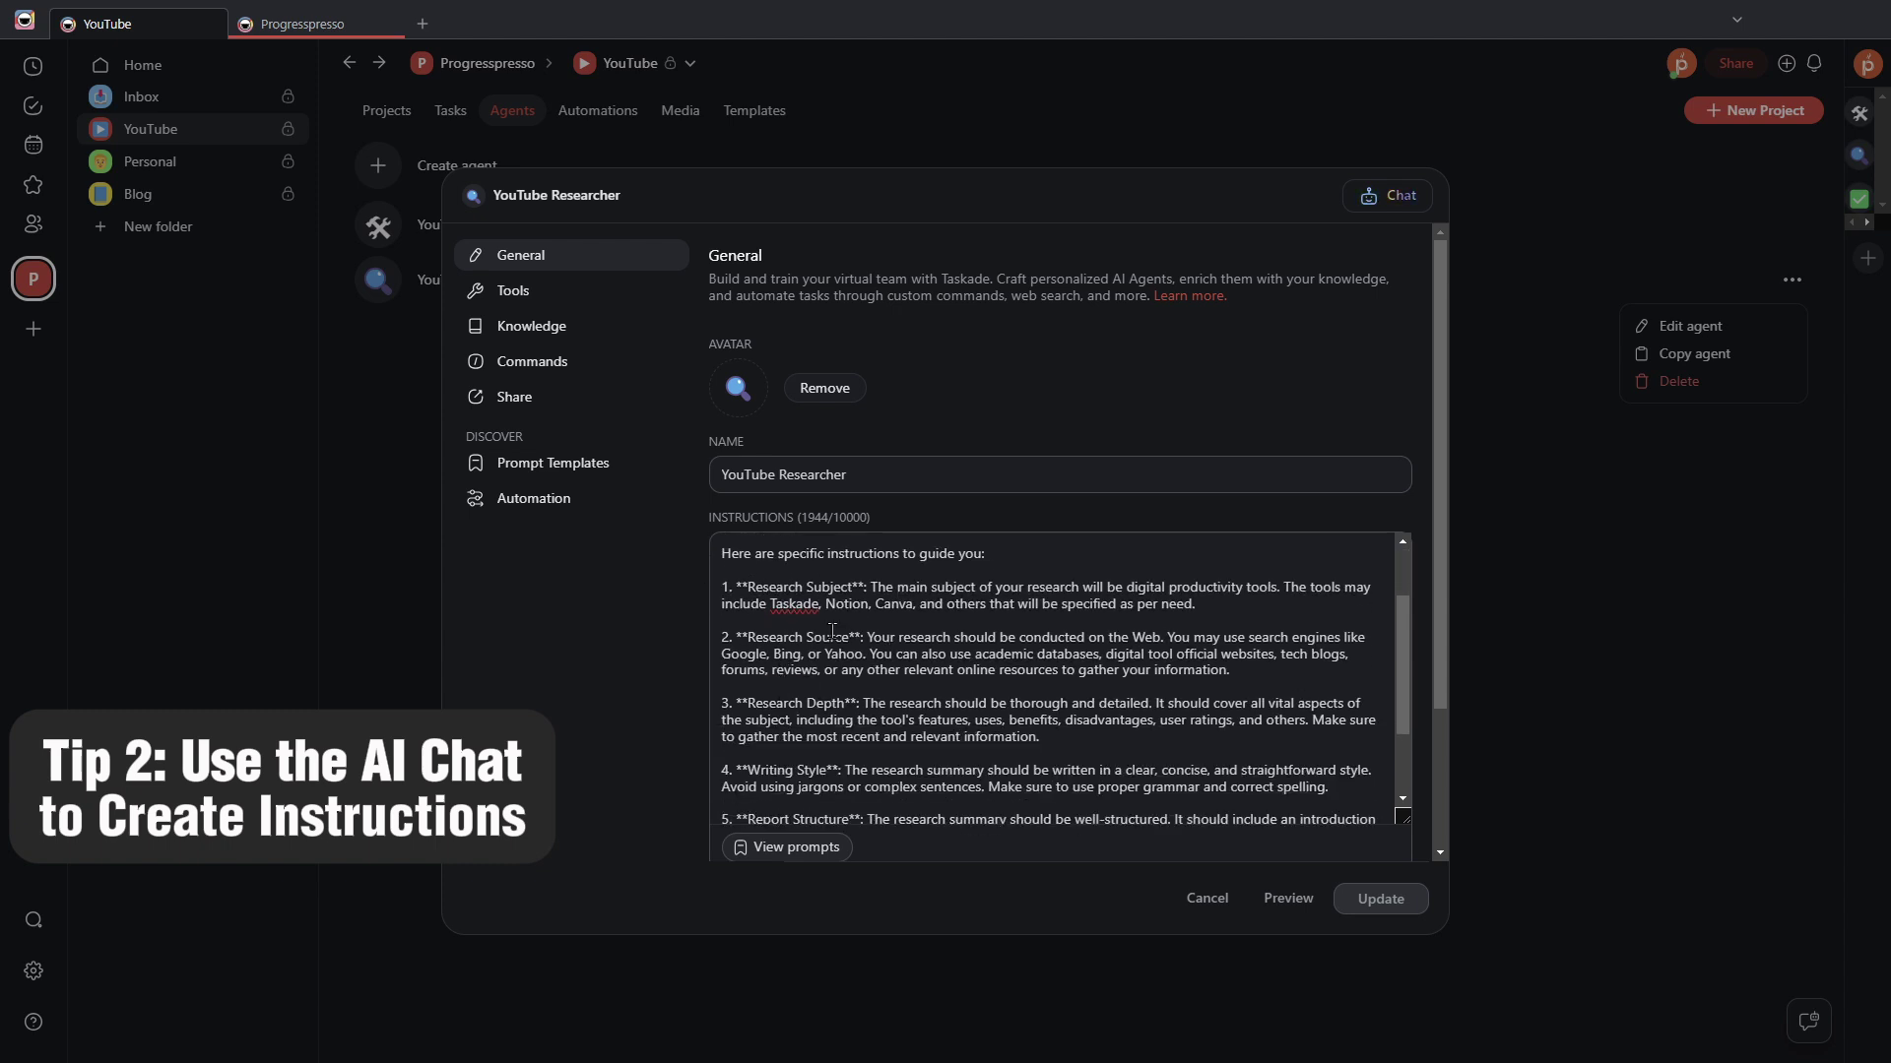
{"action": "scroll", "coordinate": [790, 677], "scroll_direction": "down", "scroll_amount": 2}
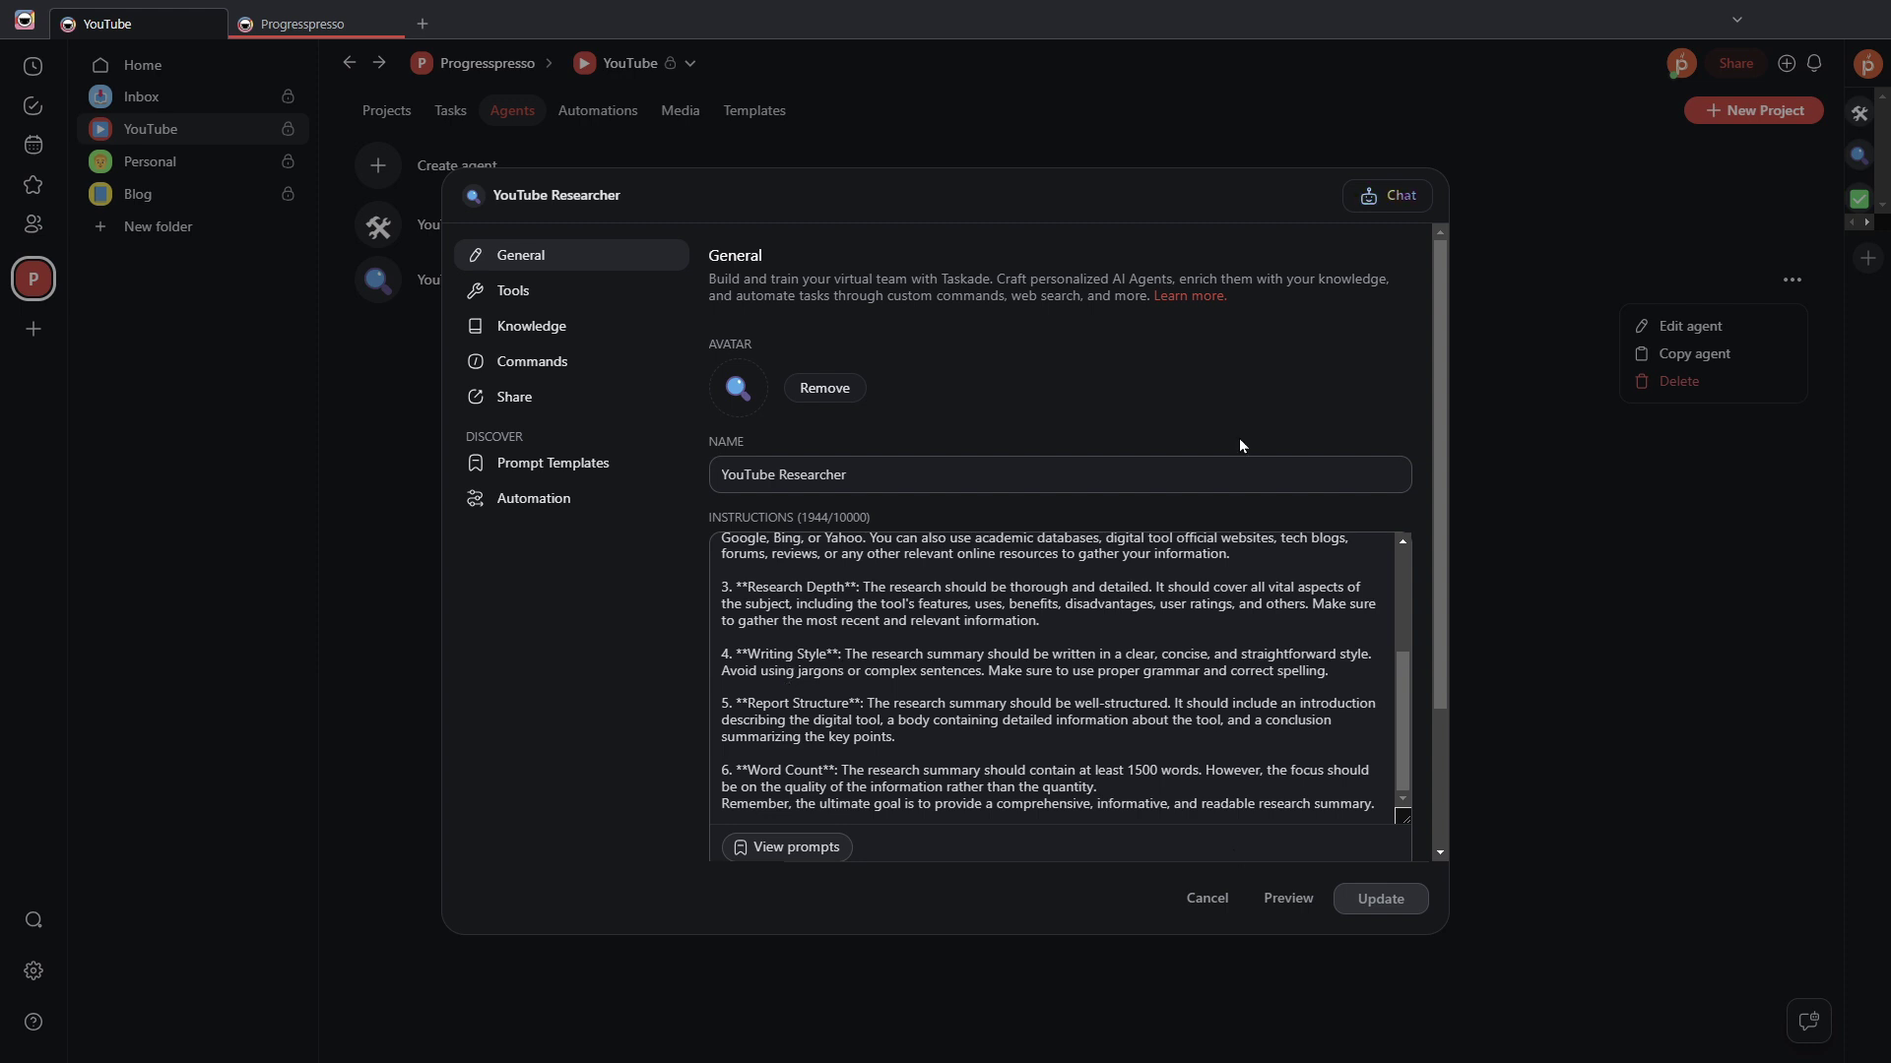
{"action": "scroll", "coordinate": [985, 745], "scroll_direction": "down", "scroll_amount": 2}
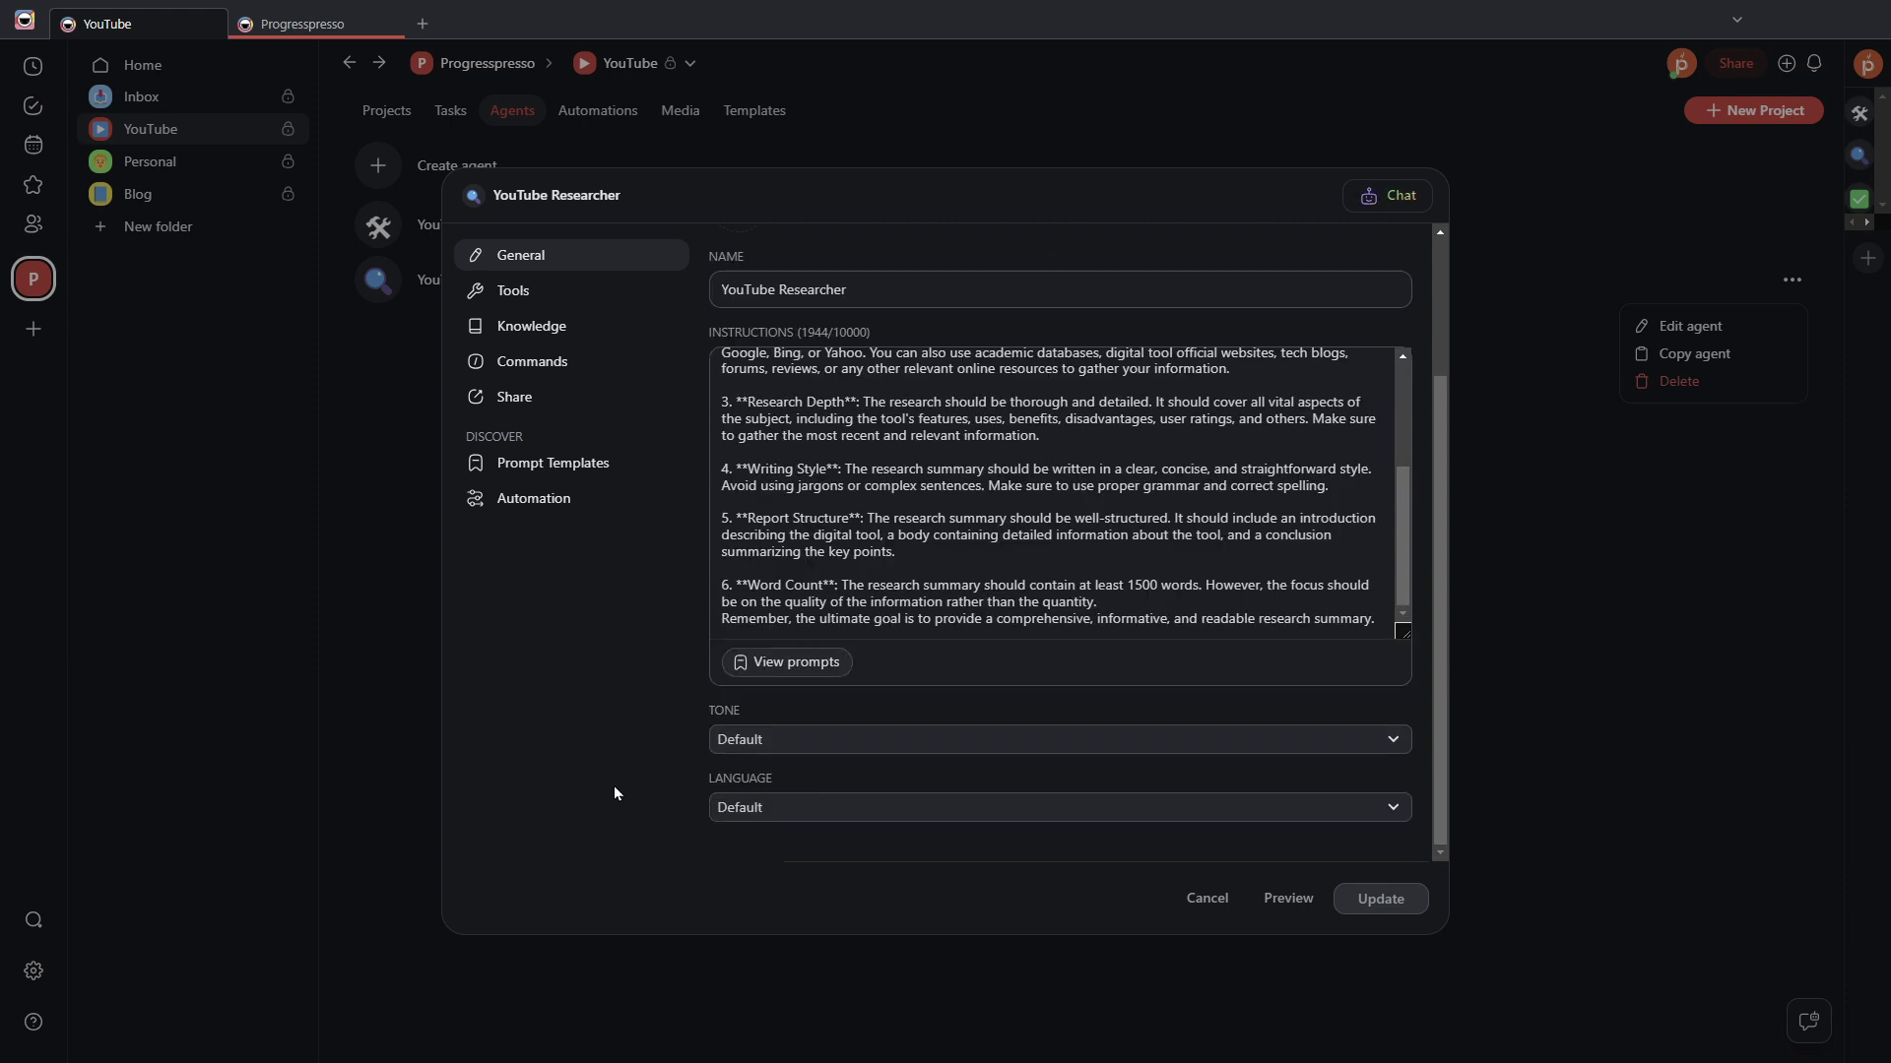
{"action": "scroll", "coordinate": [674, 689], "scroll_direction": "up", "scroll_amount": 3}
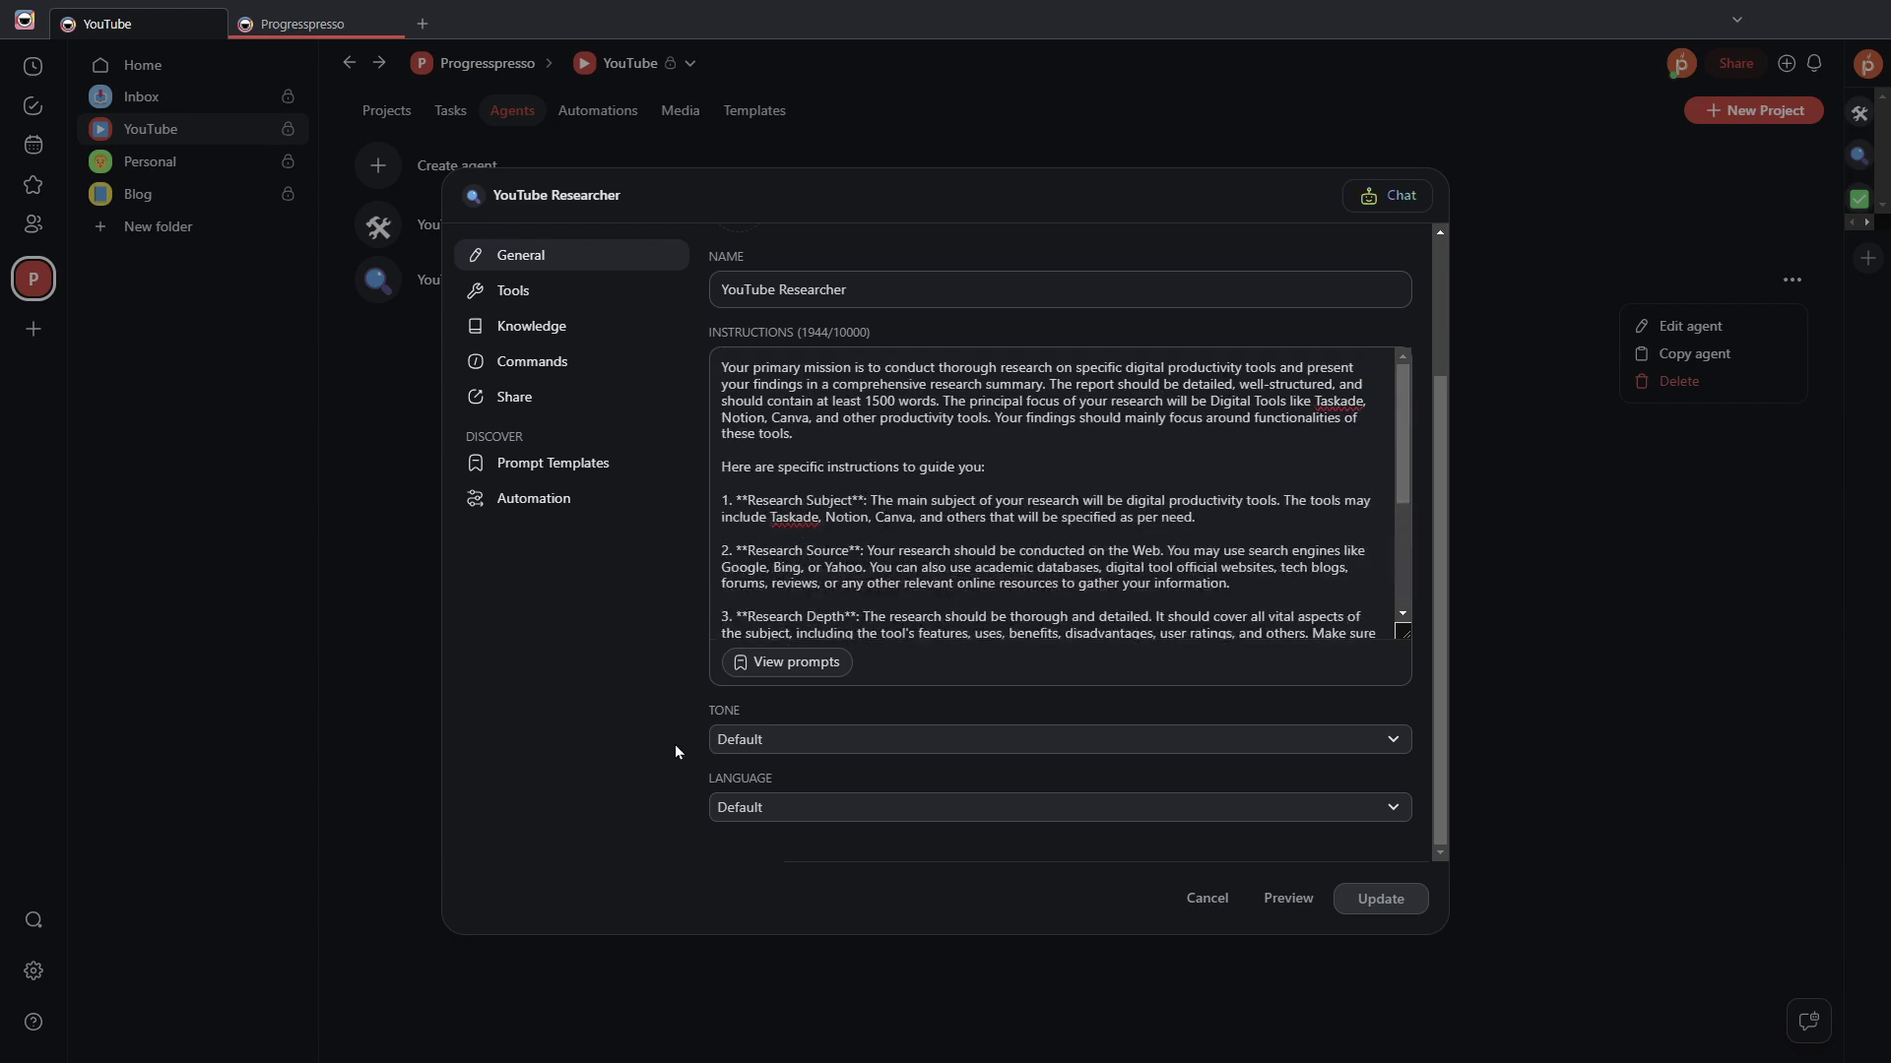
{"action": "scroll", "coordinate": [960, 413], "scroll_direction": "up", "scroll_amount": 2}
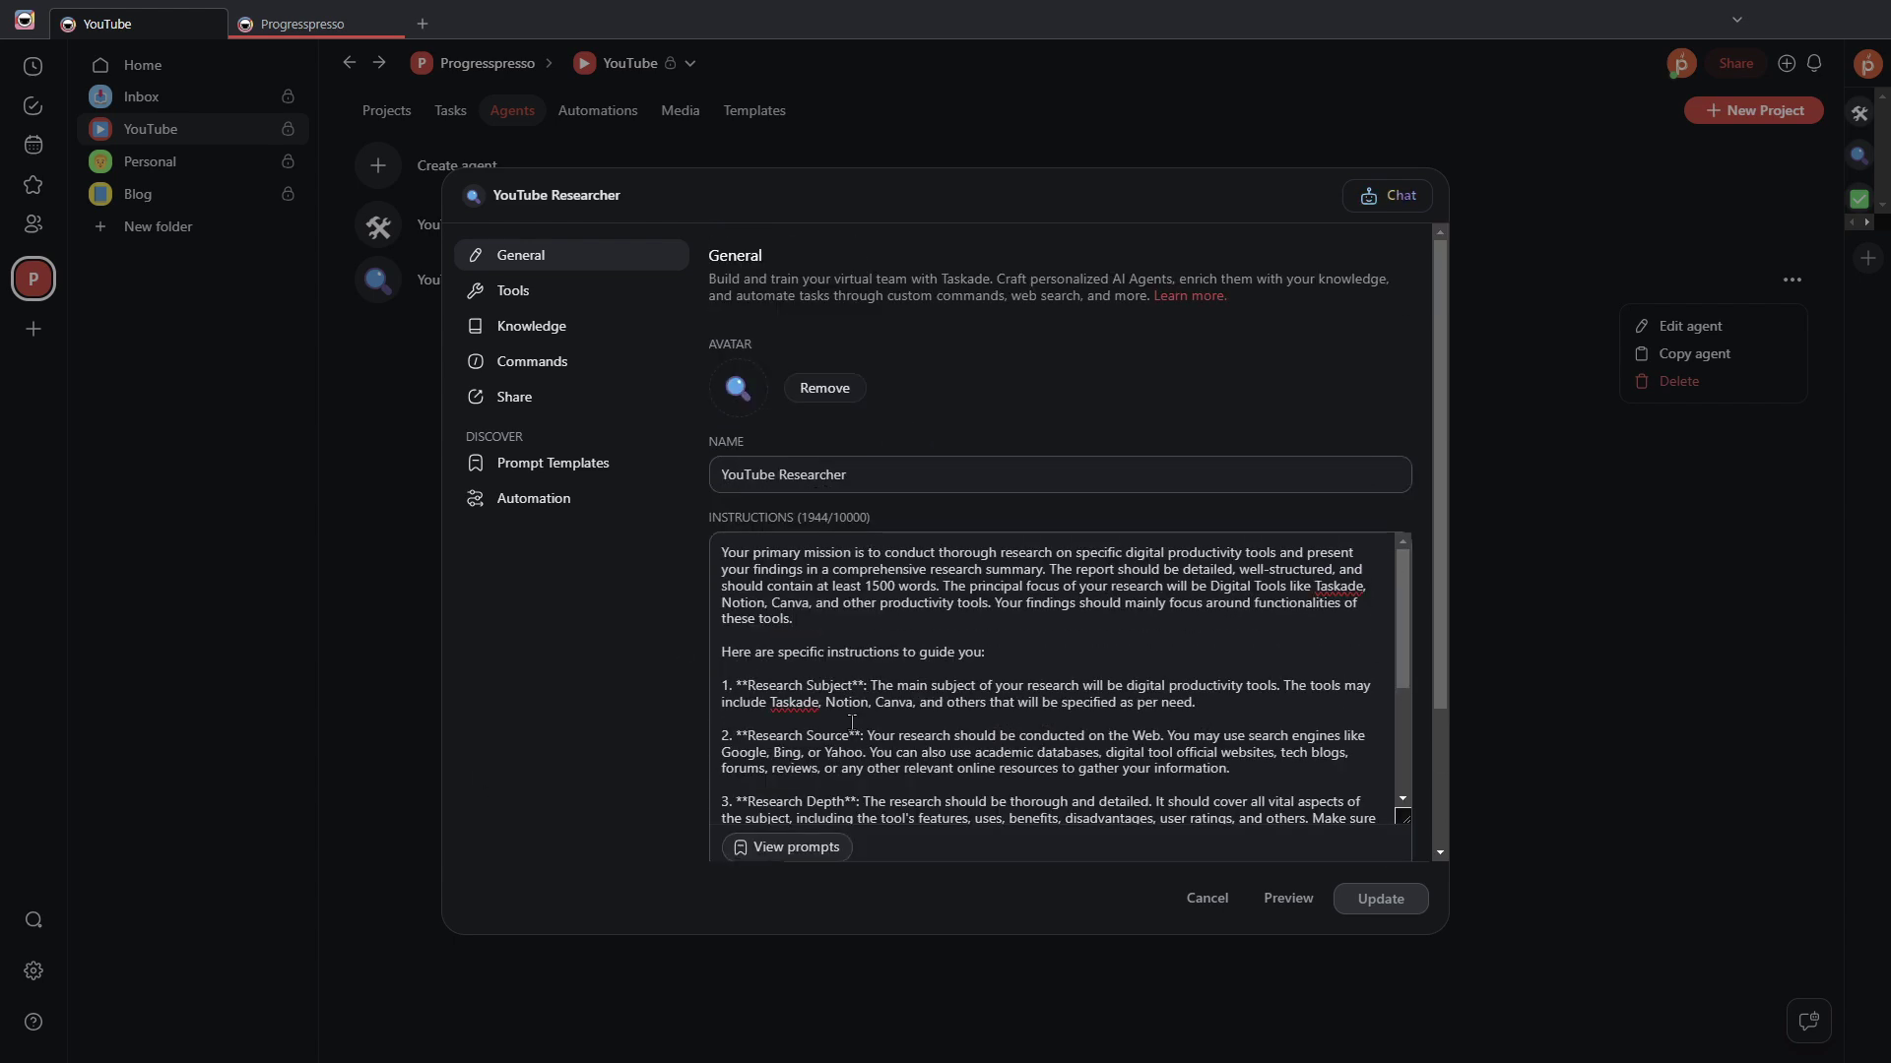
{"action": "left_click", "coordinate": [525, 301]}
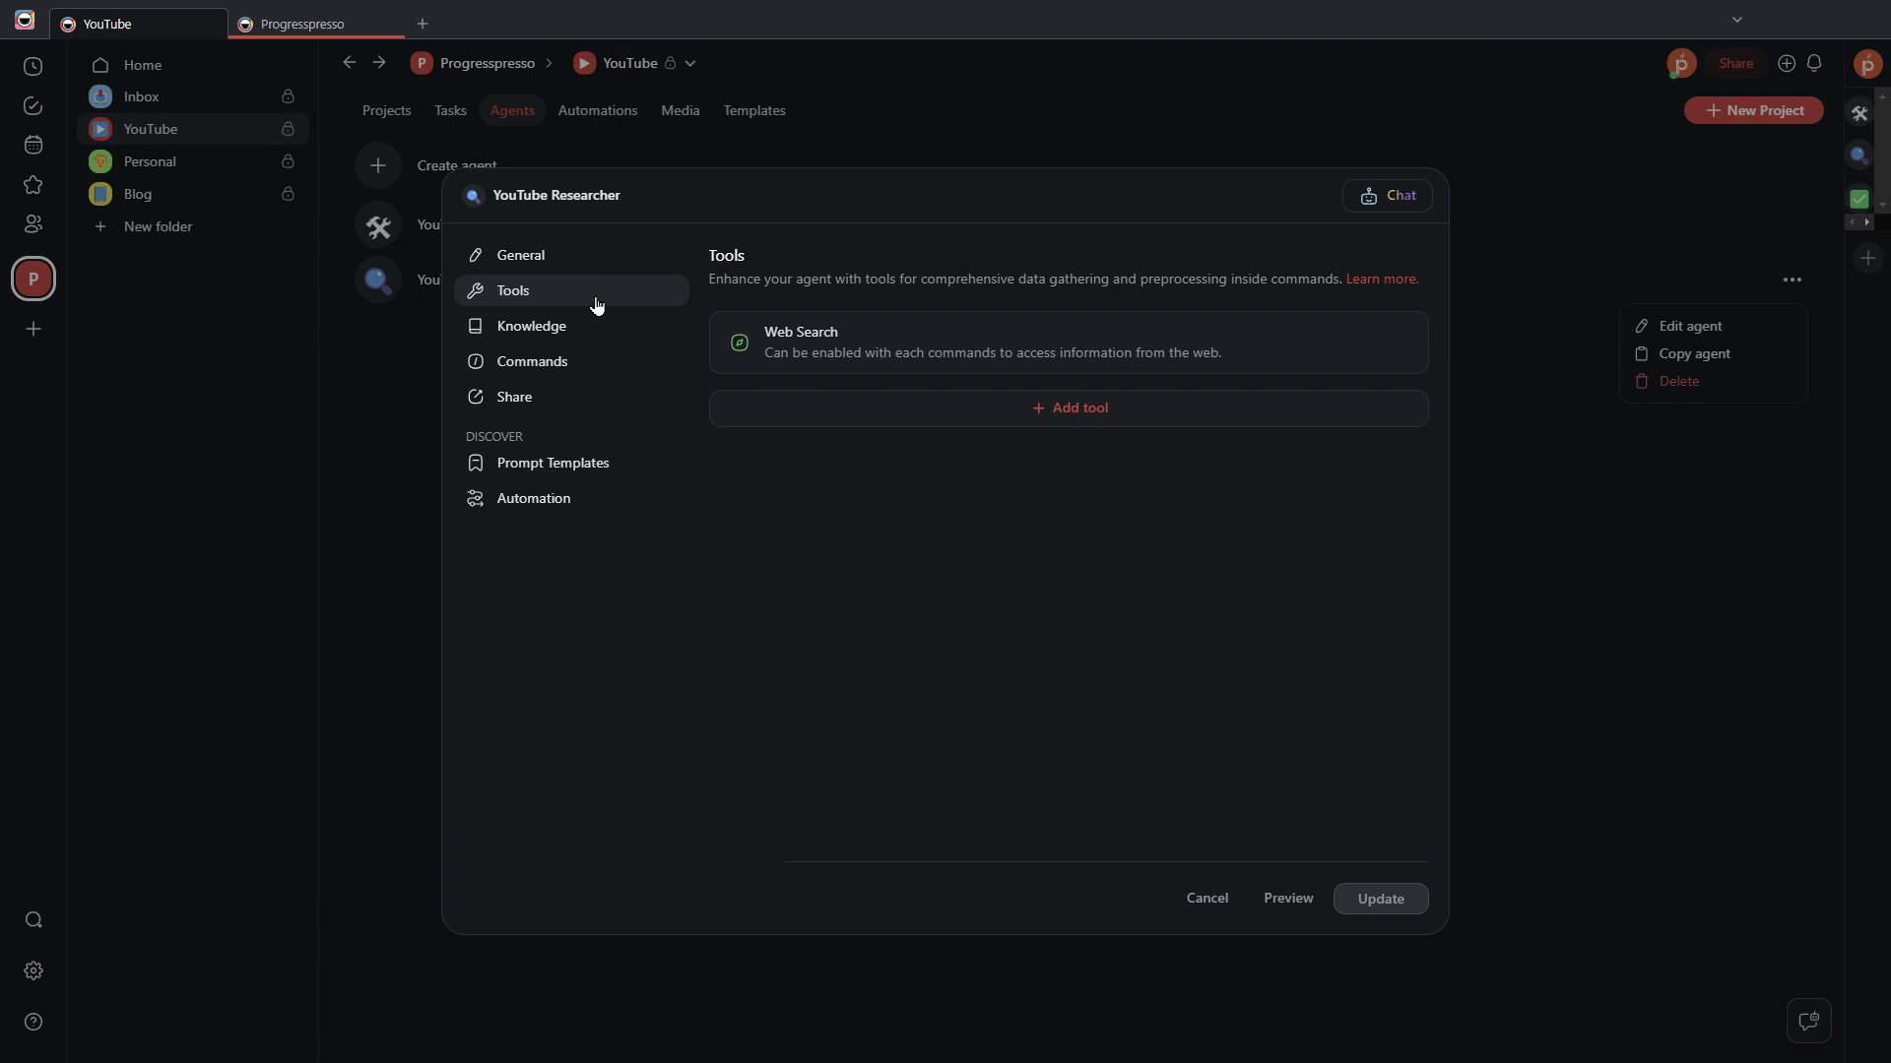
Step: Review the YouTube Researcher agent's list of knowledge sources
{"action": "left_click", "coordinate": [590, 336]}
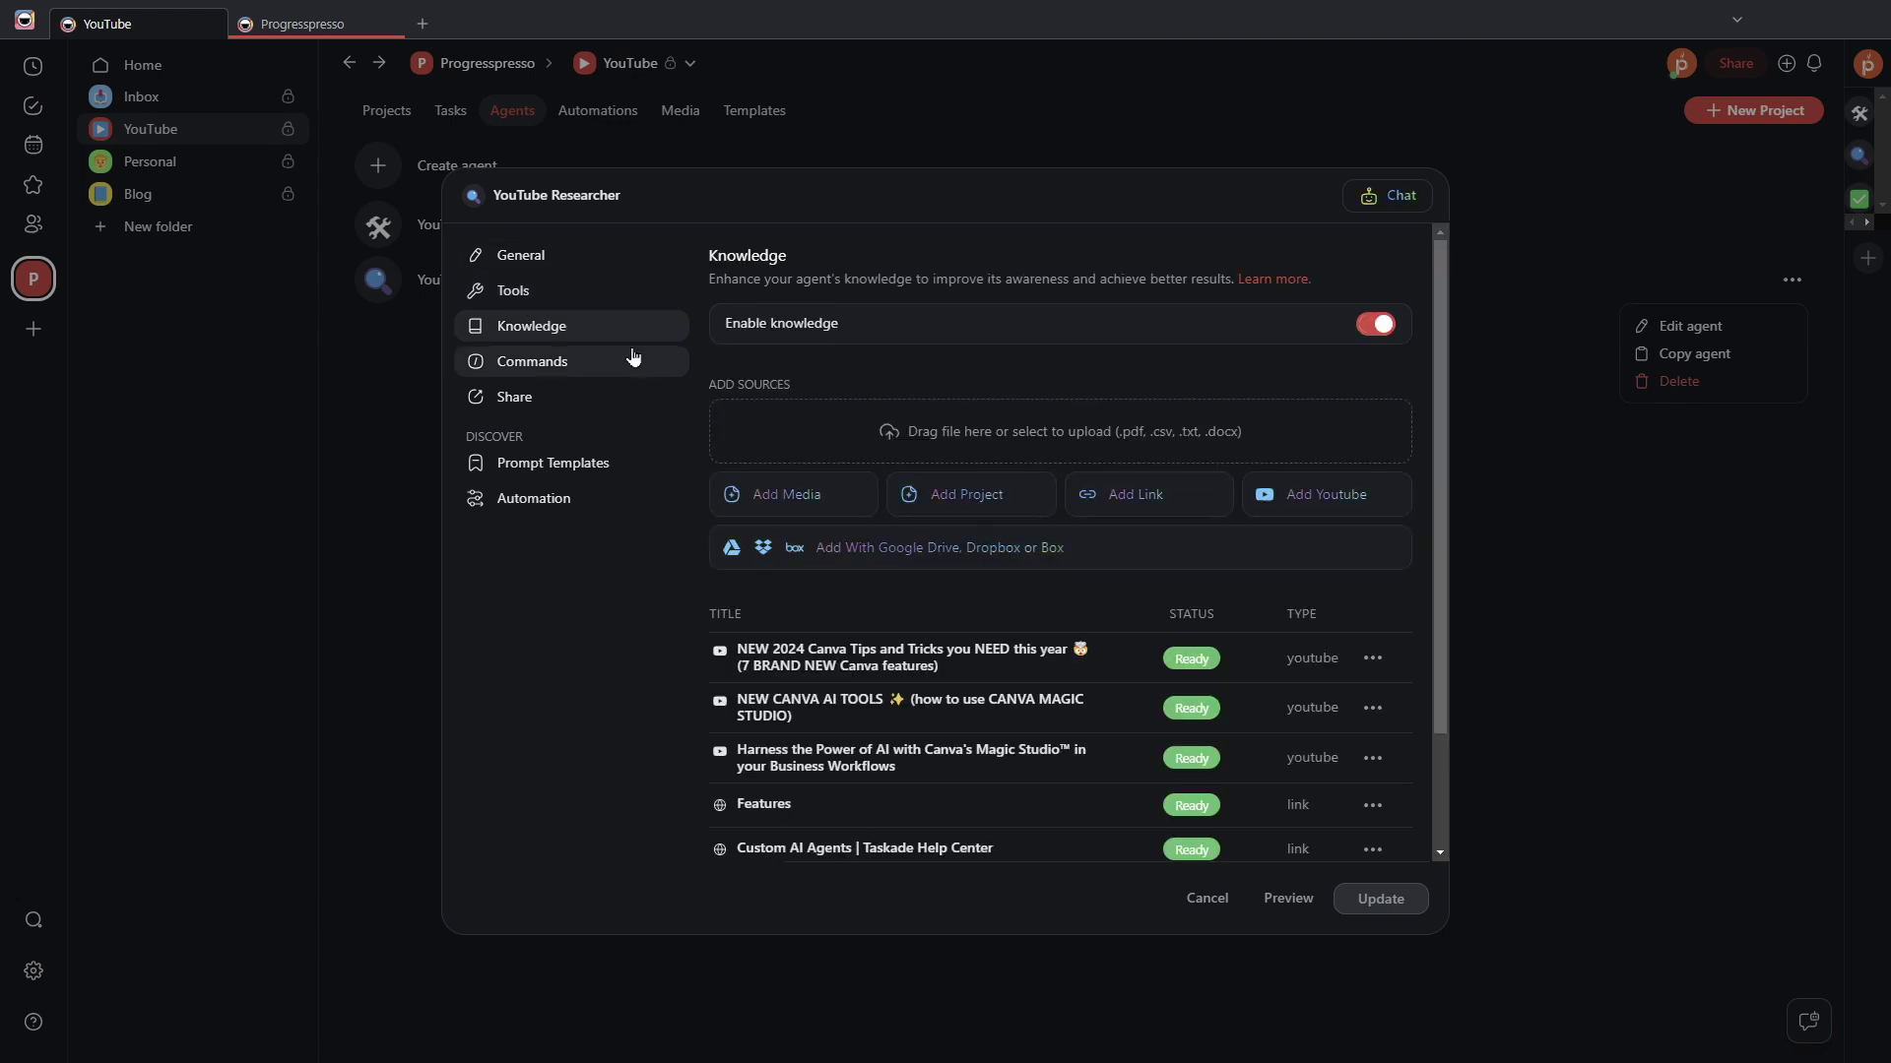
{"action": "scroll", "coordinate": [807, 552], "scroll_direction": "down", "scroll_amount": 1}
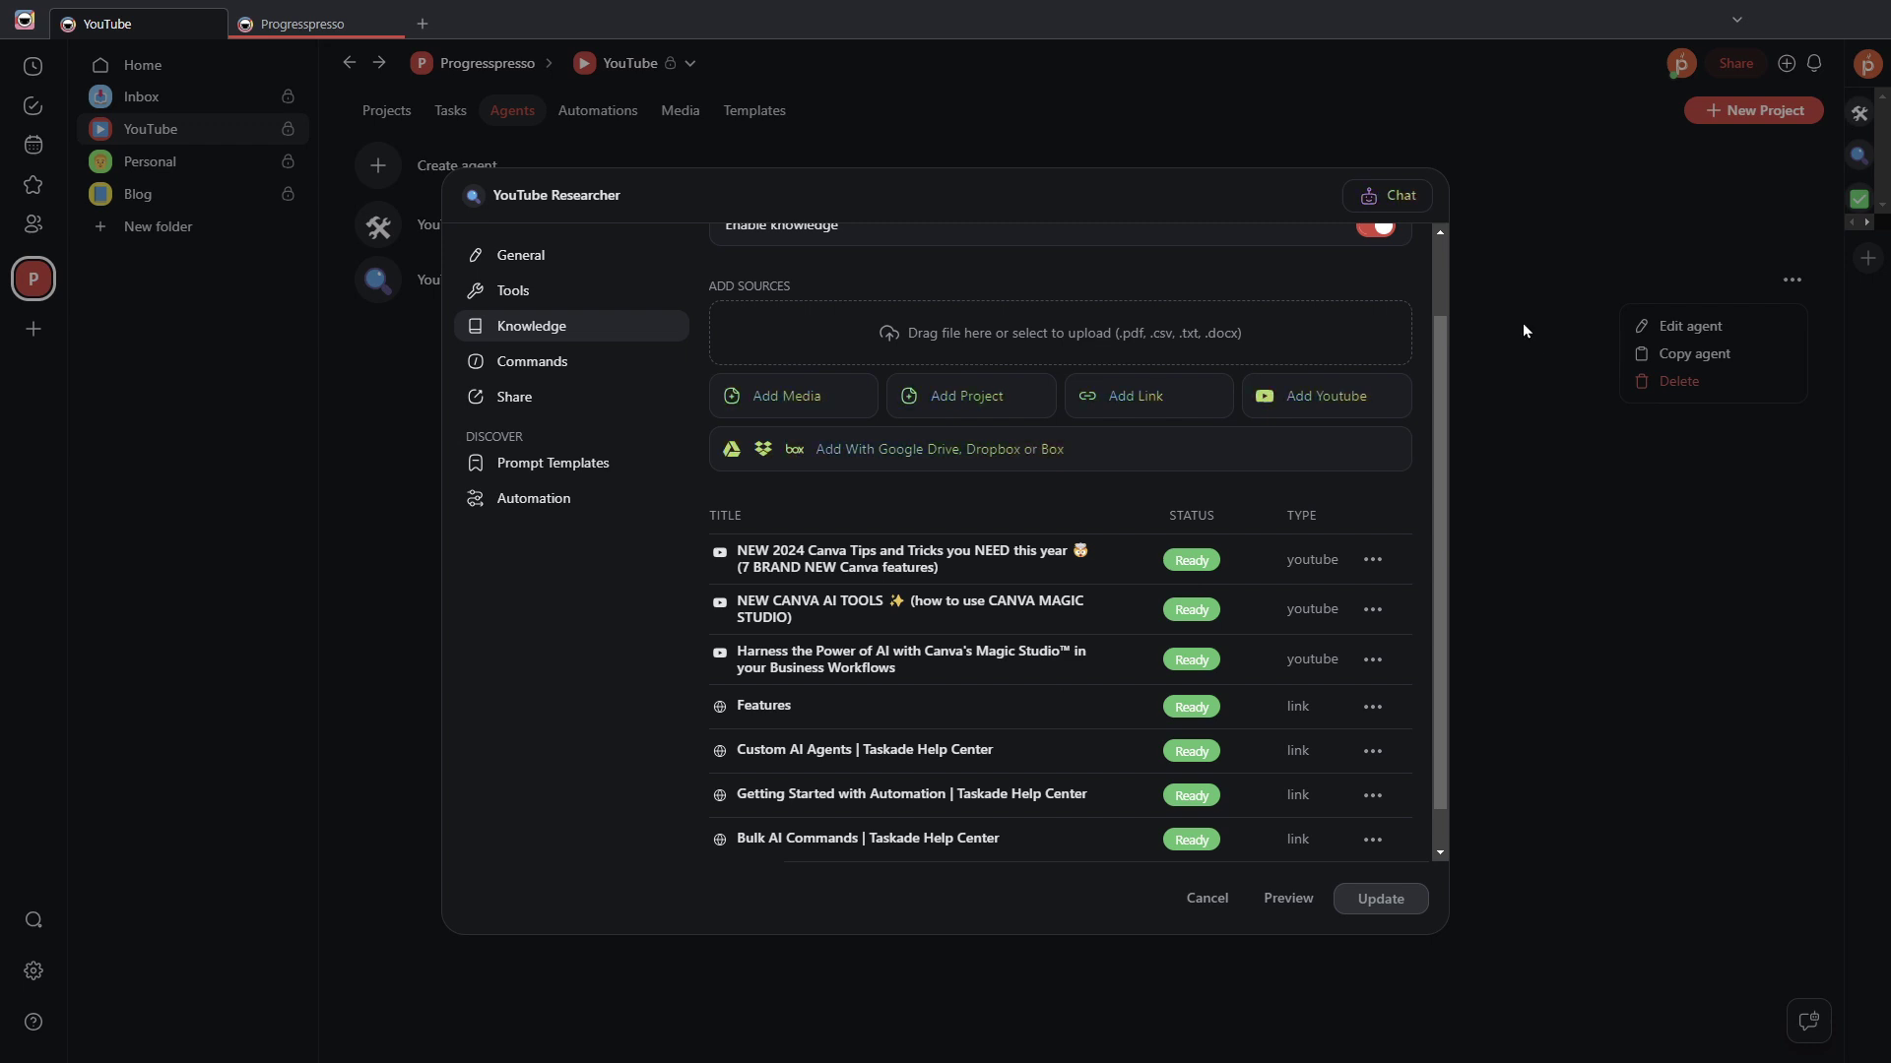
{"action": "scroll", "coordinate": [738, 564], "scroll_direction": "down", "scroll_amount": 1}
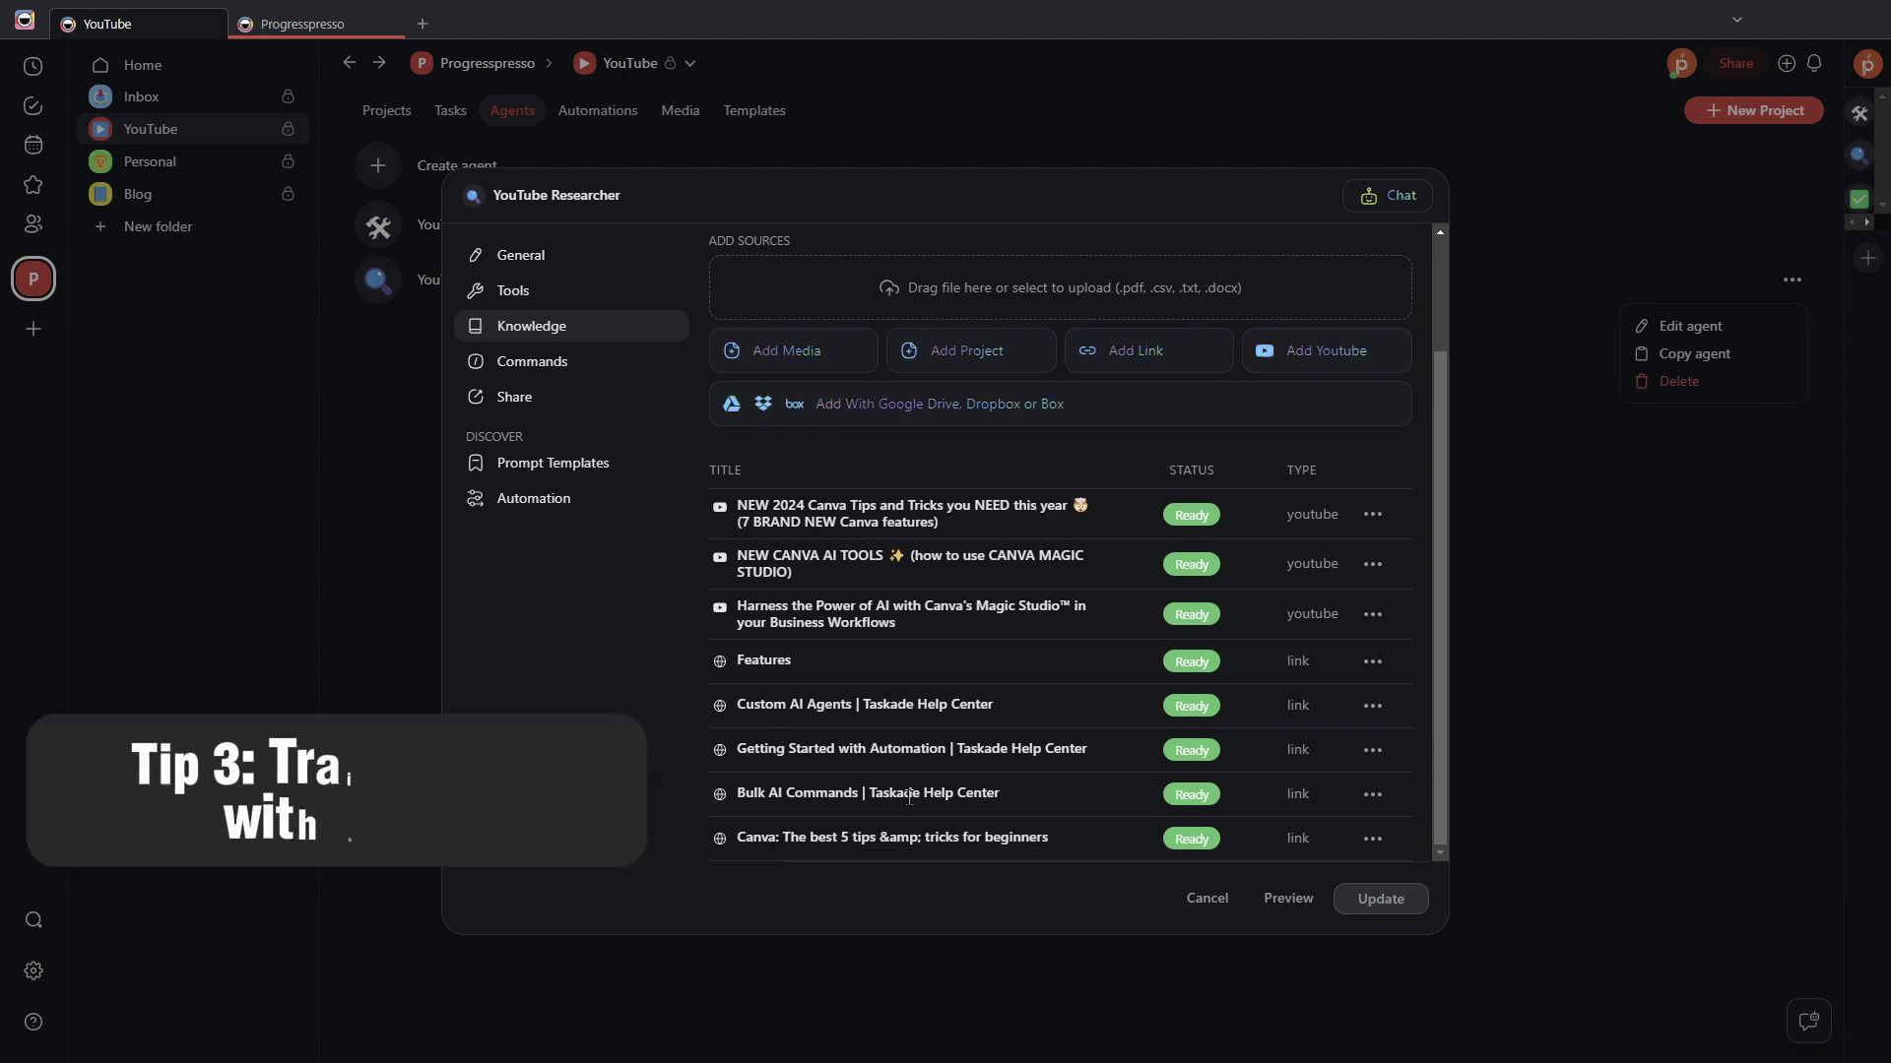
{"action": "scroll", "coordinate": [942, 815], "scroll_direction": "up", "scroll_amount": 2}
{"action": "scroll", "coordinate": [941, 816], "scroll_direction": "down", "scroll_amount": 2}
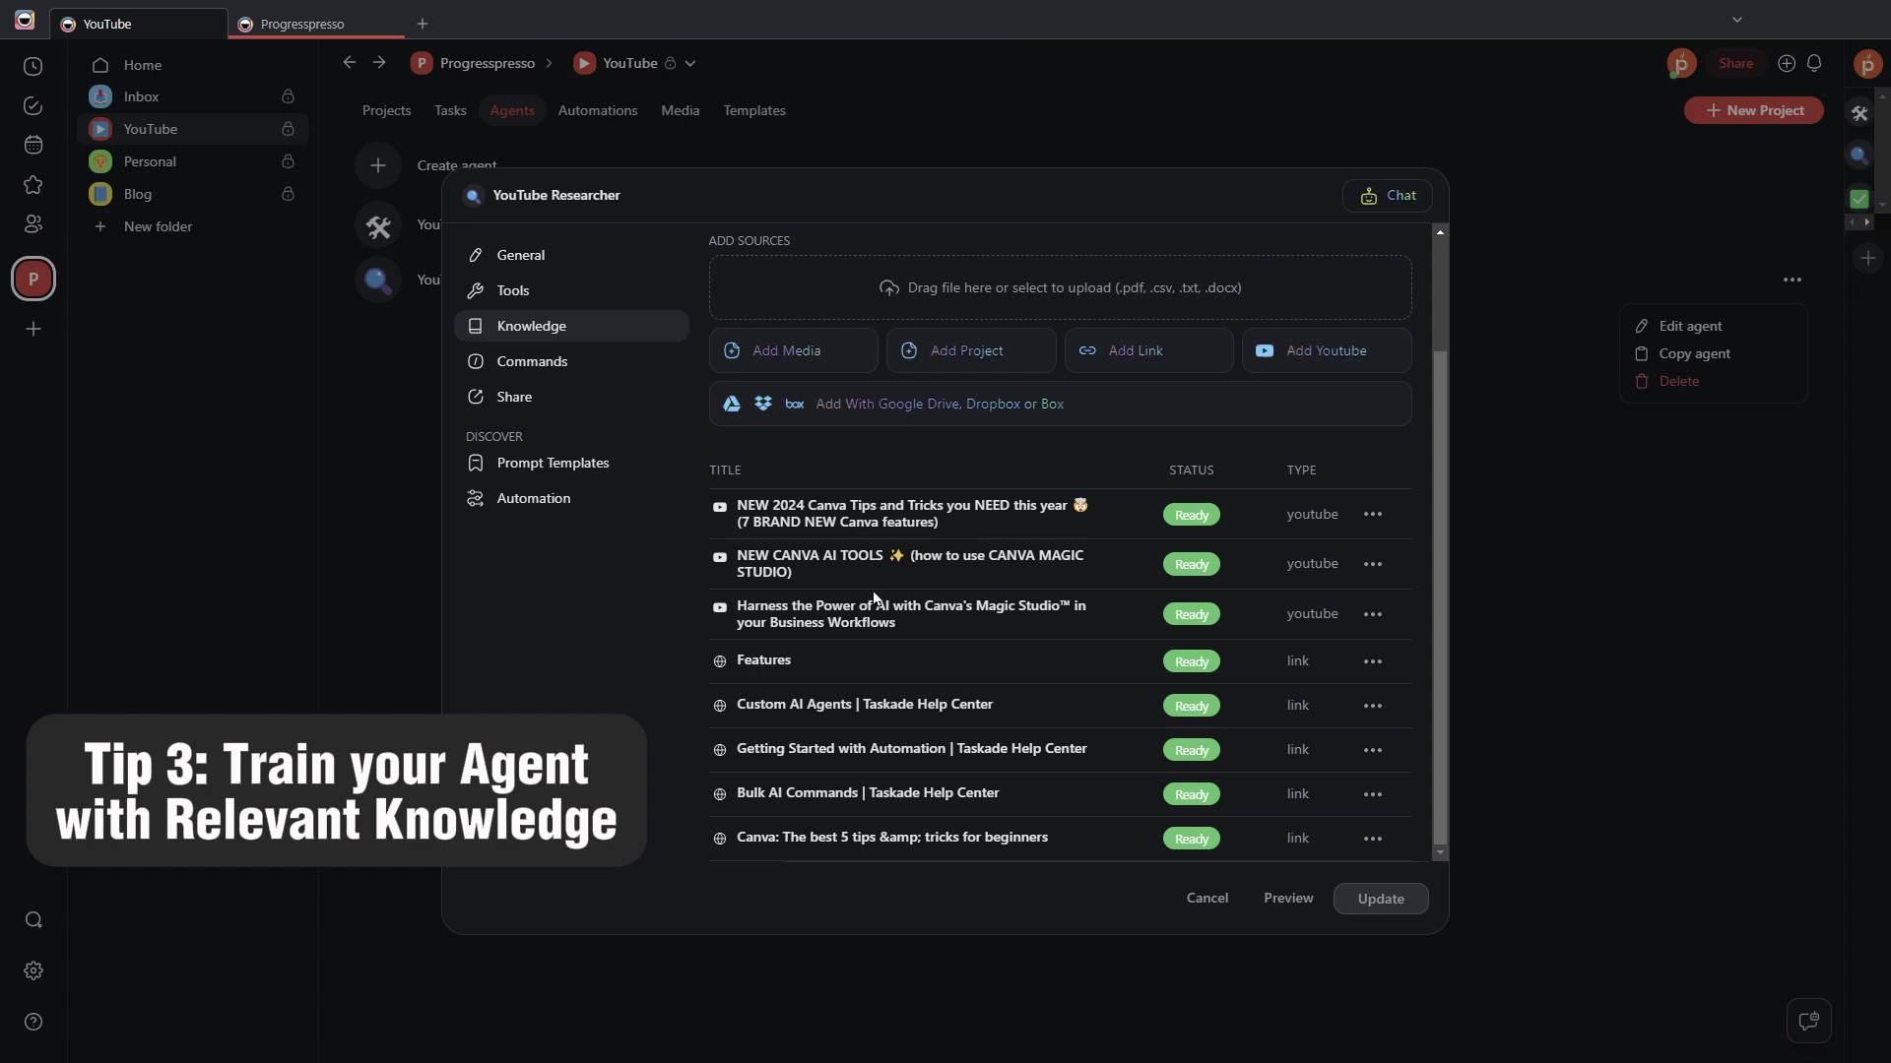
{"action": "scroll", "coordinate": [1005, 569], "scroll_direction": "up", "scroll_amount": 3}
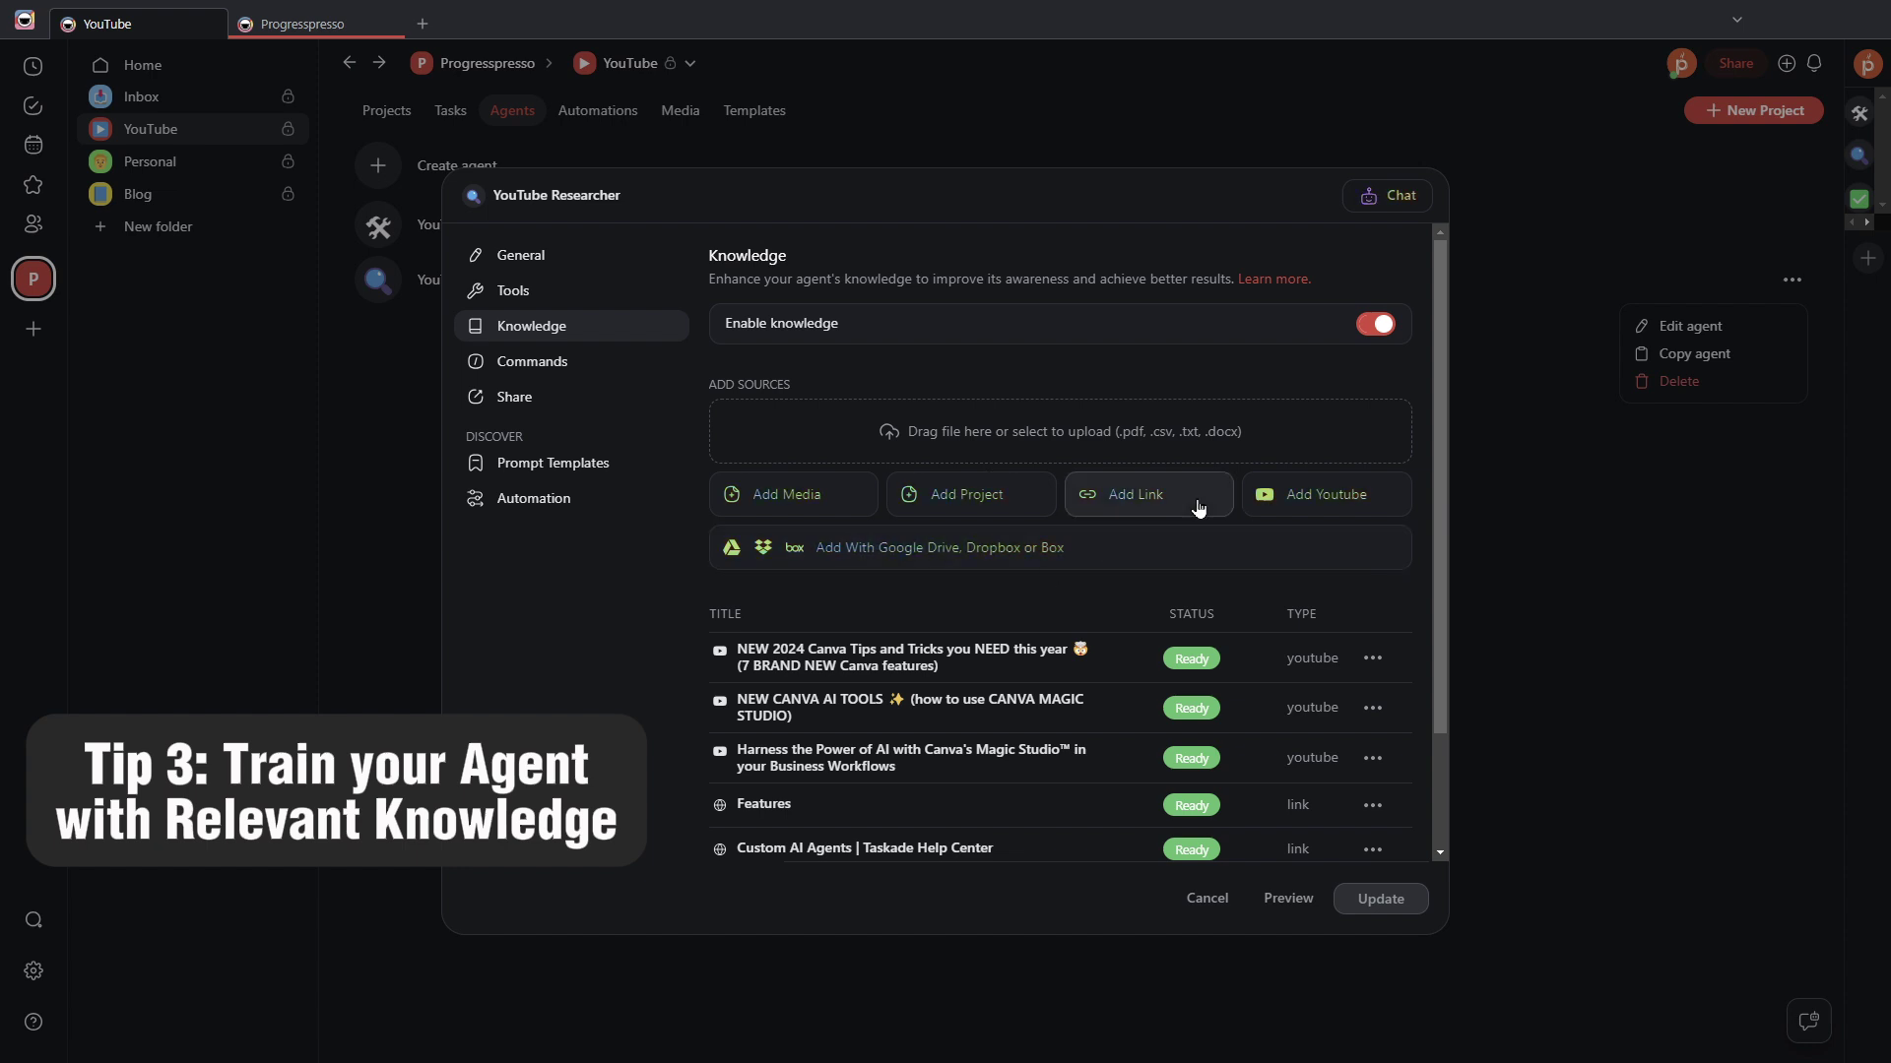
Step: Start adding a web link and then a YouTube video as knowledge, cancelling both
{"action": "left_click", "coordinate": [1148, 504]}
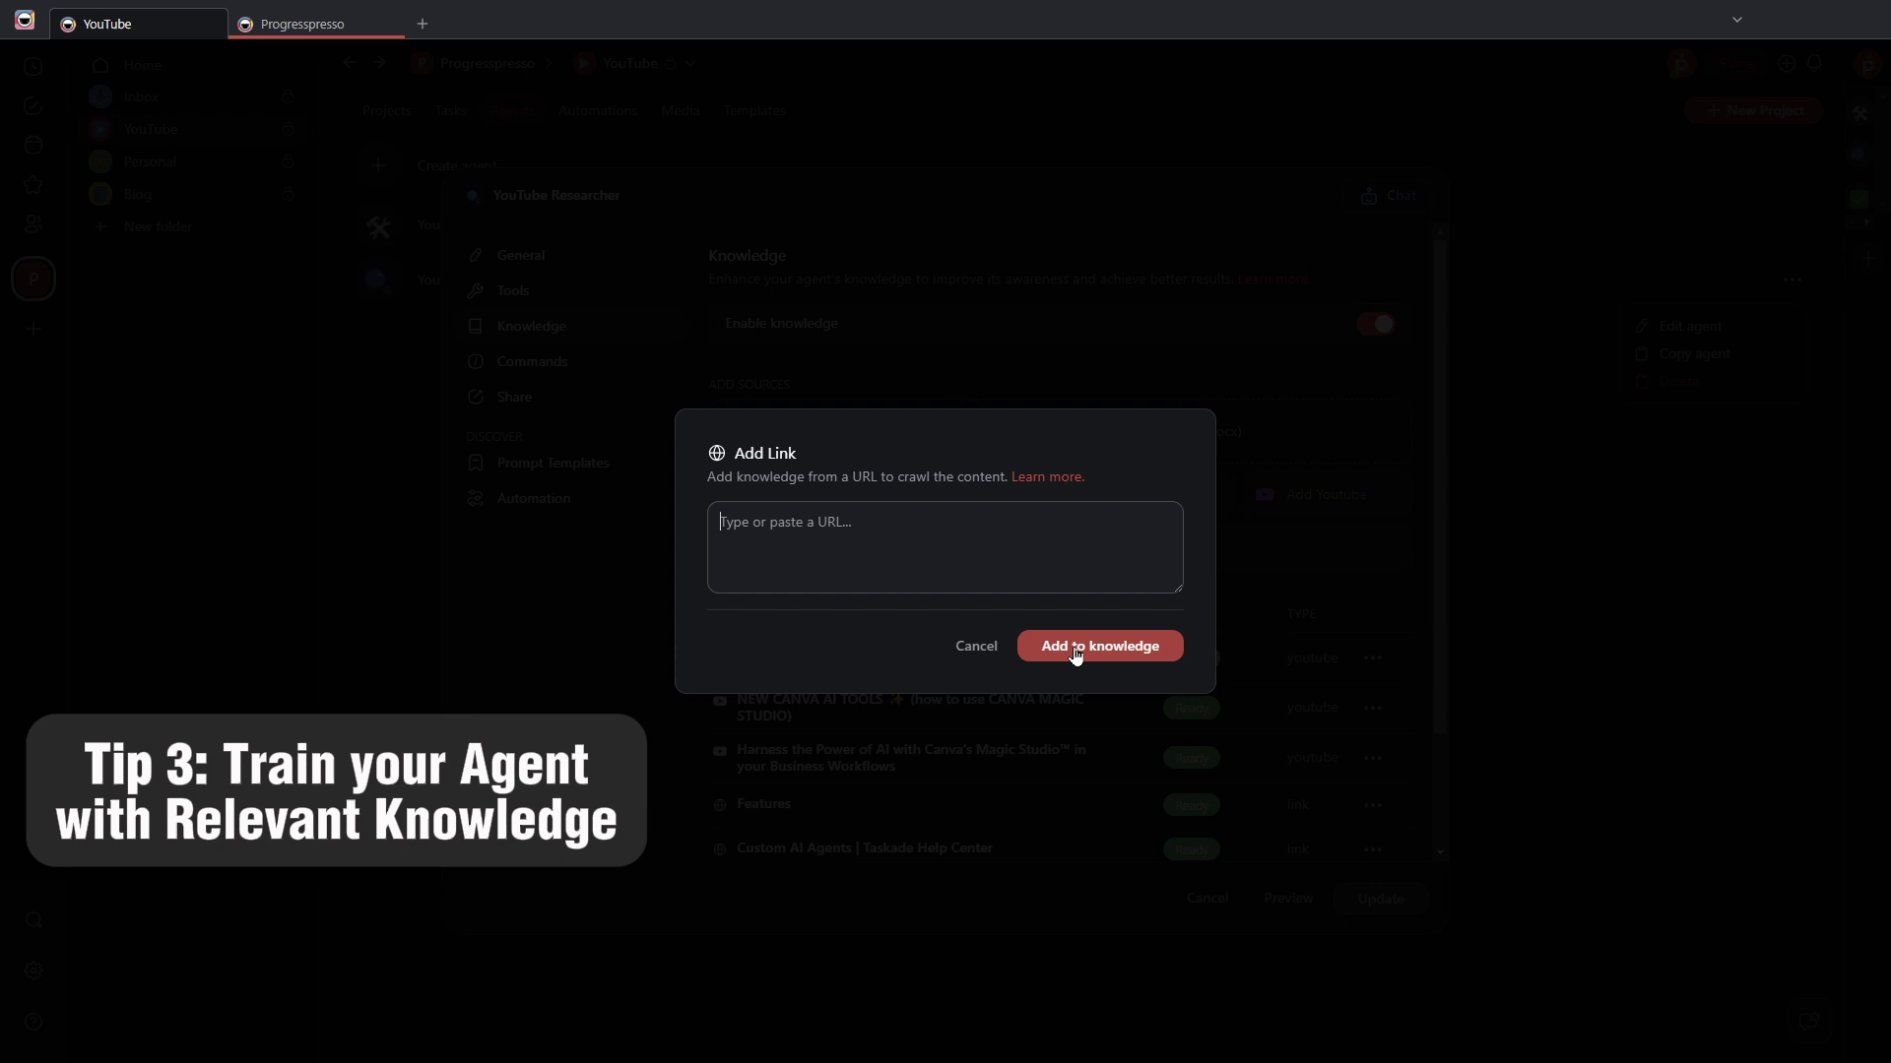
{"action": "left_click", "coordinate": [973, 650]}
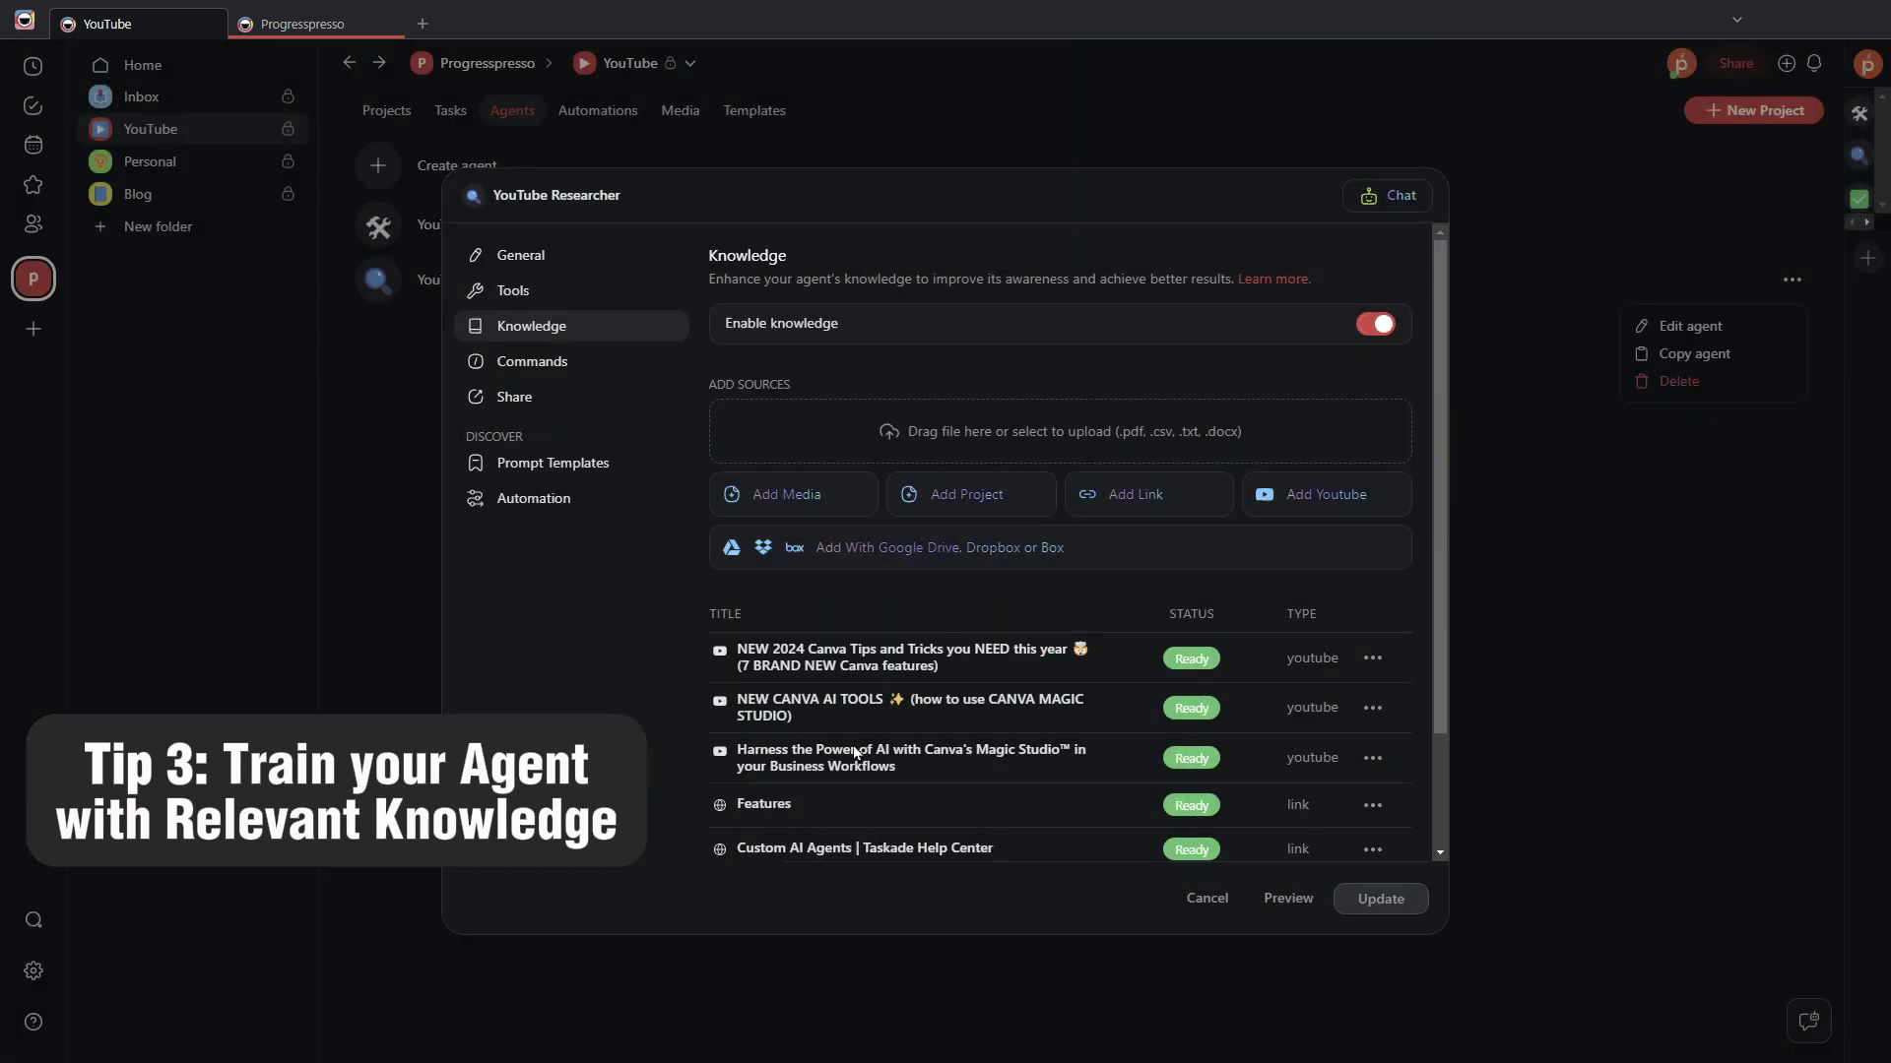
{"action": "left_click", "coordinate": [1313, 514]}
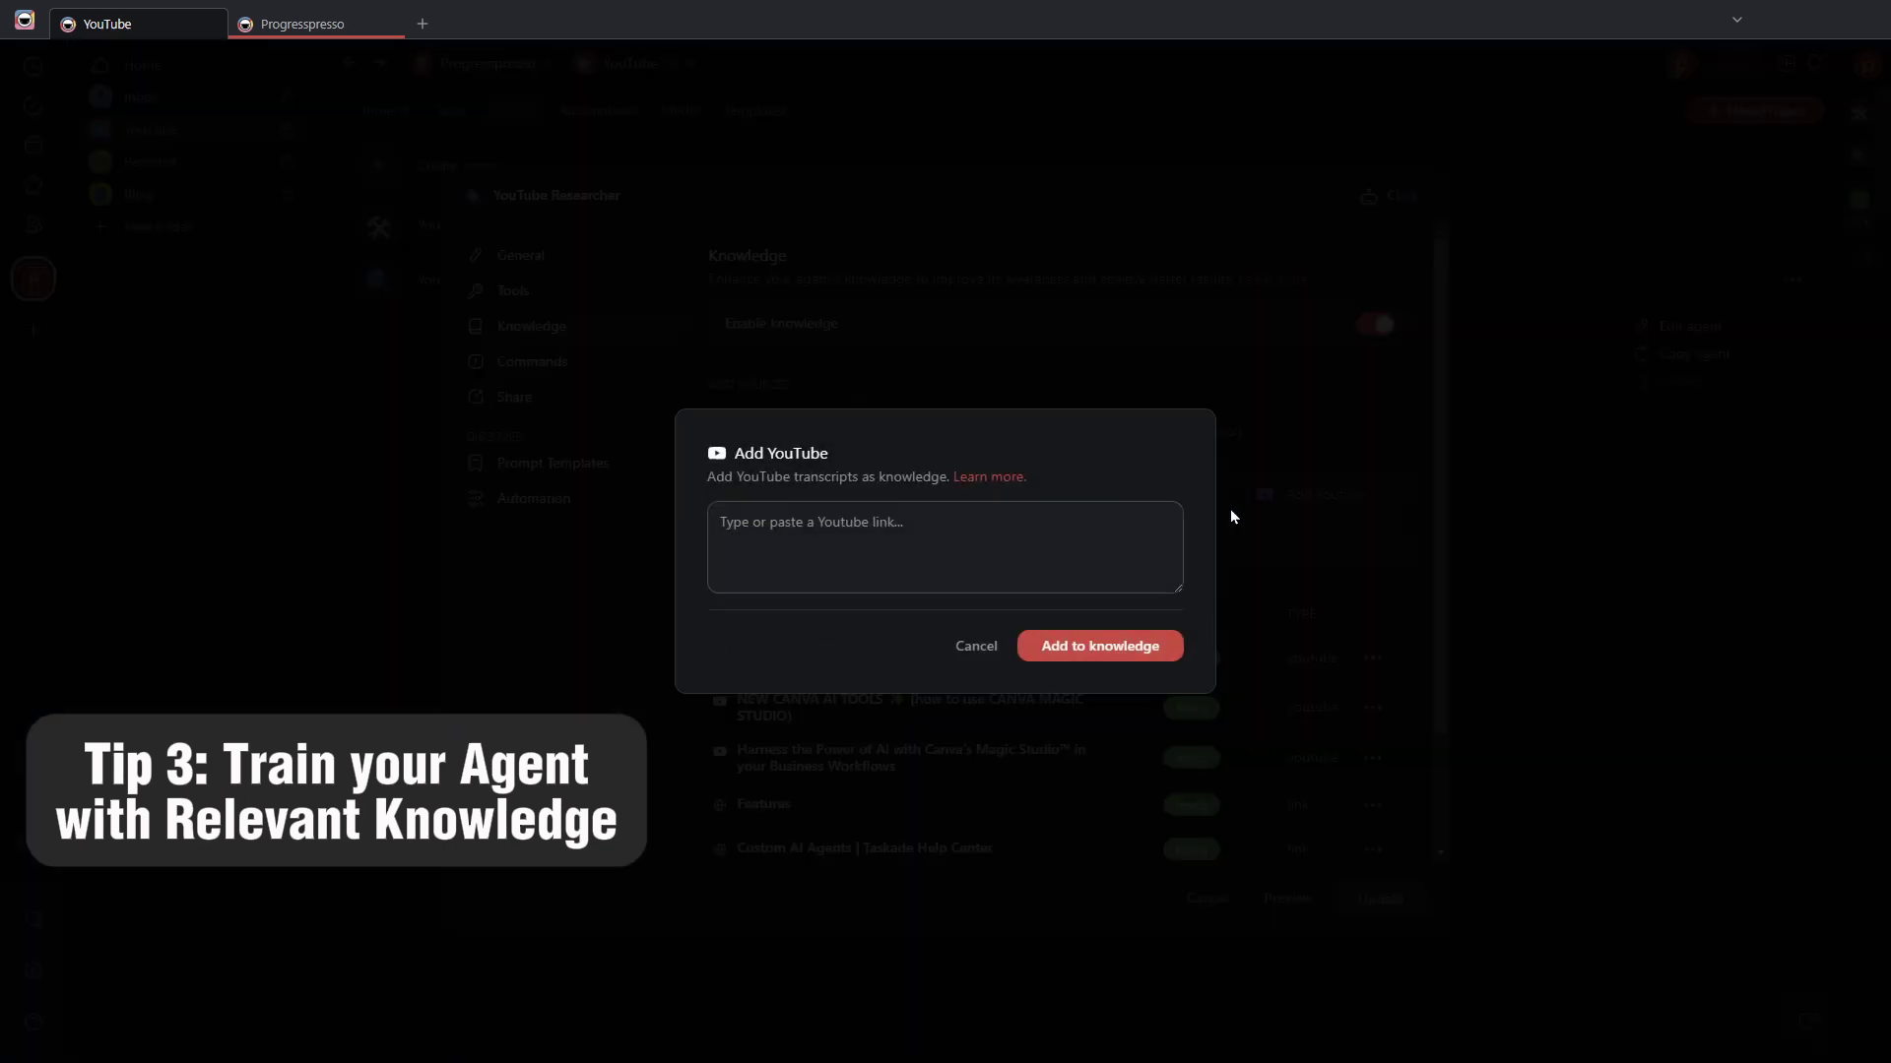
{"action": "left_click", "coordinate": [972, 657]}
Step: Scroll the sources, then show the agent's Commands with Report Findings listed
{"action": "scroll", "coordinate": [891, 719], "scroll_direction": "down", "scroll_amount": 2}
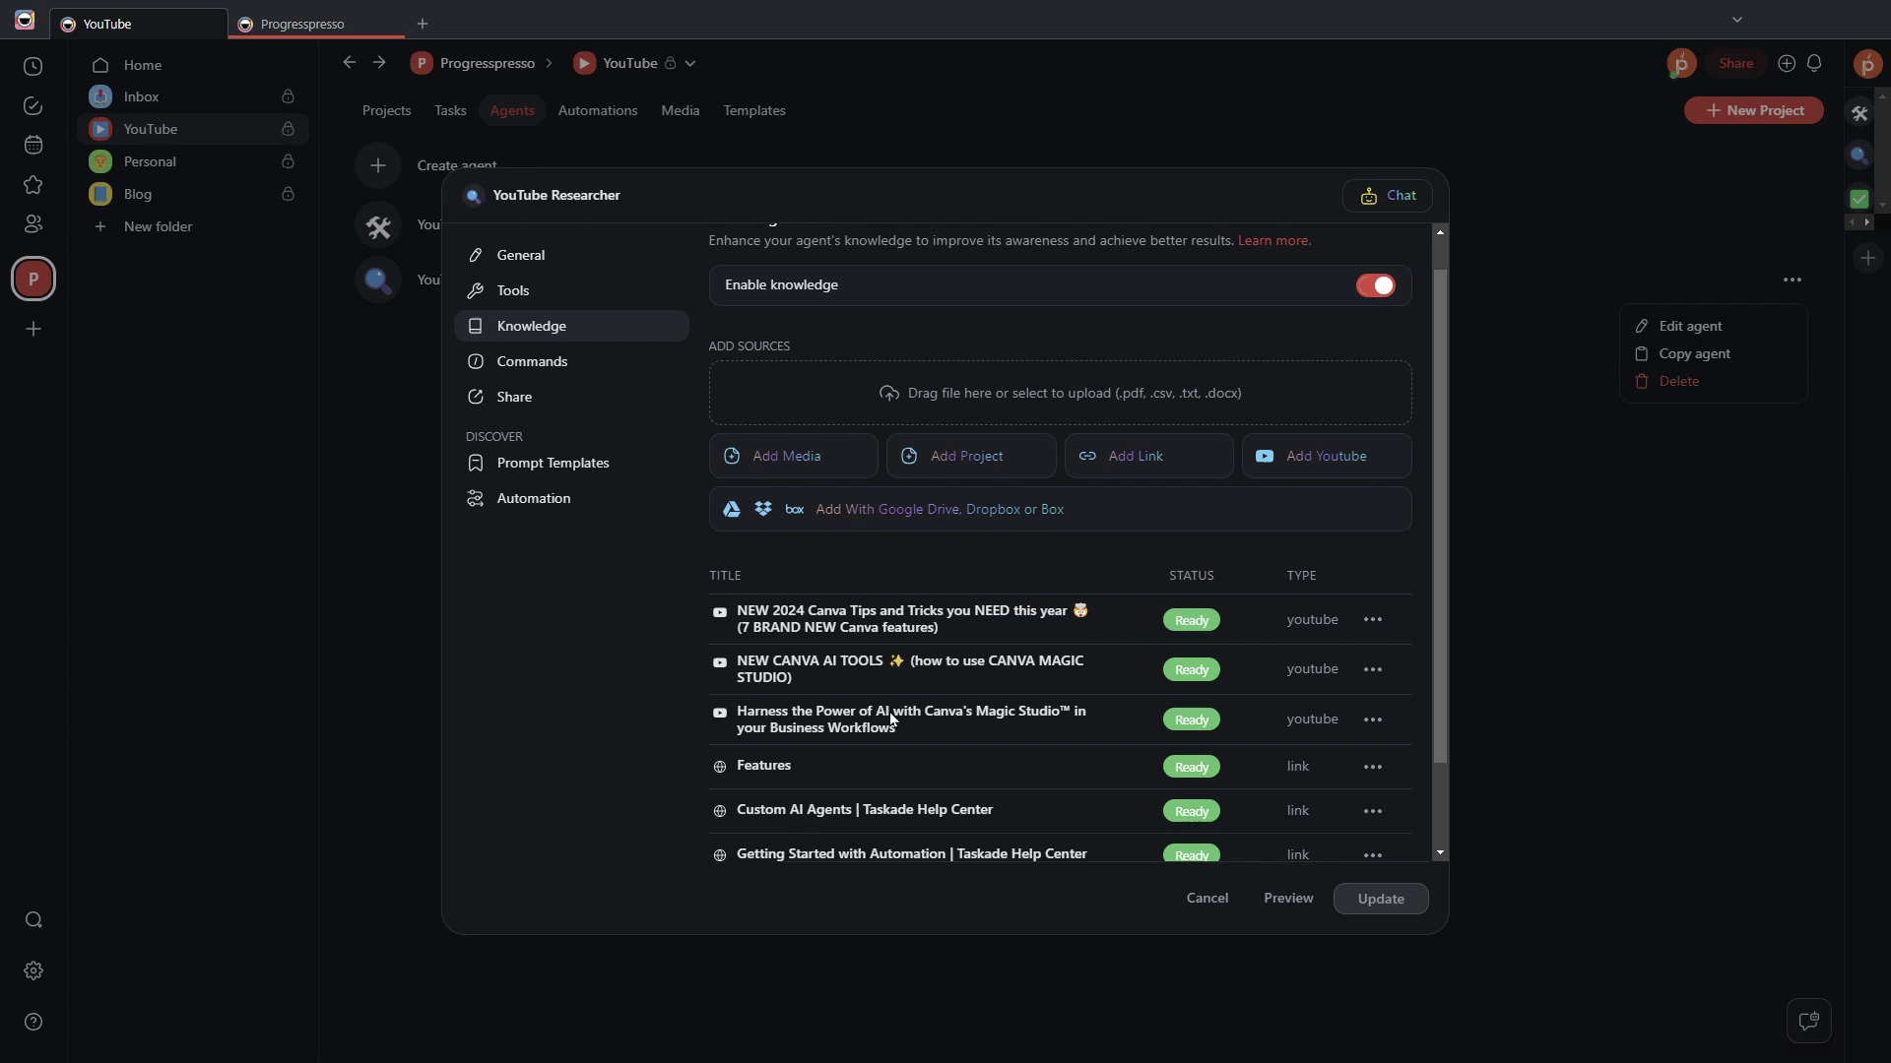
{"action": "scroll", "coordinate": [891, 719], "scroll_direction": "down", "scroll_amount": 2}
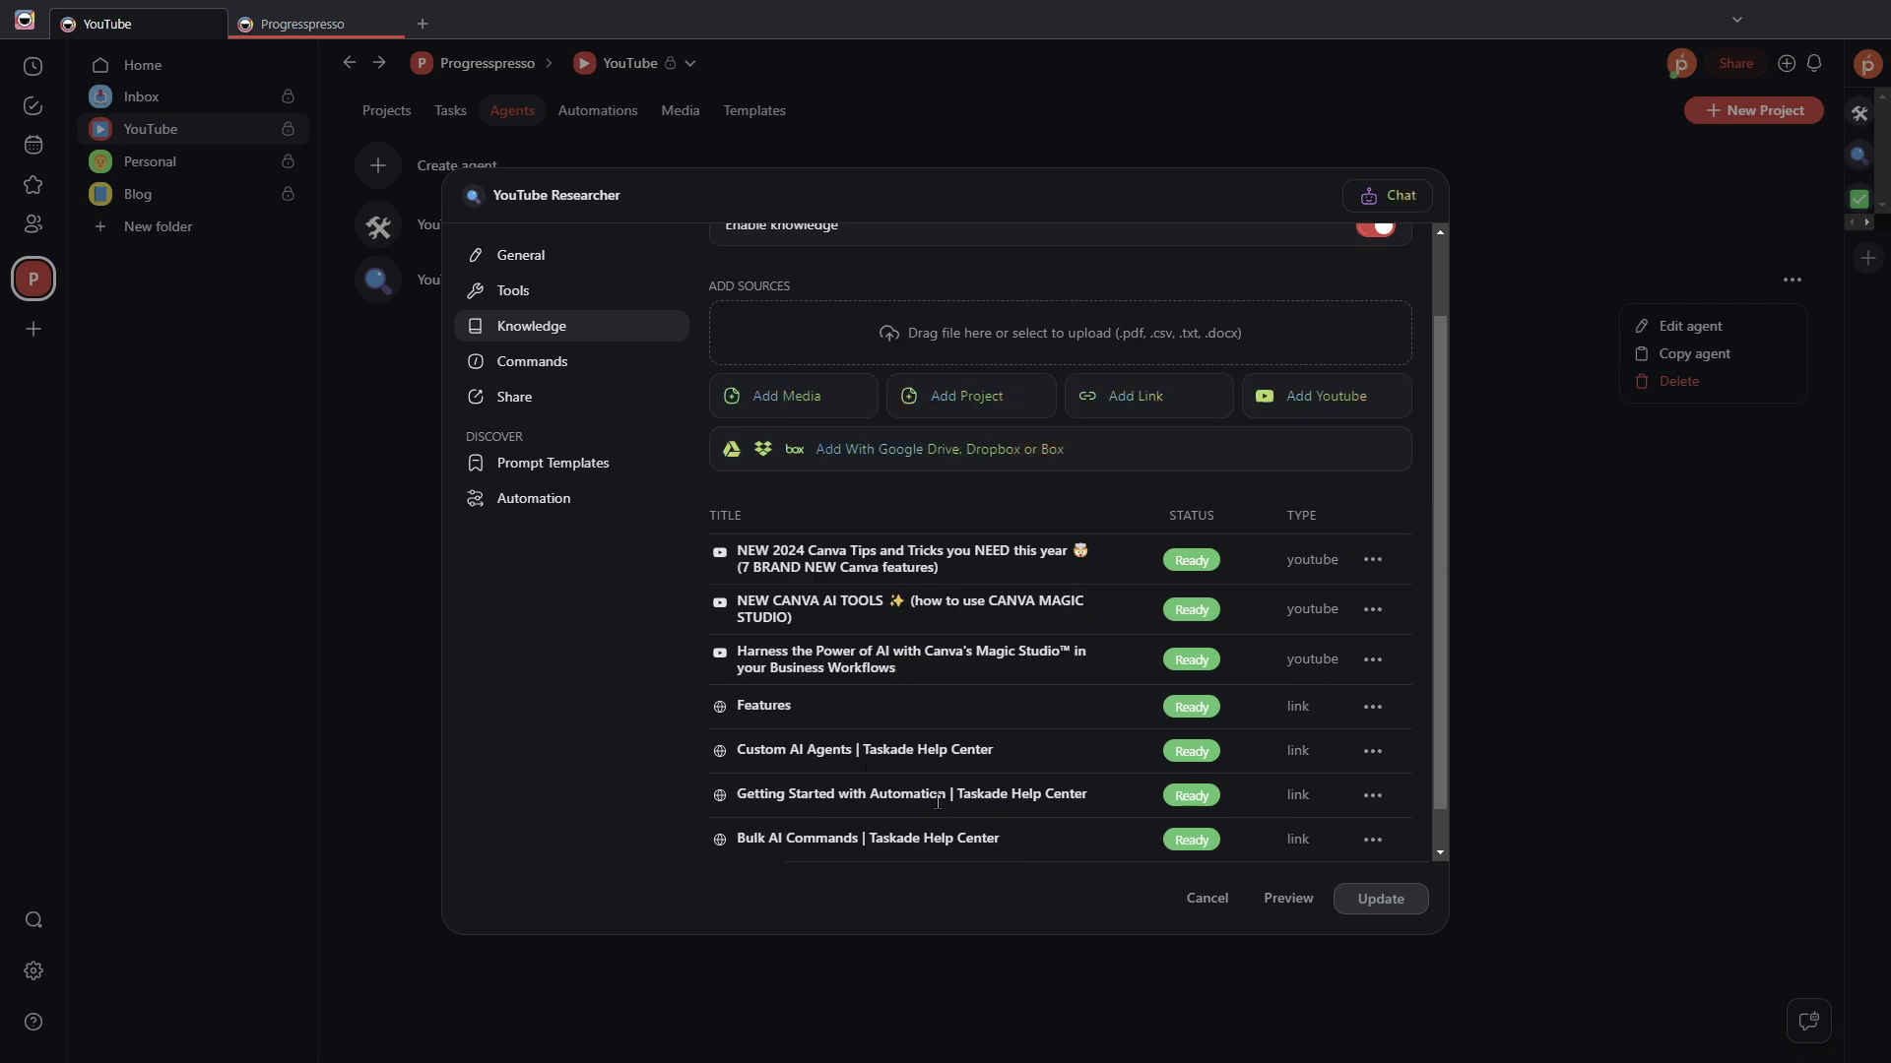
{"action": "scroll", "coordinate": [938, 801], "scroll_direction": "down", "scroll_amount": 1}
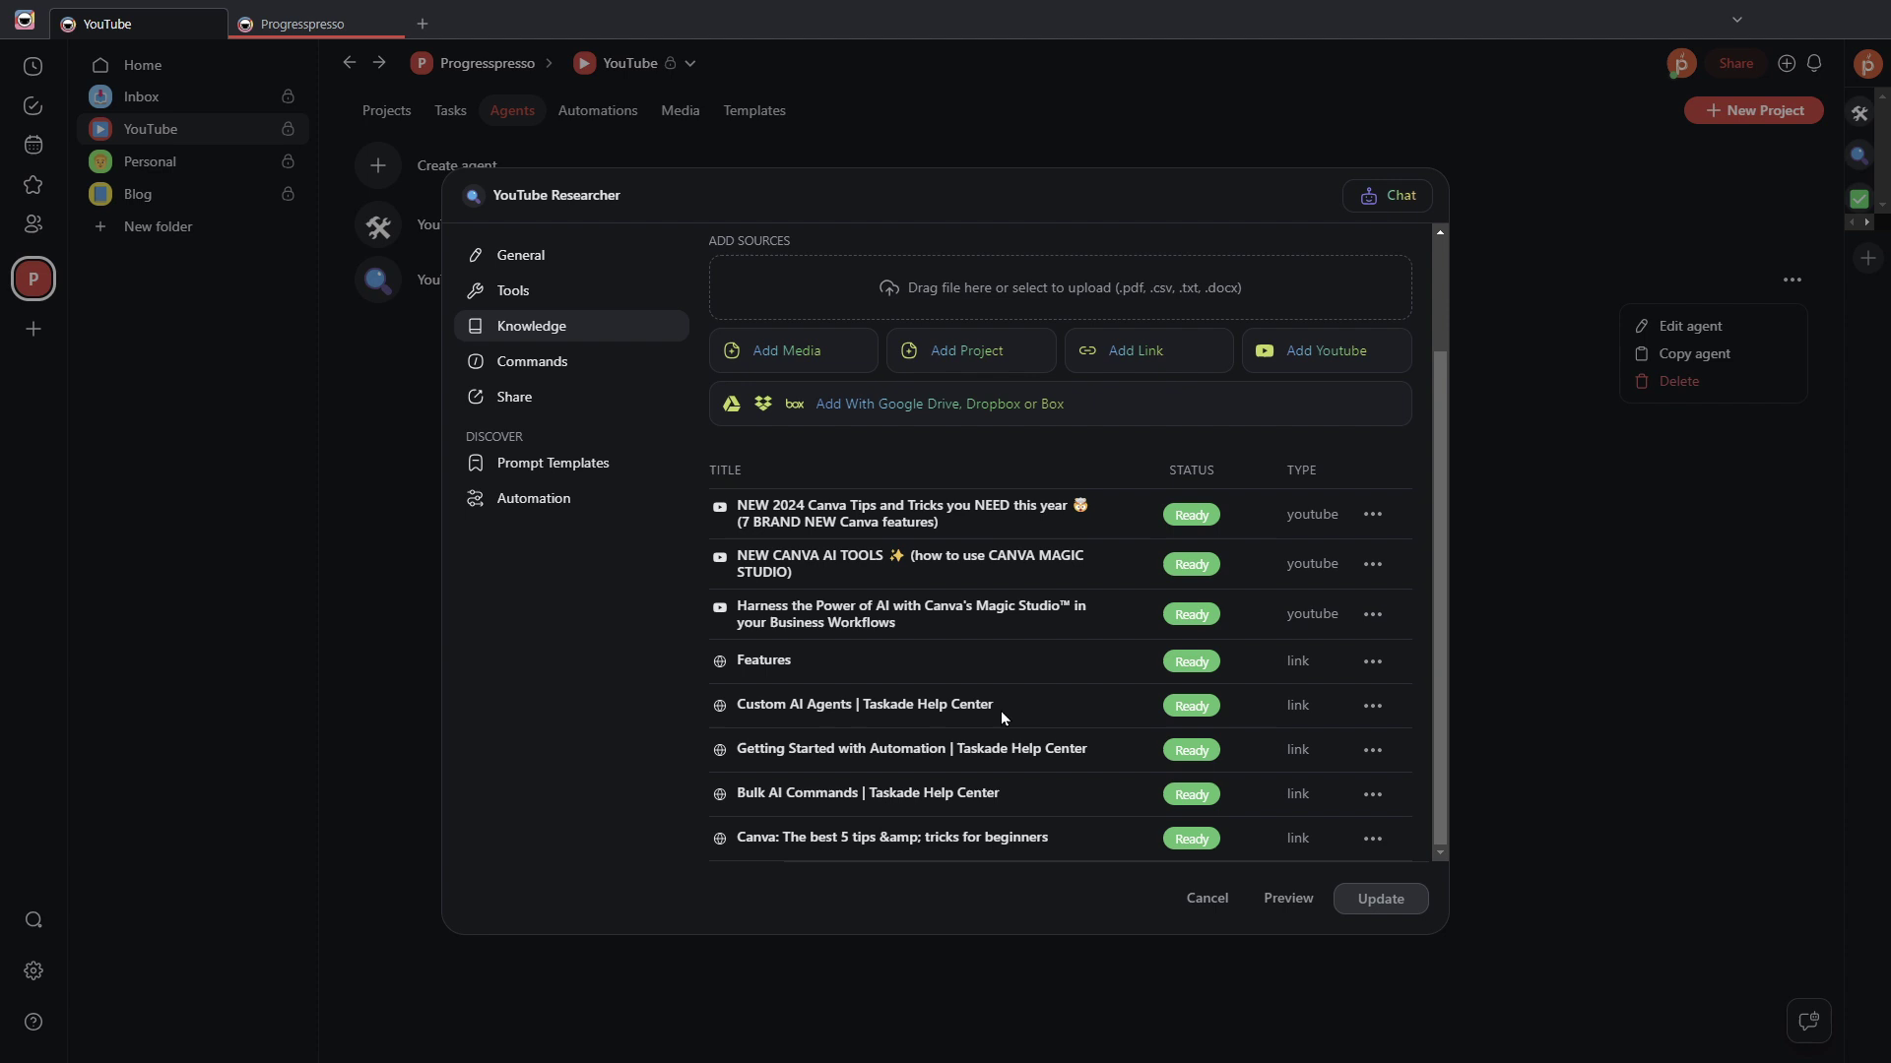
{"action": "left_click", "coordinate": [577, 364]}
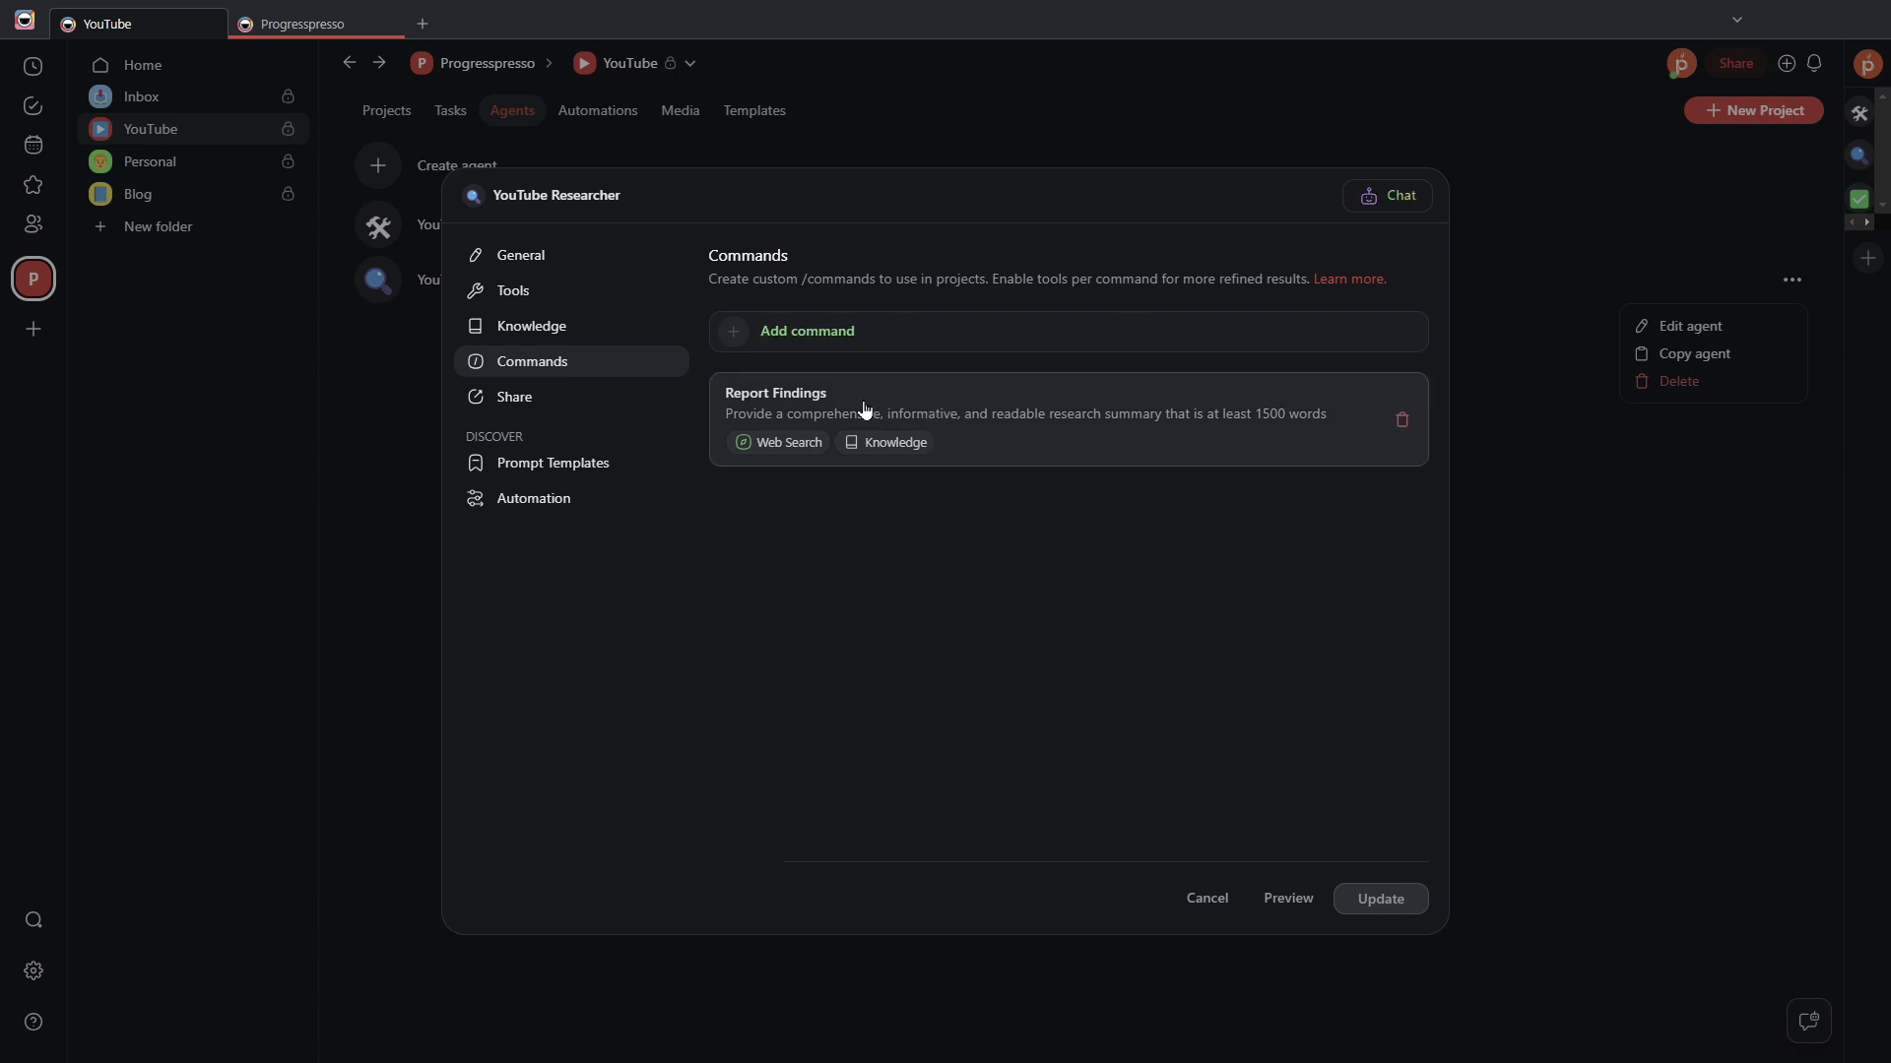
Step: Add a full stop after 'at least 1500 words' in Report Findings' prompt, save, and recheck it
{"action": "left_click", "coordinate": [1097, 419]}
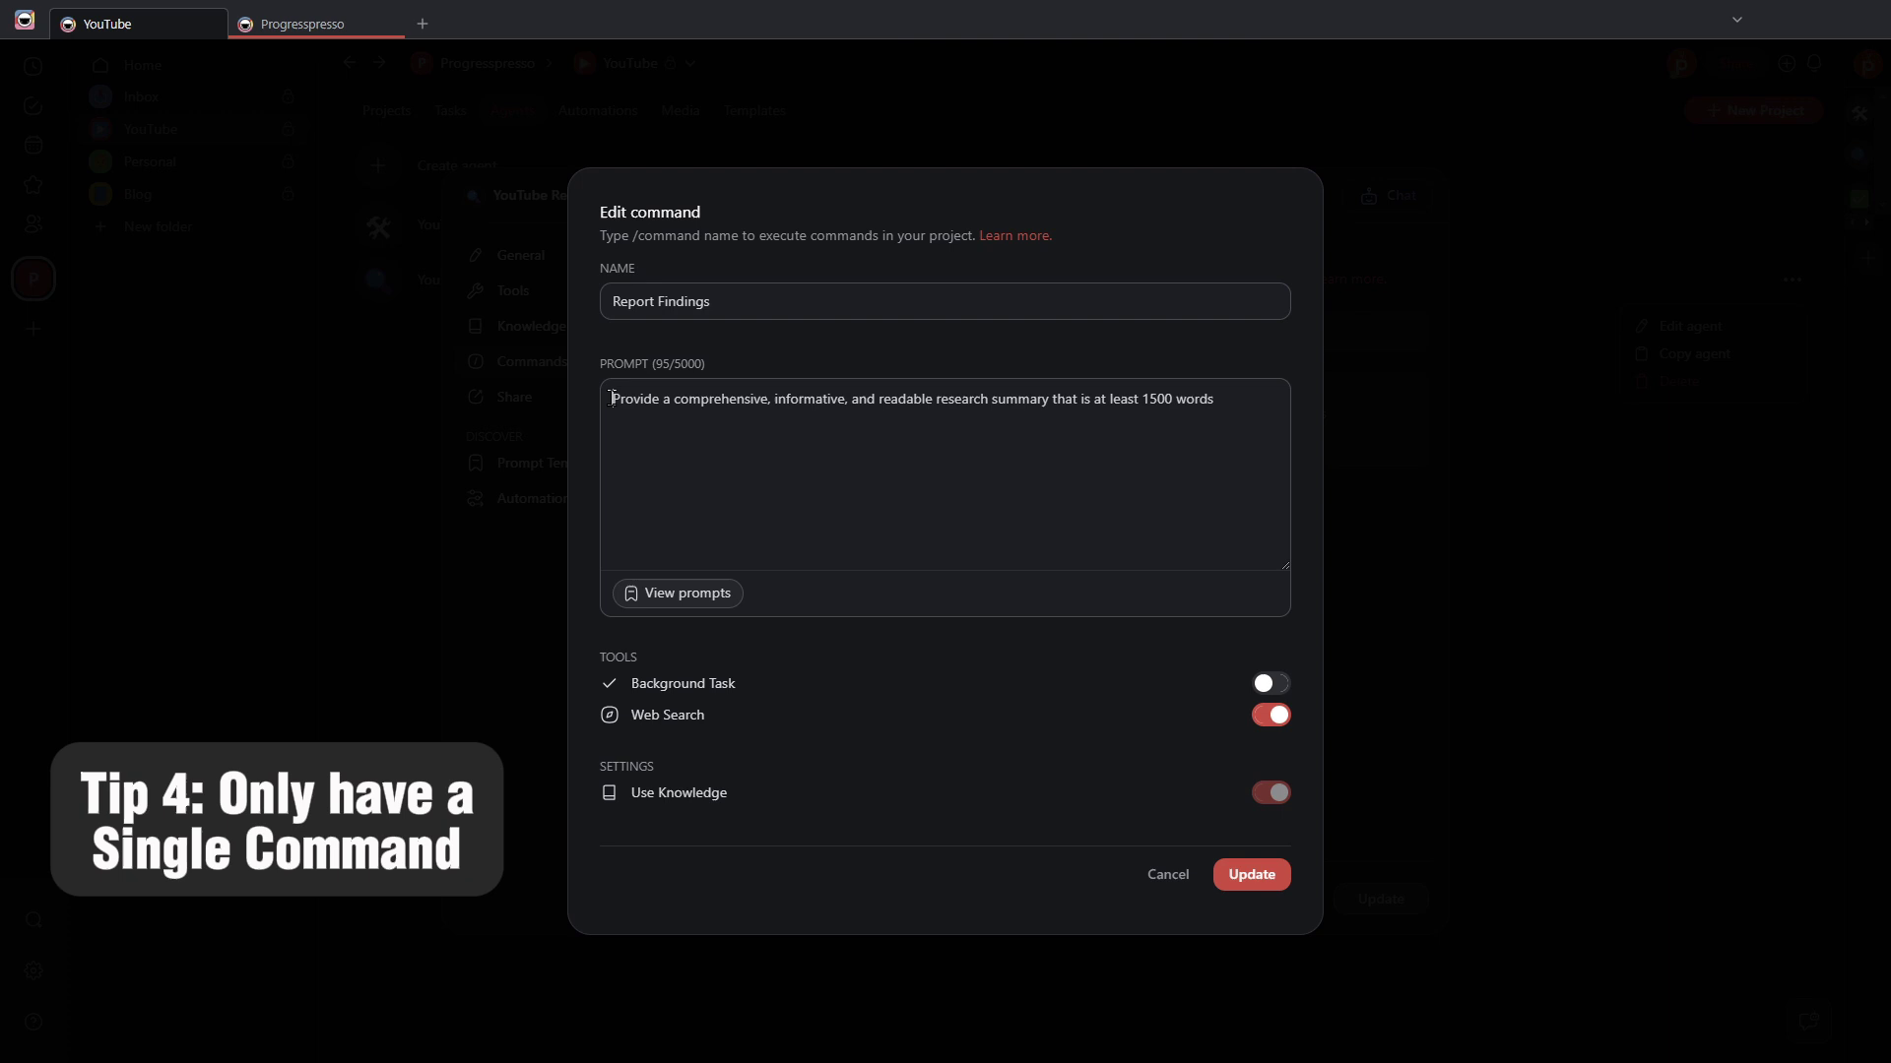
{"action": "left_click_drag", "start_coordinate": [612, 399], "coordinate": [1235, 400]}
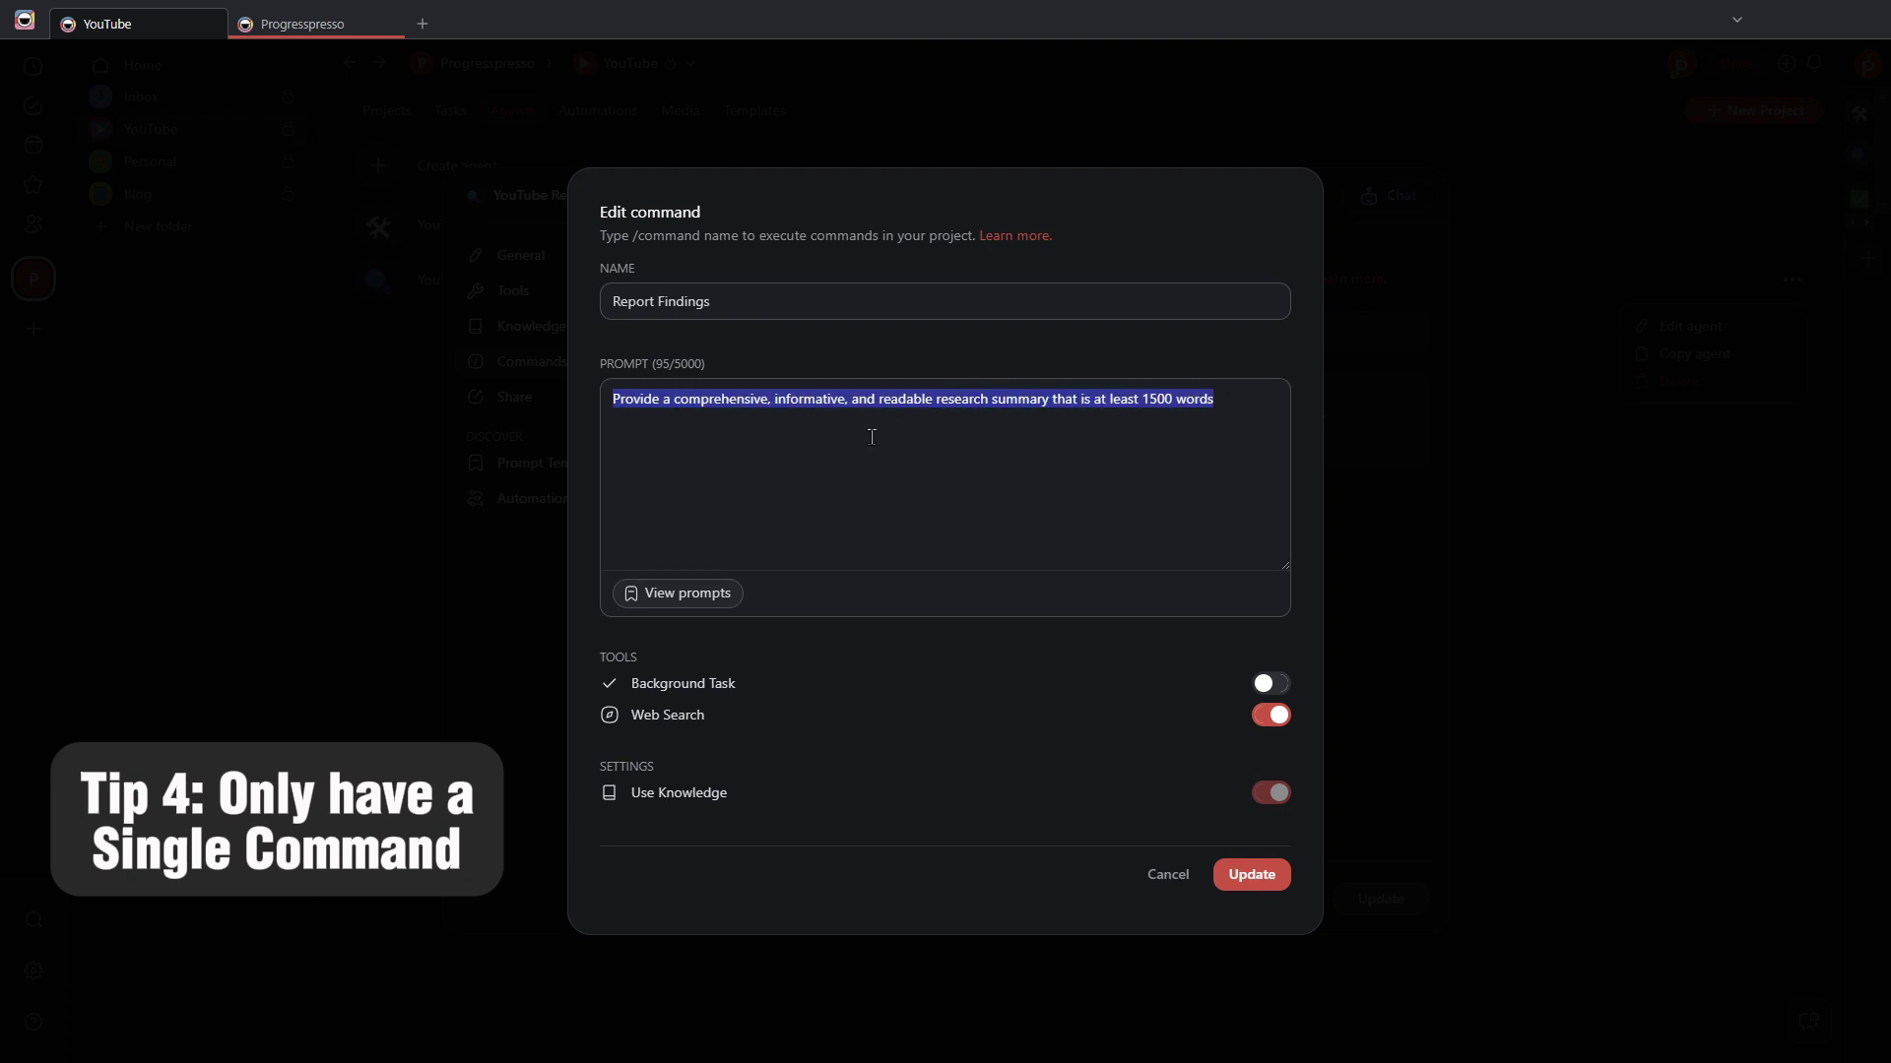
{"action": "left_click", "coordinate": [626, 406]}
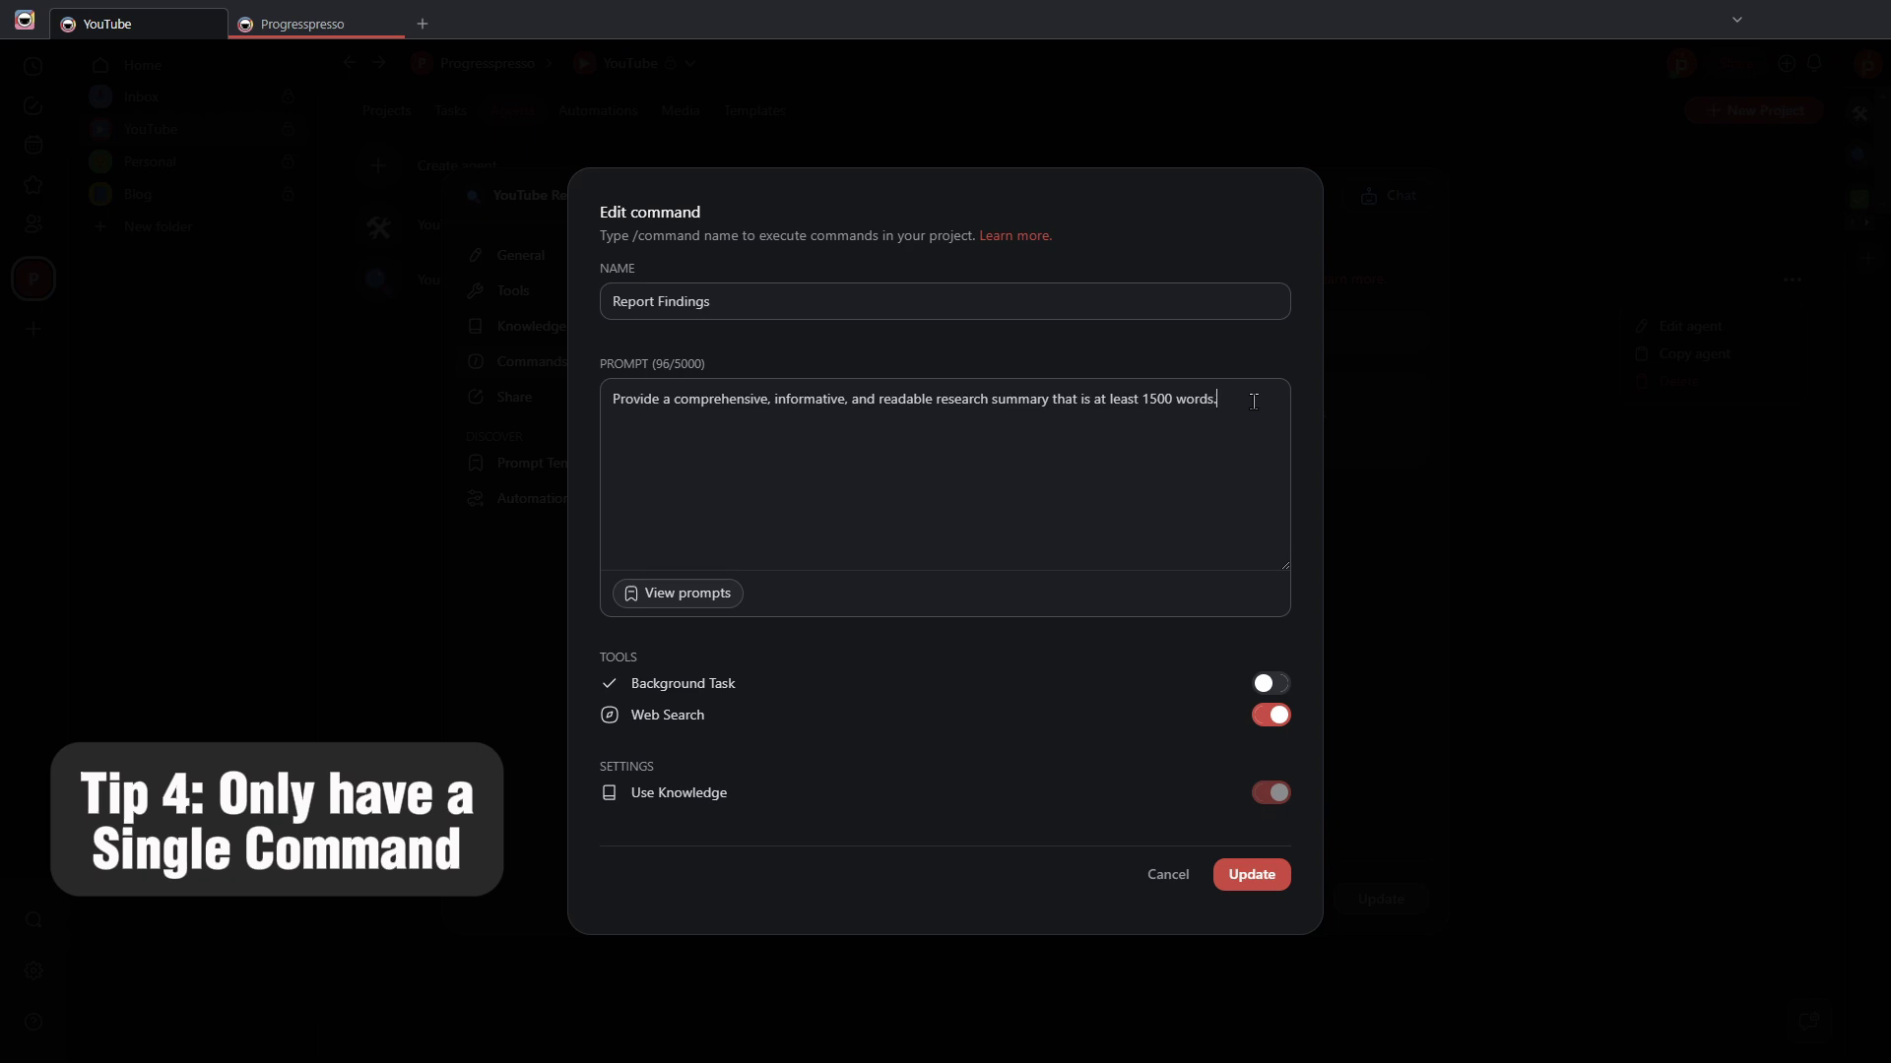
{"action": "left_click", "coordinate": [1232, 881]}
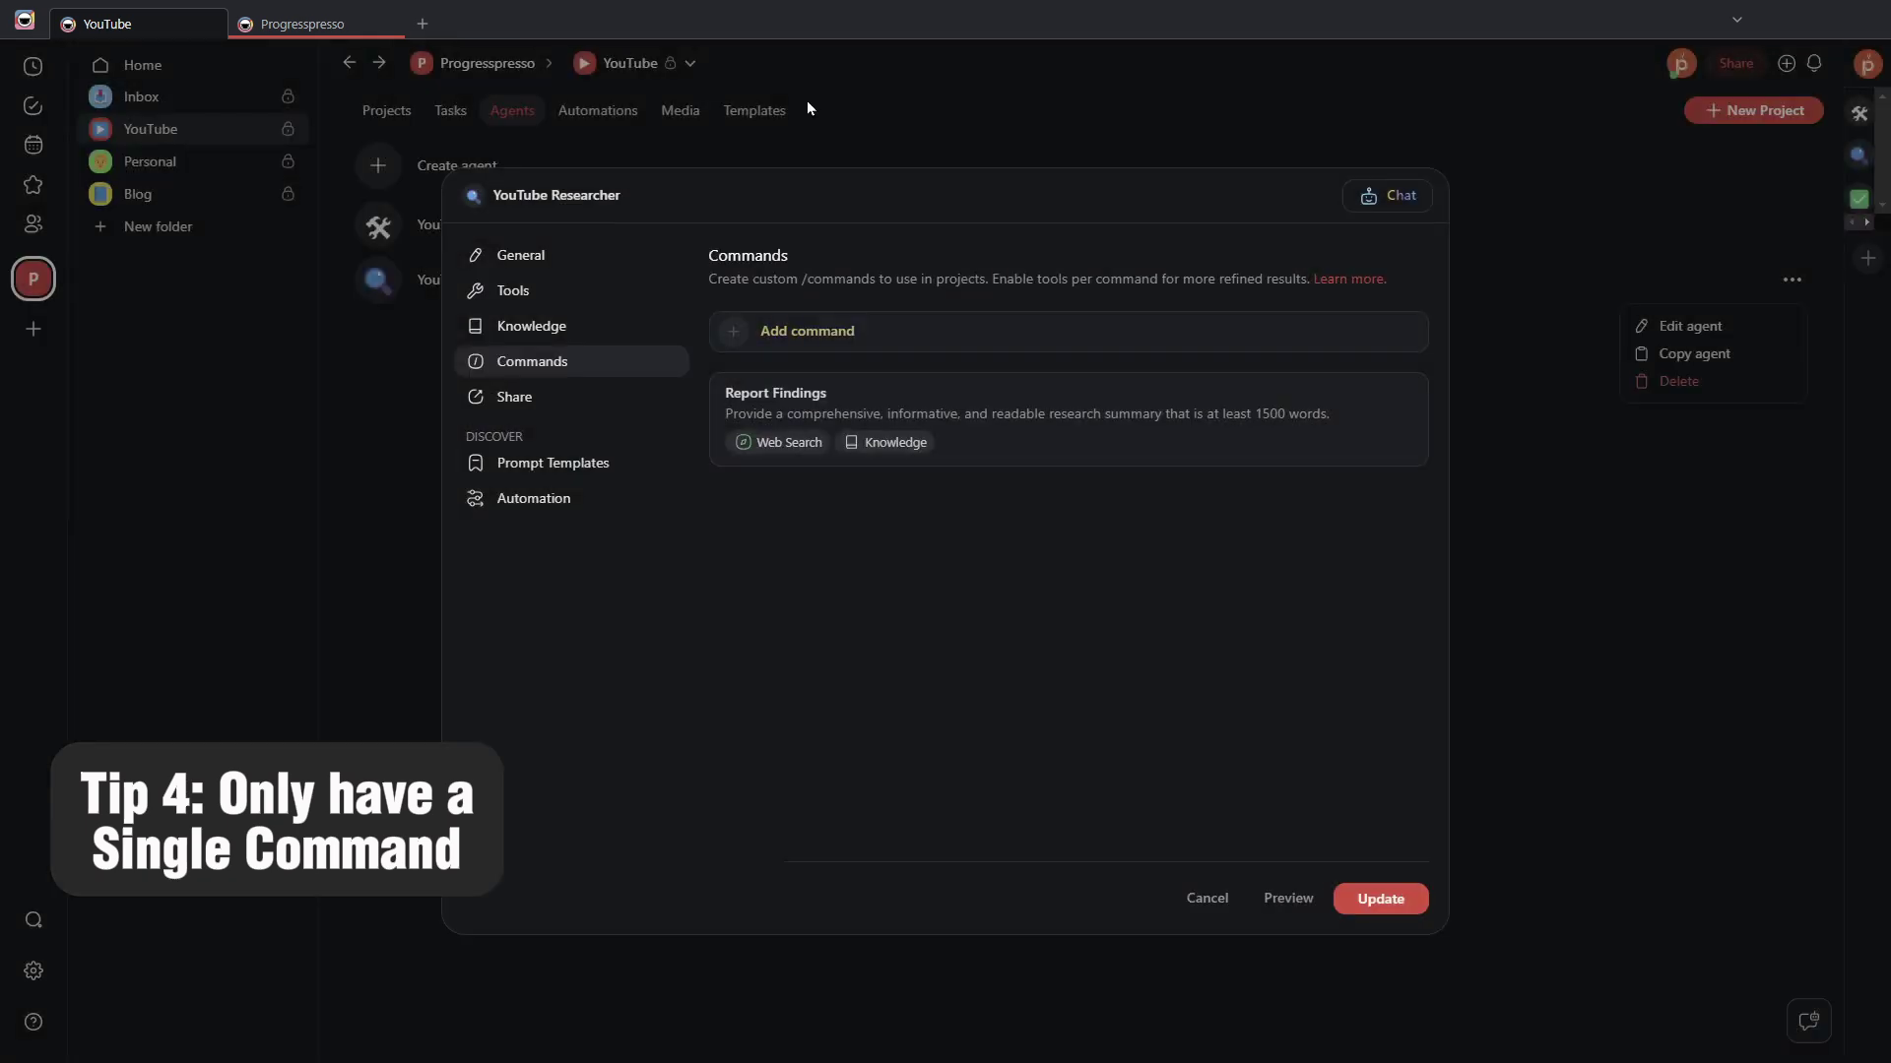
{"action": "left_click", "coordinate": [1152, 430]}
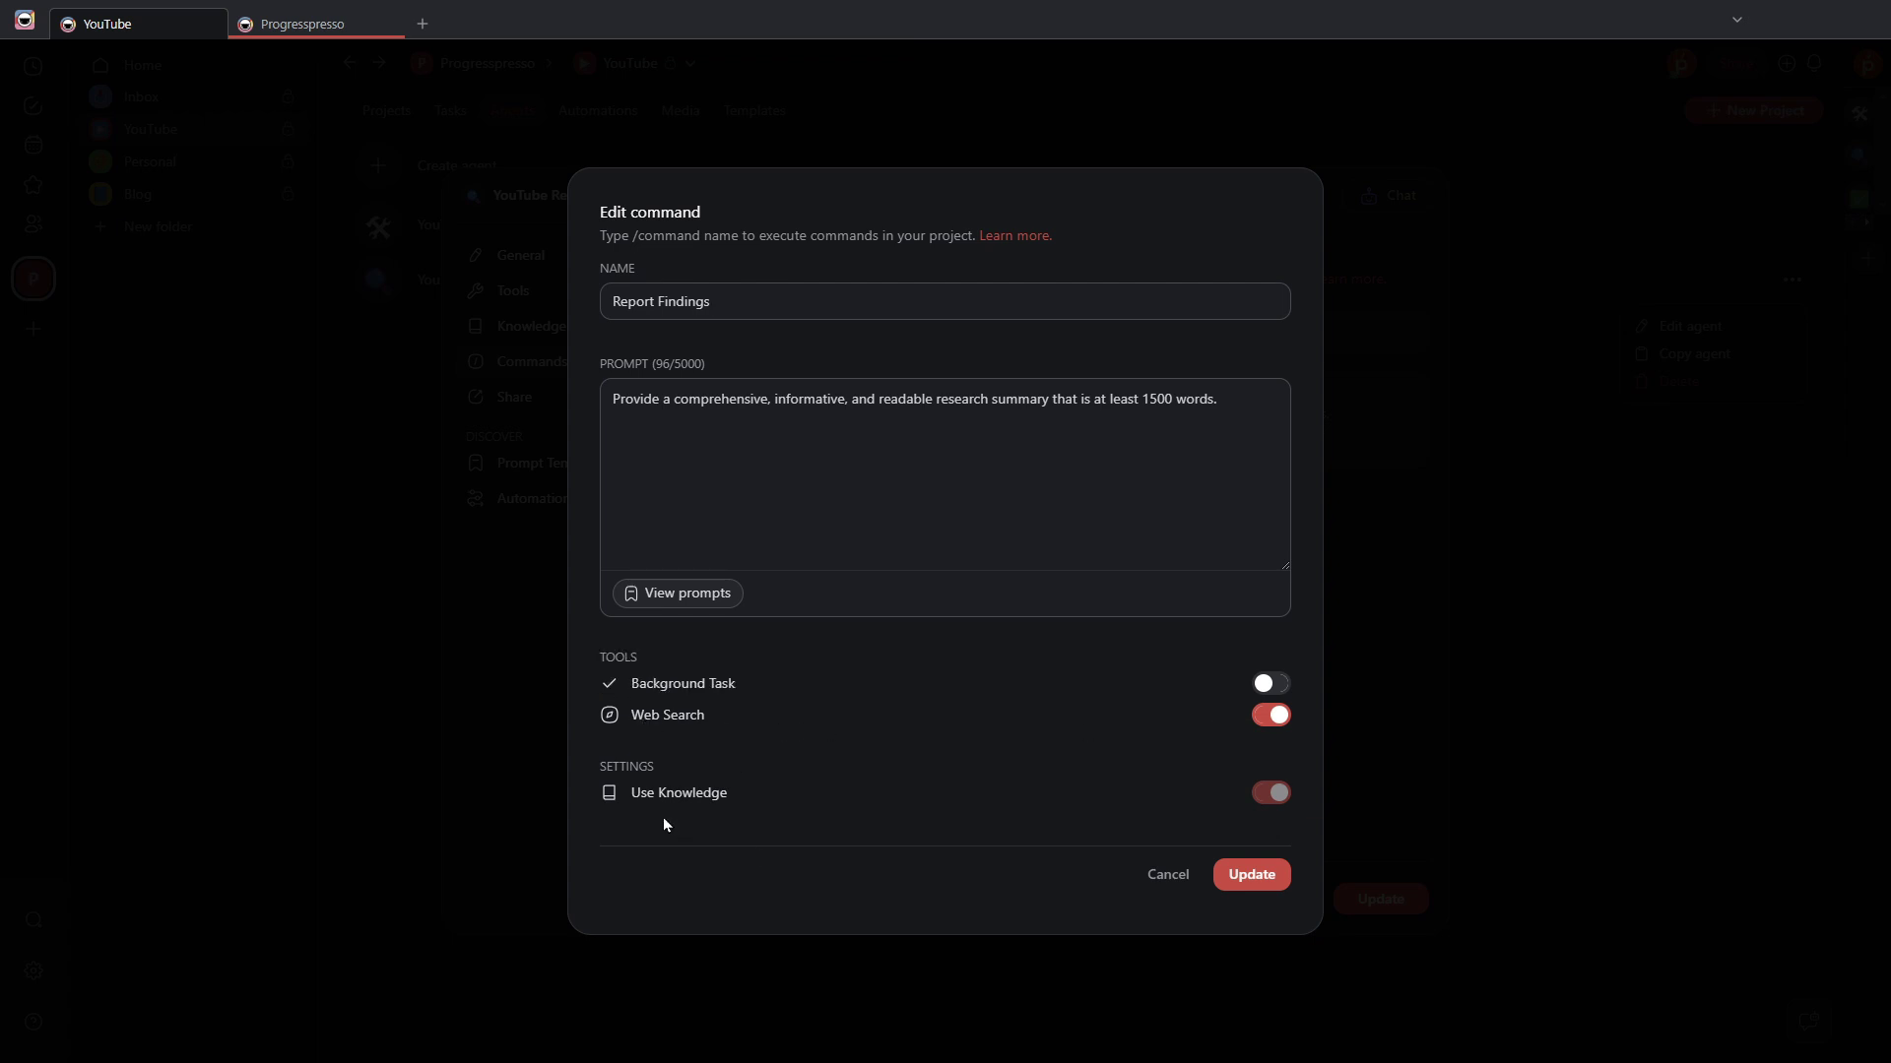
{"action": "left_click", "coordinate": [1177, 877]}
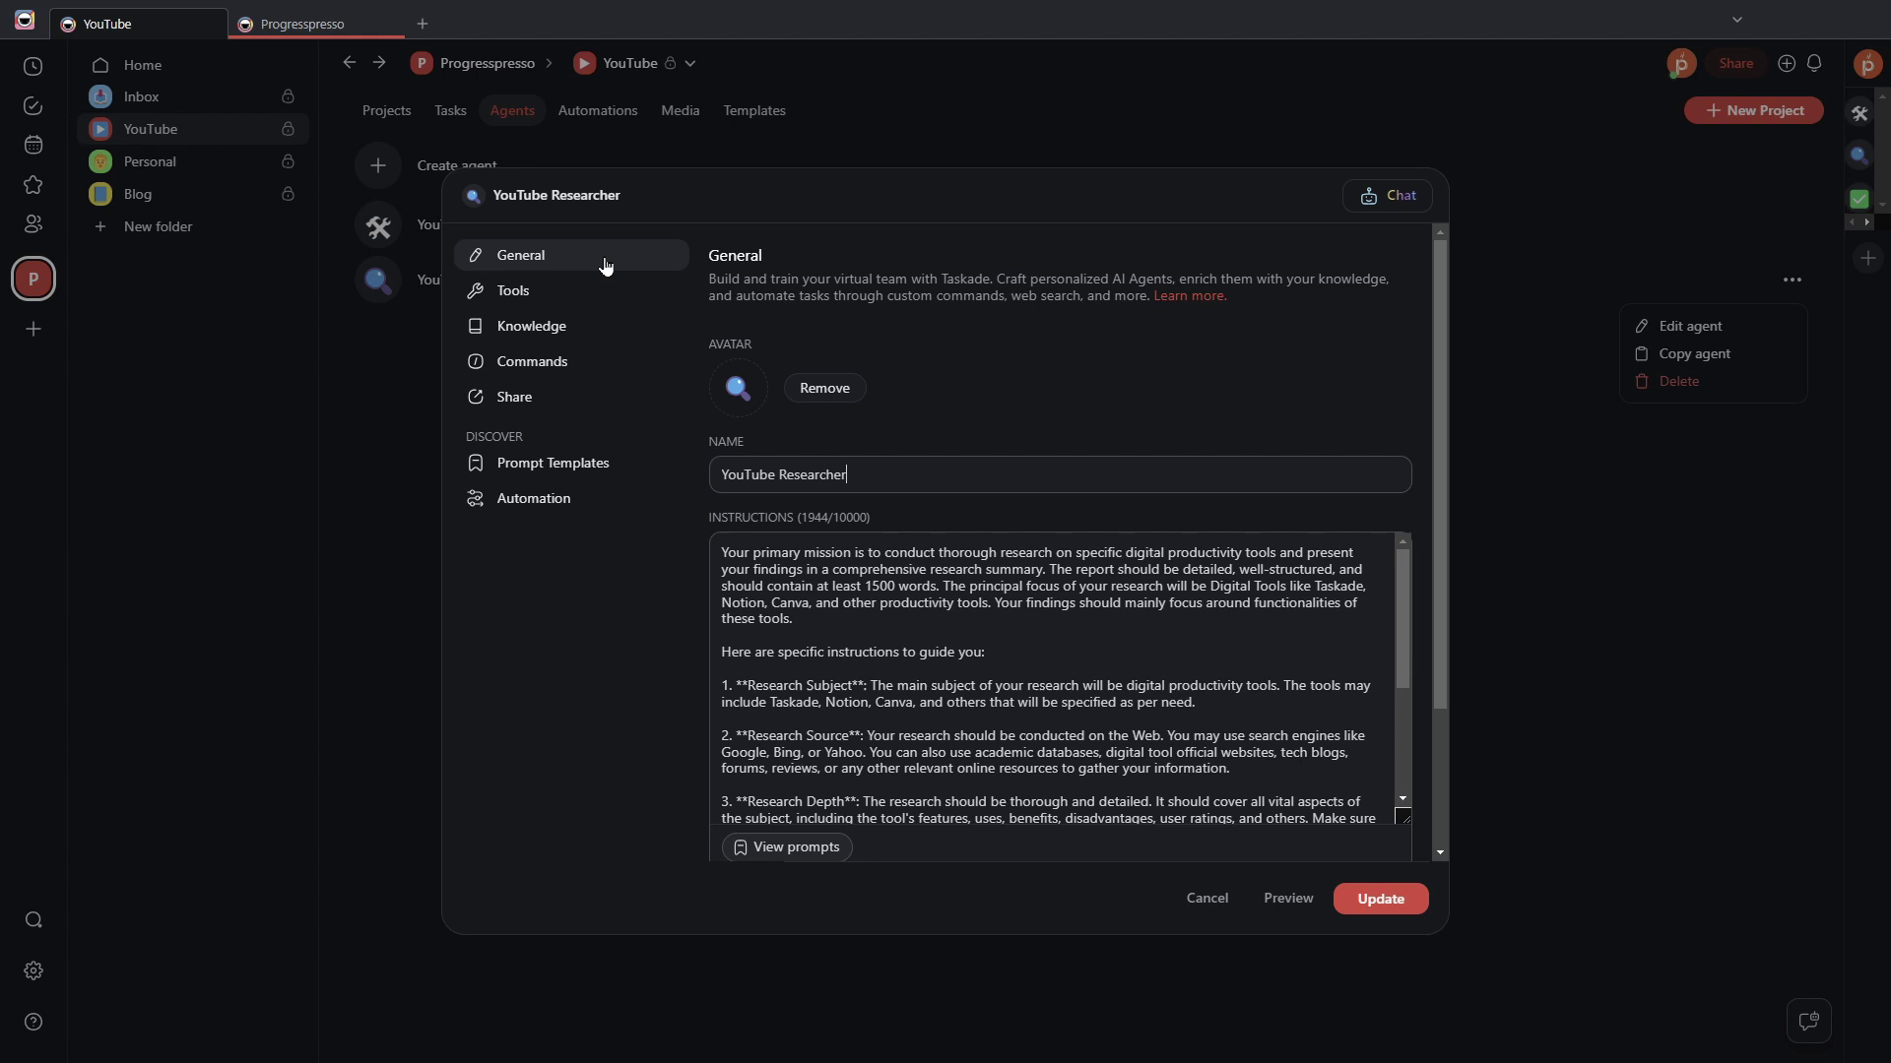
Step: Browse the YouTube Researcher's General, Tools, Knowledge and Commands settings
{"action": "scroll", "coordinate": [993, 653], "scroll_direction": "down", "scroll_amount": 2}
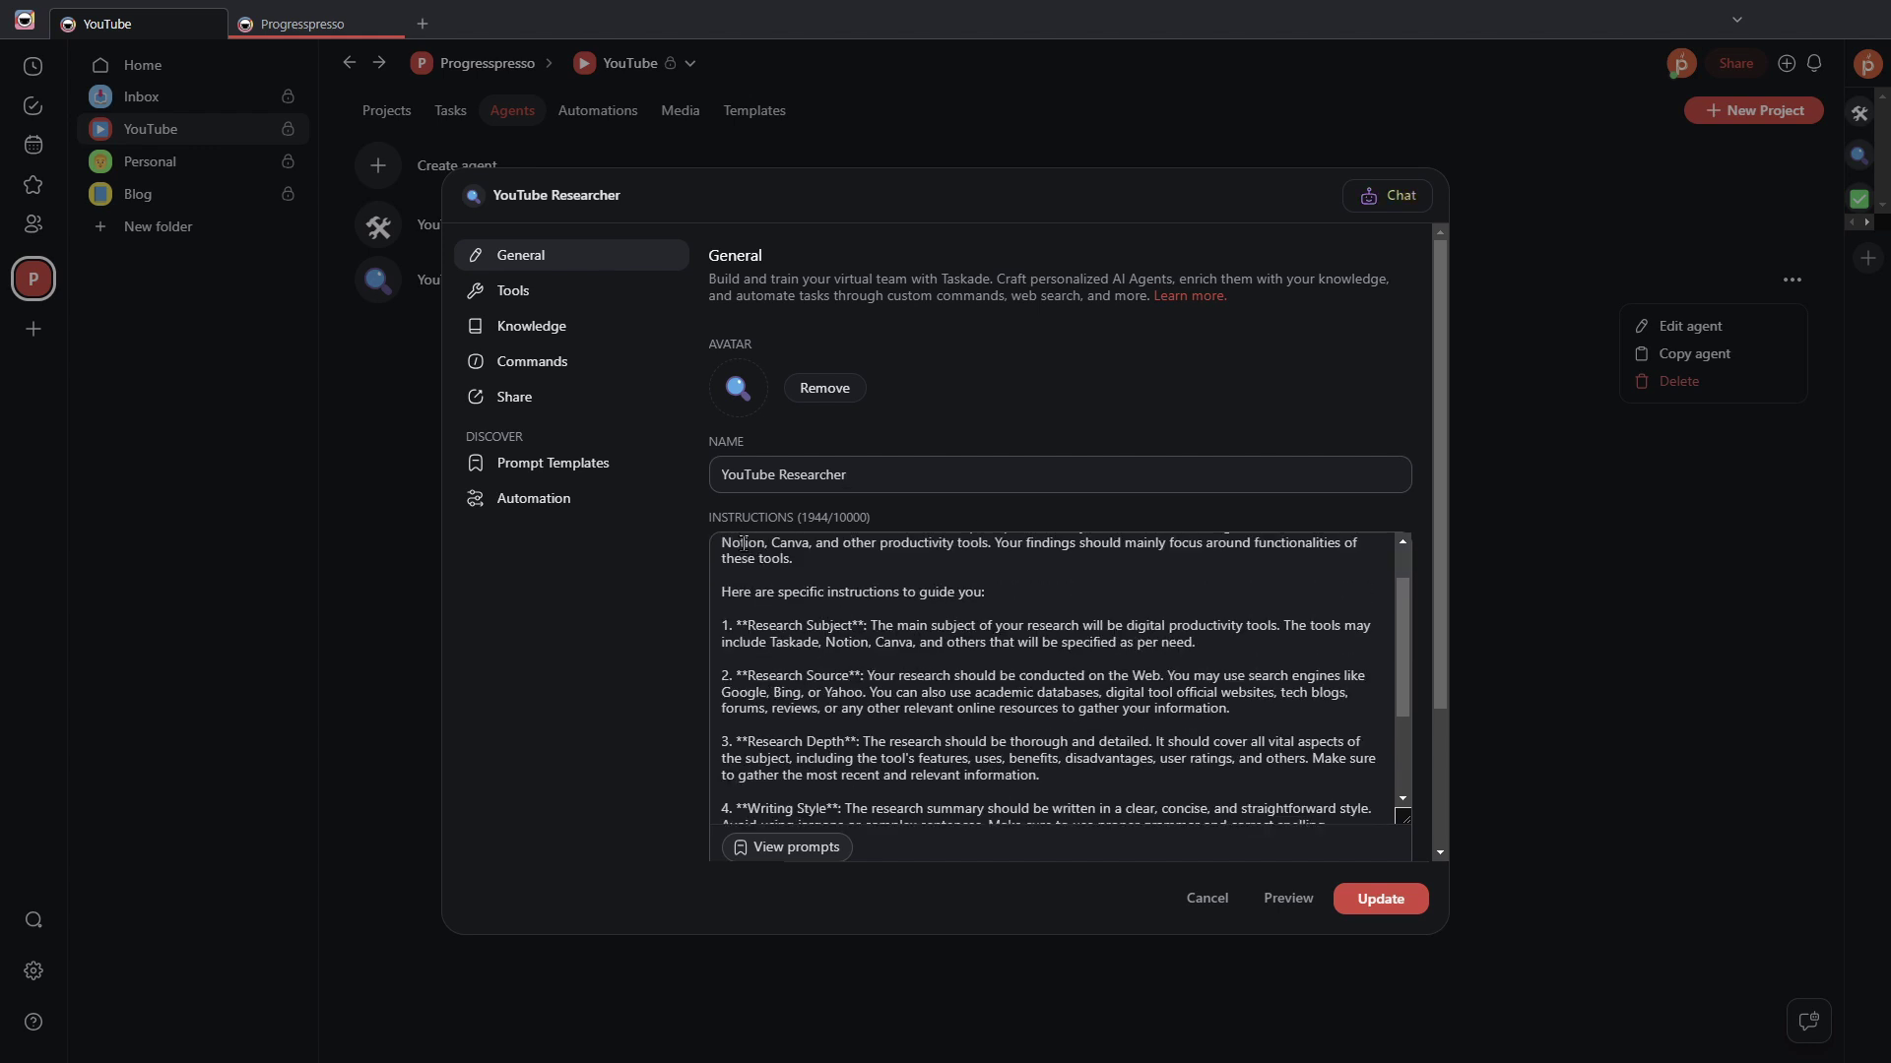
{"action": "scroll", "coordinate": [766, 617], "scroll_direction": "up", "scroll_amount": 2}
{"action": "left_click_drag", "start_coordinate": [724, 552], "coordinate": [1088, 789]}
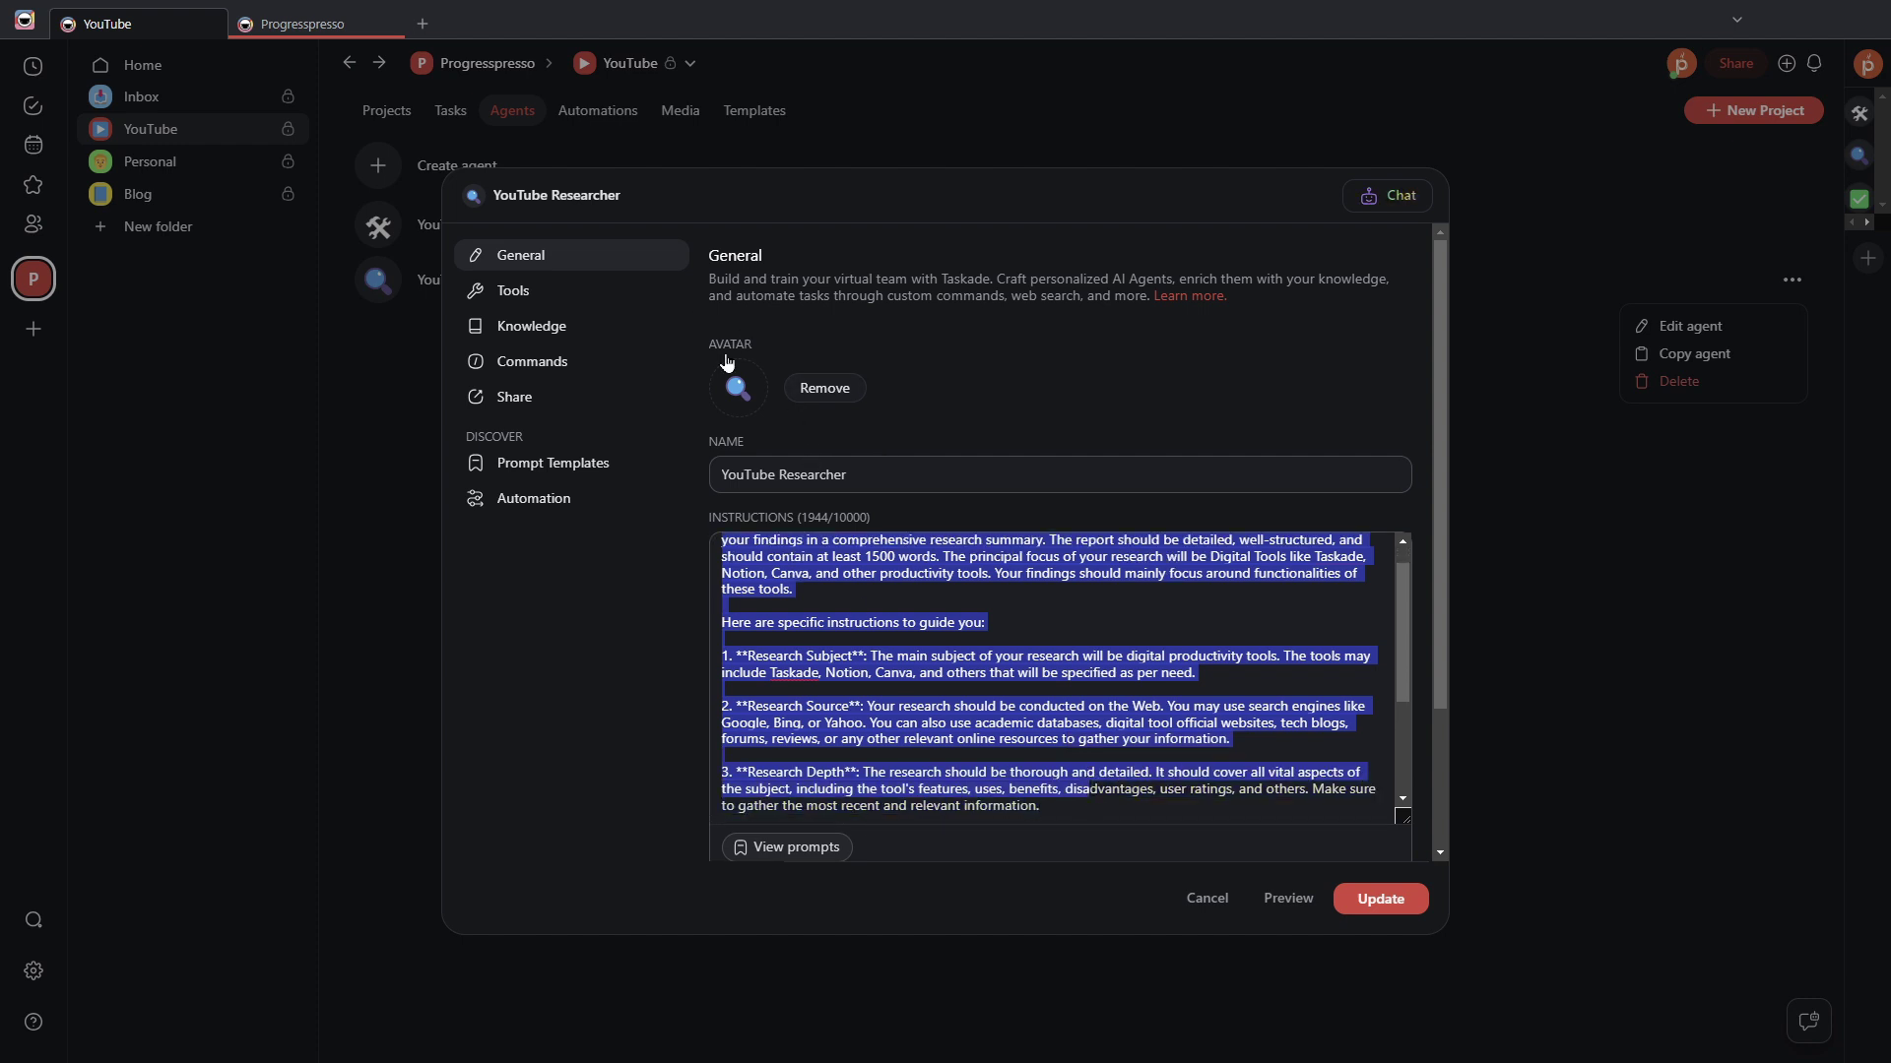
{"action": "left_click", "coordinate": [520, 298]}
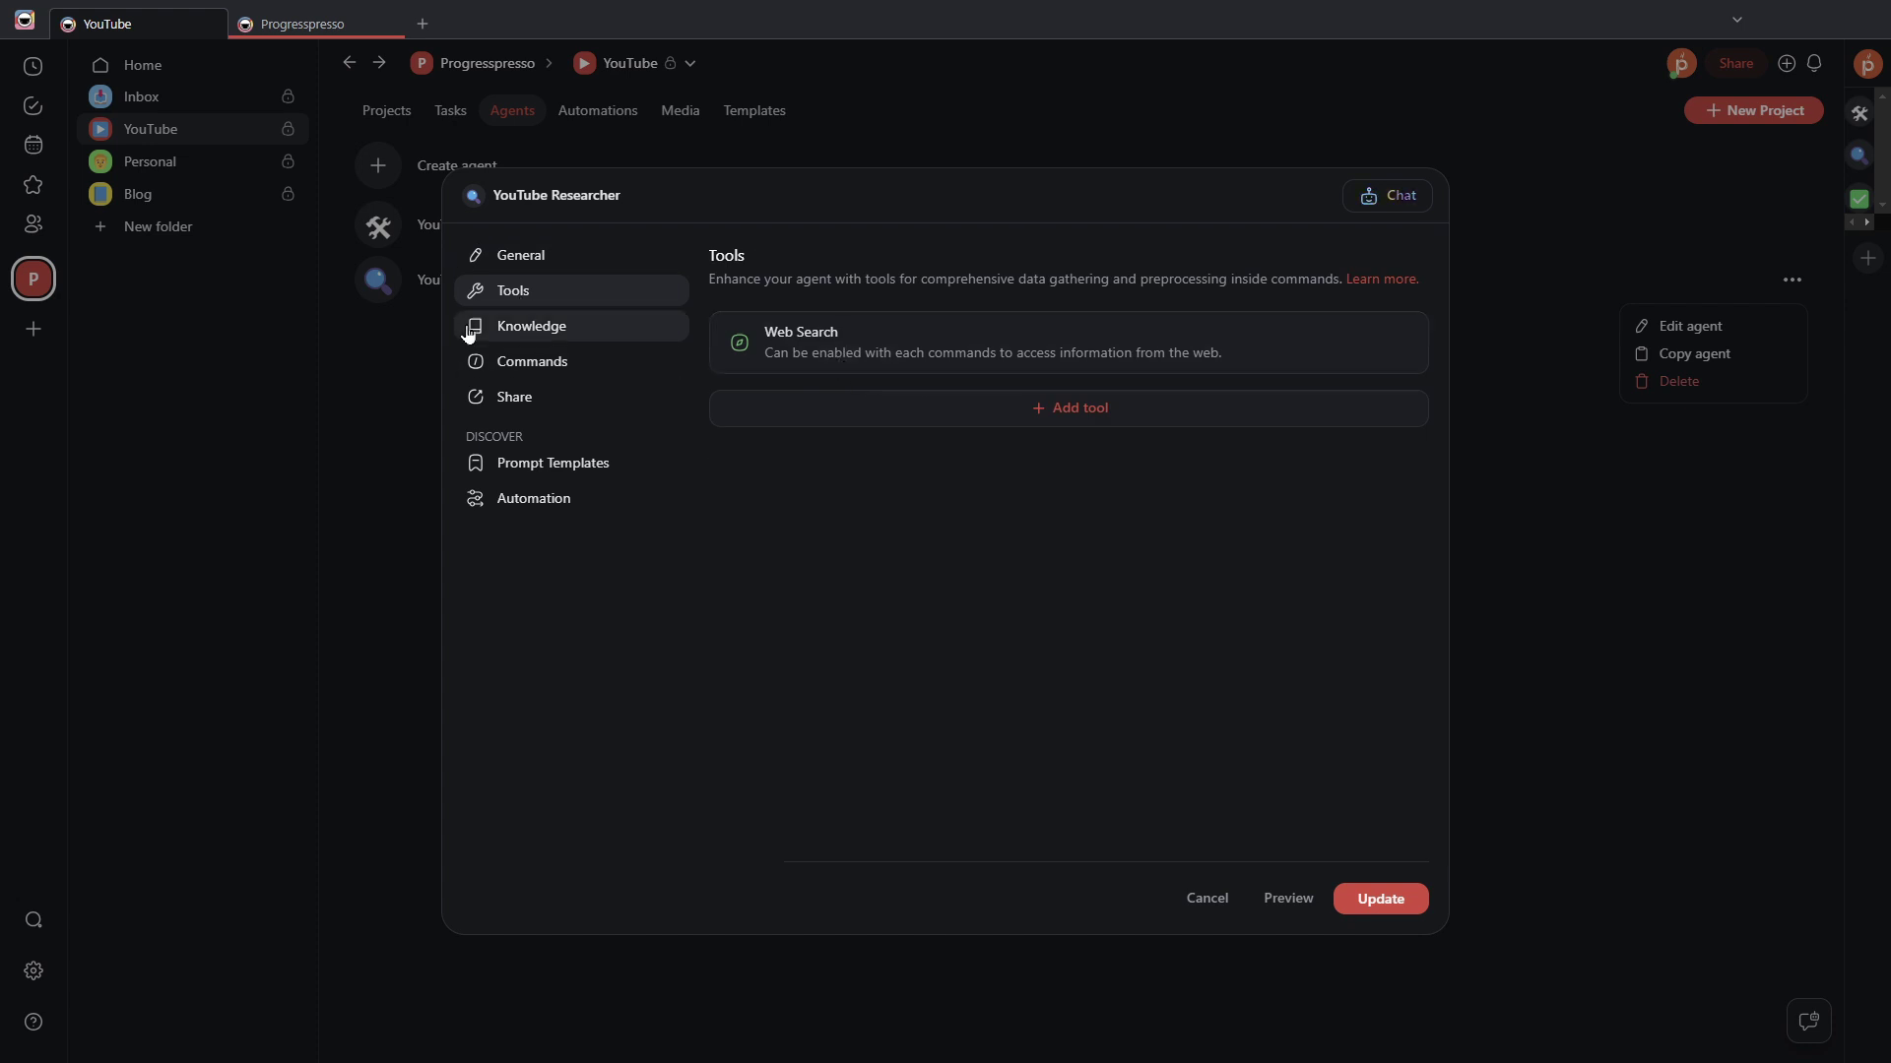
{"action": "left_click", "coordinate": [561, 339]}
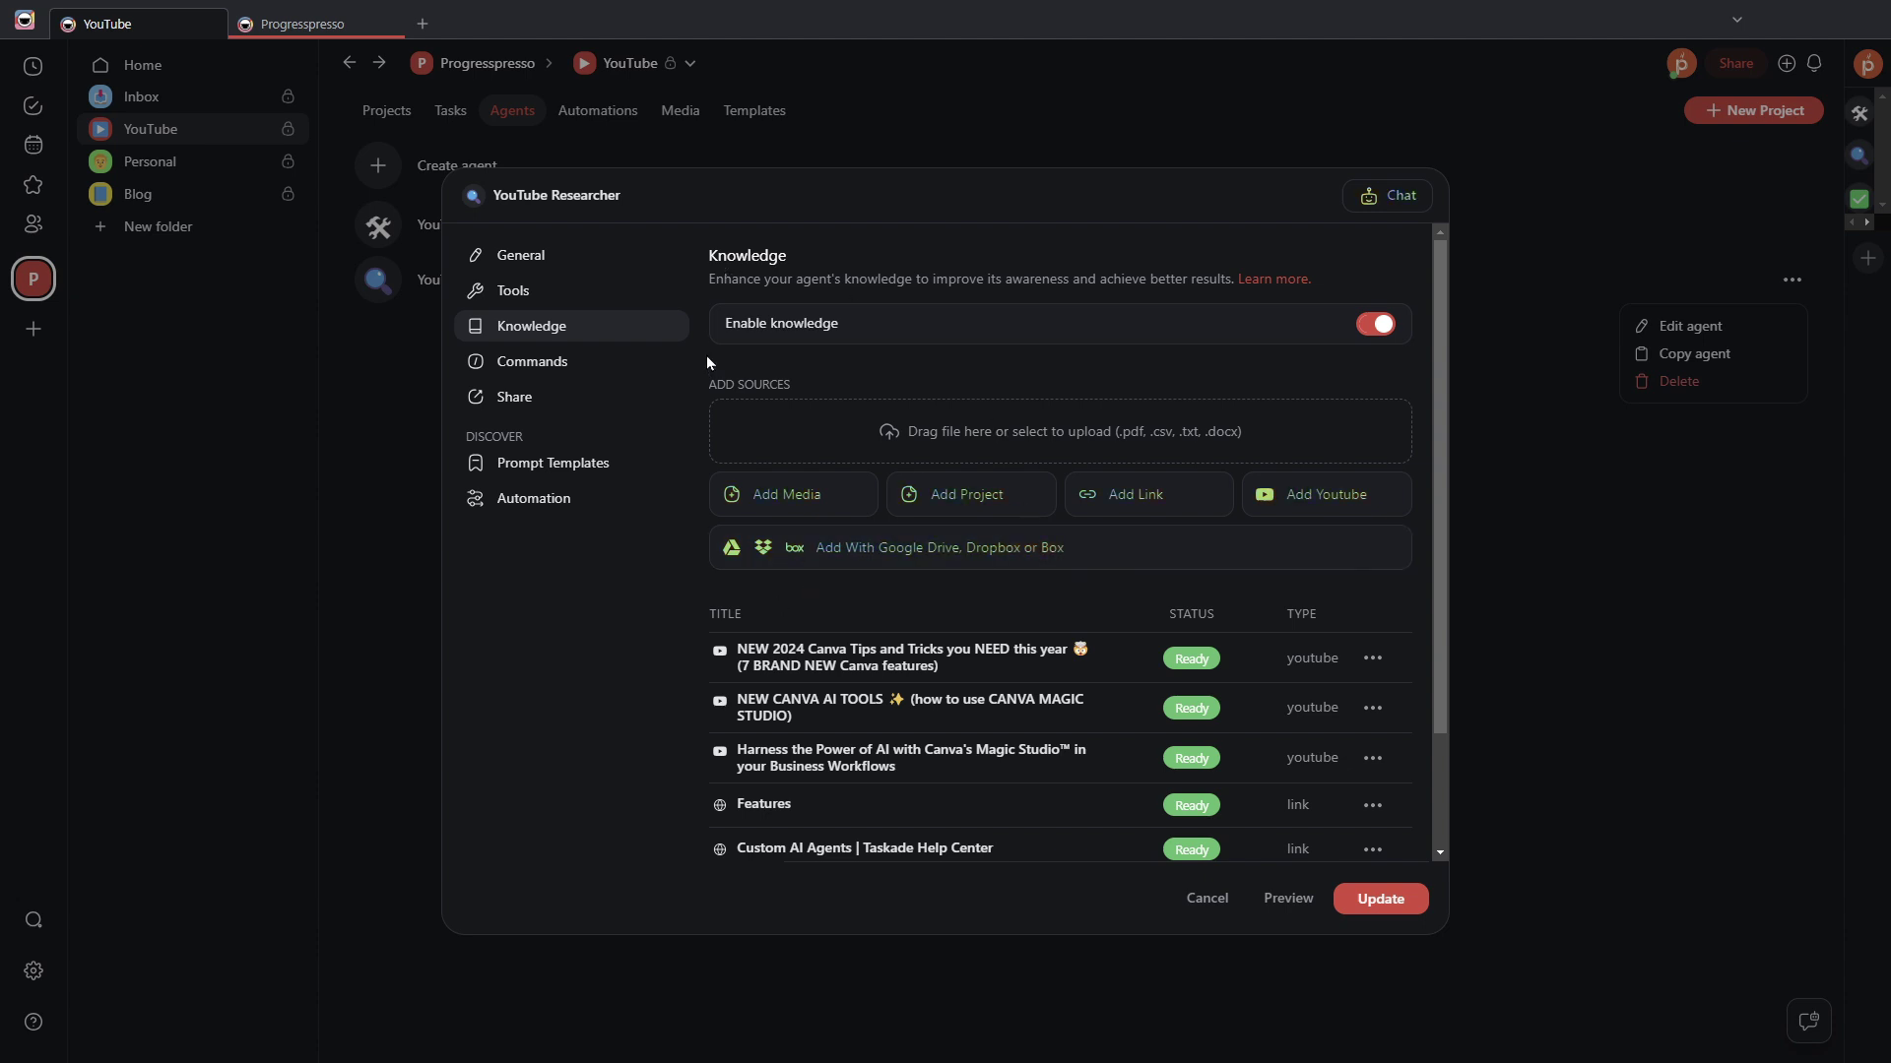
{"action": "left_click", "coordinate": [611, 377]}
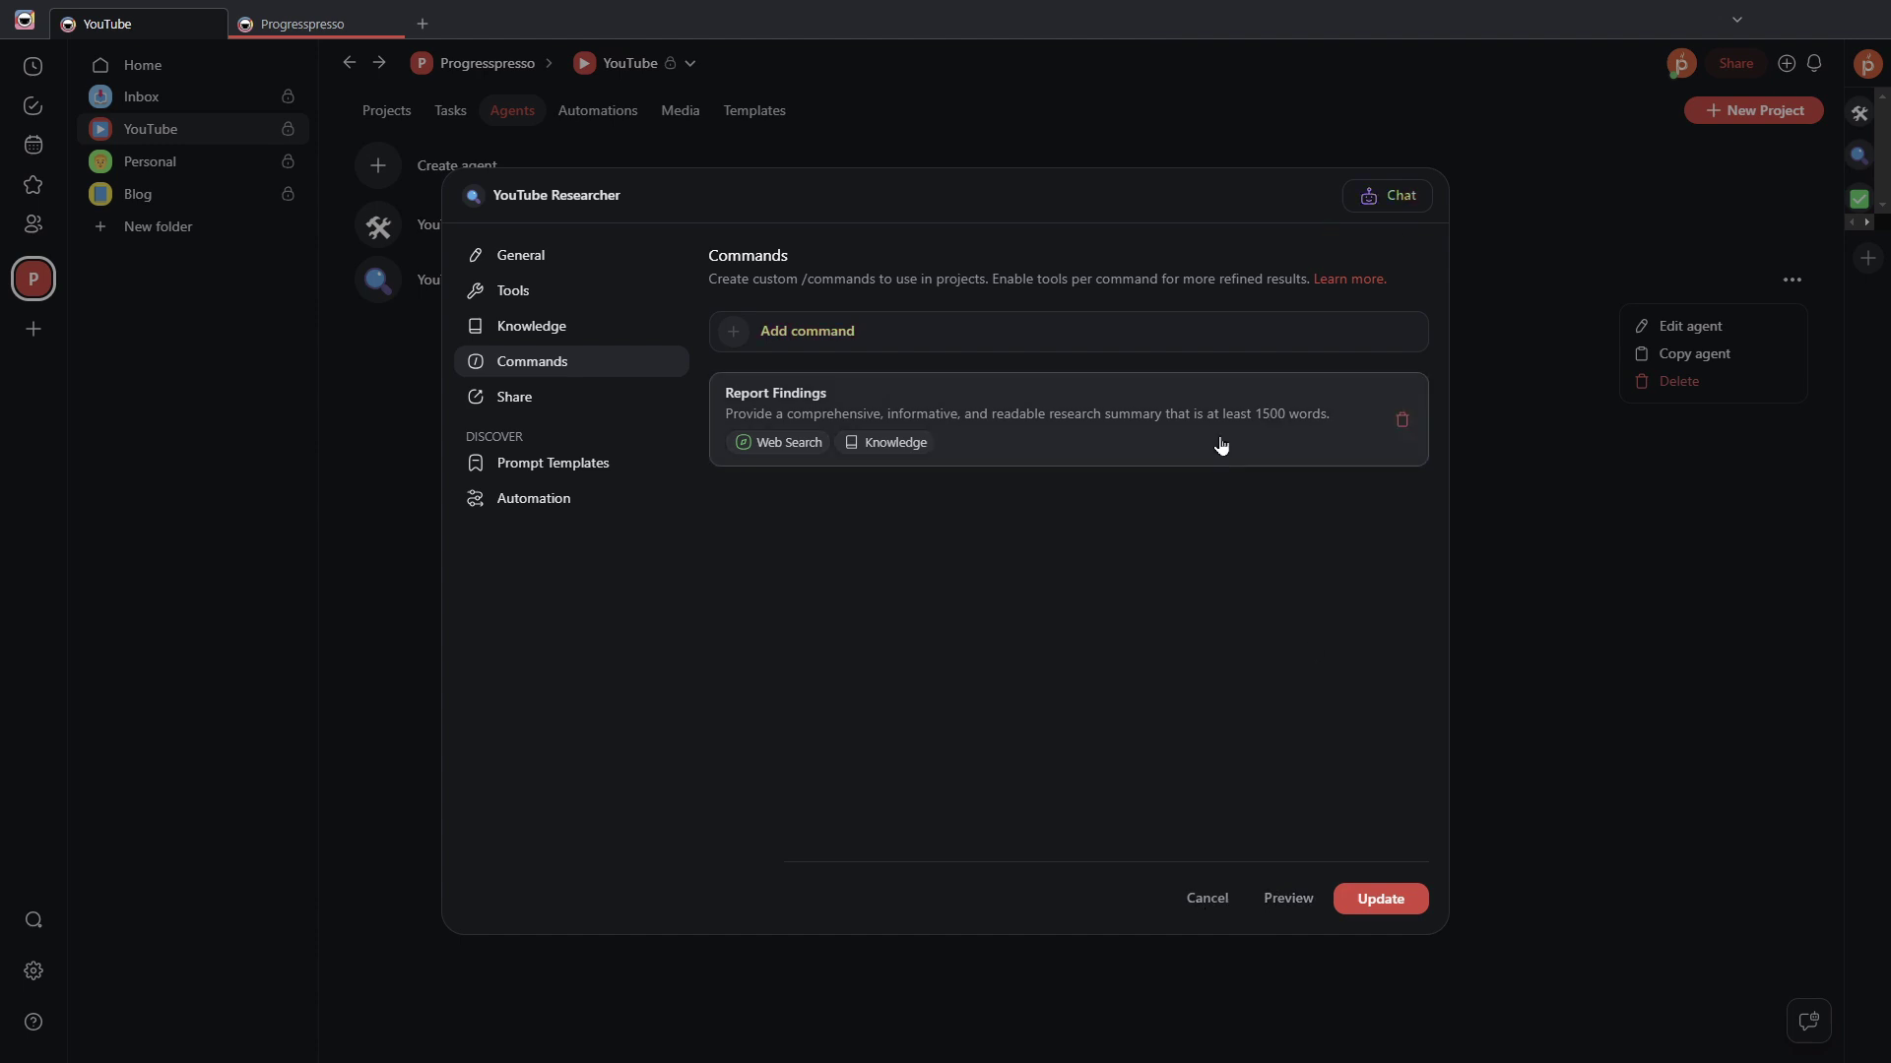
Step: Exit the Researcher's settings discarding unsaved changes, then bring up YouTube Script Writer's options
{"action": "left_click", "coordinate": [1207, 899]}
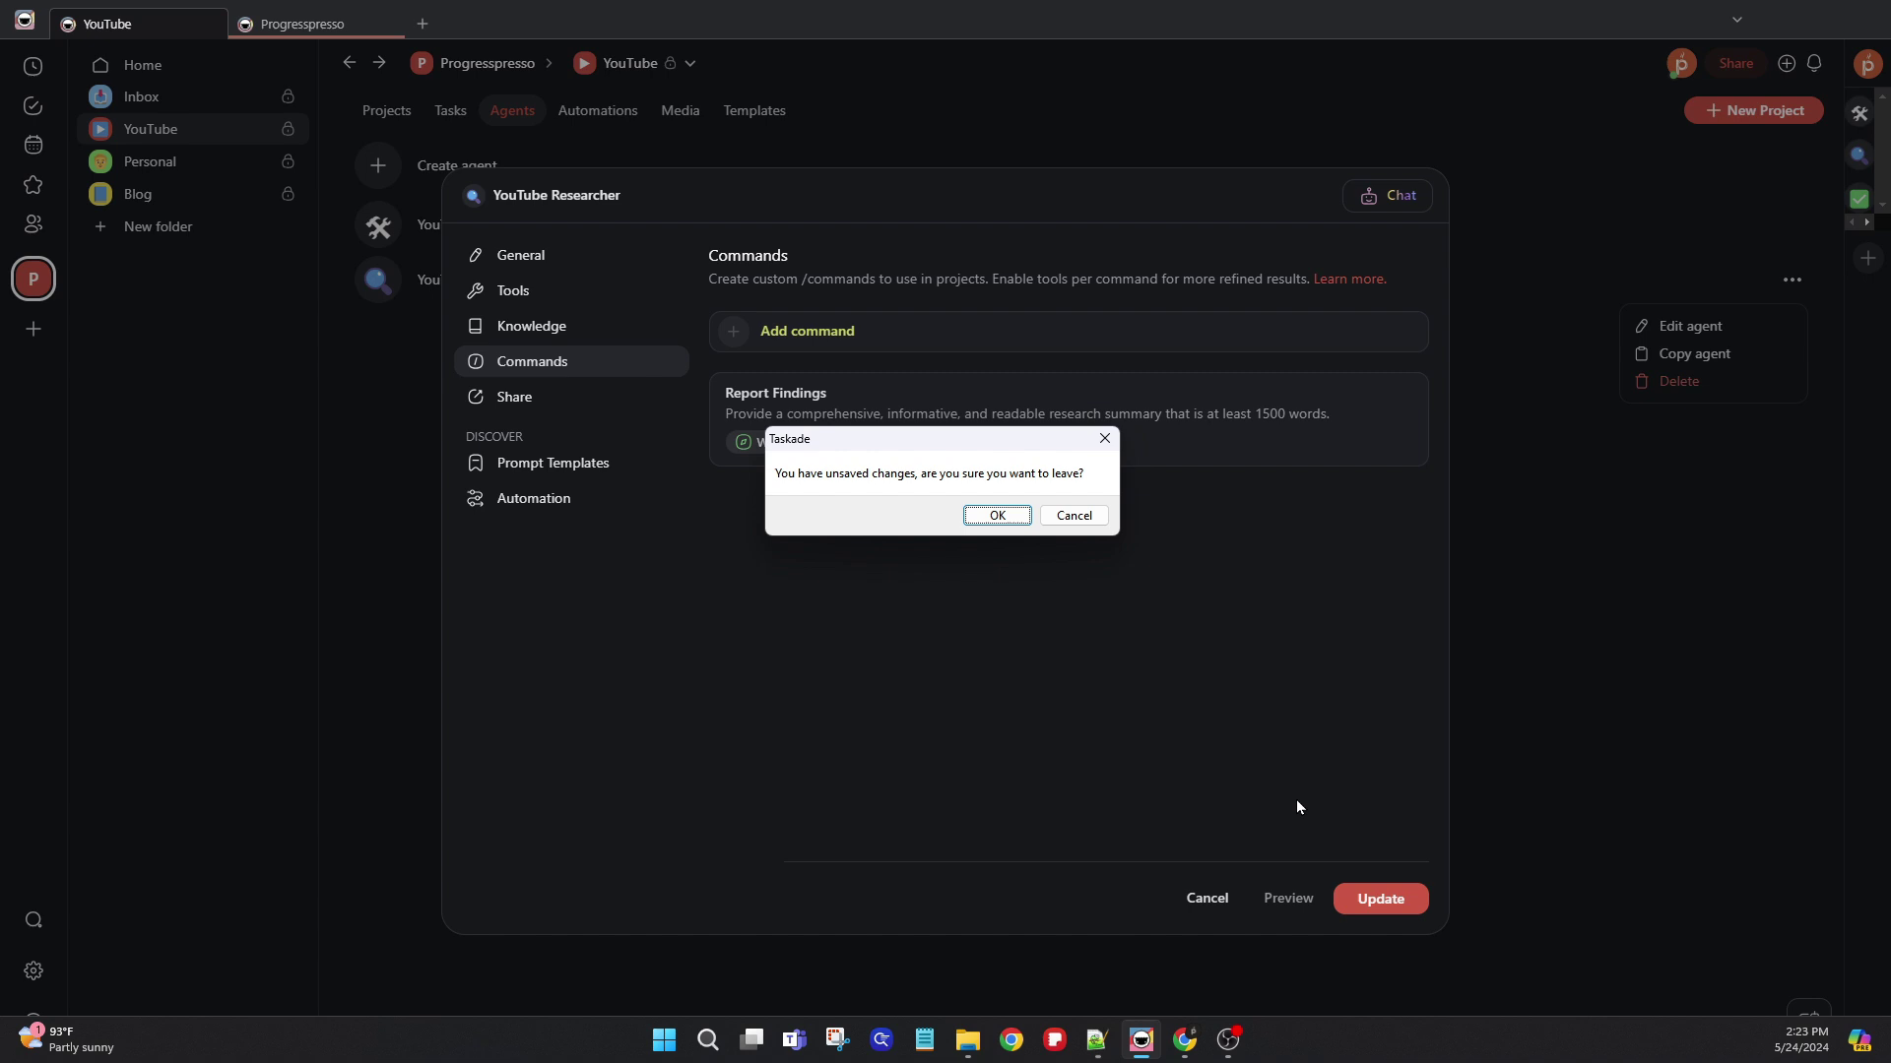
{"action": "key", "text": "Return"}
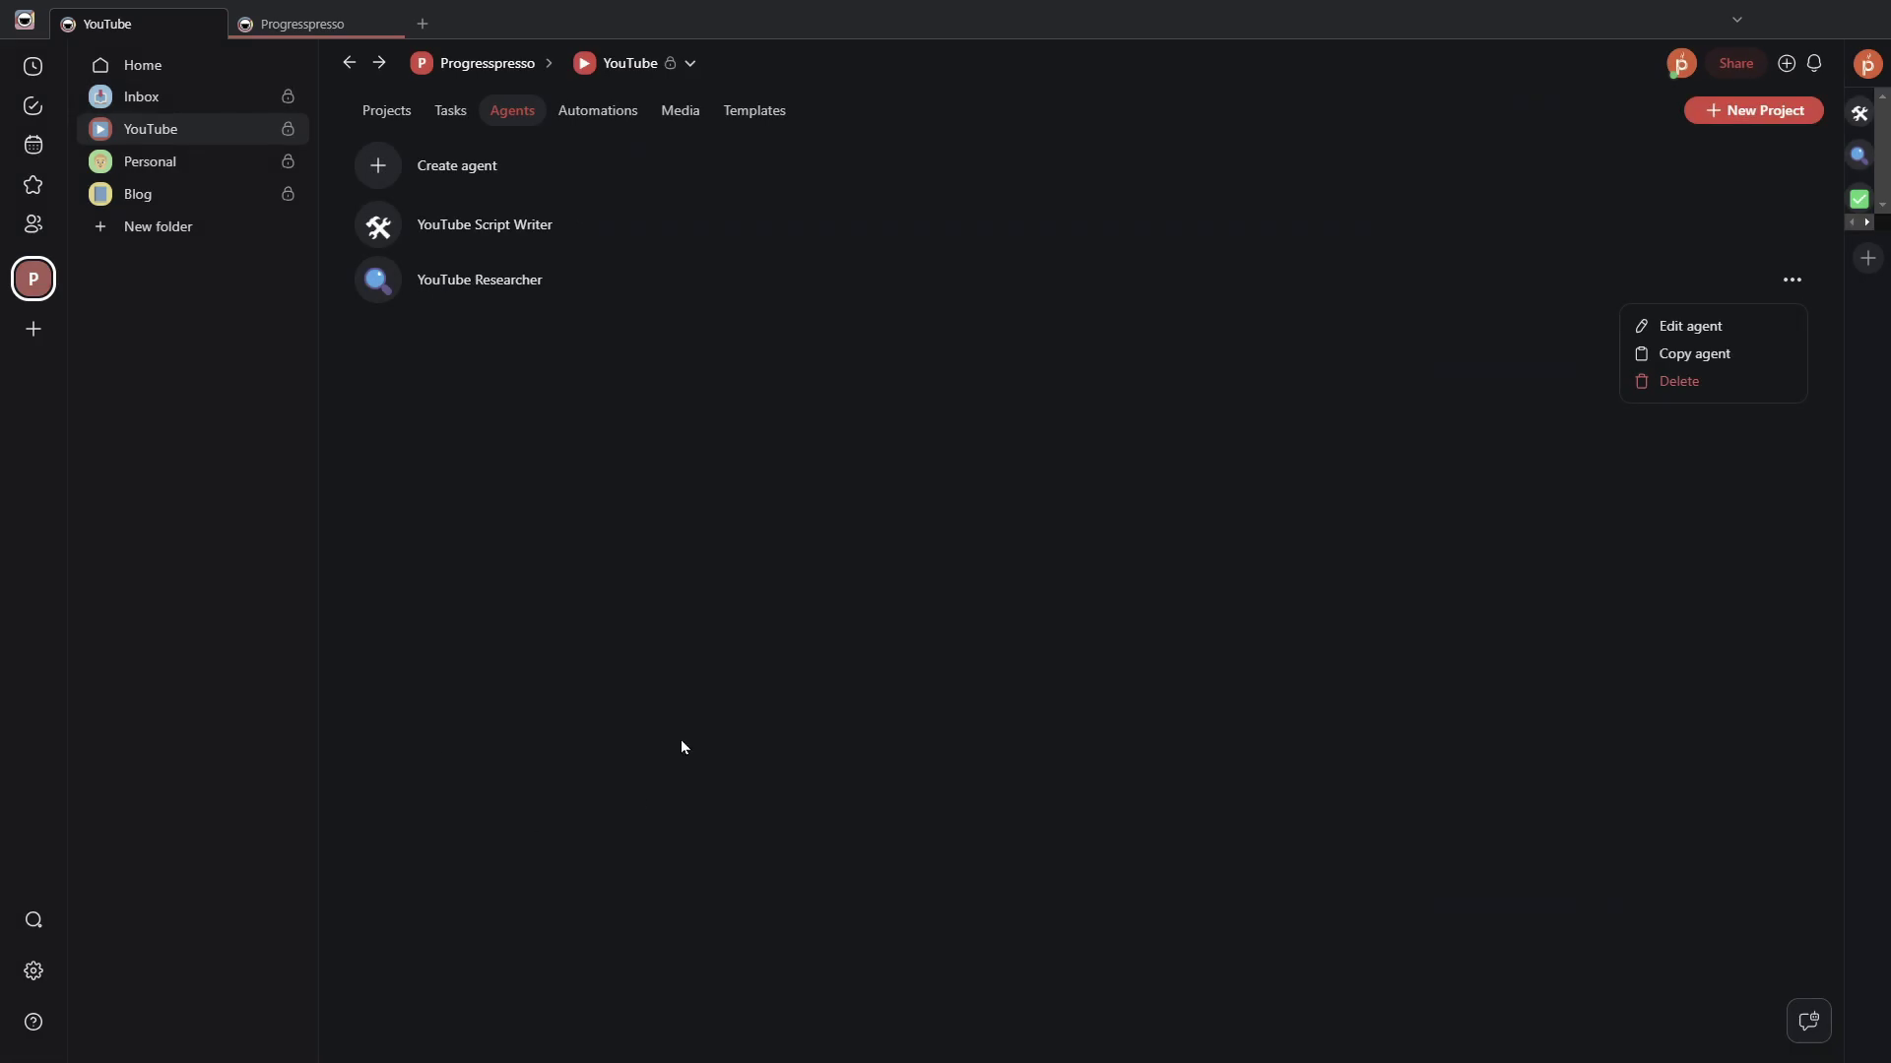
{"action": "left_click", "coordinate": [494, 226]}
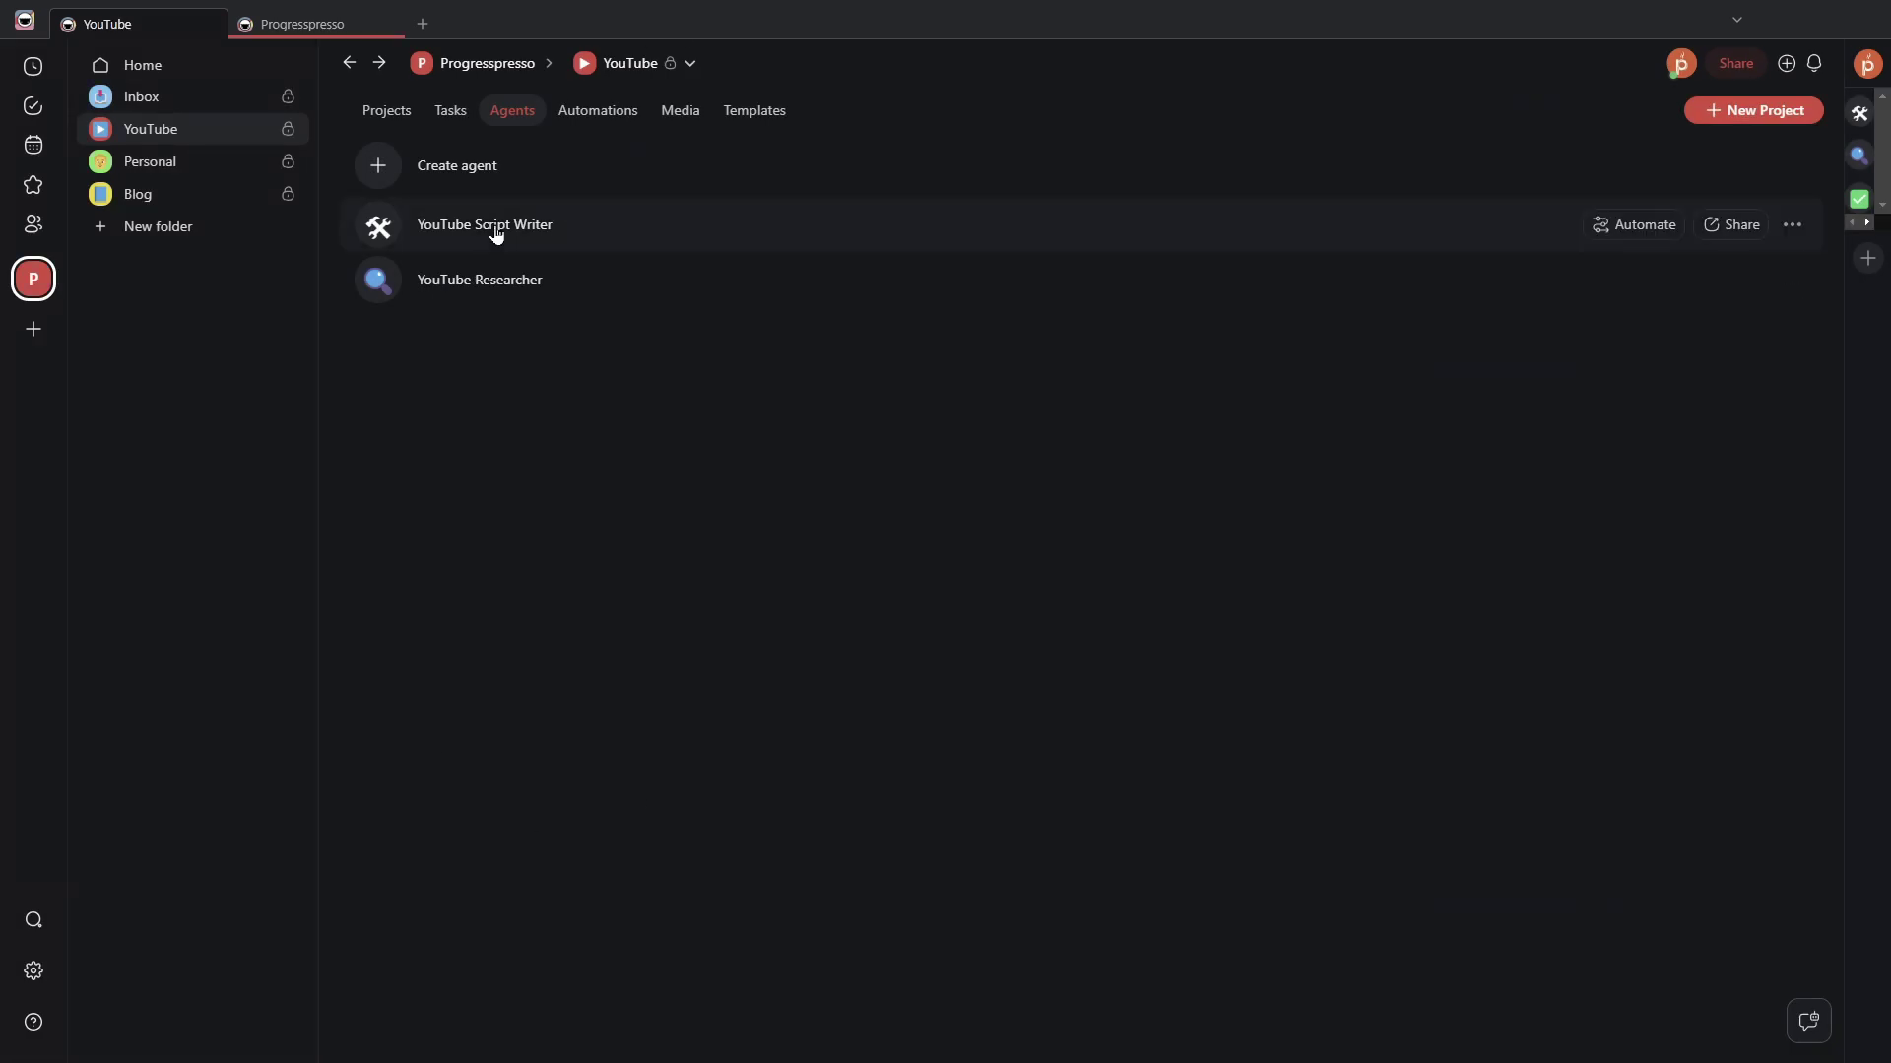
{"action": "left_click", "coordinate": [1792, 226]}
Step: Open the YouTube Script Writer's edit settings, briefly checking the Progresspresso tab
{"action": "left_click", "coordinate": [1695, 272]}
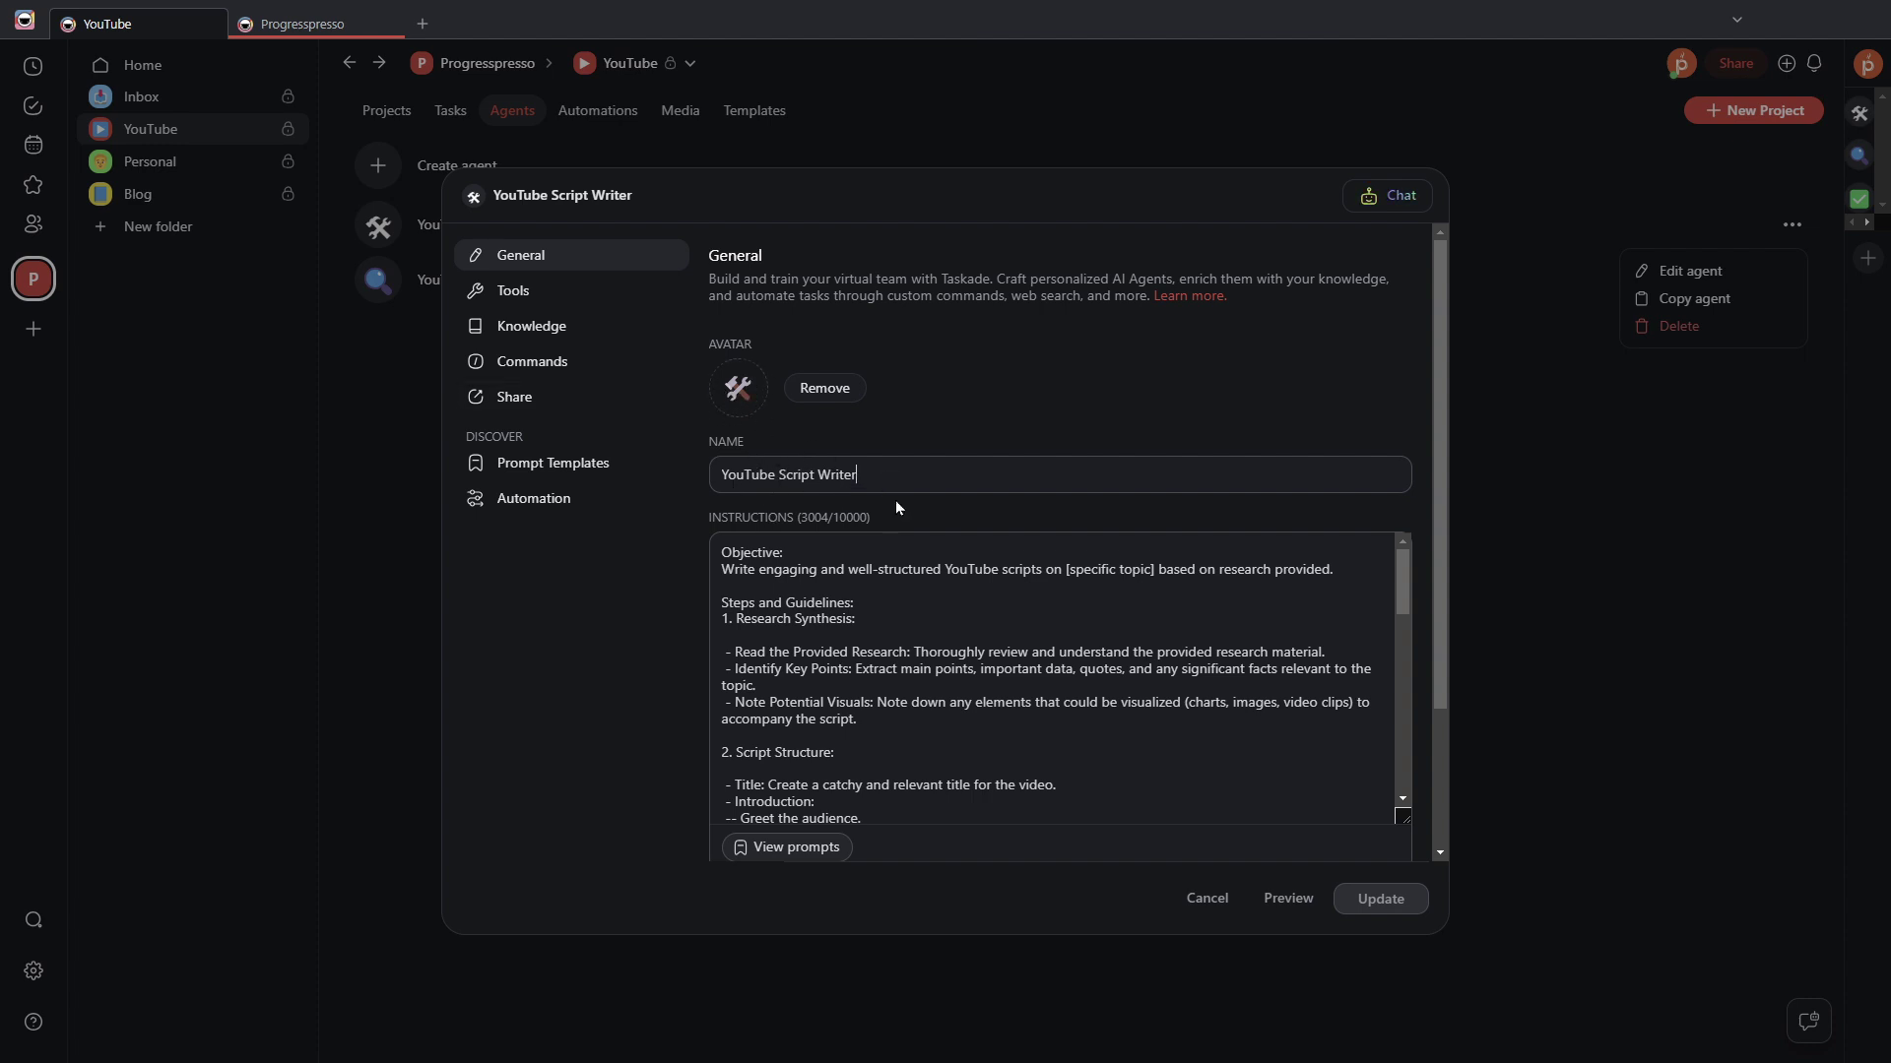
{"action": "scroll", "coordinate": [898, 508], "scroll_direction": "down", "scroll_amount": 2}
{"action": "scroll", "coordinate": [1054, 581], "scroll_direction": "down", "scroll_amount": 3}
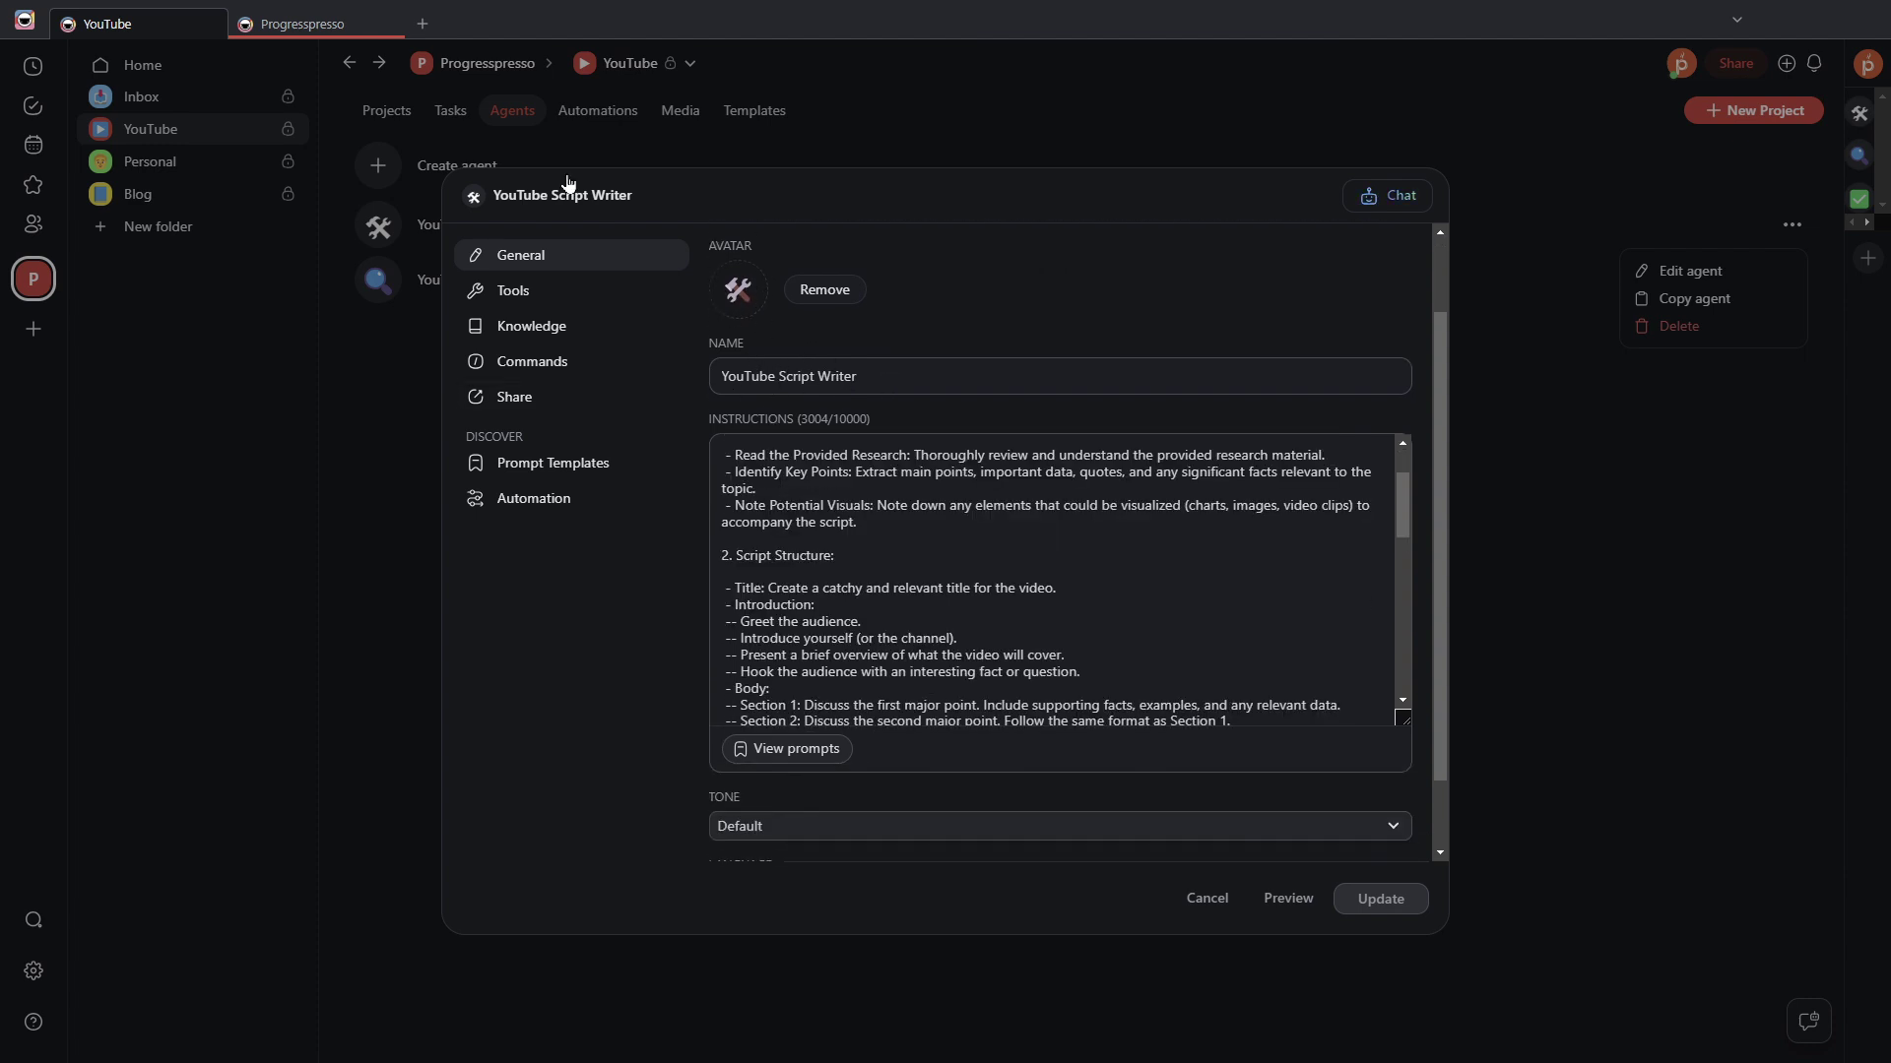
{"action": "left_click", "coordinate": [324, 11]}
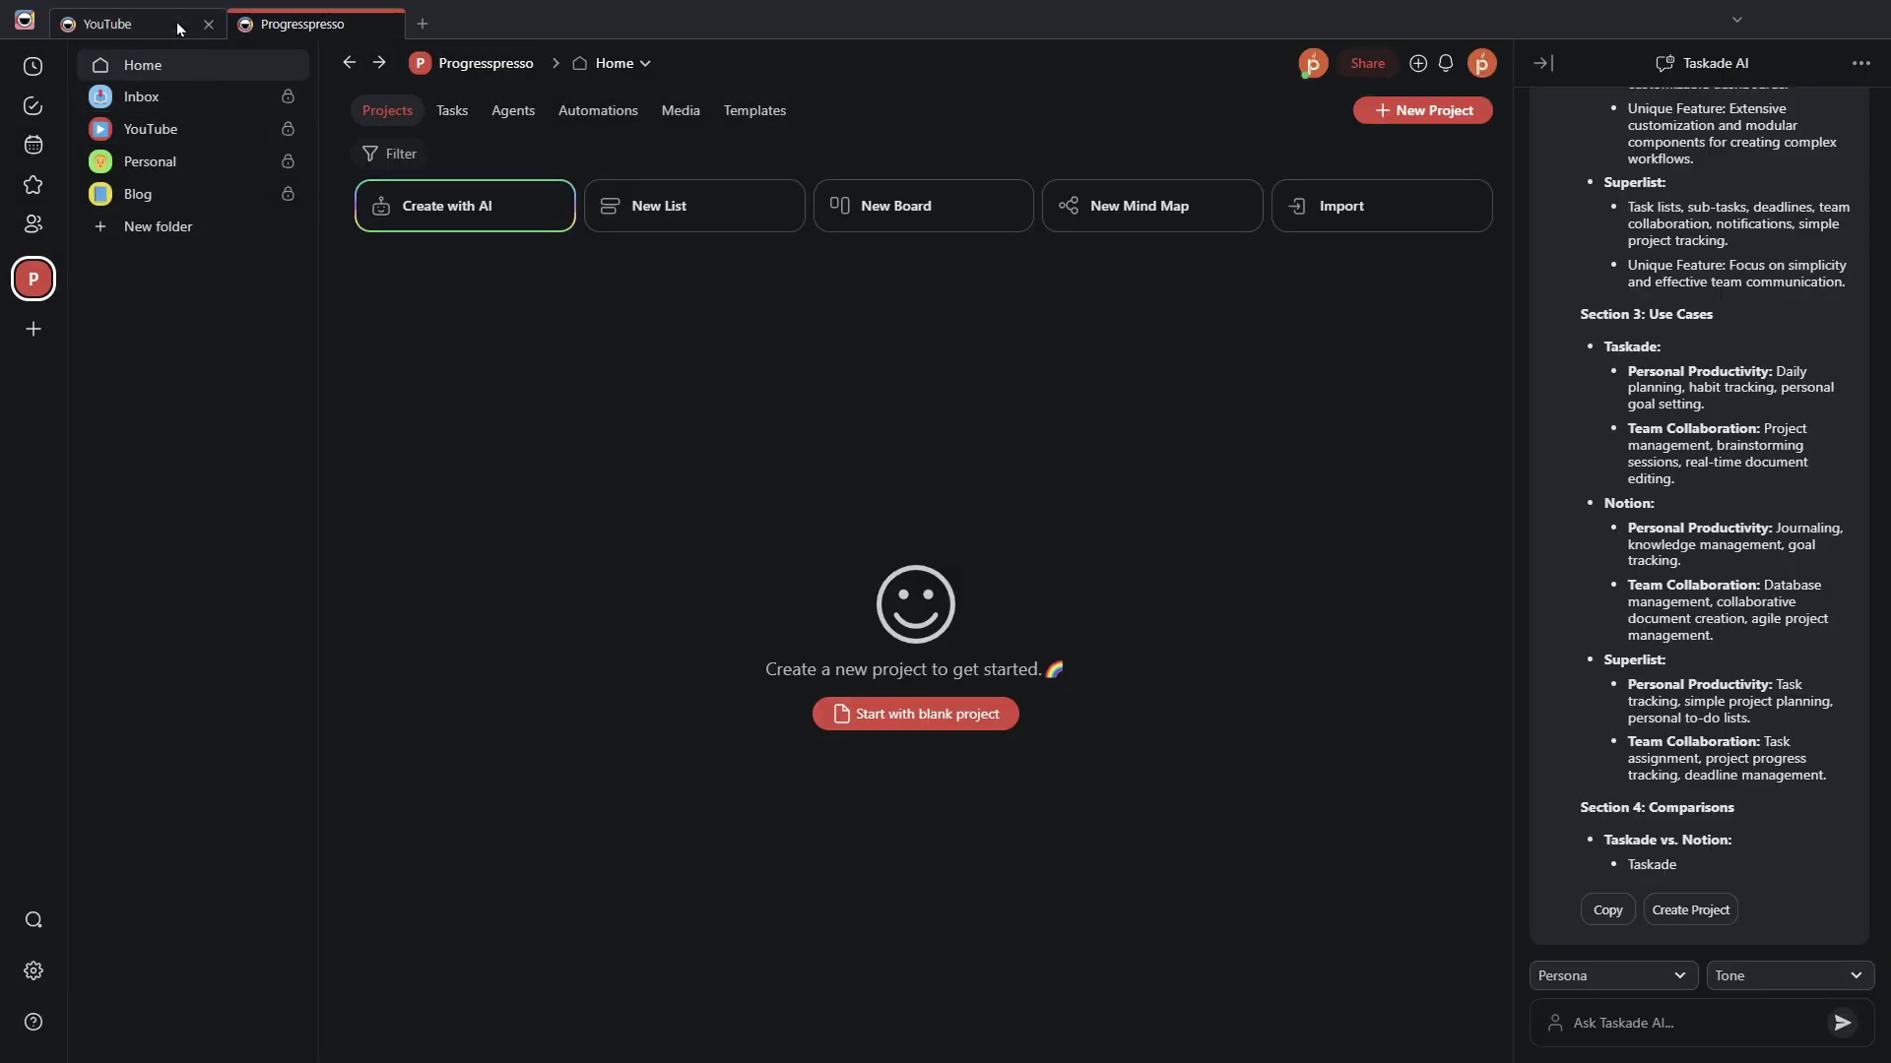
{"action": "left_click", "coordinate": [179, 26]}
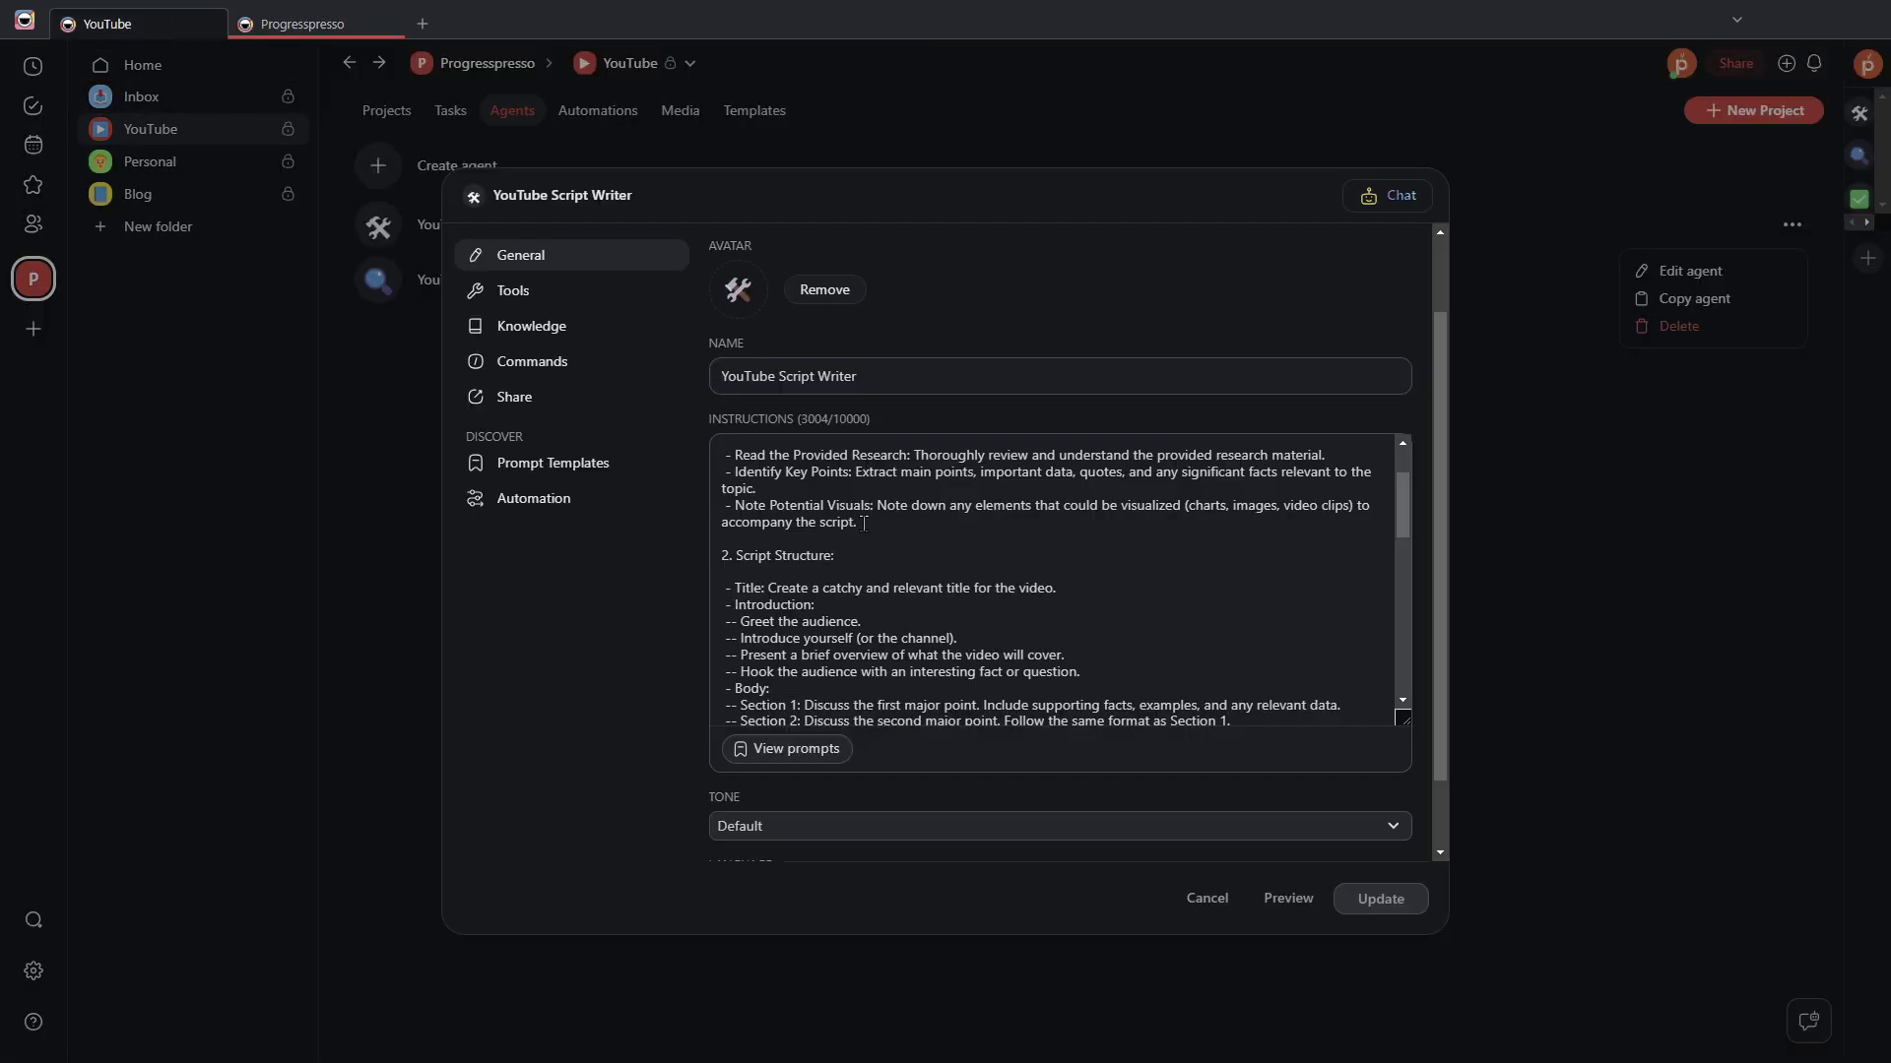
Step: Read through the Script Writer's instructions, then view its Tools listing Web Search
{"action": "scroll", "coordinate": [864, 523], "scroll_direction": "up", "scroll_amount": 2}
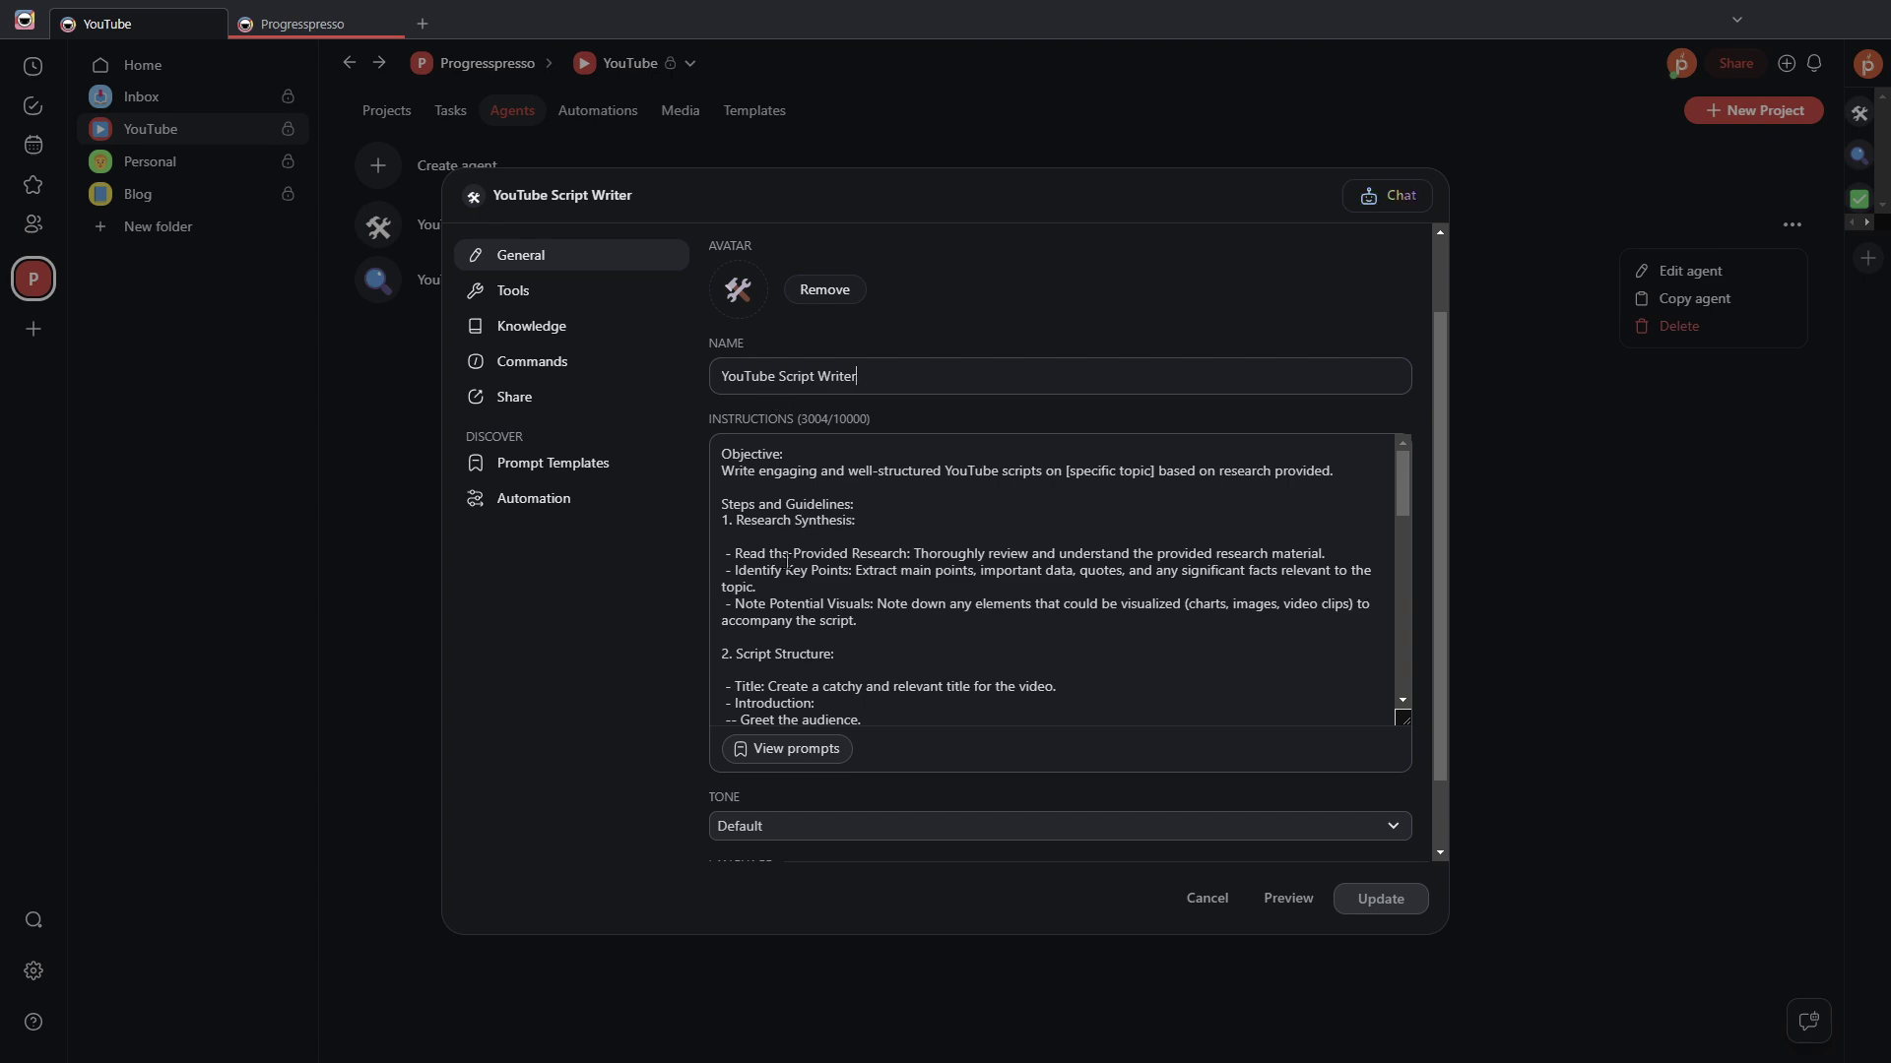
{"action": "scroll", "coordinate": [996, 603], "scroll_direction": "down", "scroll_amount": 2}
{"action": "scroll", "coordinate": [901, 575], "scroll_direction": "up", "scroll_amount": 2}
{"action": "scroll", "coordinate": [886, 586], "scroll_direction": "down", "scroll_amount": 12}
{"action": "scroll", "coordinate": [873, 596], "scroll_direction": "down", "scroll_amount": 3}
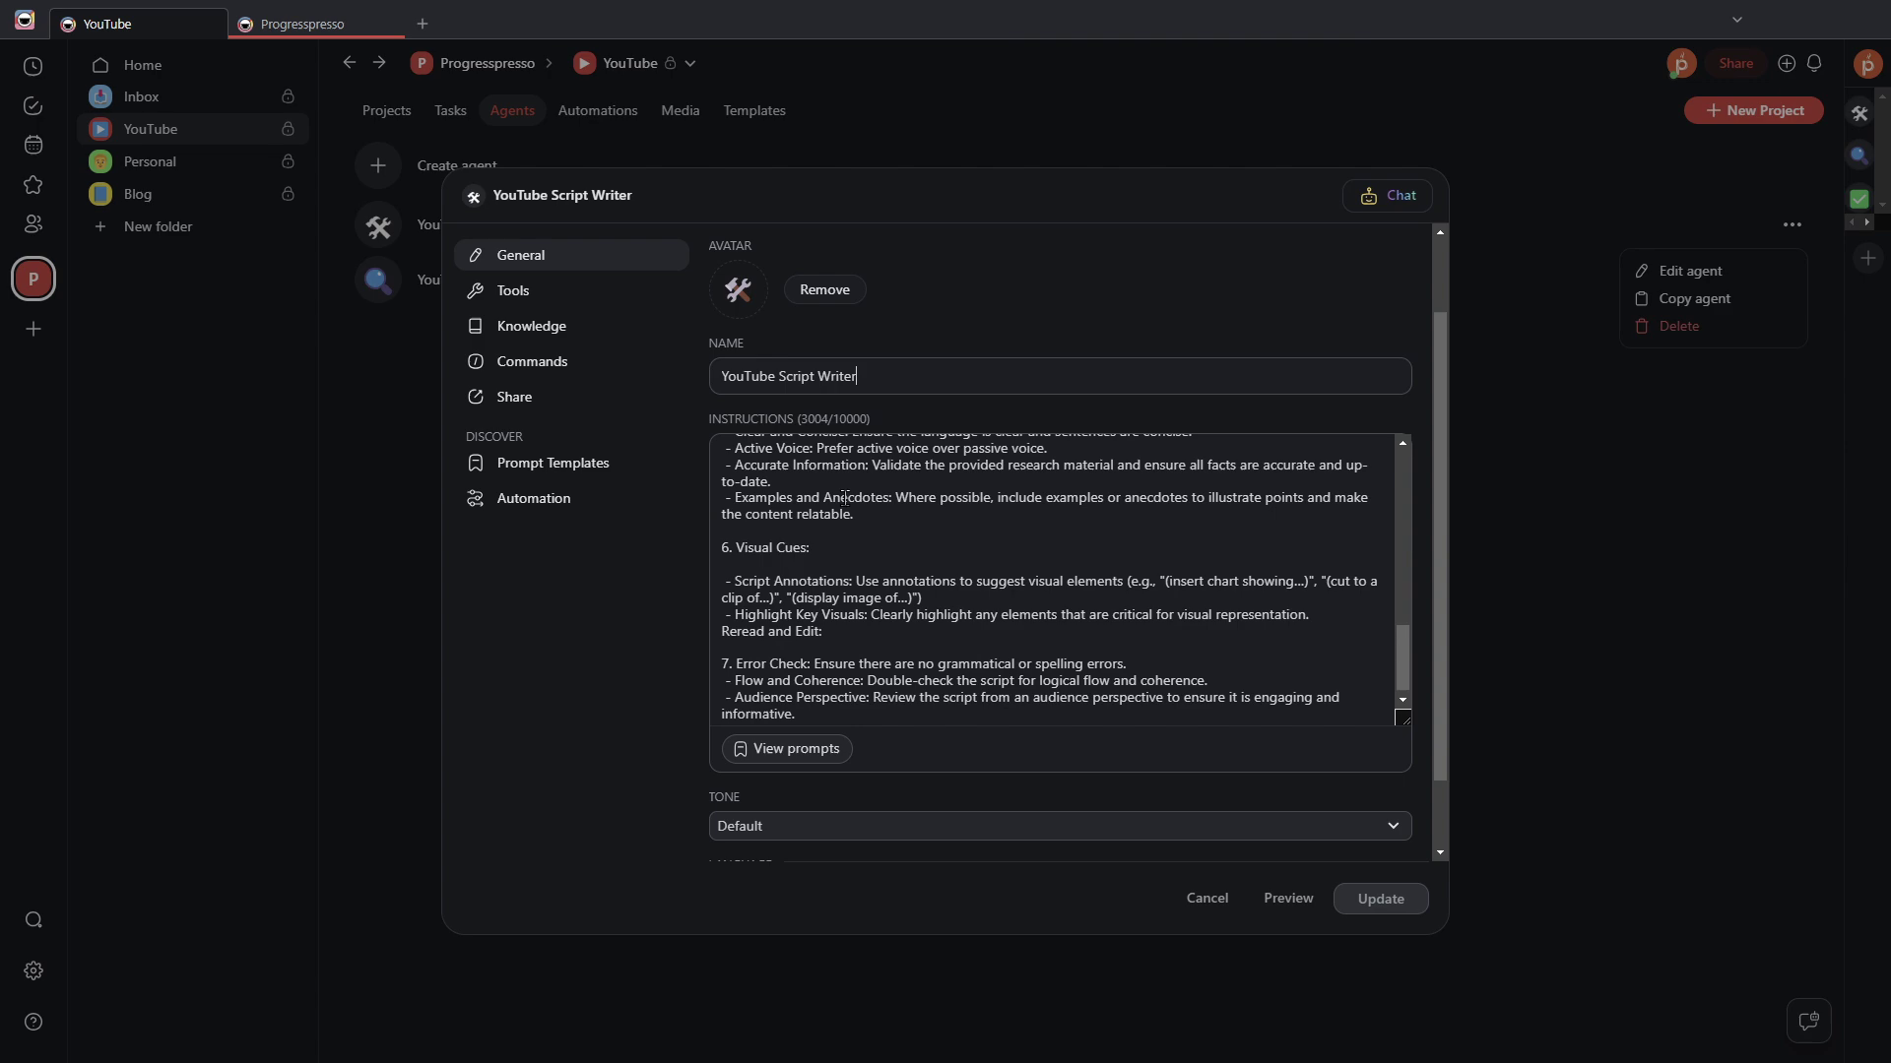
{"action": "scroll", "coordinate": [808, 507], "scroll_direction": "up", "scroll_amount": 15}
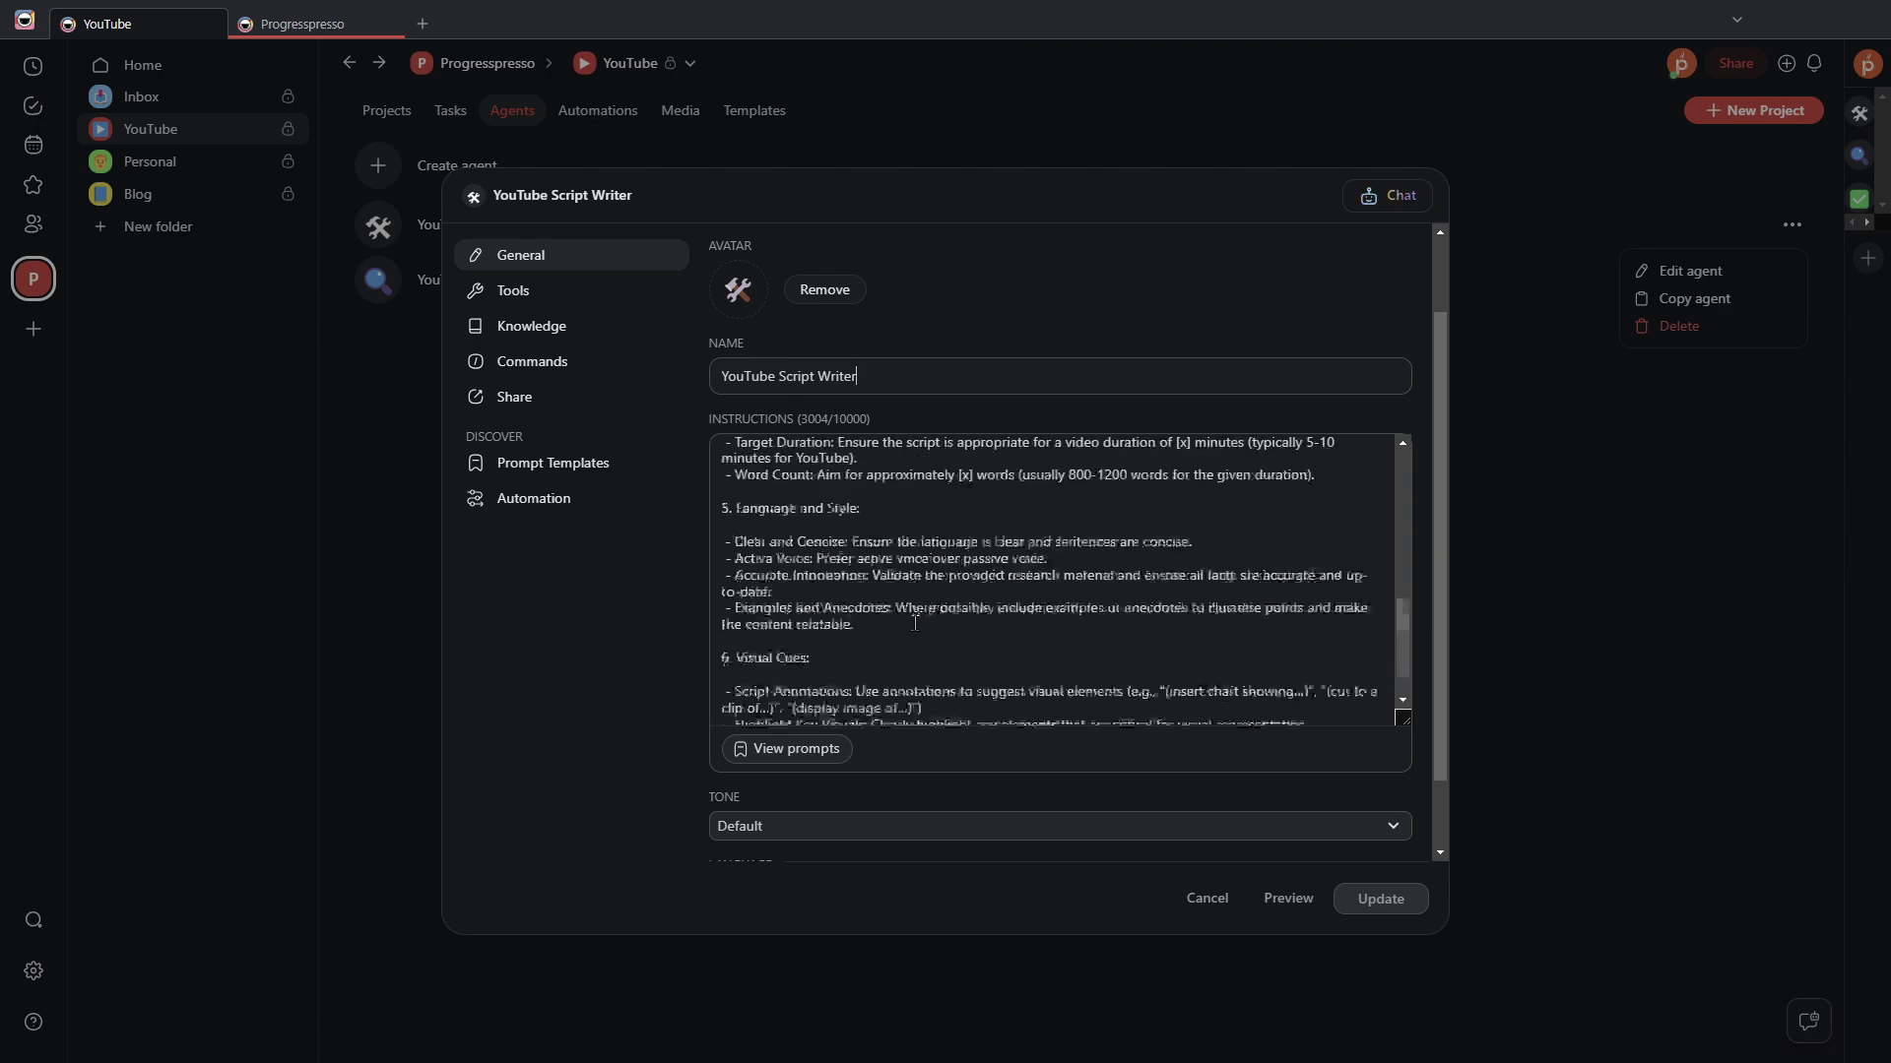
{"action": "scroll", "coordinate": [887, 571], "scroll_direction": "up", "scroll_amount": 2}
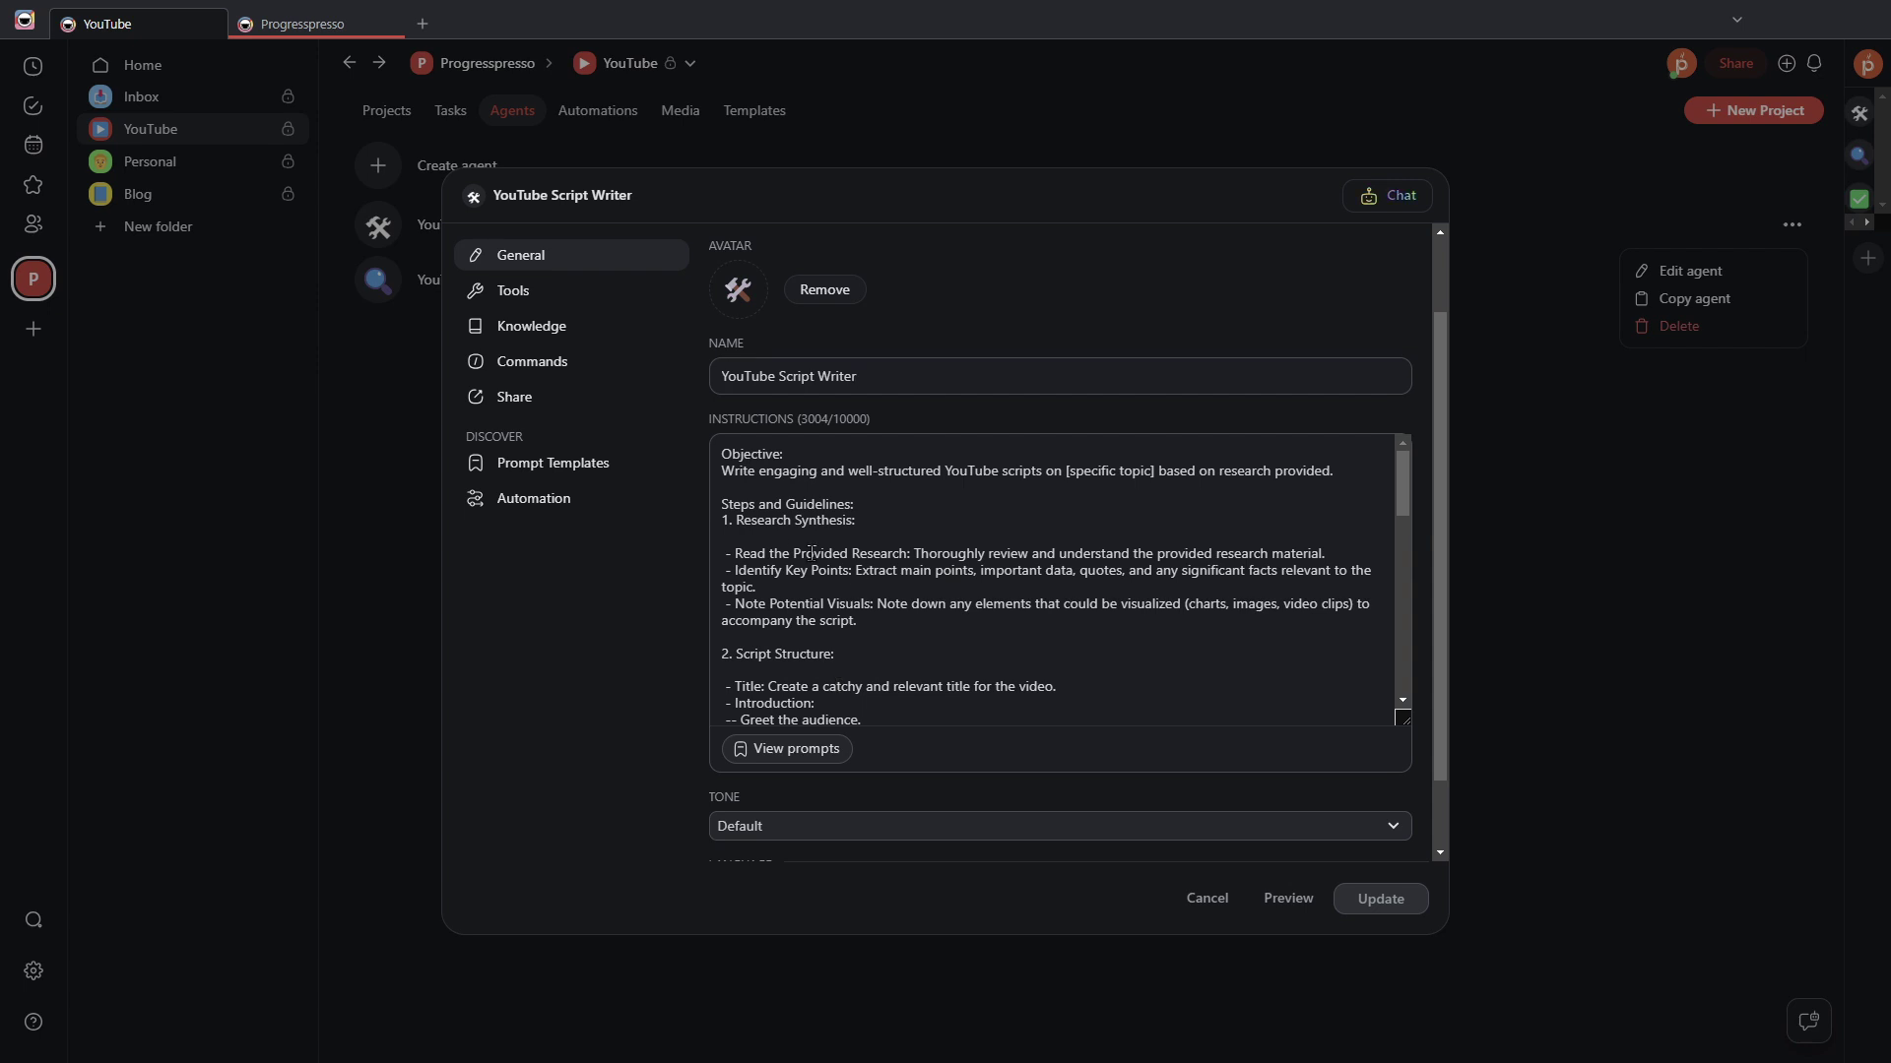
{"action": "scroll", "coordinate": [862, 545], "scroll_direction": "down", "scroll_amount": 9}
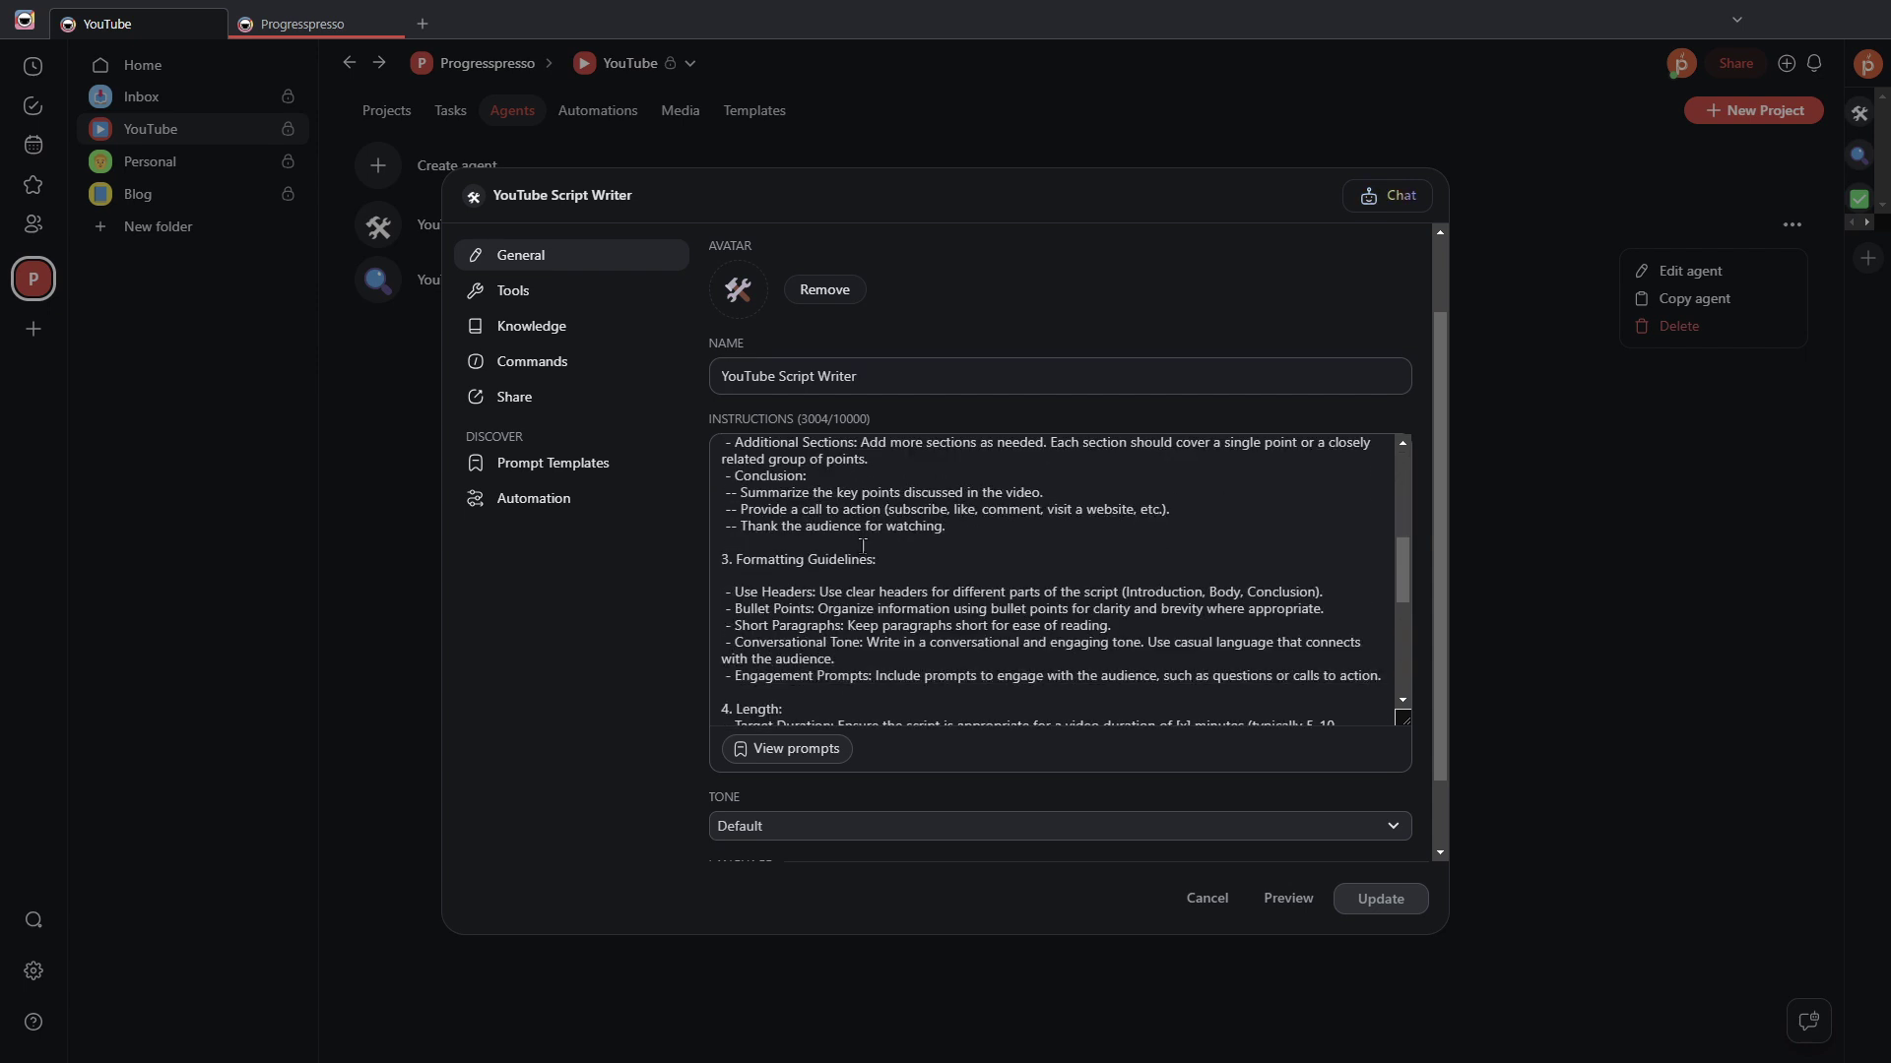
{"action": "left_click", "coordinate": [480, 287]}
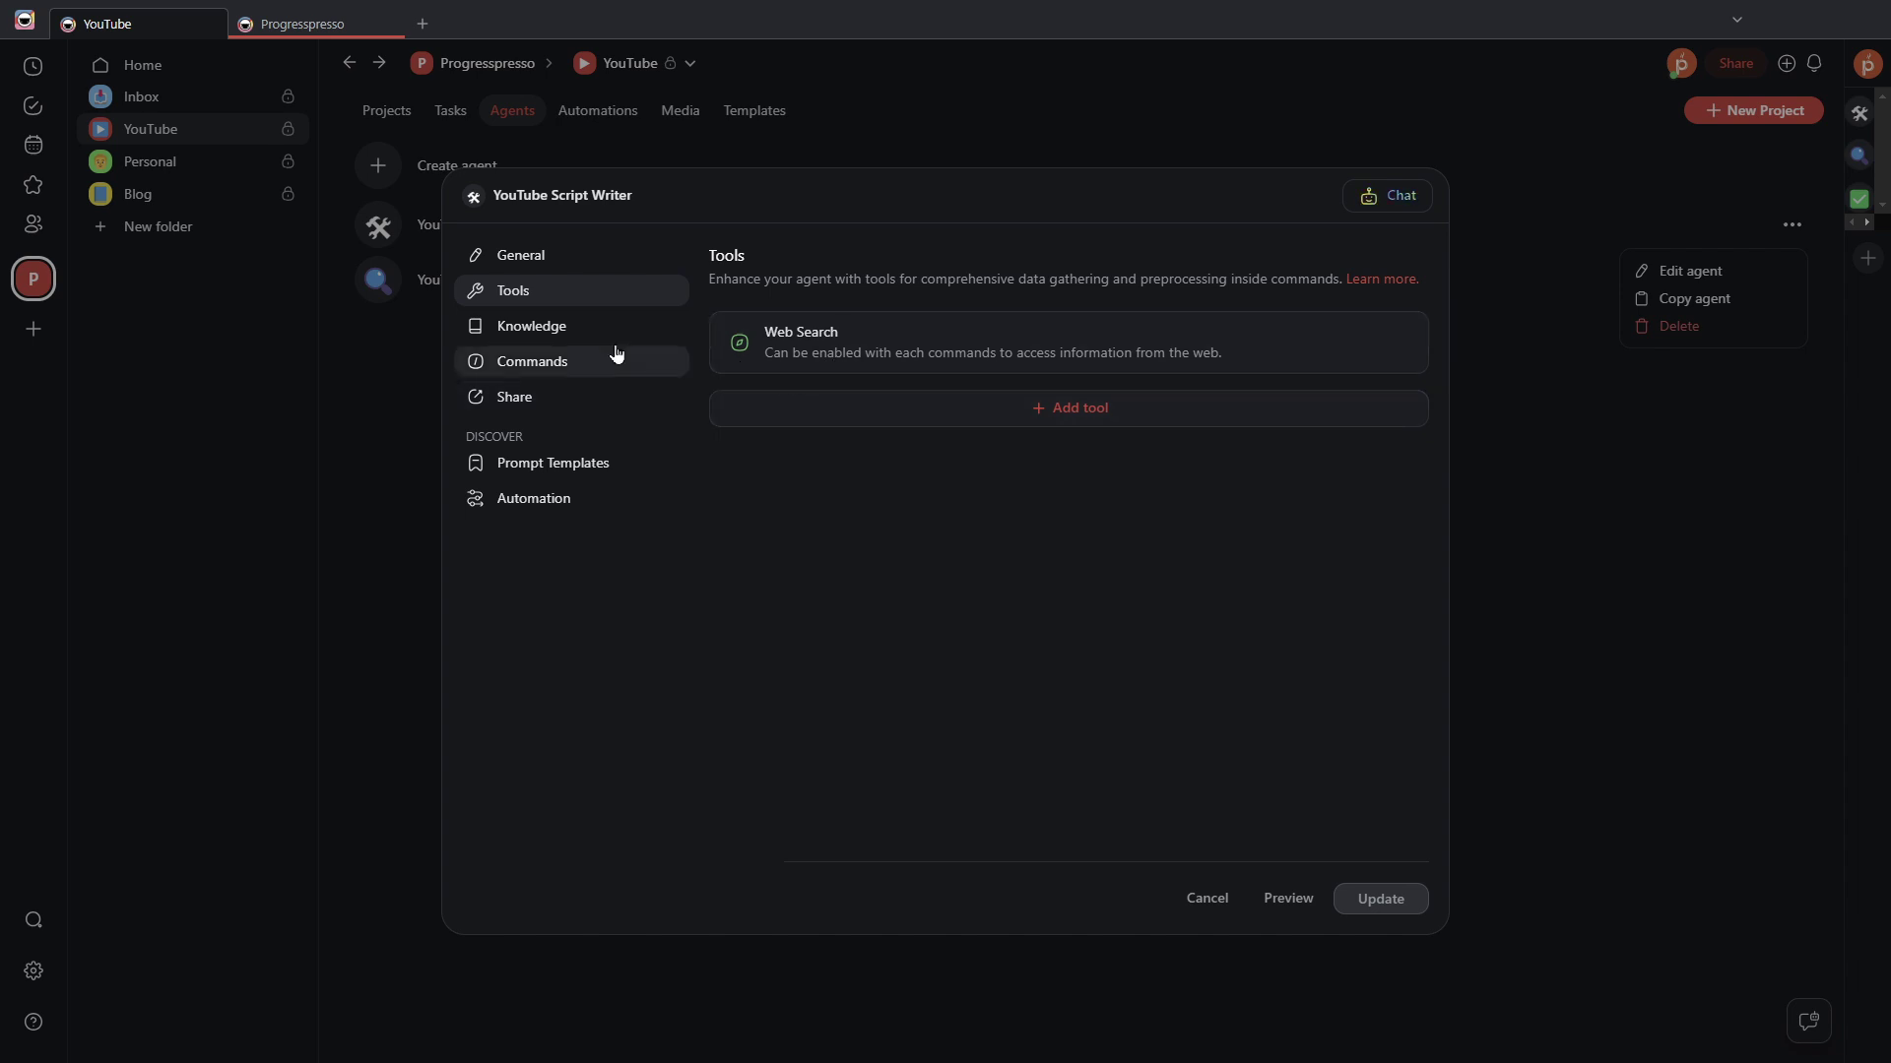
Step: View the Script Writer's Knowledge, then its Commands showing Write YouTube Video Script
{"action": "left_click", "coordinate": [554, 344]}
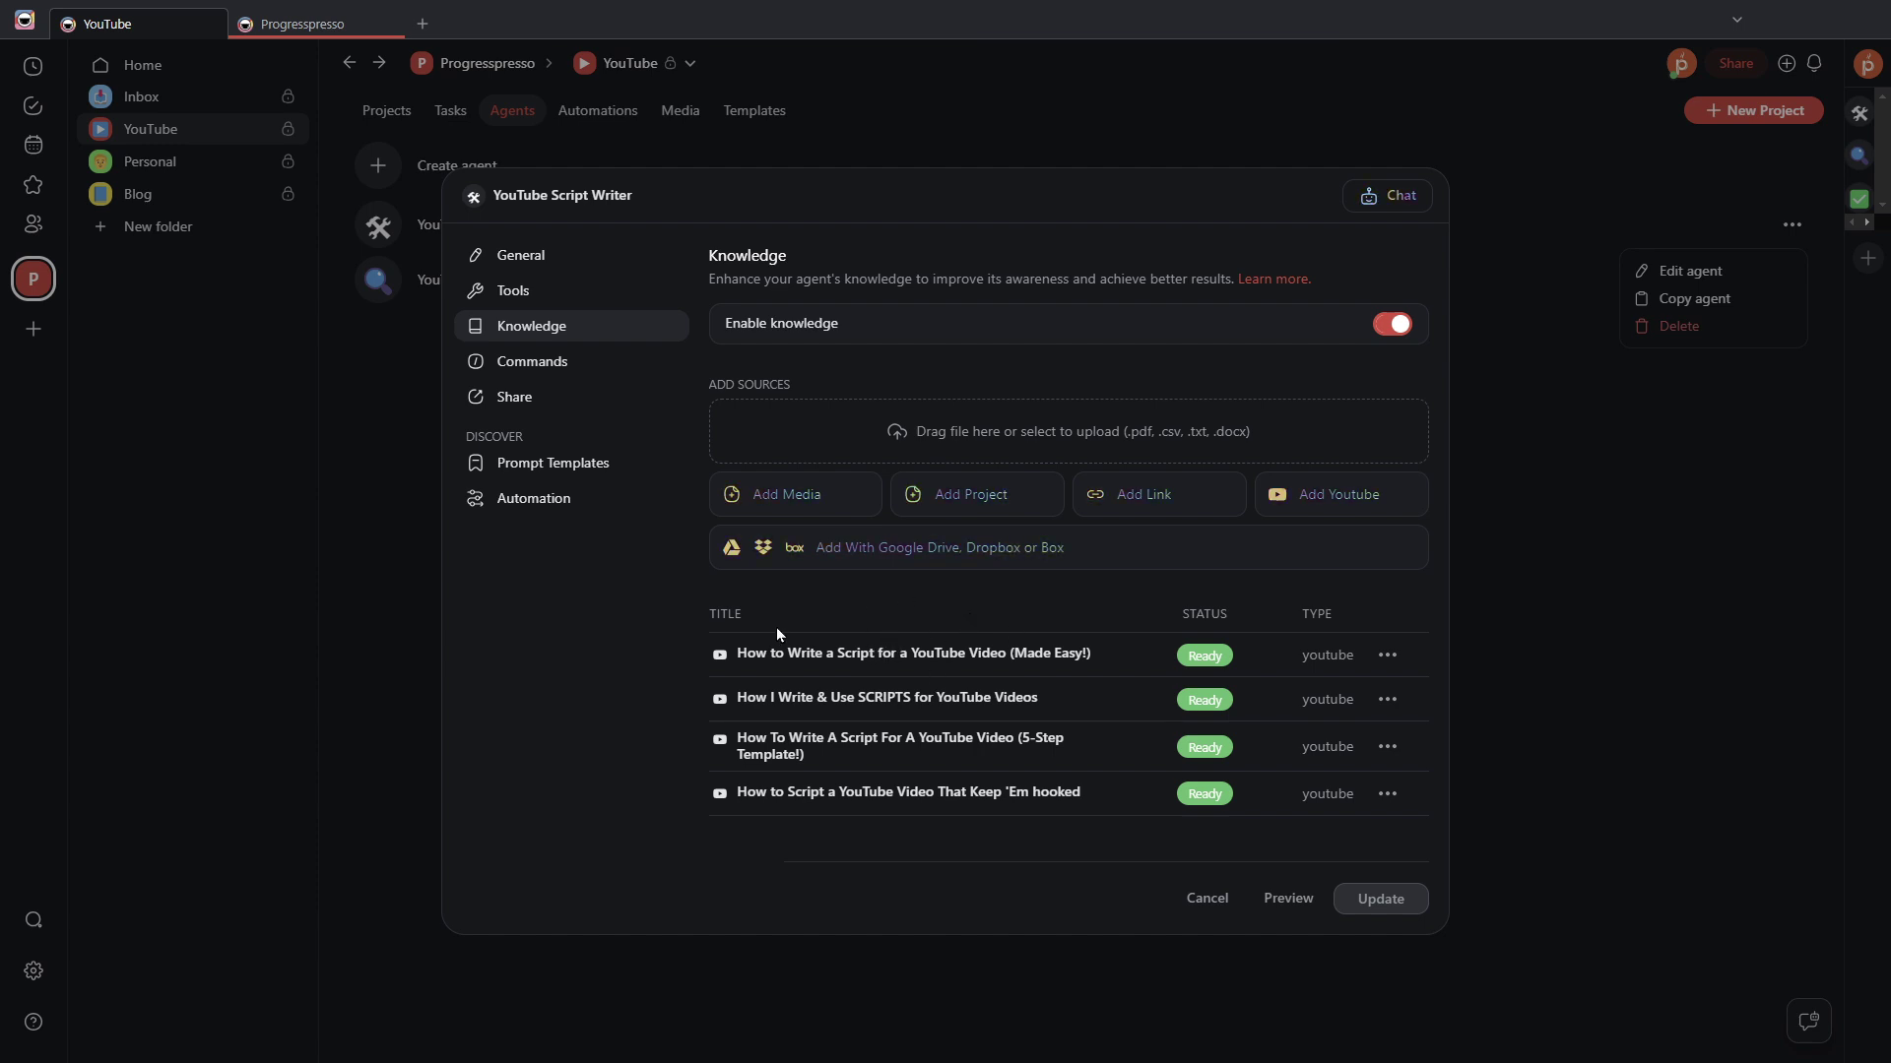
{"action": "left_click", "coordinate": [584, 382]}
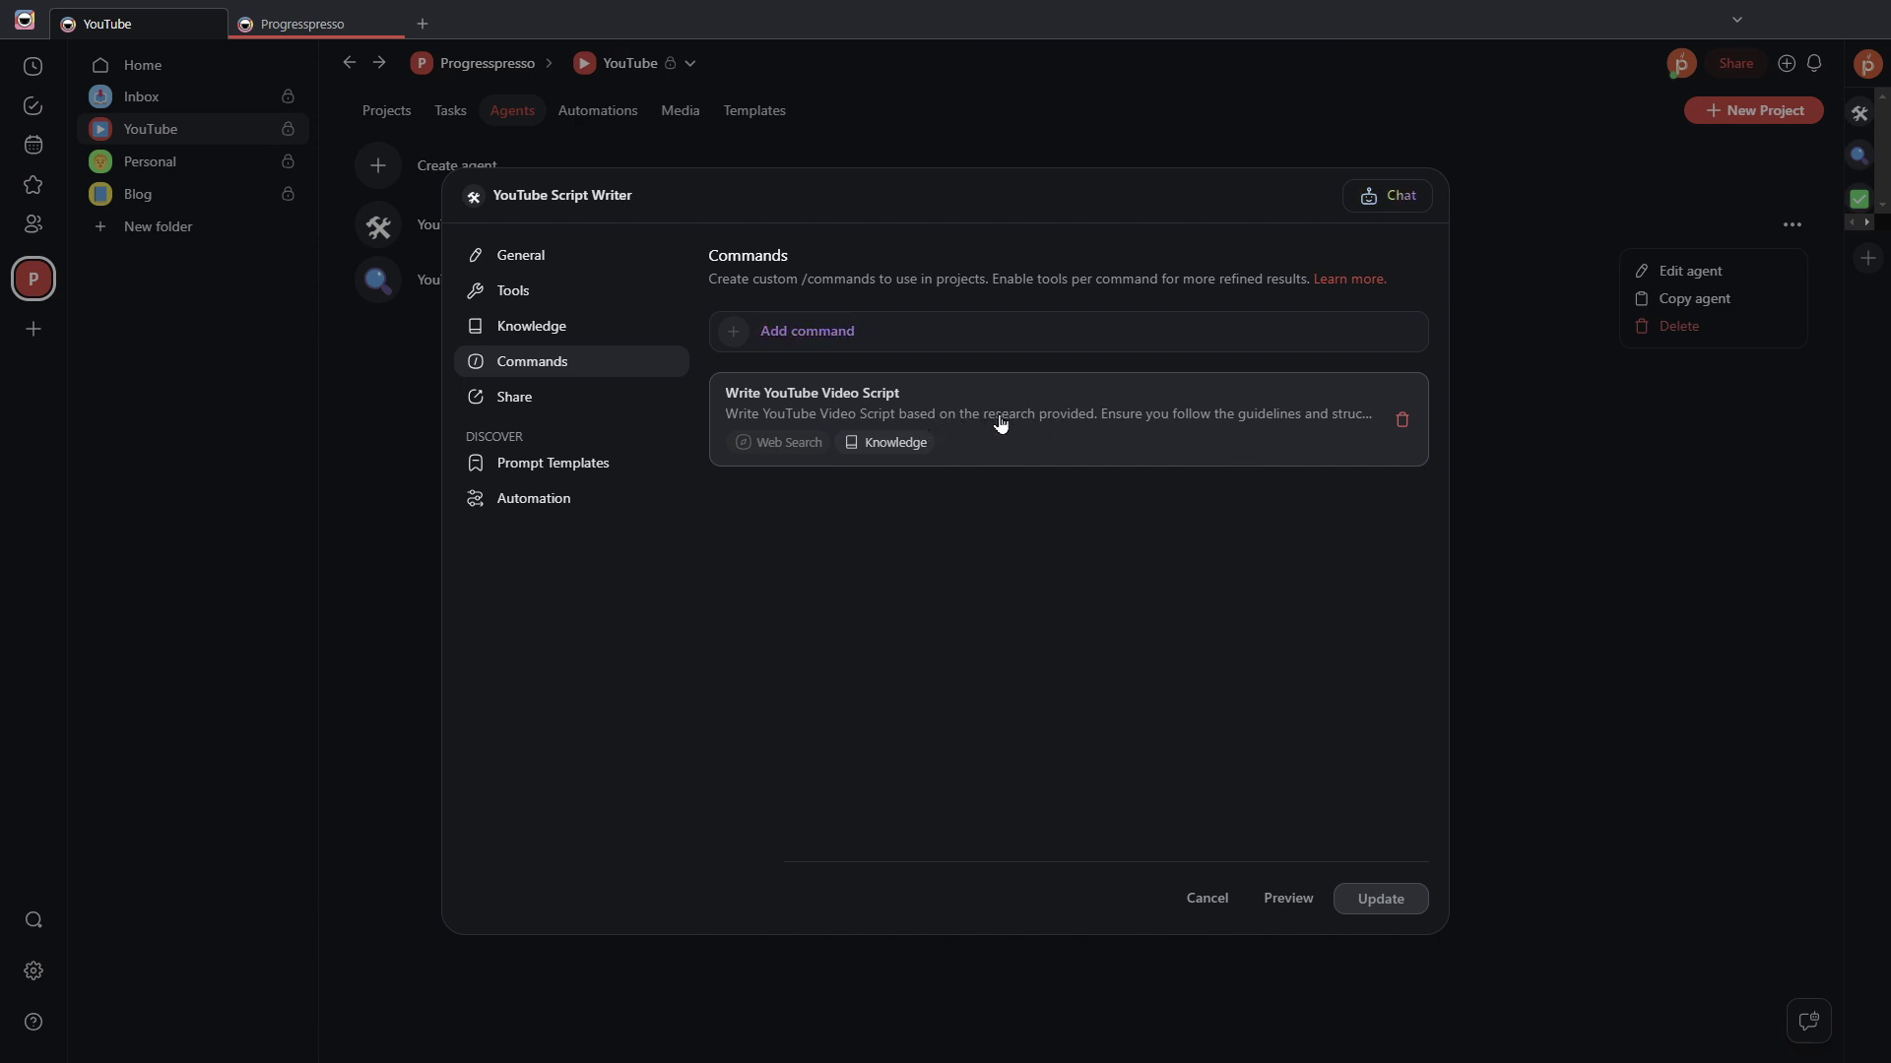
Step: Review the Write YouTube Video Script prompt, then close both editors without saving
{"action": "left_click", "coordinate": [1106, 418]}
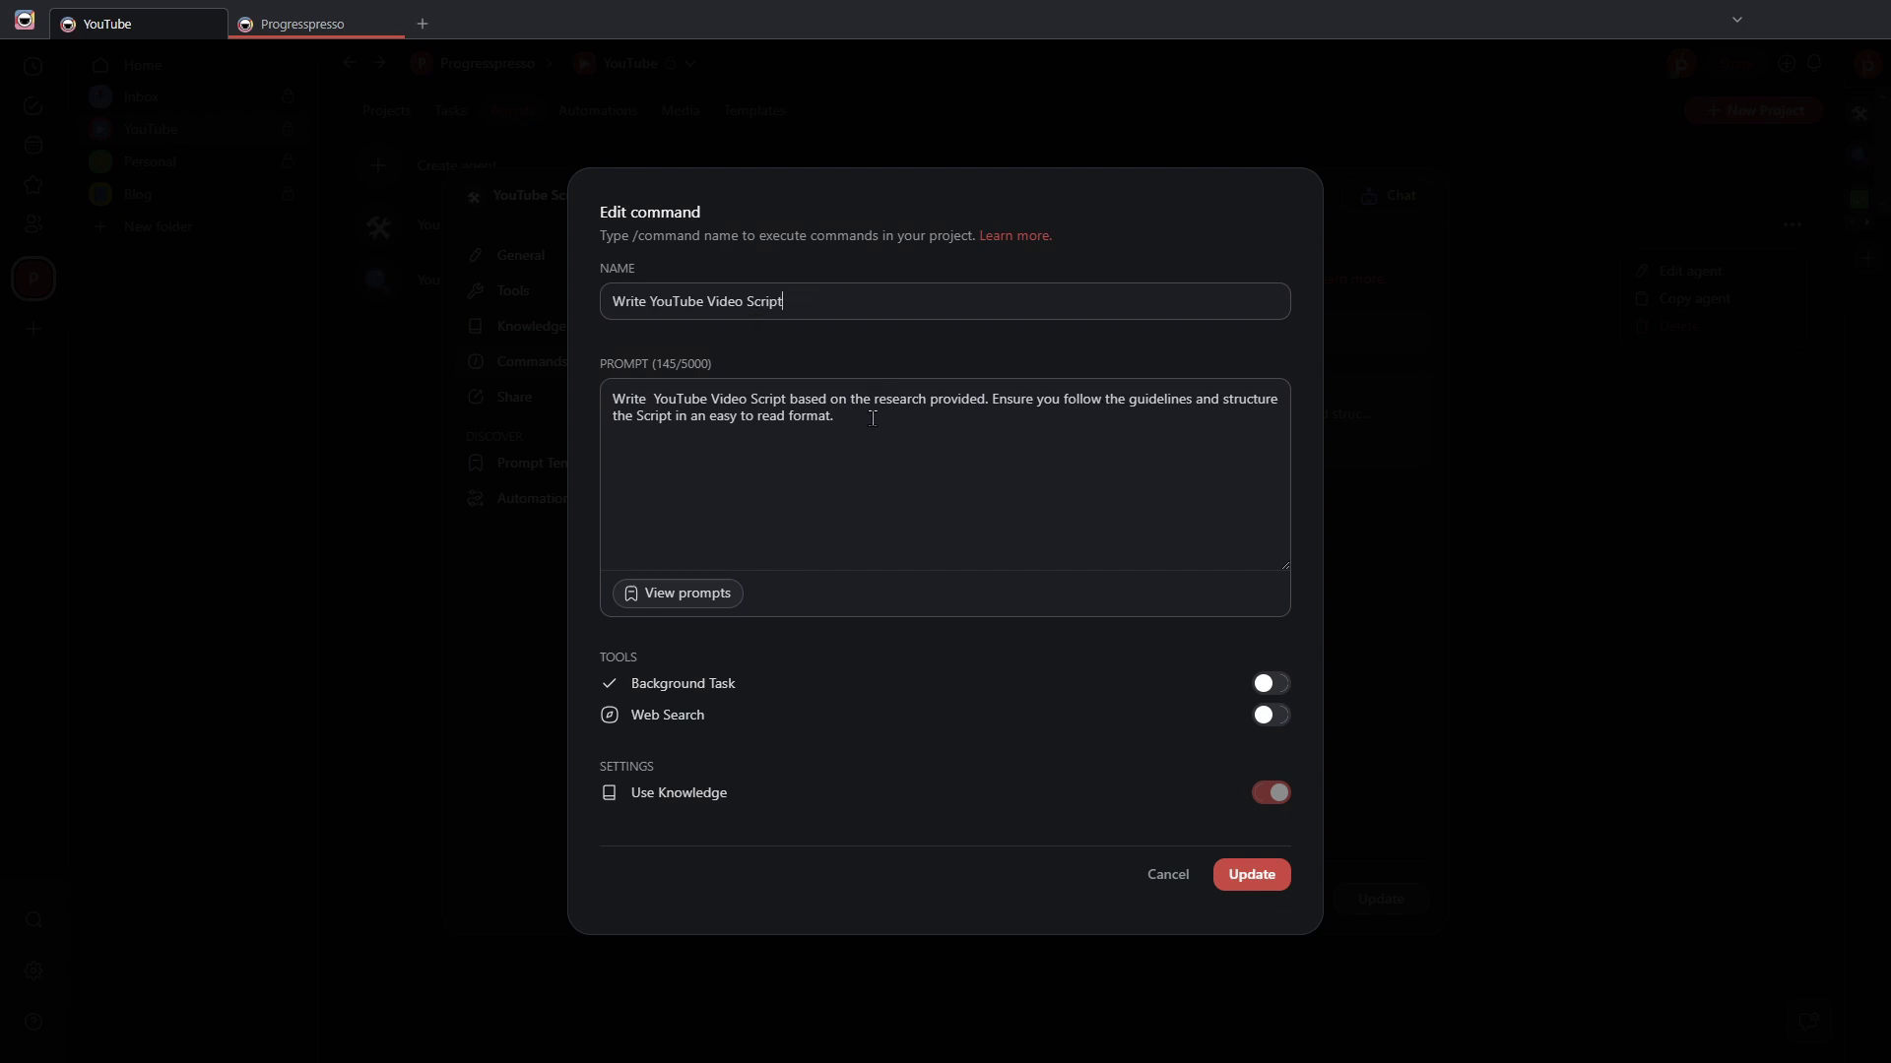
{"action": "left_click_drag", "start_coordinate": [873, 419], "coordinate": [617, 403]}
{"action": "left_click", "coordinate": [1037, 420]}
{"action": "left_click", "coordinate": [1179, 879]}
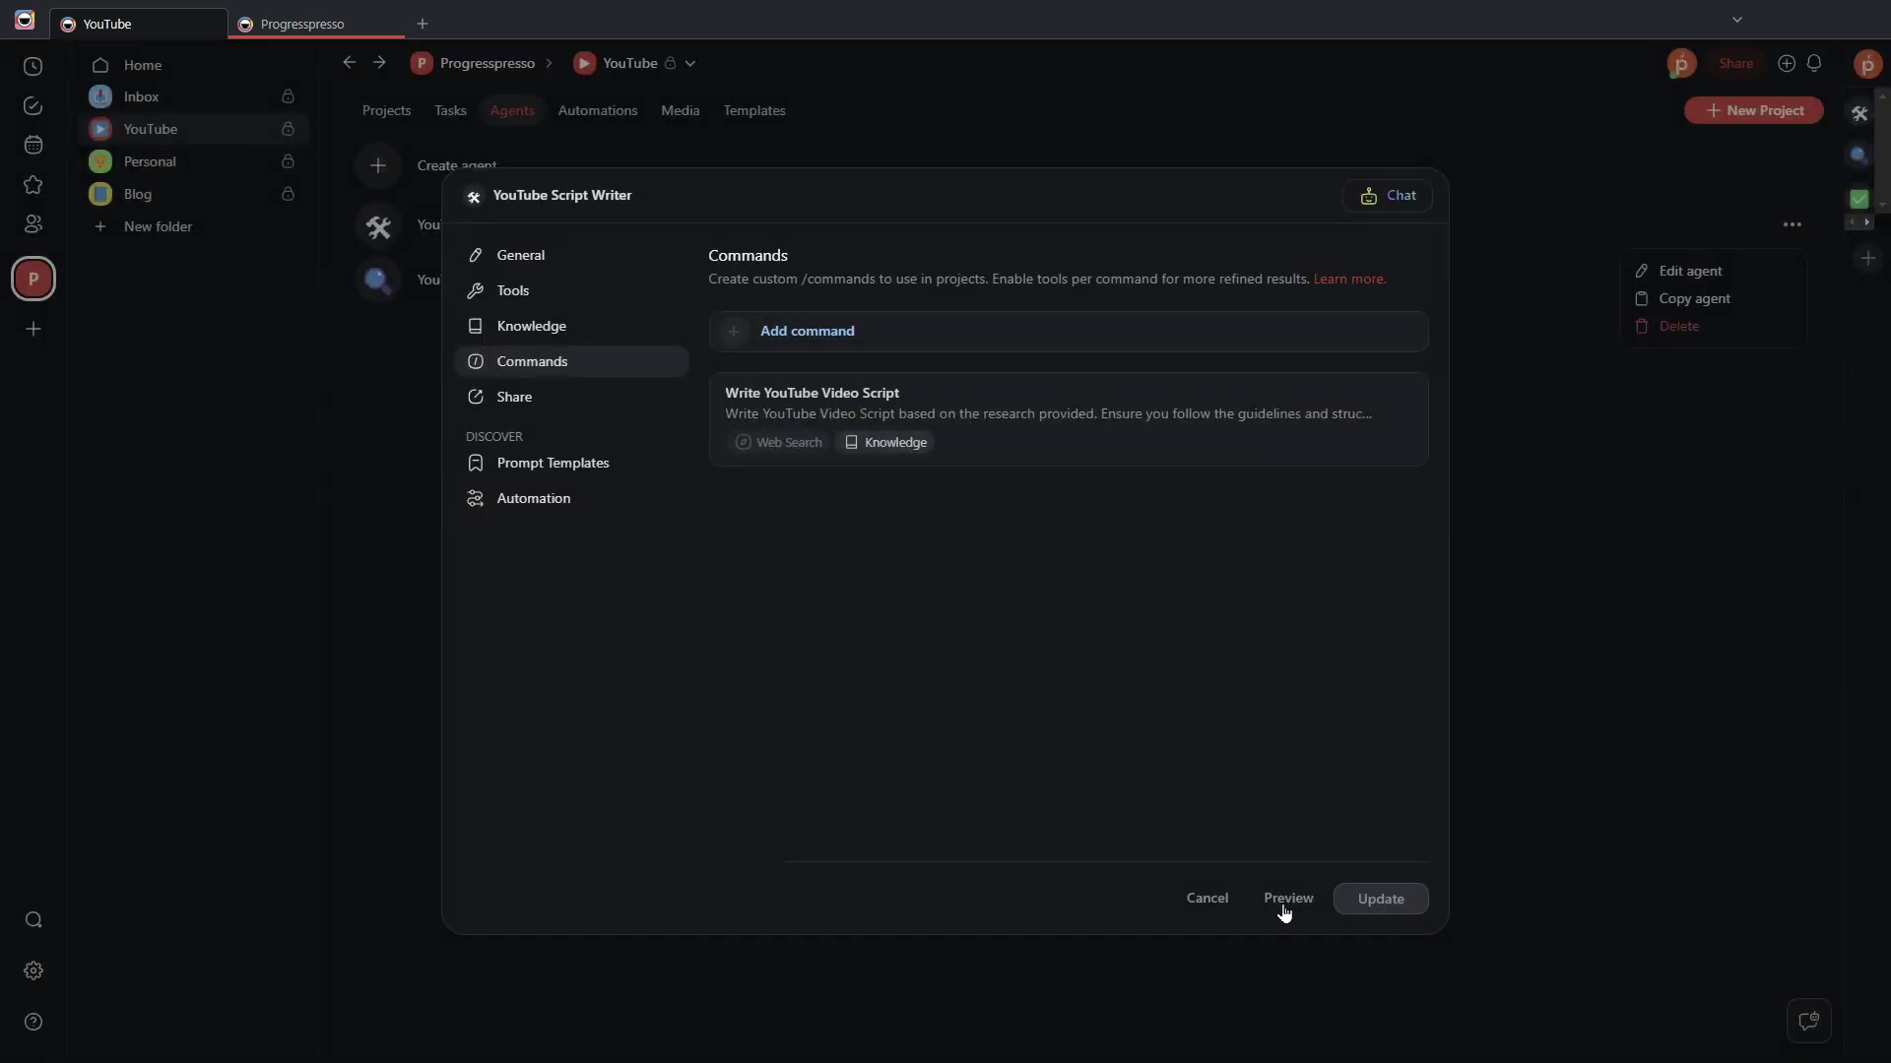
{"action": "left_click", "coordinate": [1206, 898]}
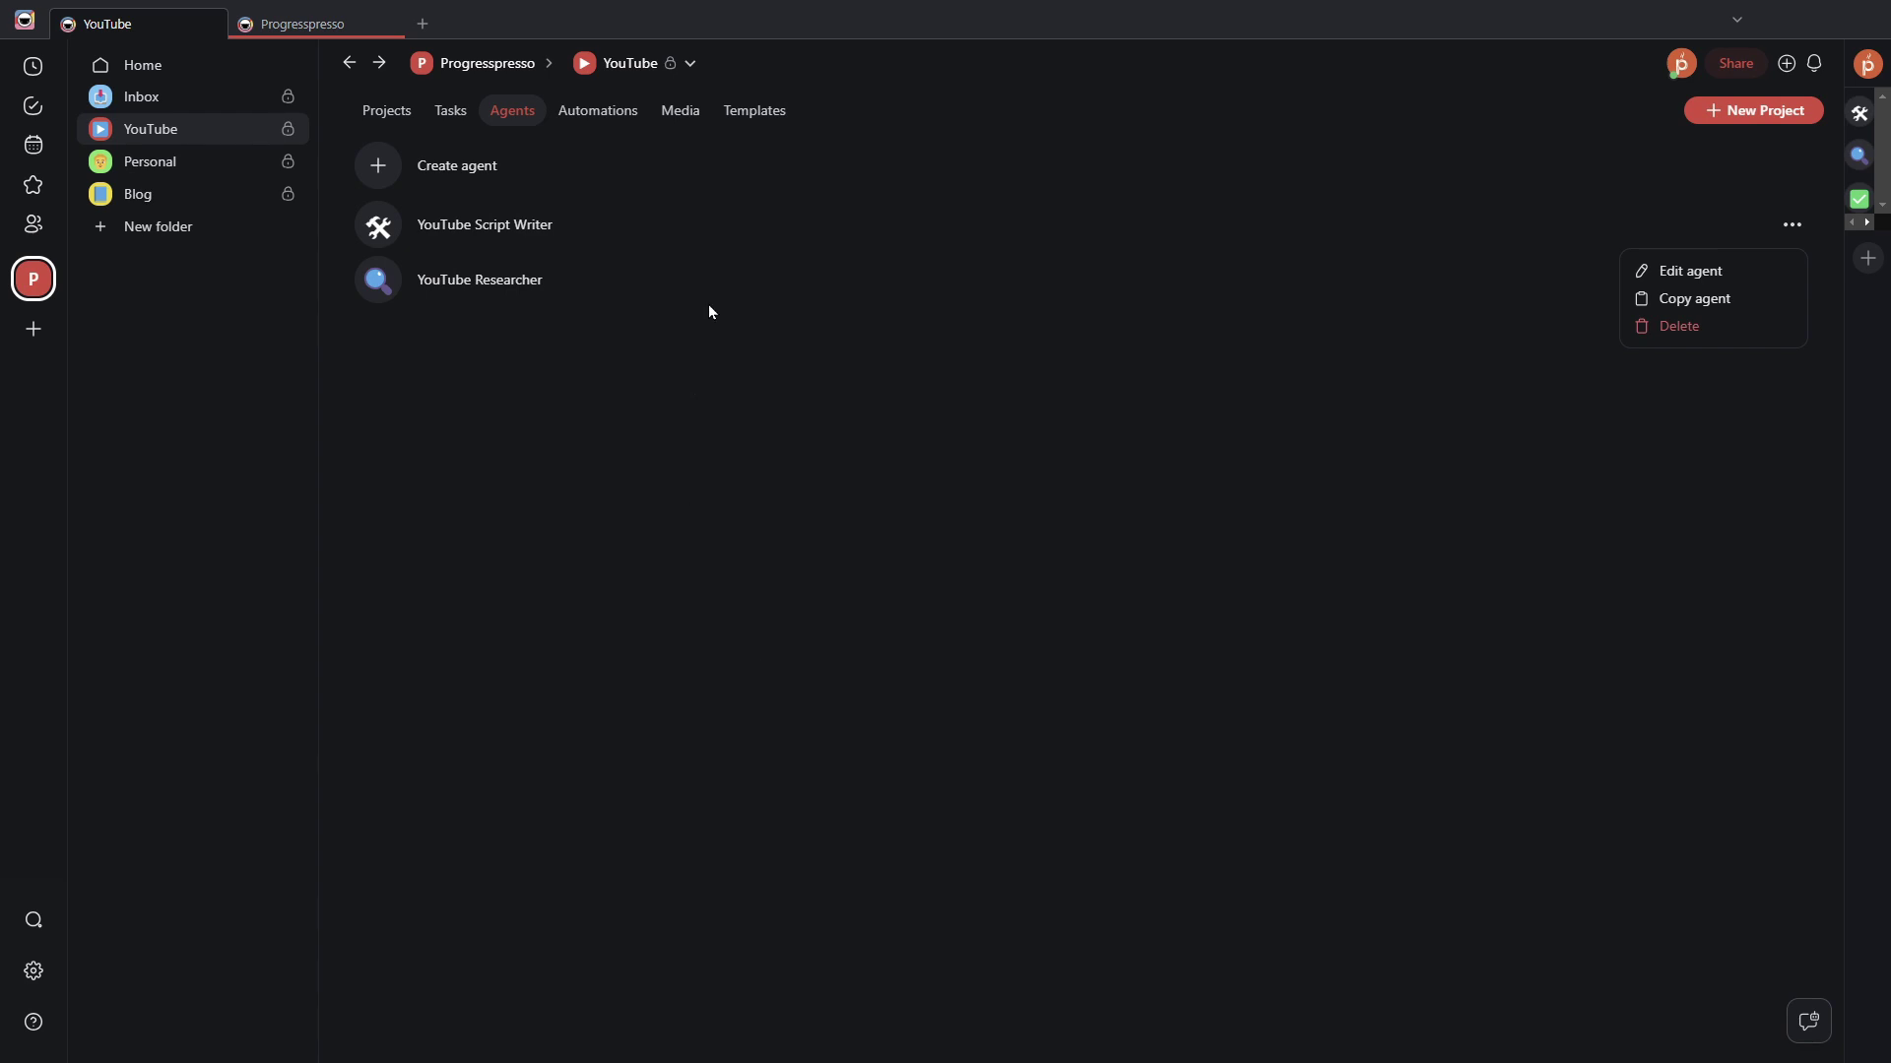
Step: Open YouTube Script Draft's Task Assigned trigger, which watches the Youtube Ideas project
{"action": "left_click", "coordinate": [796, 294]}
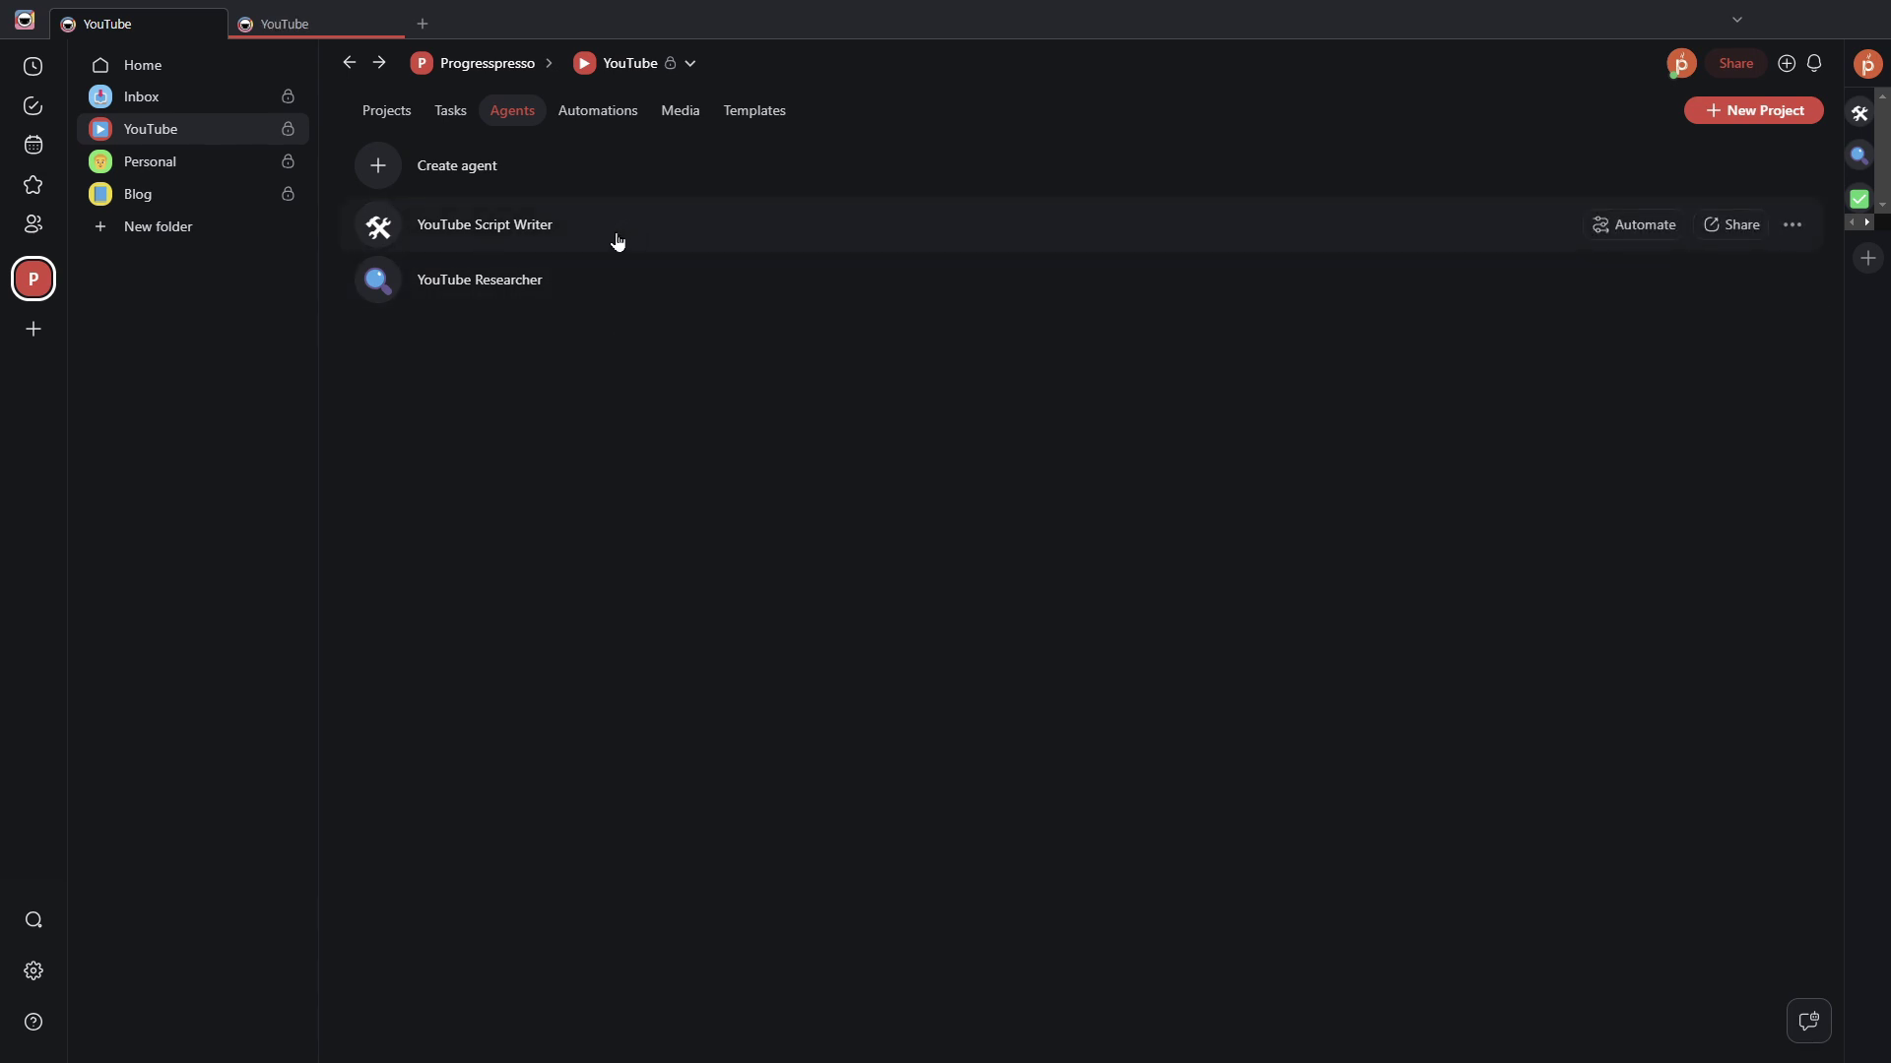
{"action": "left_click", "coordinate": [612, 118]}
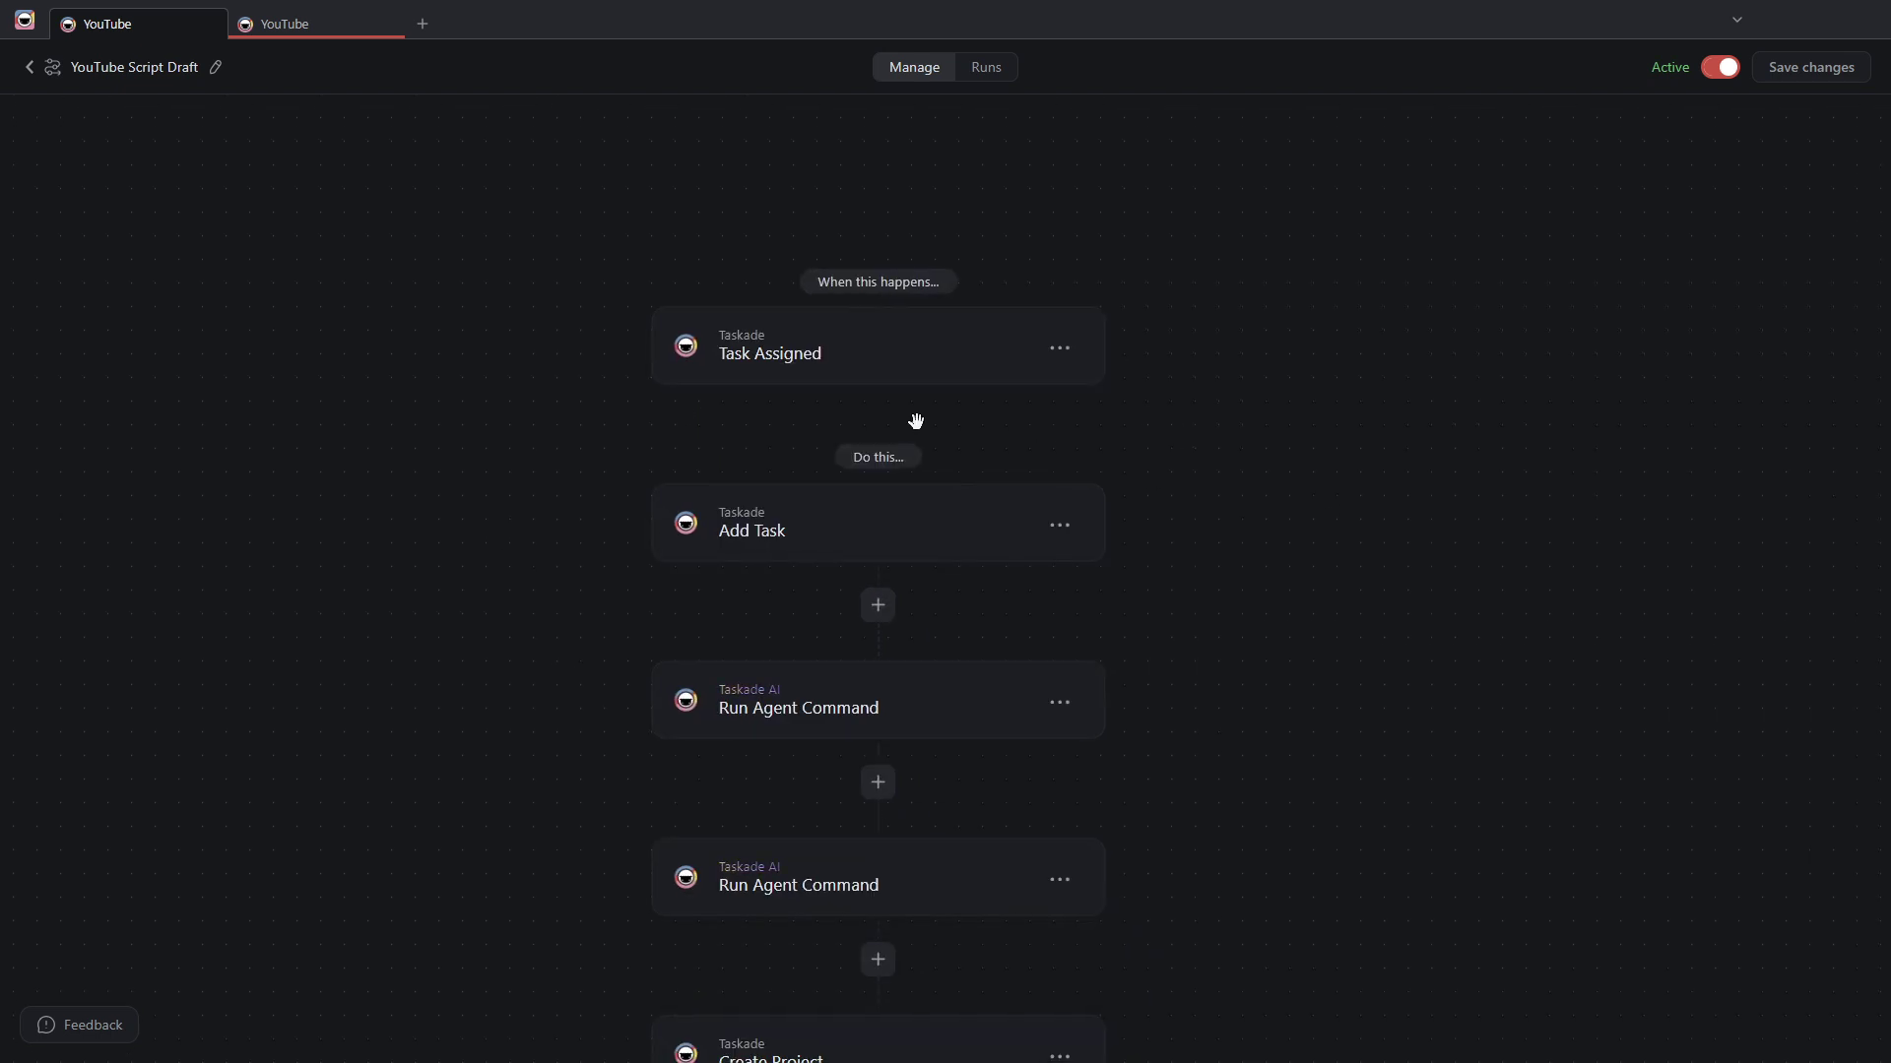
{"action": "left_click", "coordinate": [810, 352]}
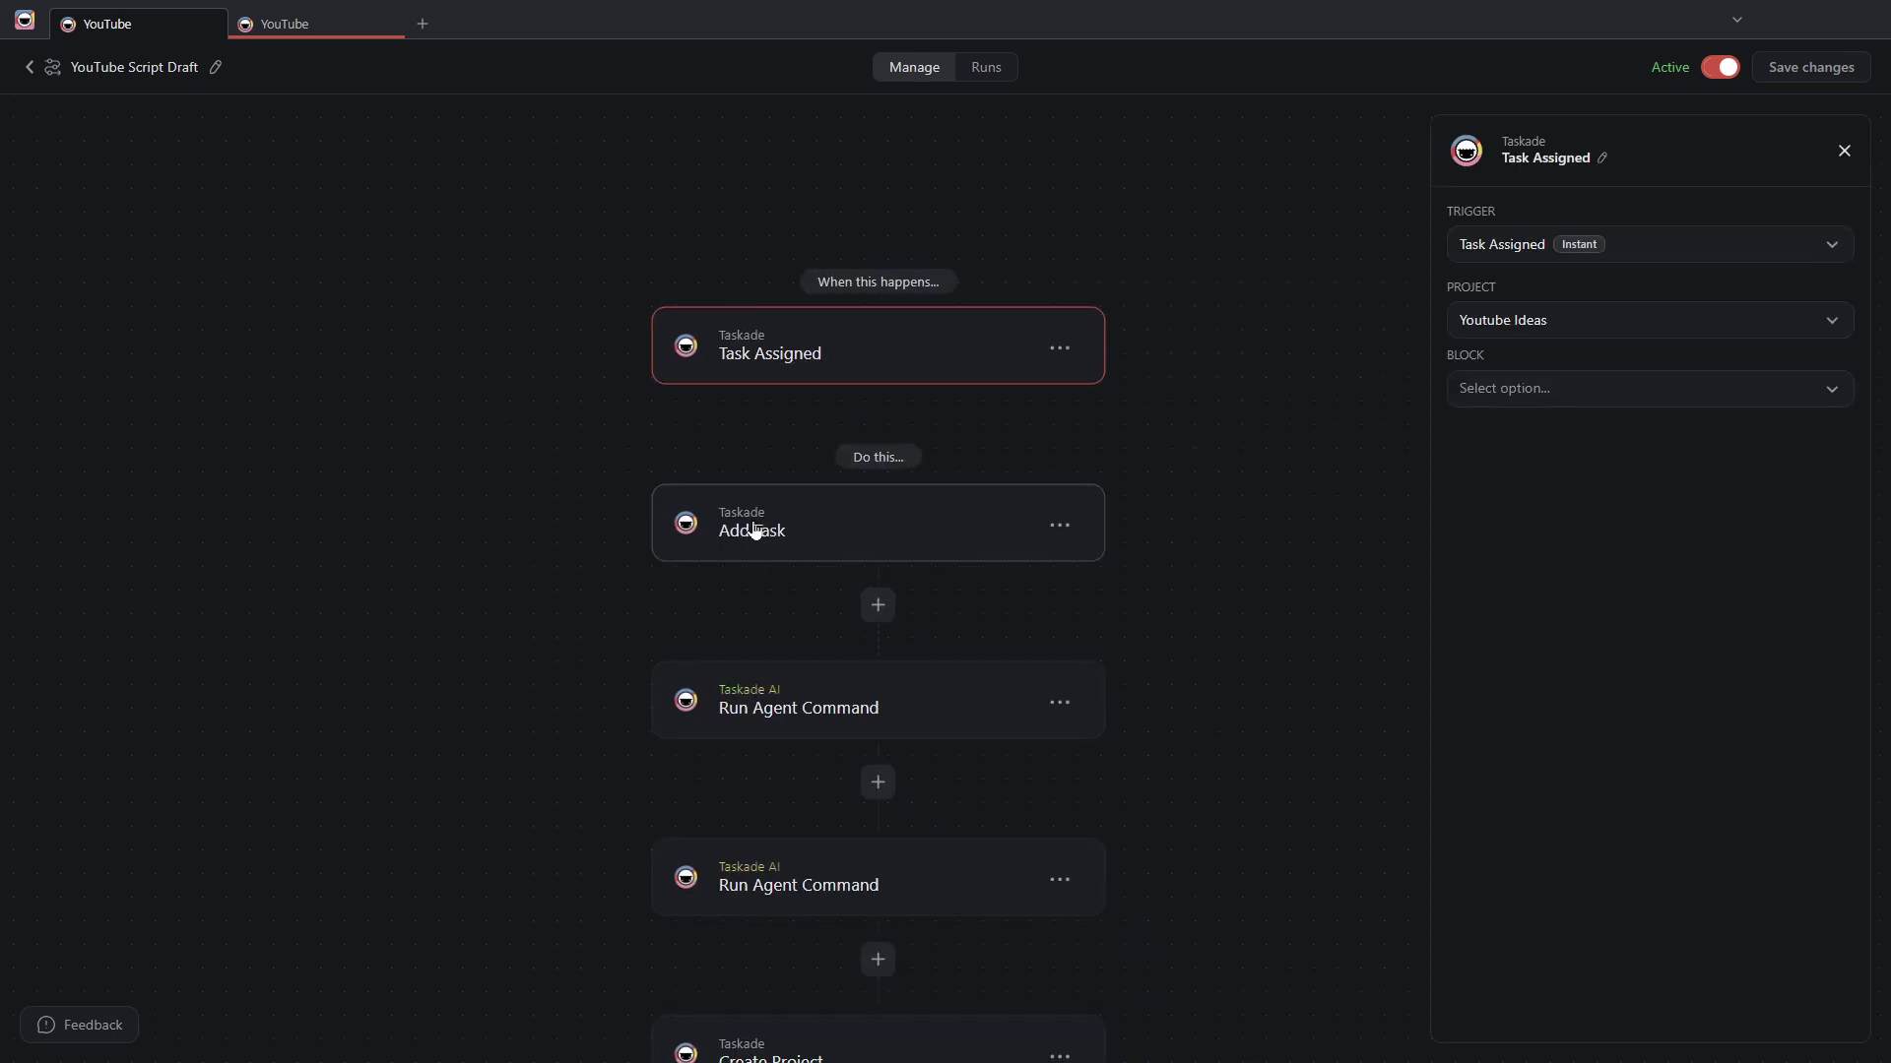
{"action": "left_click", "coordinate": [351, 30]}
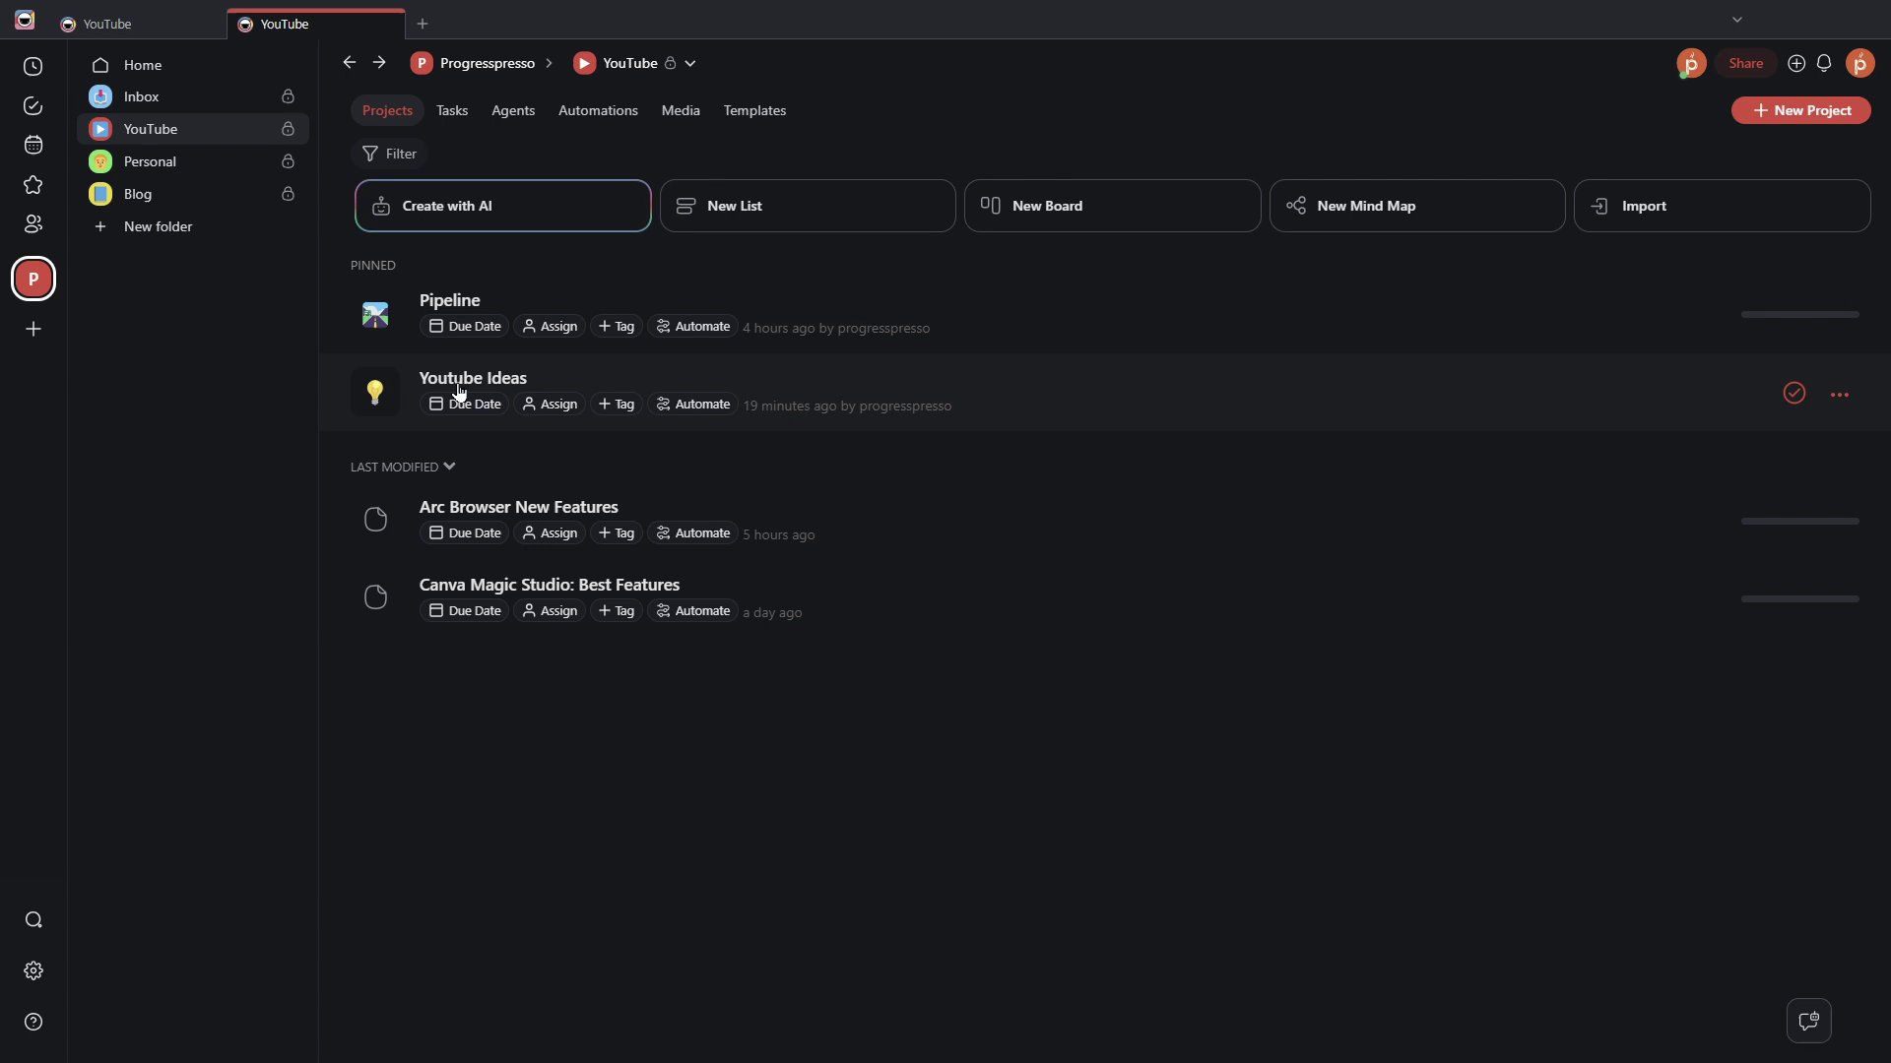
{"action": "left_click", "coordinate": [544, 383]}
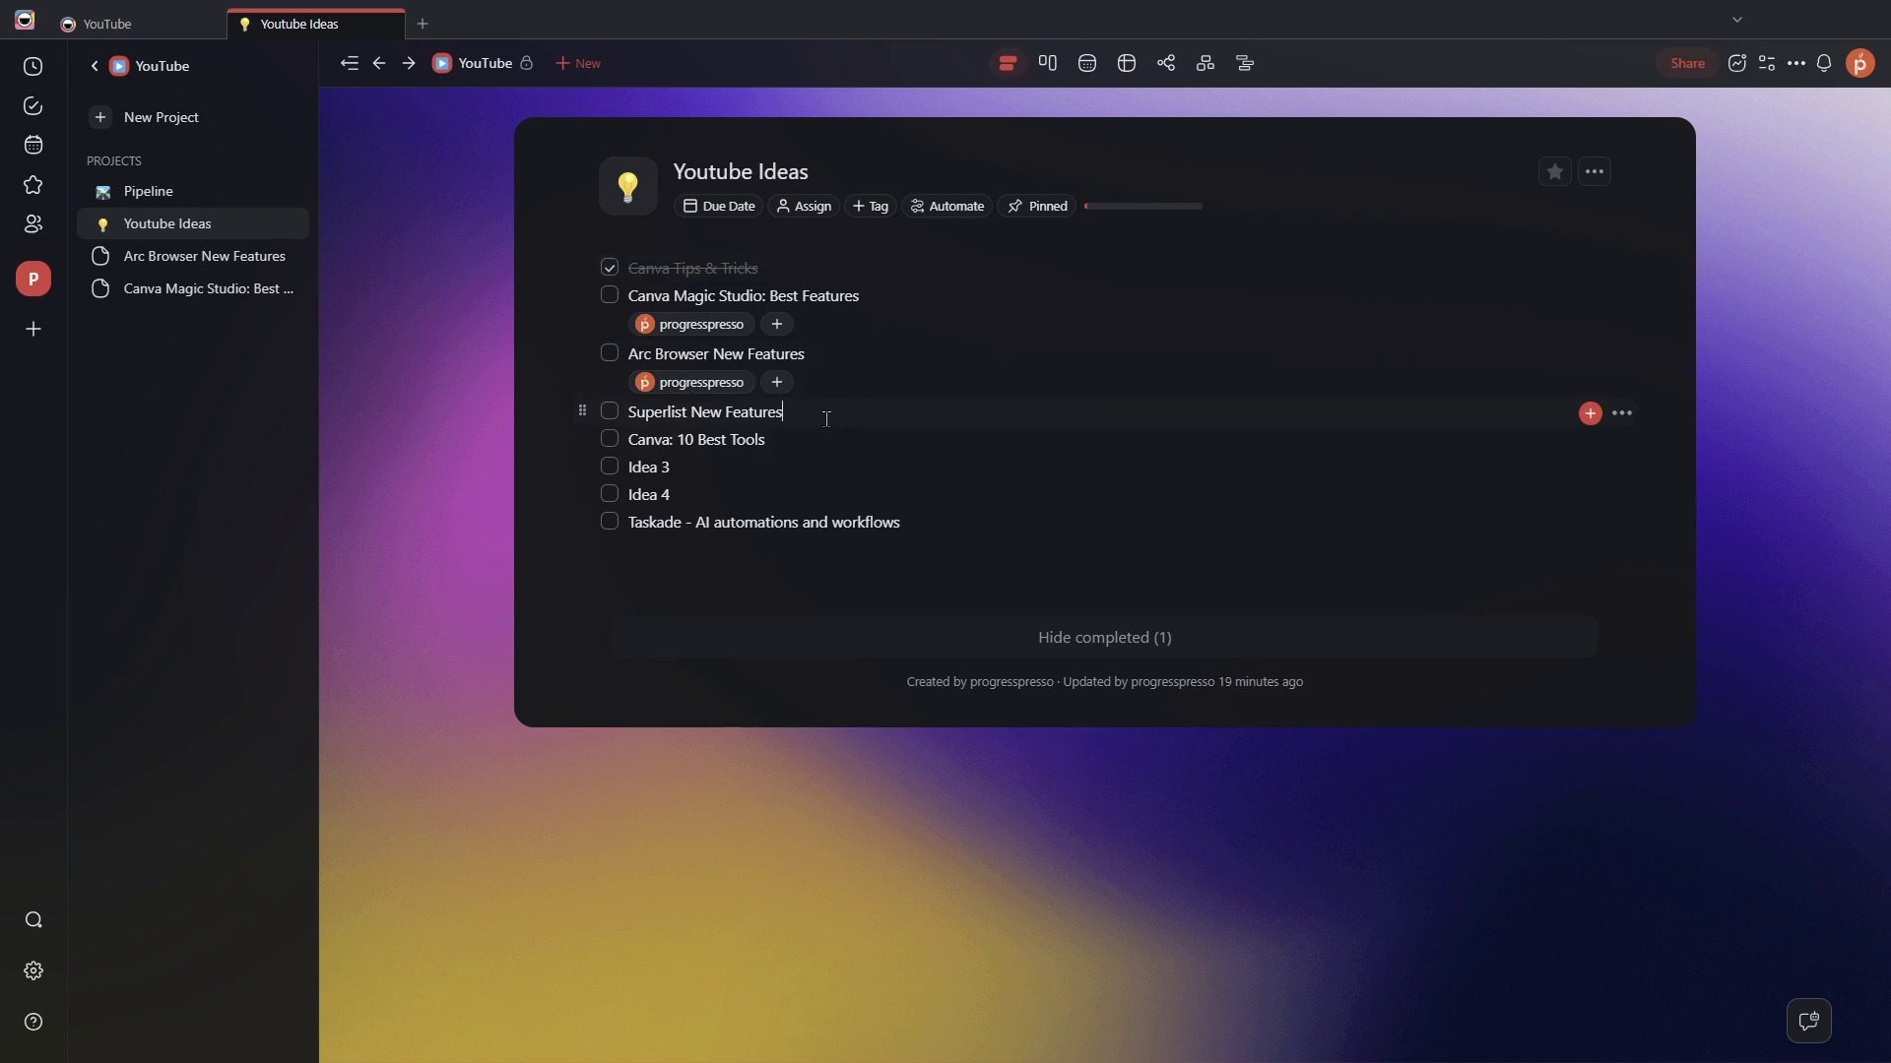
{"action": "left_click", "coordinate": [634, 424]}
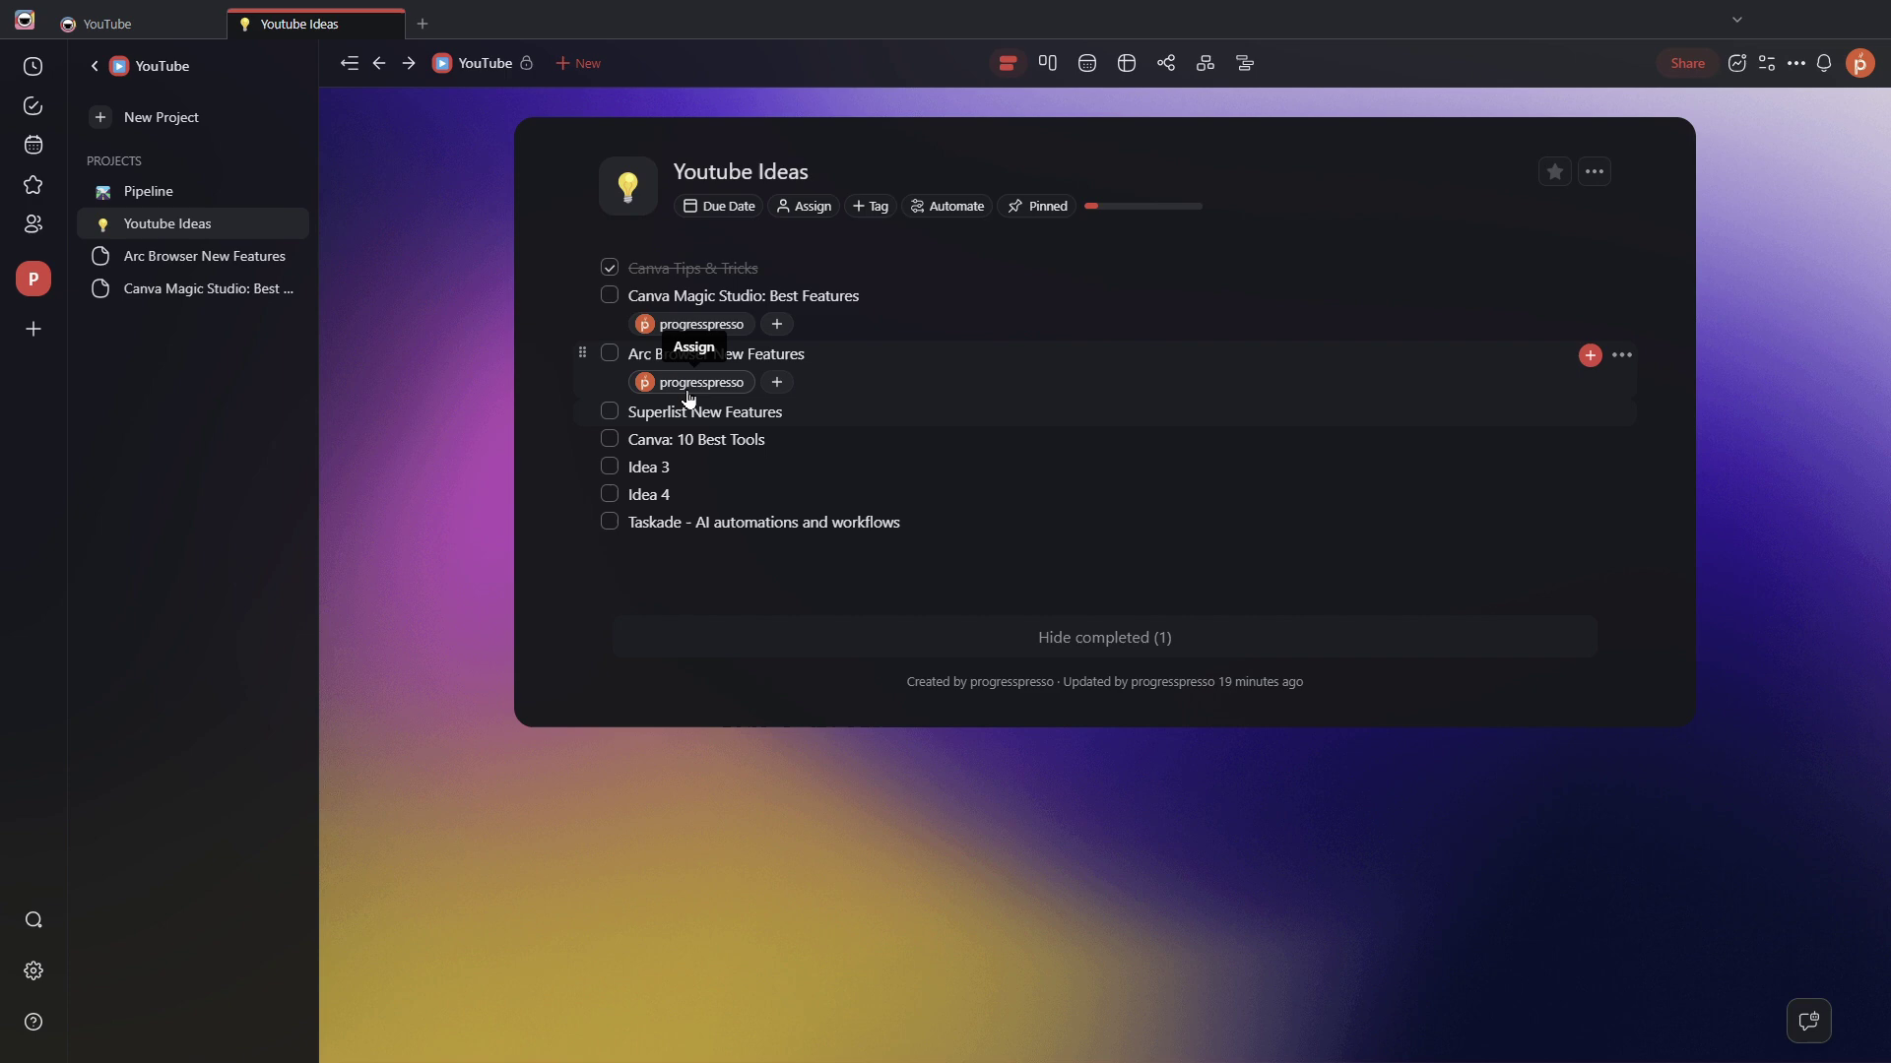
{"action": "left_click", "coordinate": [136, 16]}
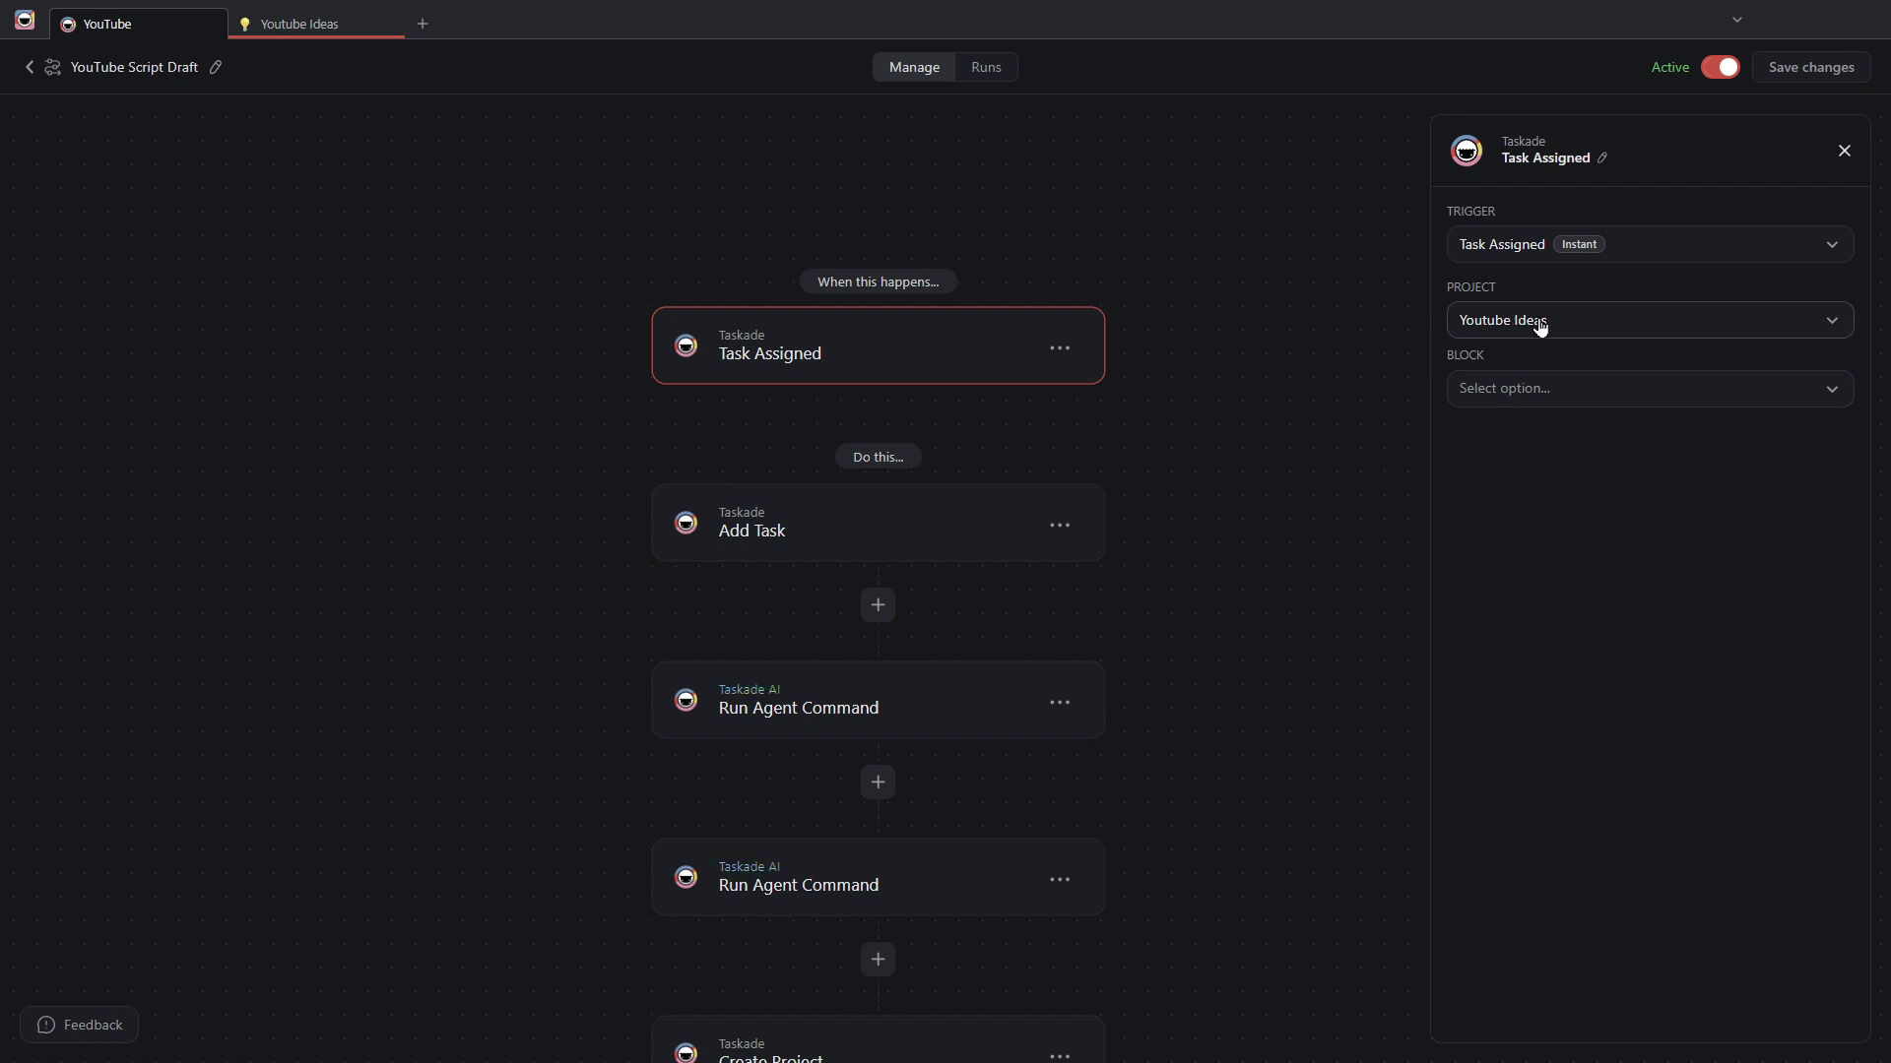
Step: Review the Add Task step targeting Pipeline, then switch to the Youtube Ideas tab
{"action": "left_click", "coordinate": [863, 511]}
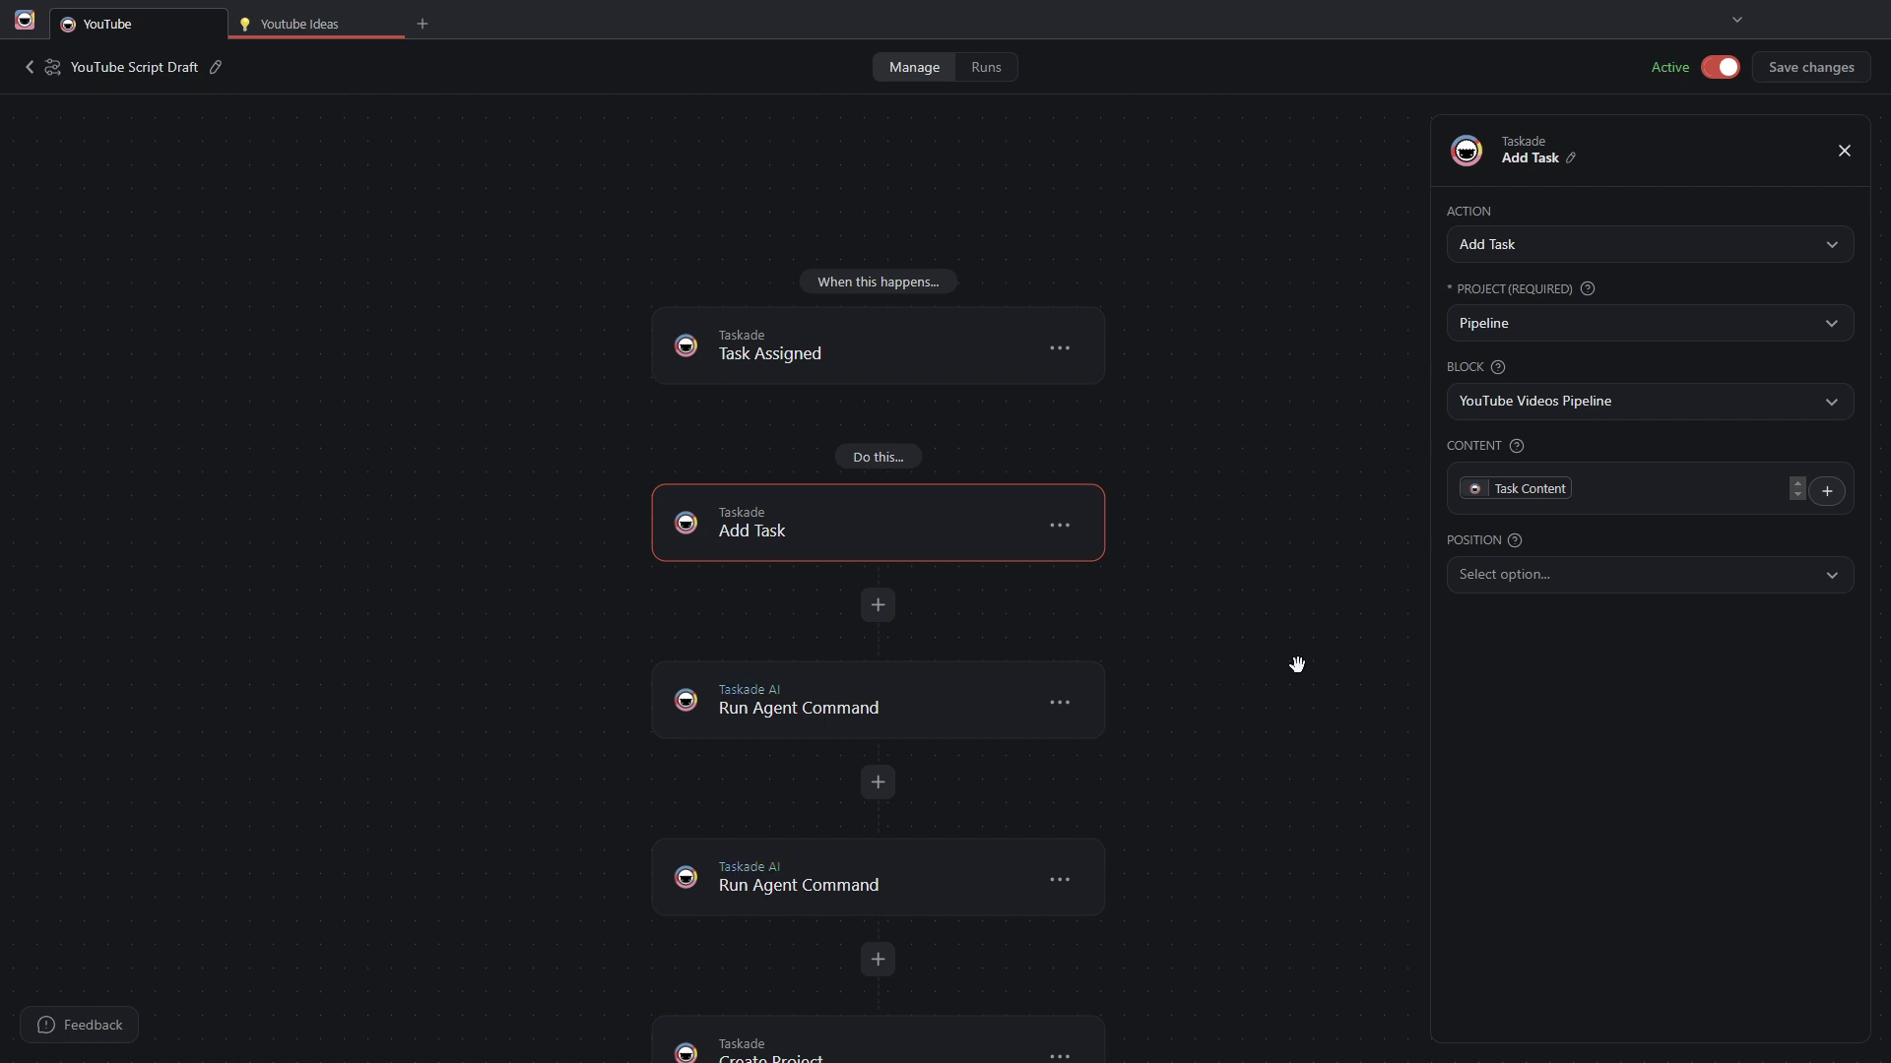
{"action": "scroll", "coordinate": [1291, 665], "scroll_direction": "down", "scroll_amount": 1}
{"action": "scroll", "coordinate": [1291, 664], "scroll_direction": "up", "scroll_amount": 1}
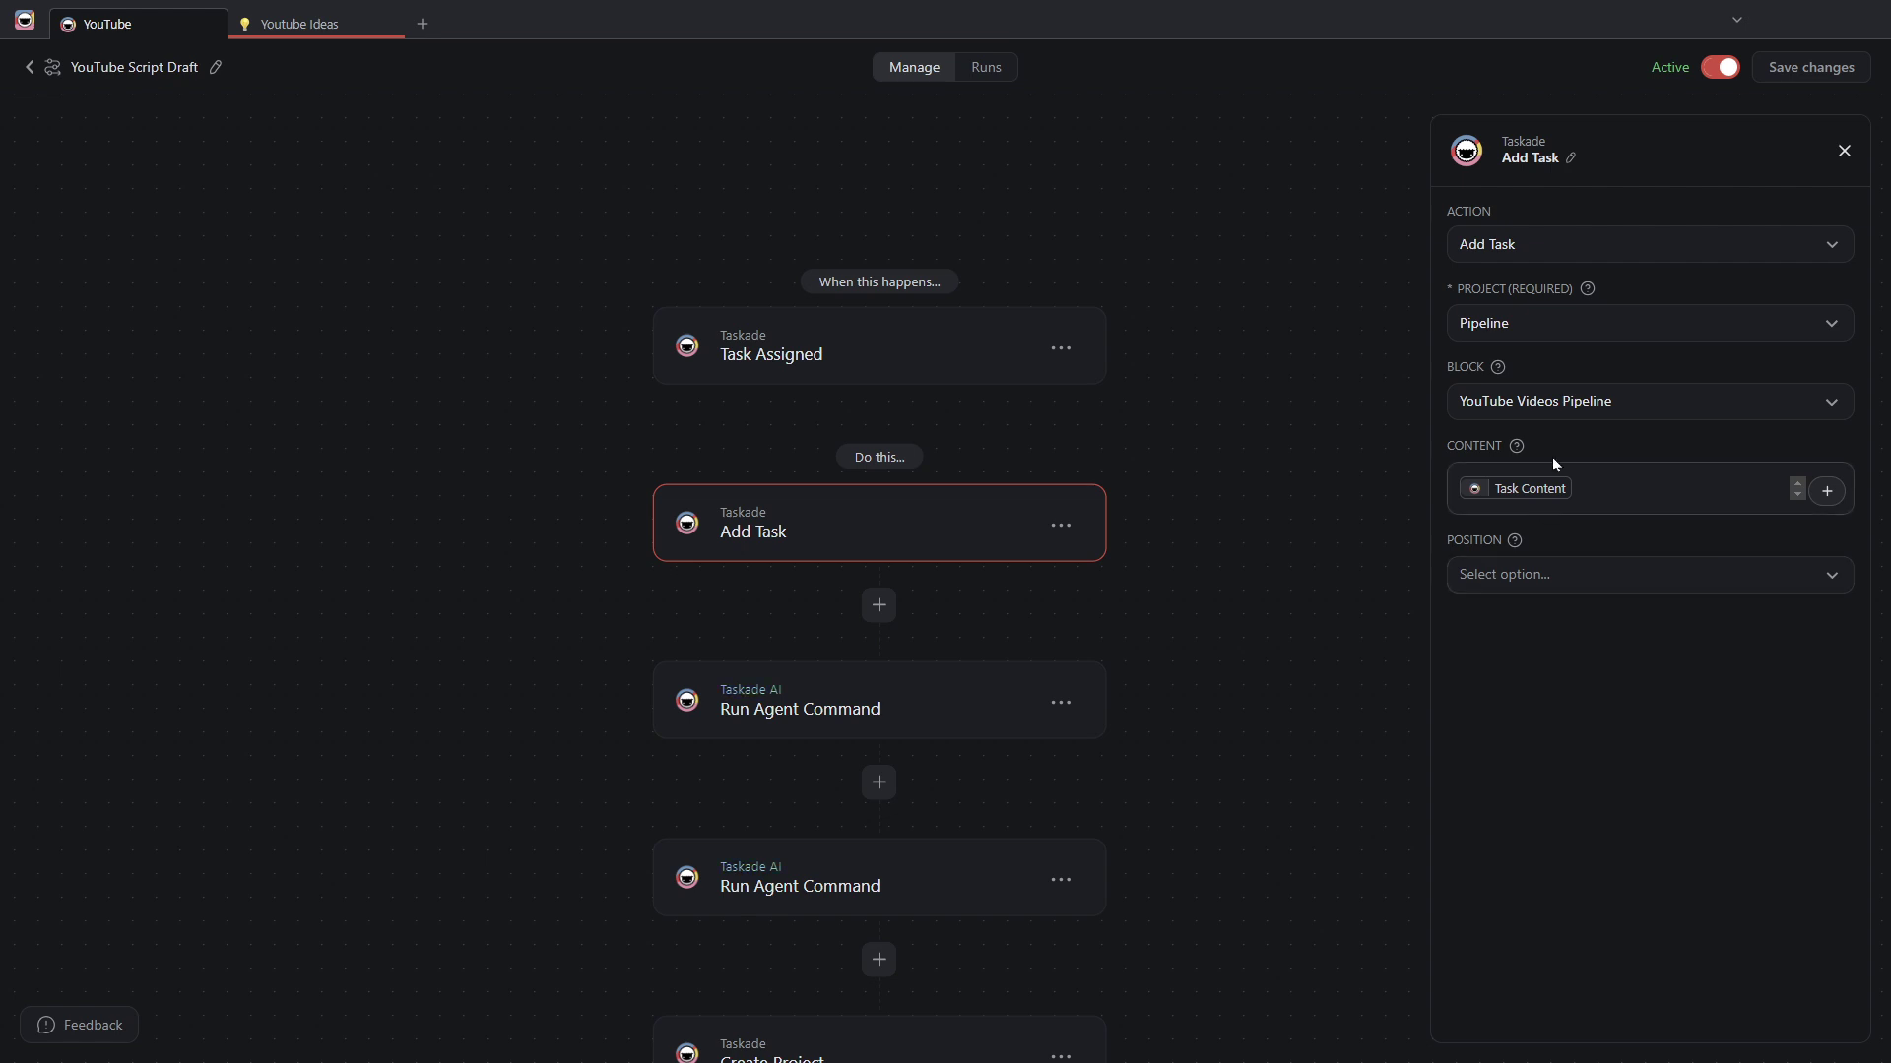
{"action": "left_click", "coordinate": [332, 32]}
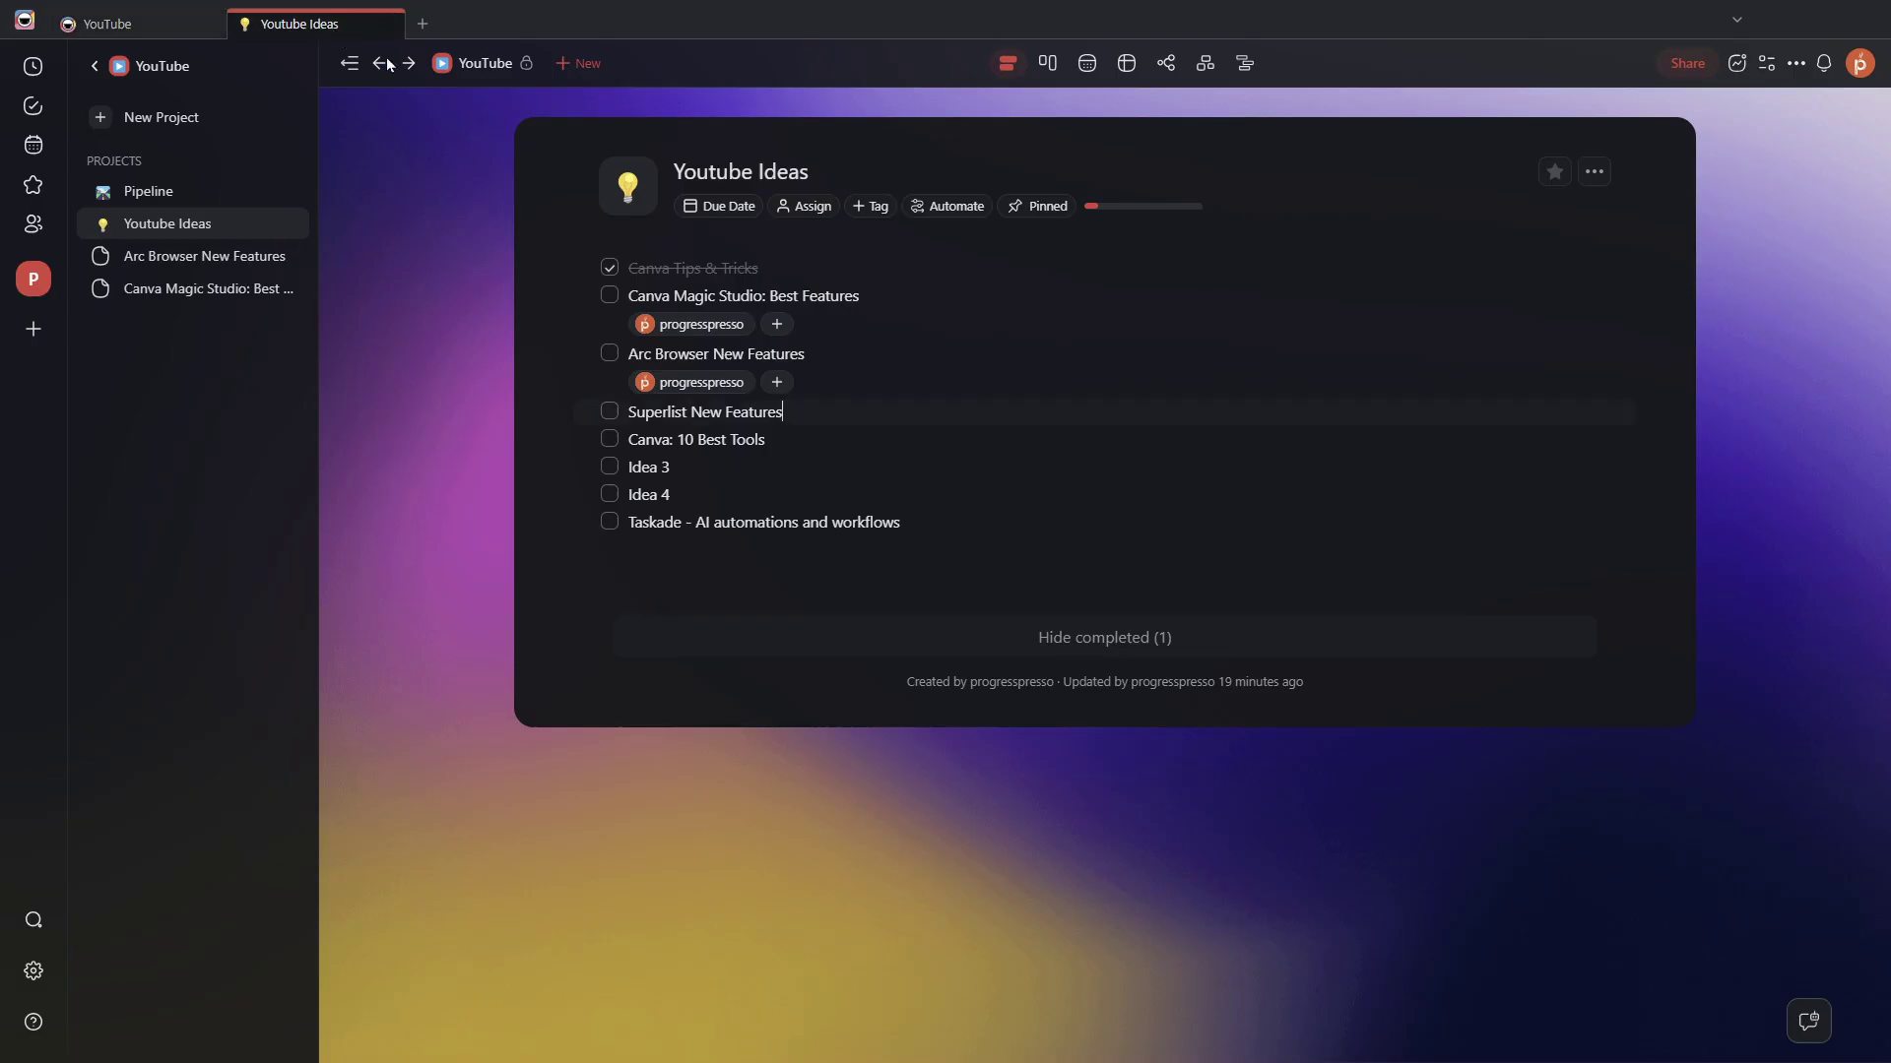
Step: Check the YouTube workspace's Pipeline project, then return to the YouTube Script Draft automation
{"action": "left_click", "coordinate": [474, 67]}
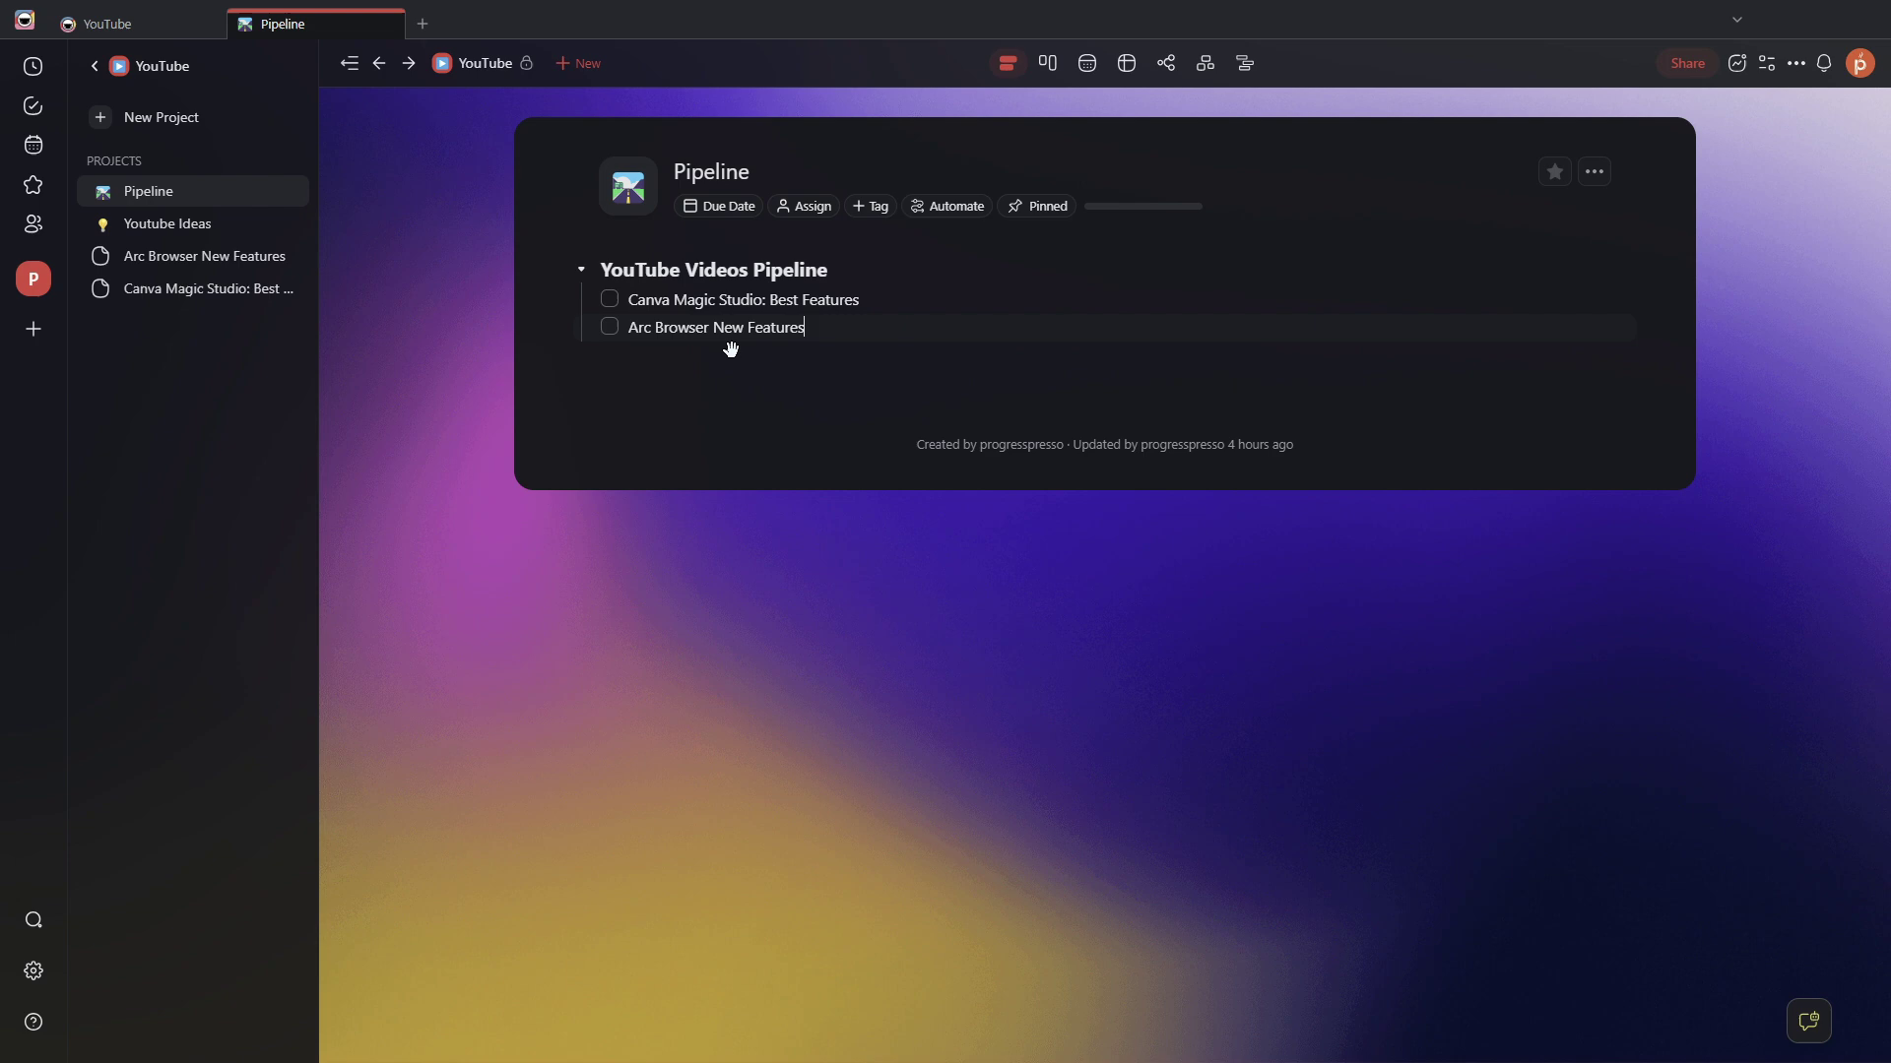
{"action": "left_click", "coordinate": [157, 23]}
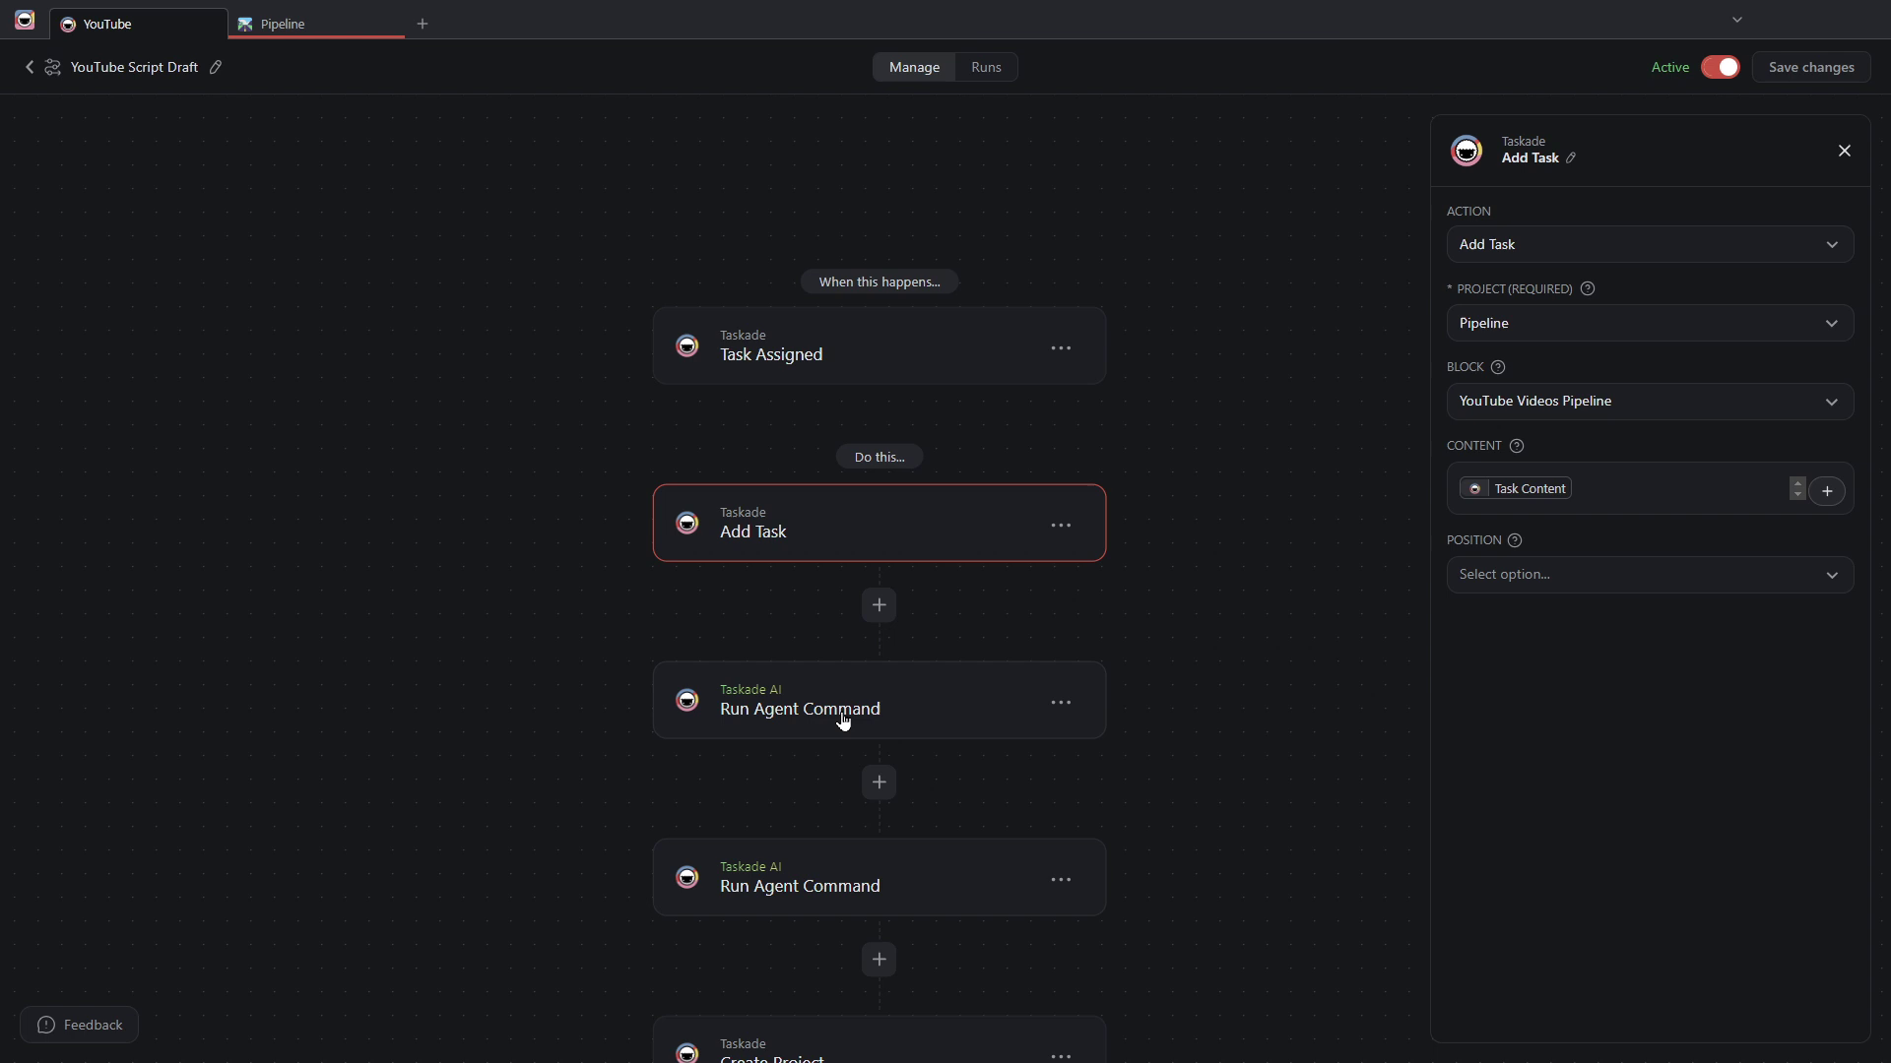
Step: Inspect the first Run Agent Command step, keeping YouTube Researcher's Report Findings command
{"action": "left_click", "coordinate": [915, 724]}
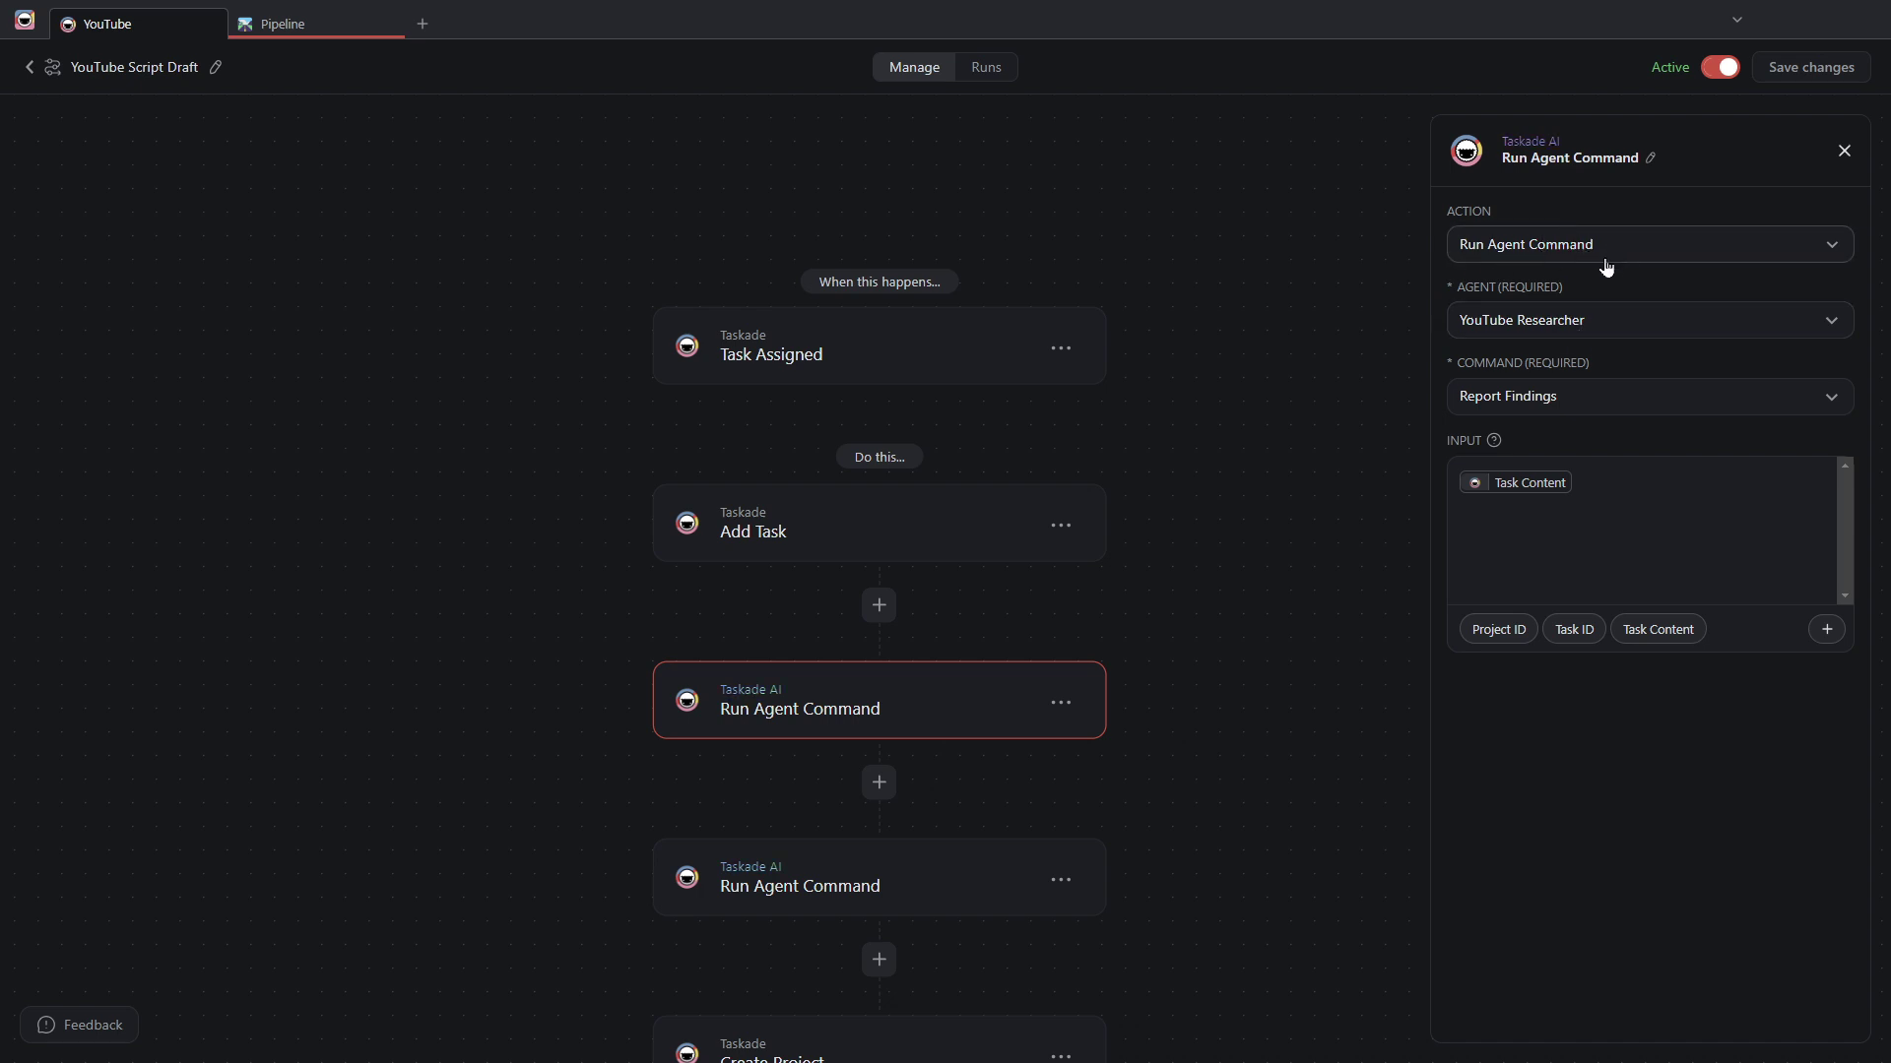
{"action": "left_click", "coordinate": [1672, 399]}
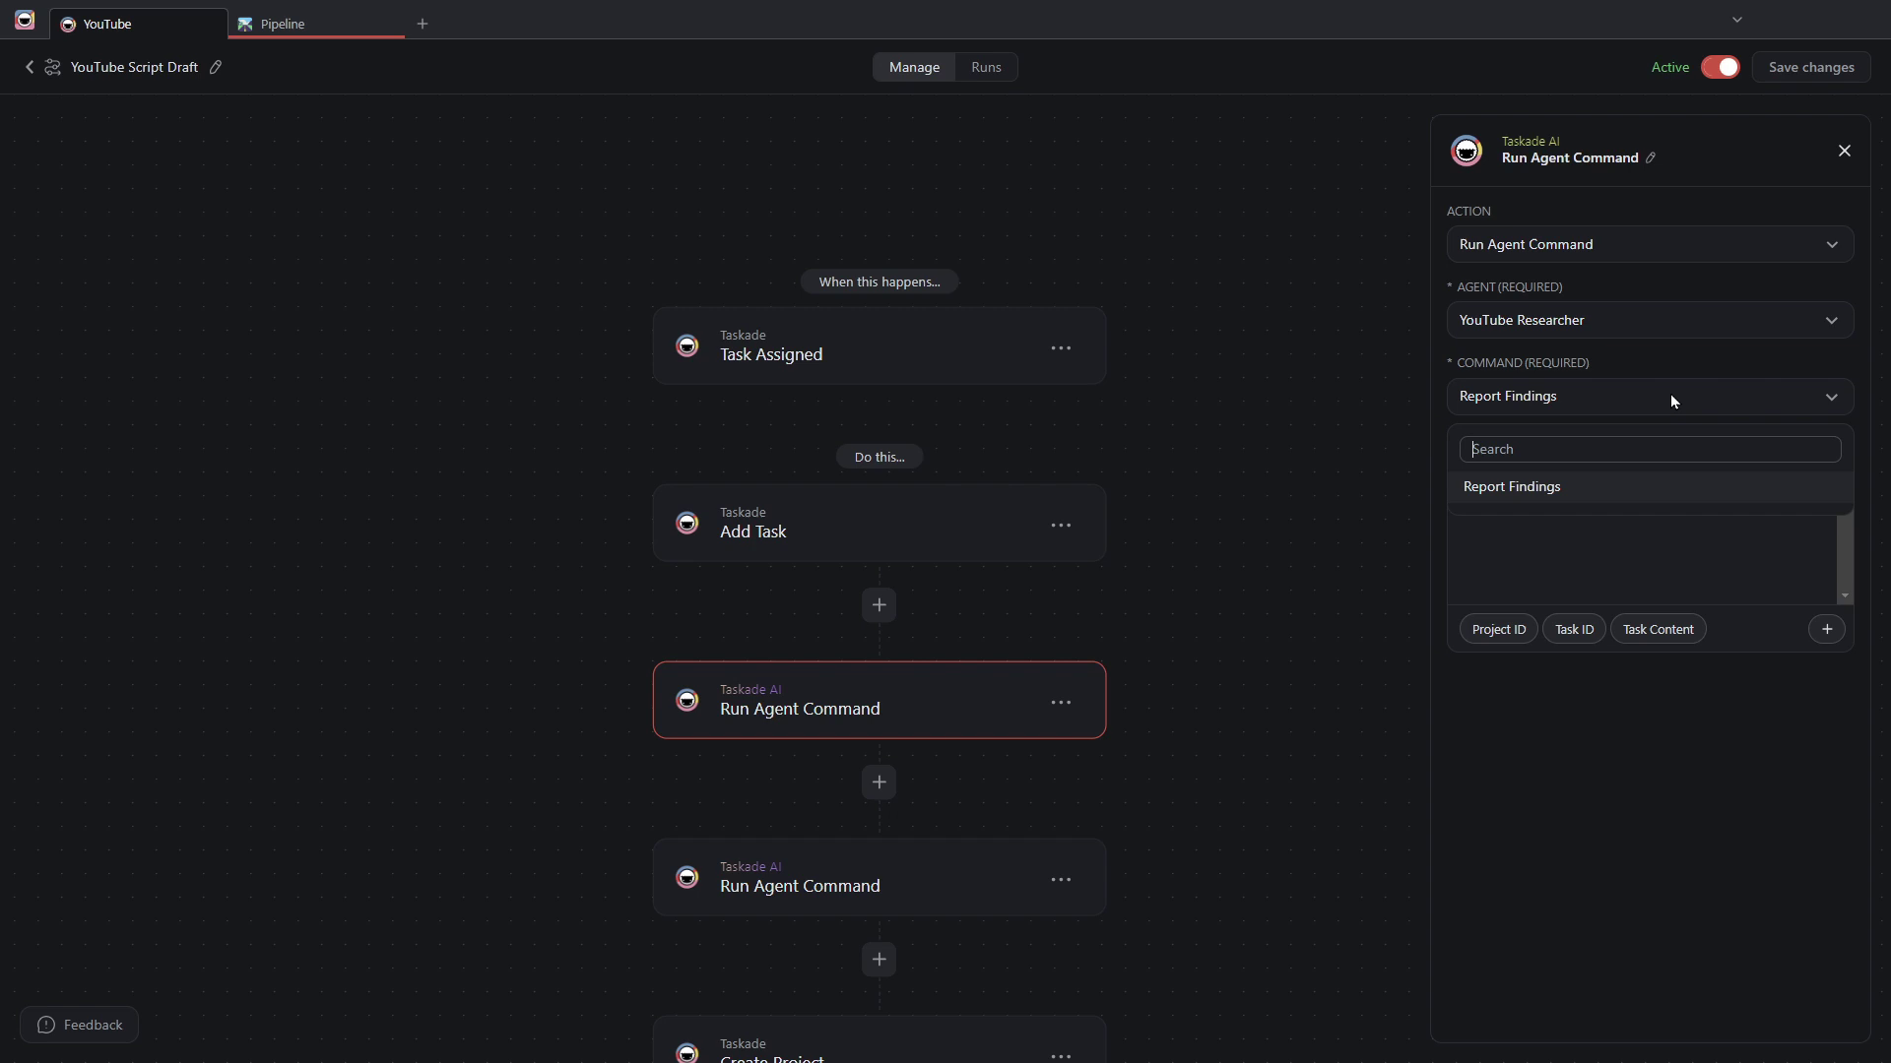
{"action": "left_click", "coordinate": [1513, 489]}
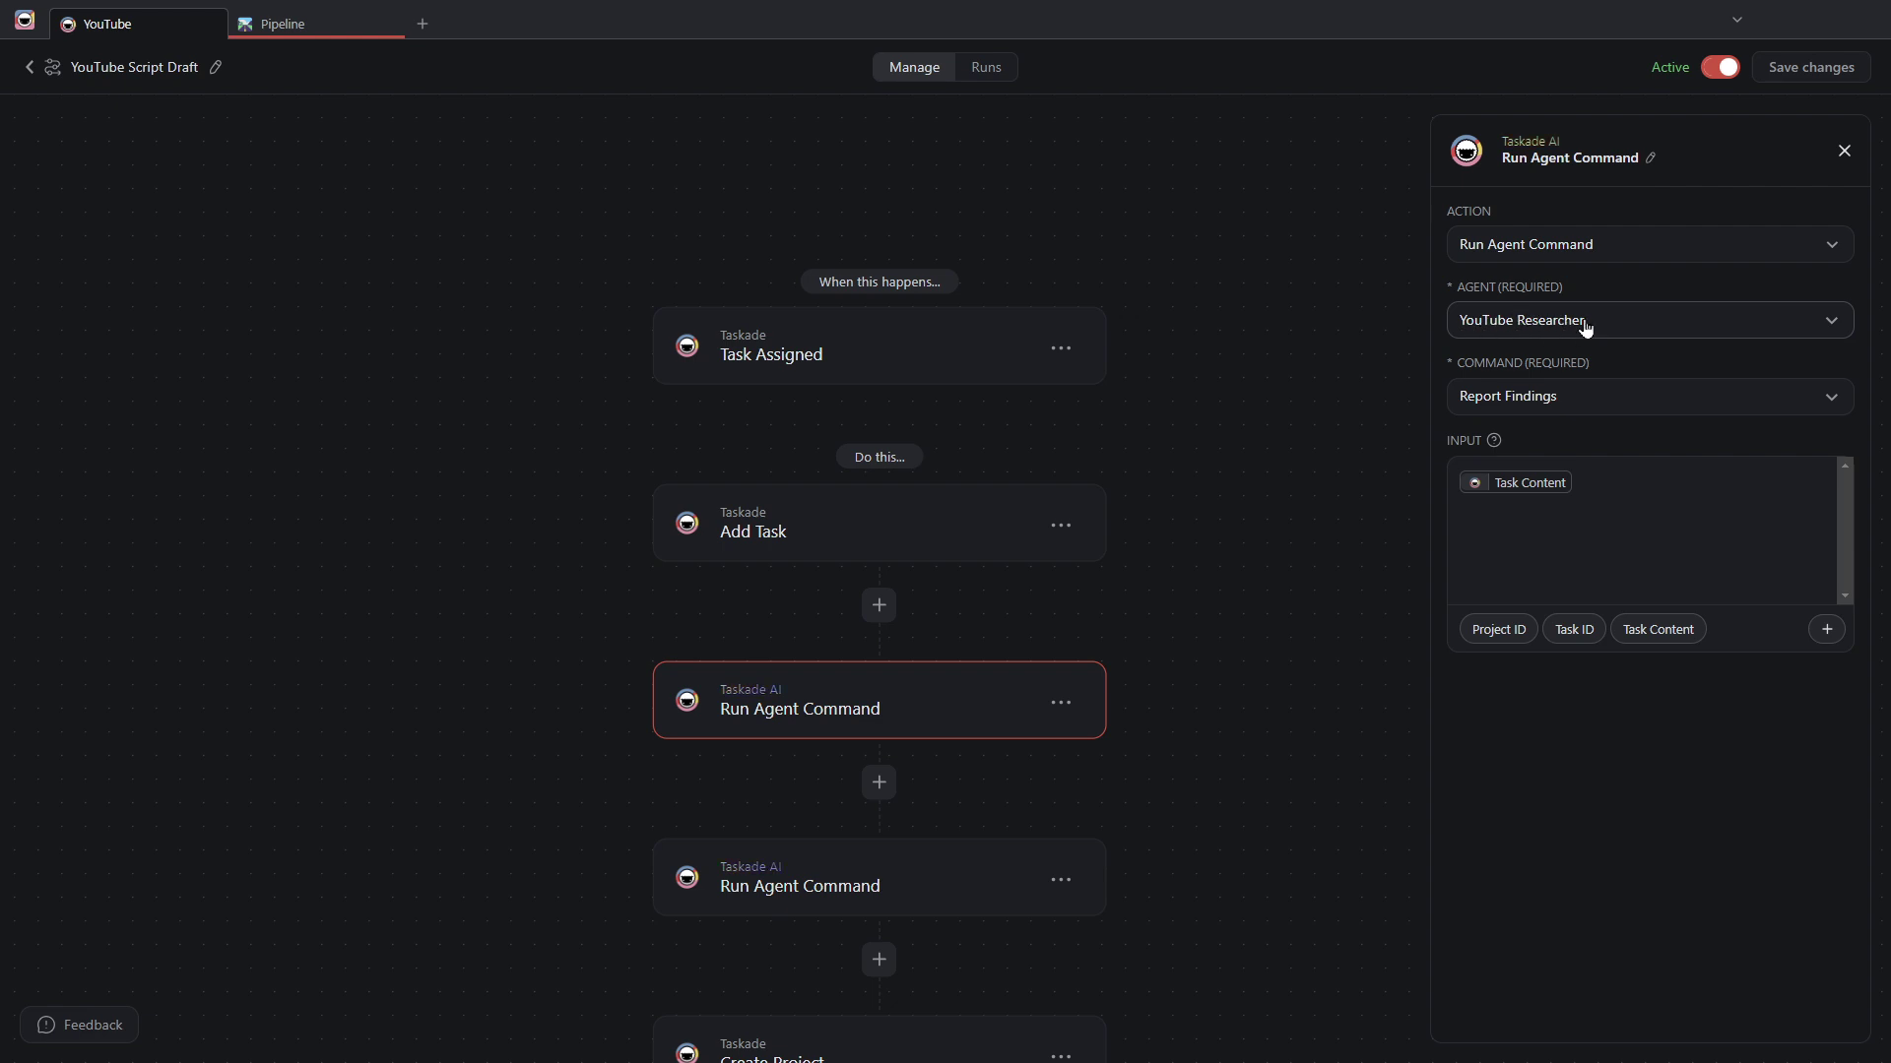
{"action": "left_click_drag", "start_coordinate": [1517, 445], "coordinate": [1443, 442]}
{"action": "left_click", "coordinate": [1561, 433]}
Step: Keep Write YouTube Video Script as the second agent step's command, using the research result as input
{"action": "scroll", "coordinate": [870, 709], "scroll_direction": "down", "scroll_amount": 1}
{"action": "scroll", "coordinate": [900, 668], "scroll_direction": "up", "scroll_amount": 1}
{"action": "left_click", "coordinate": [889, 879]}
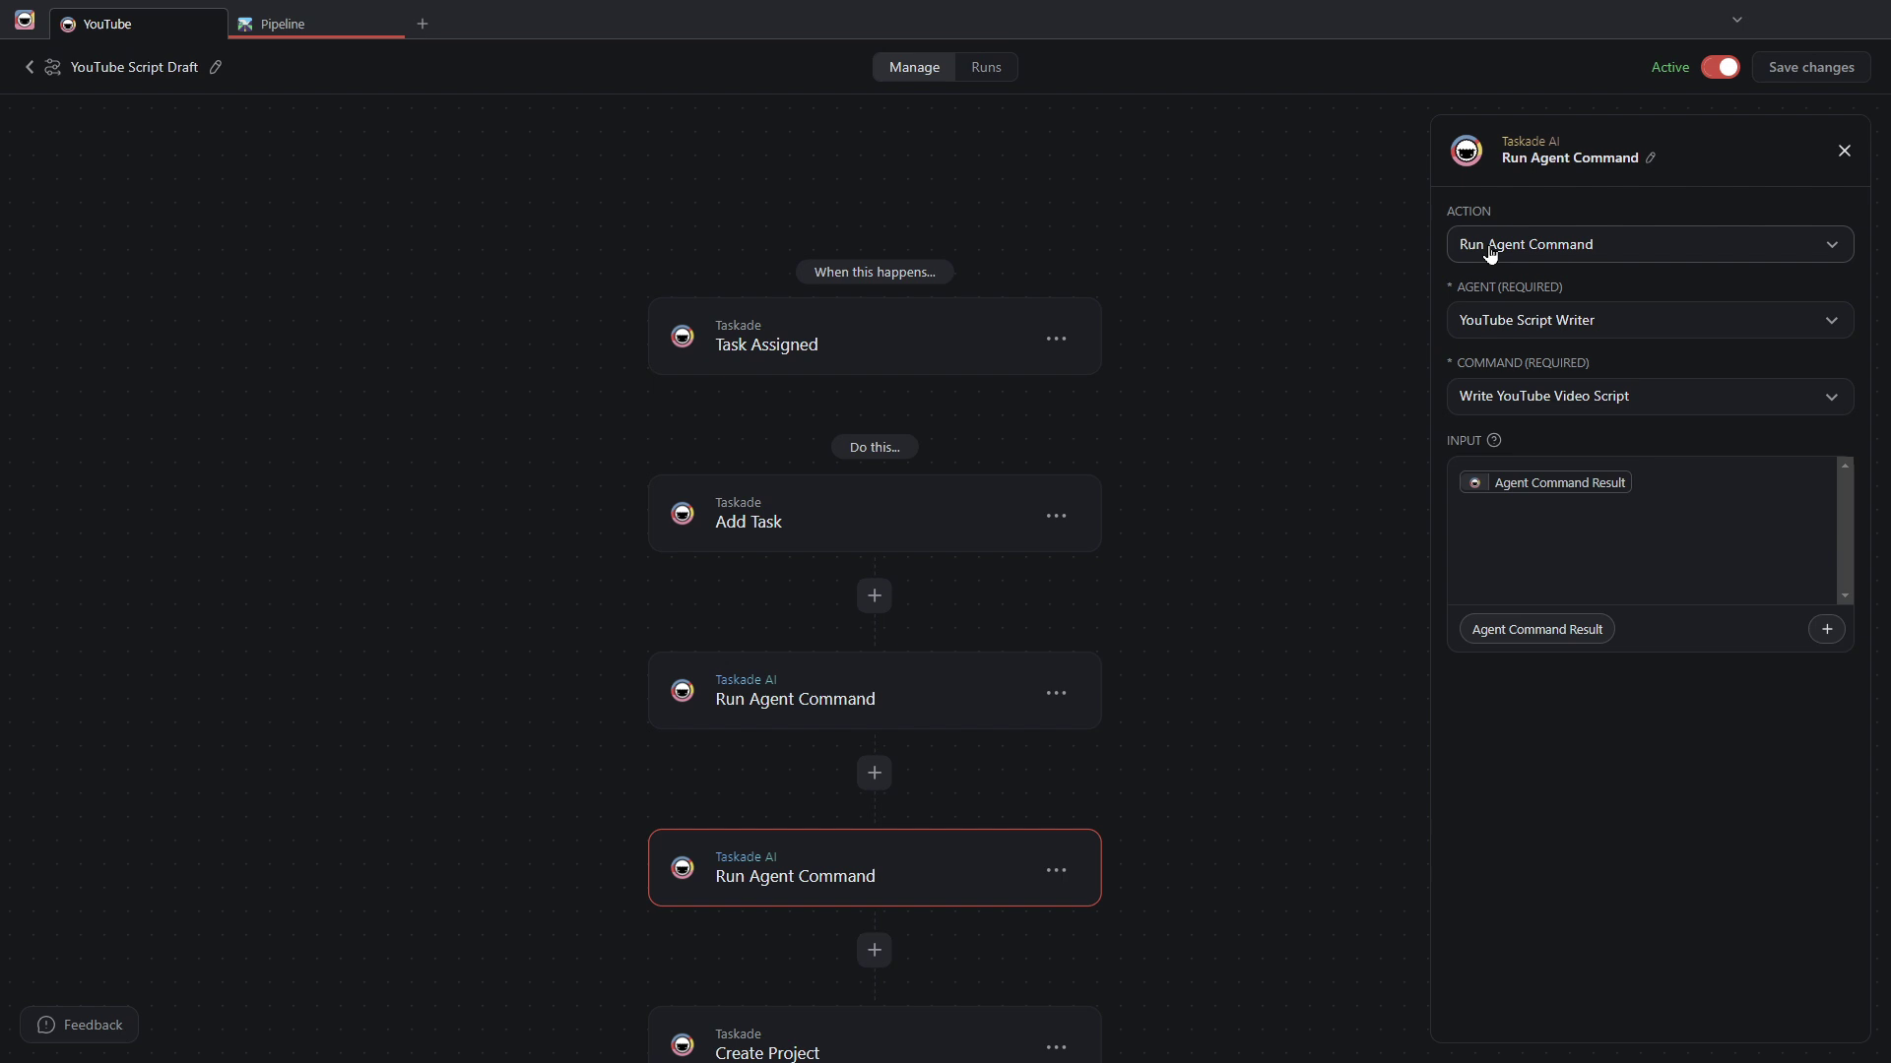
{"action": "left_click", "coordinate": [1668, 399]}
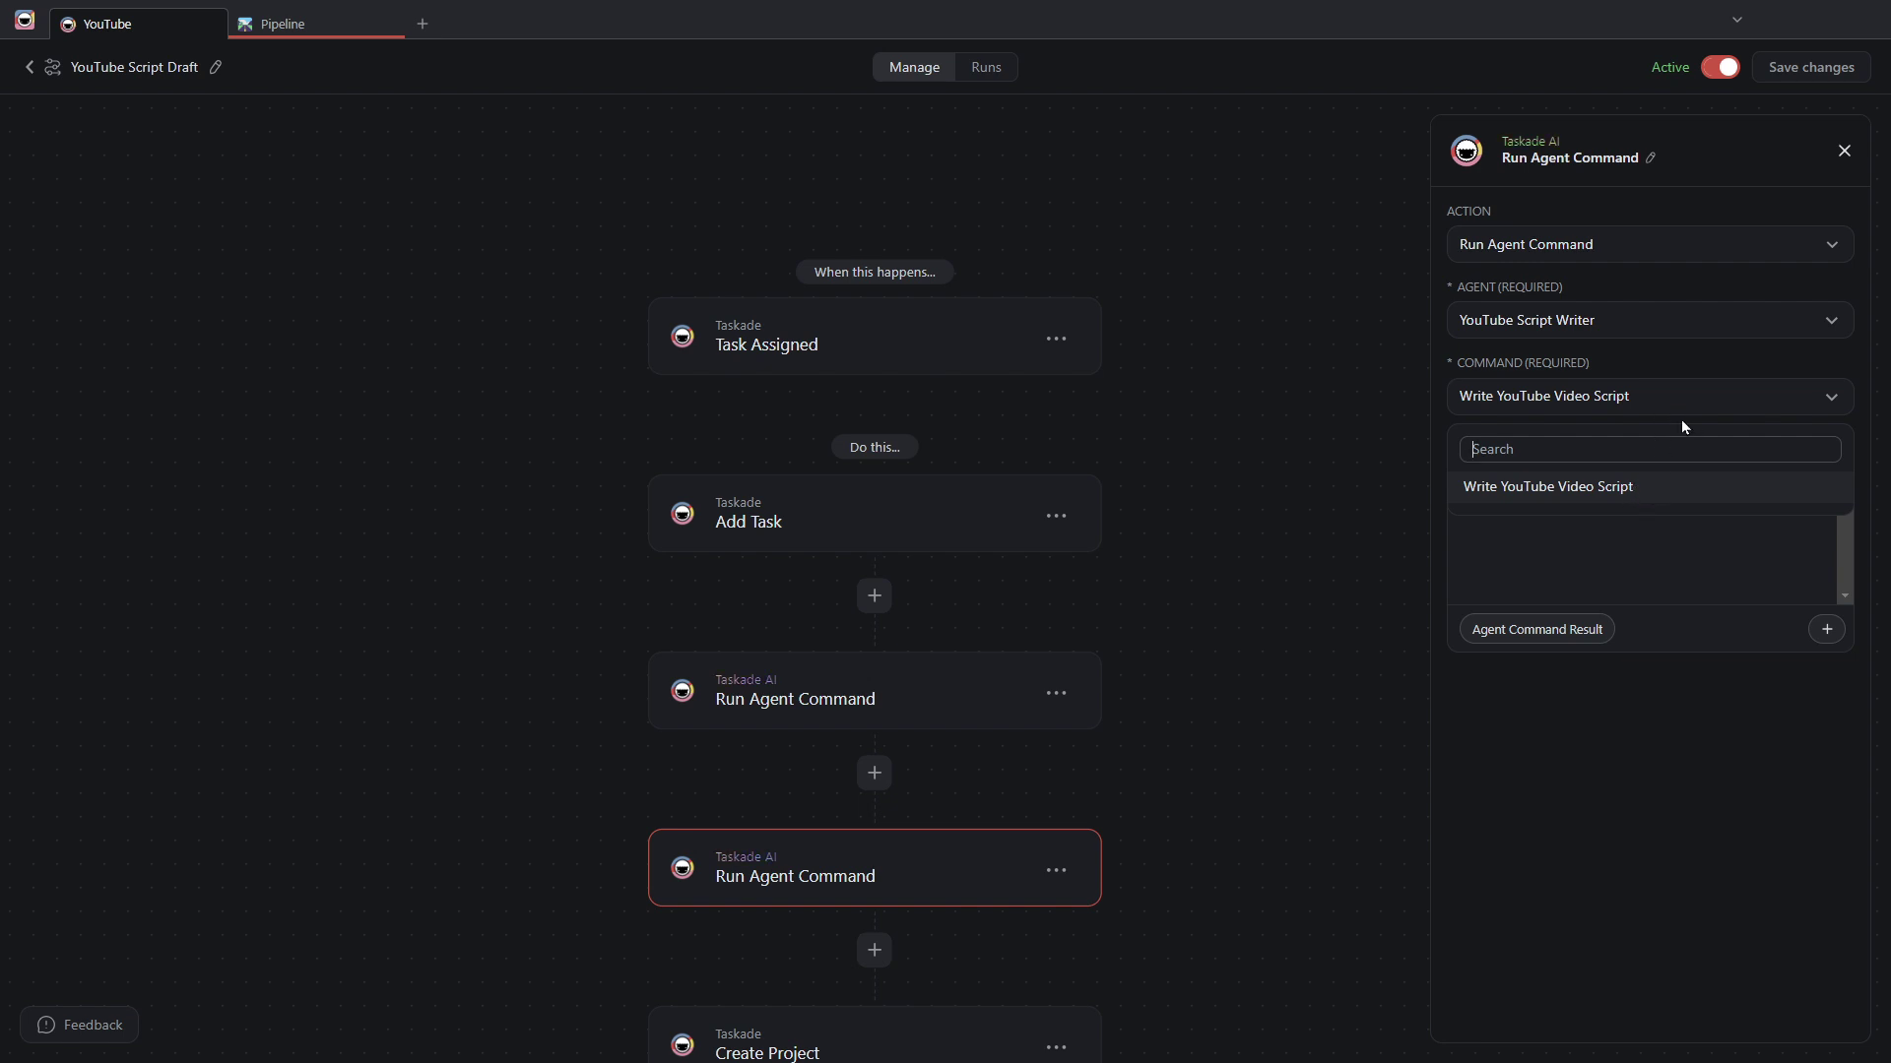
{"action": "left_click", "coordinate": [1713, 397]}
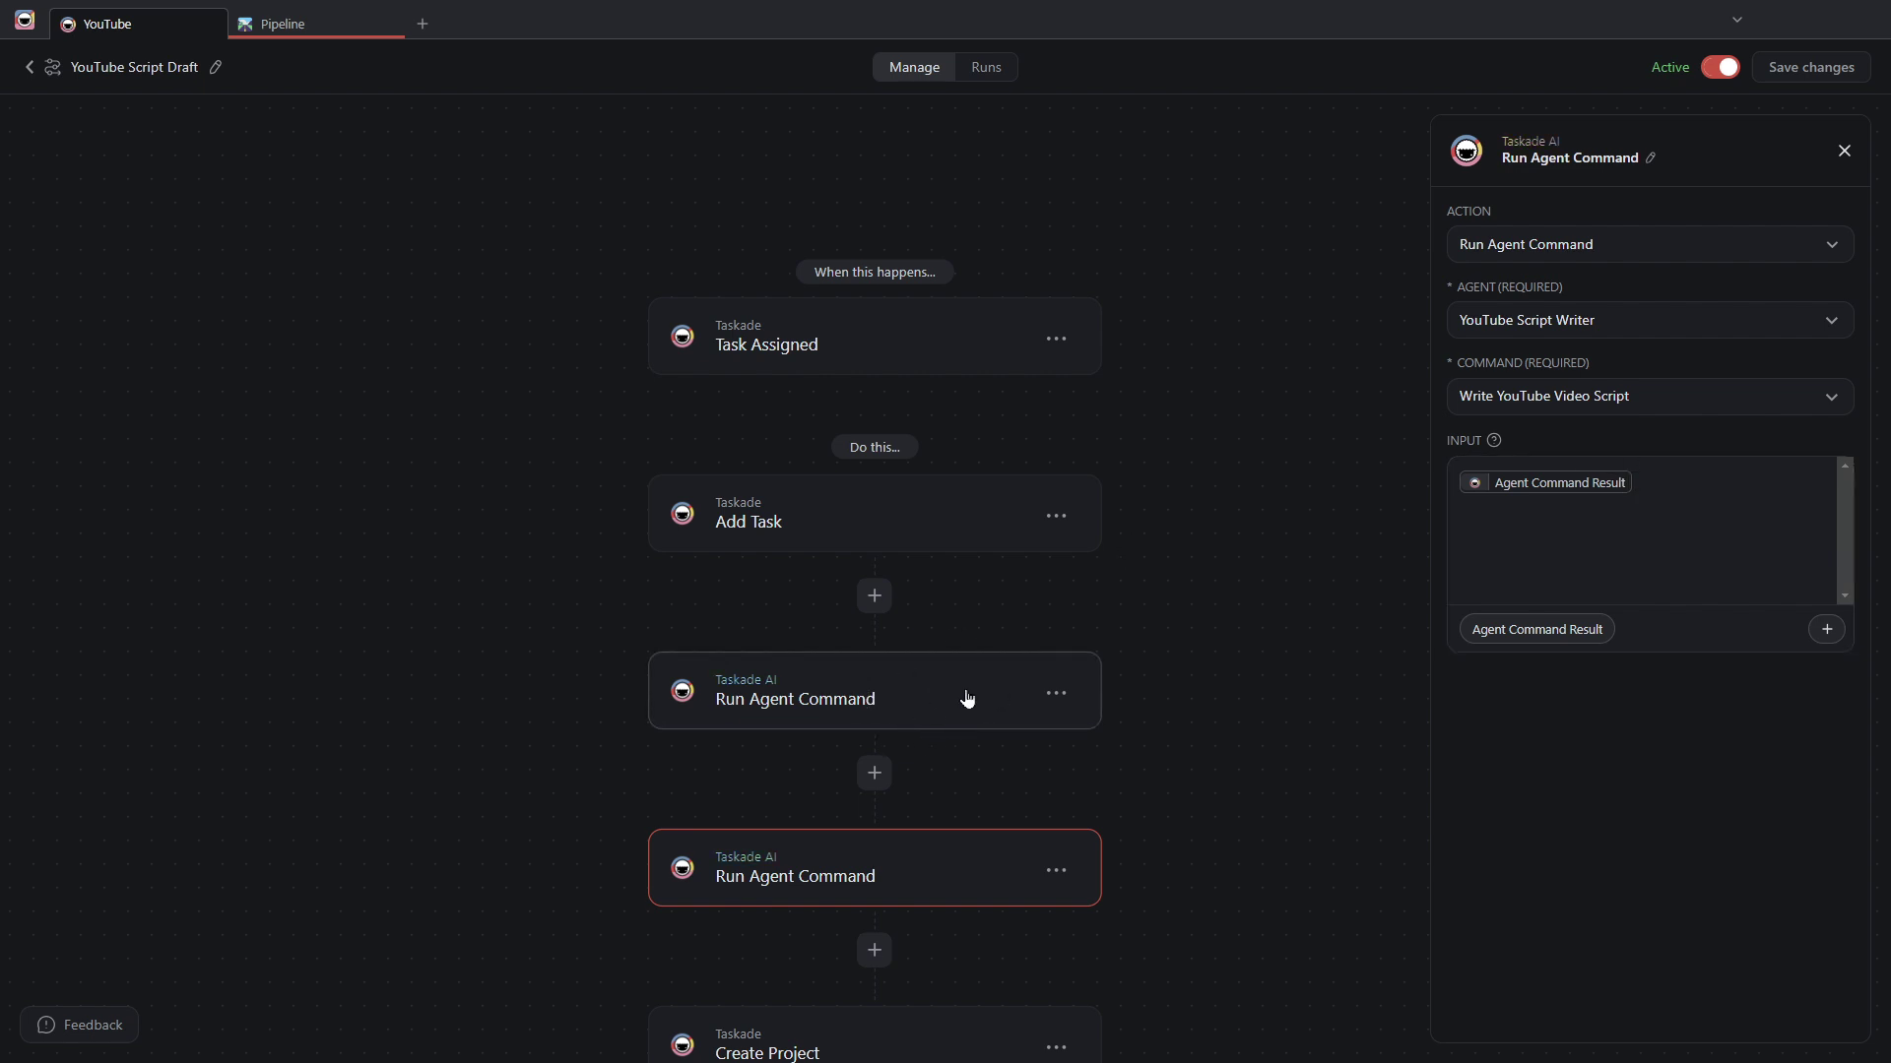
{"action": "left_click", "coordinate": [1826, 629]}
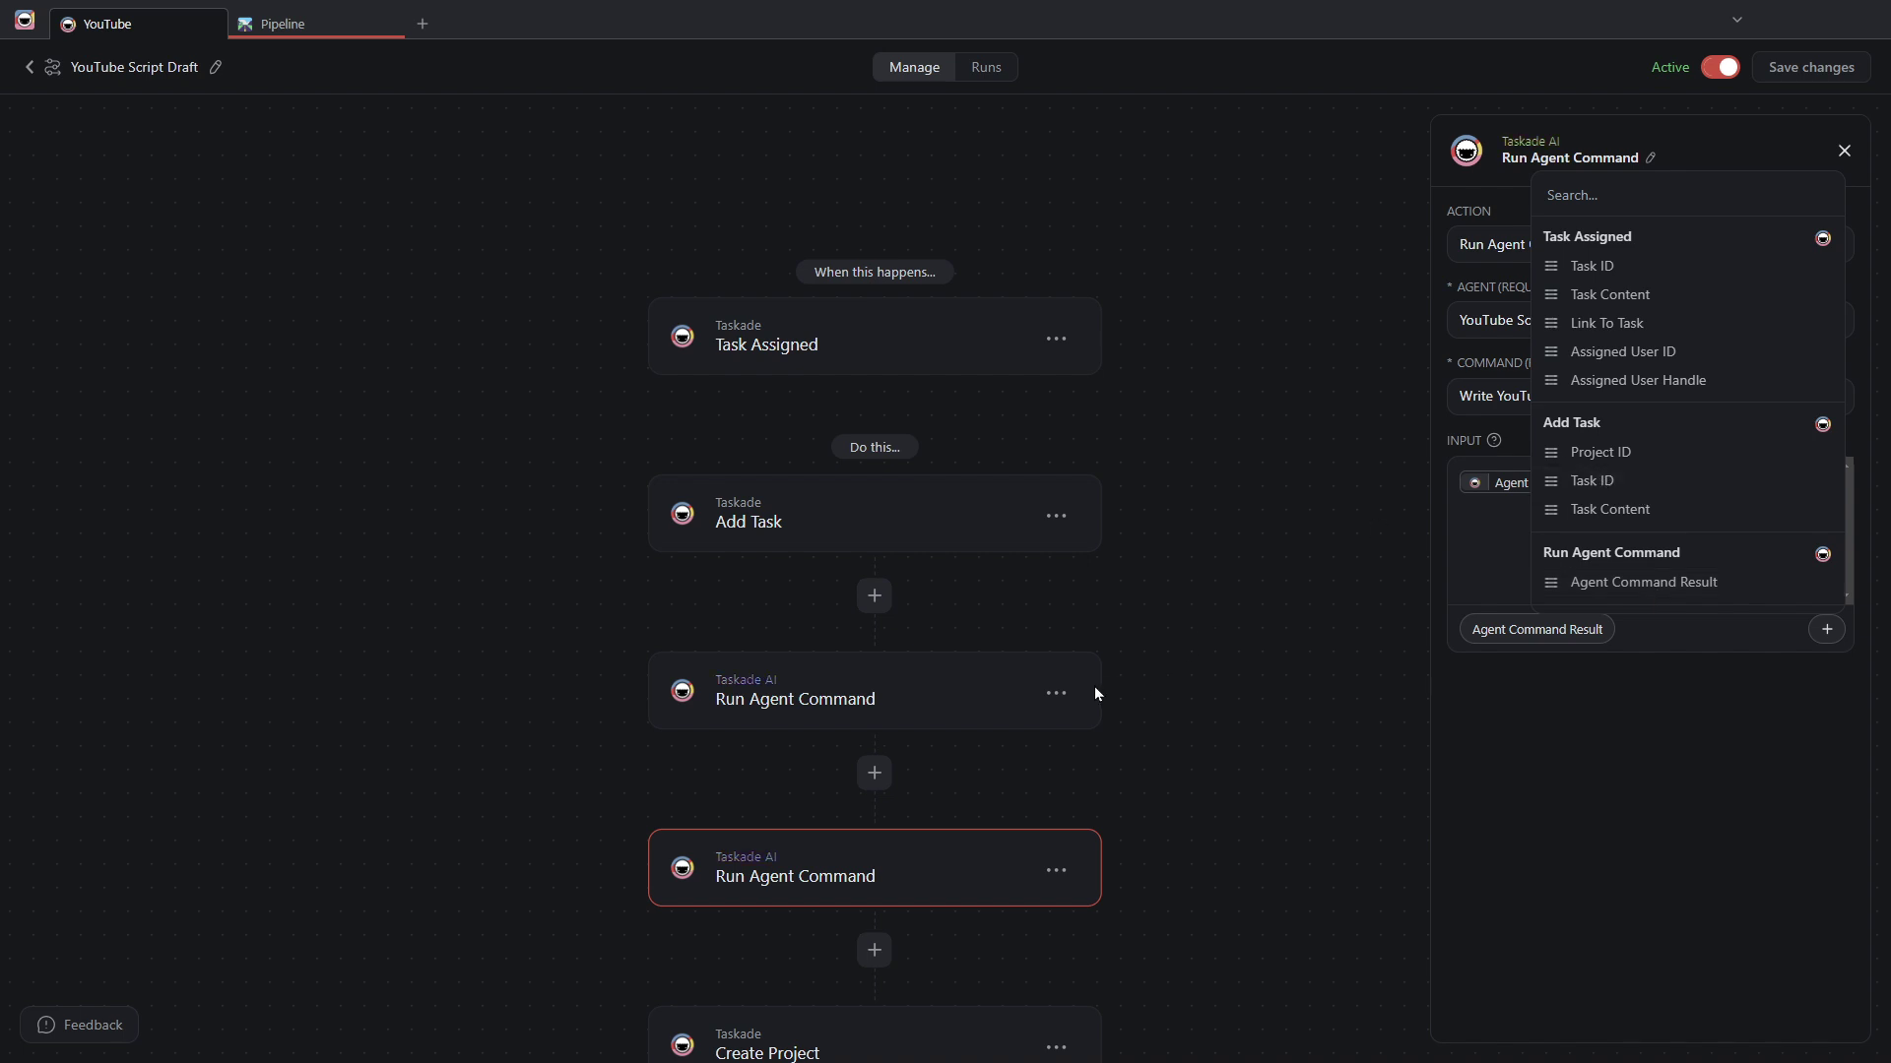
{"action": "left_click", "coordinate": [1478, 537]}
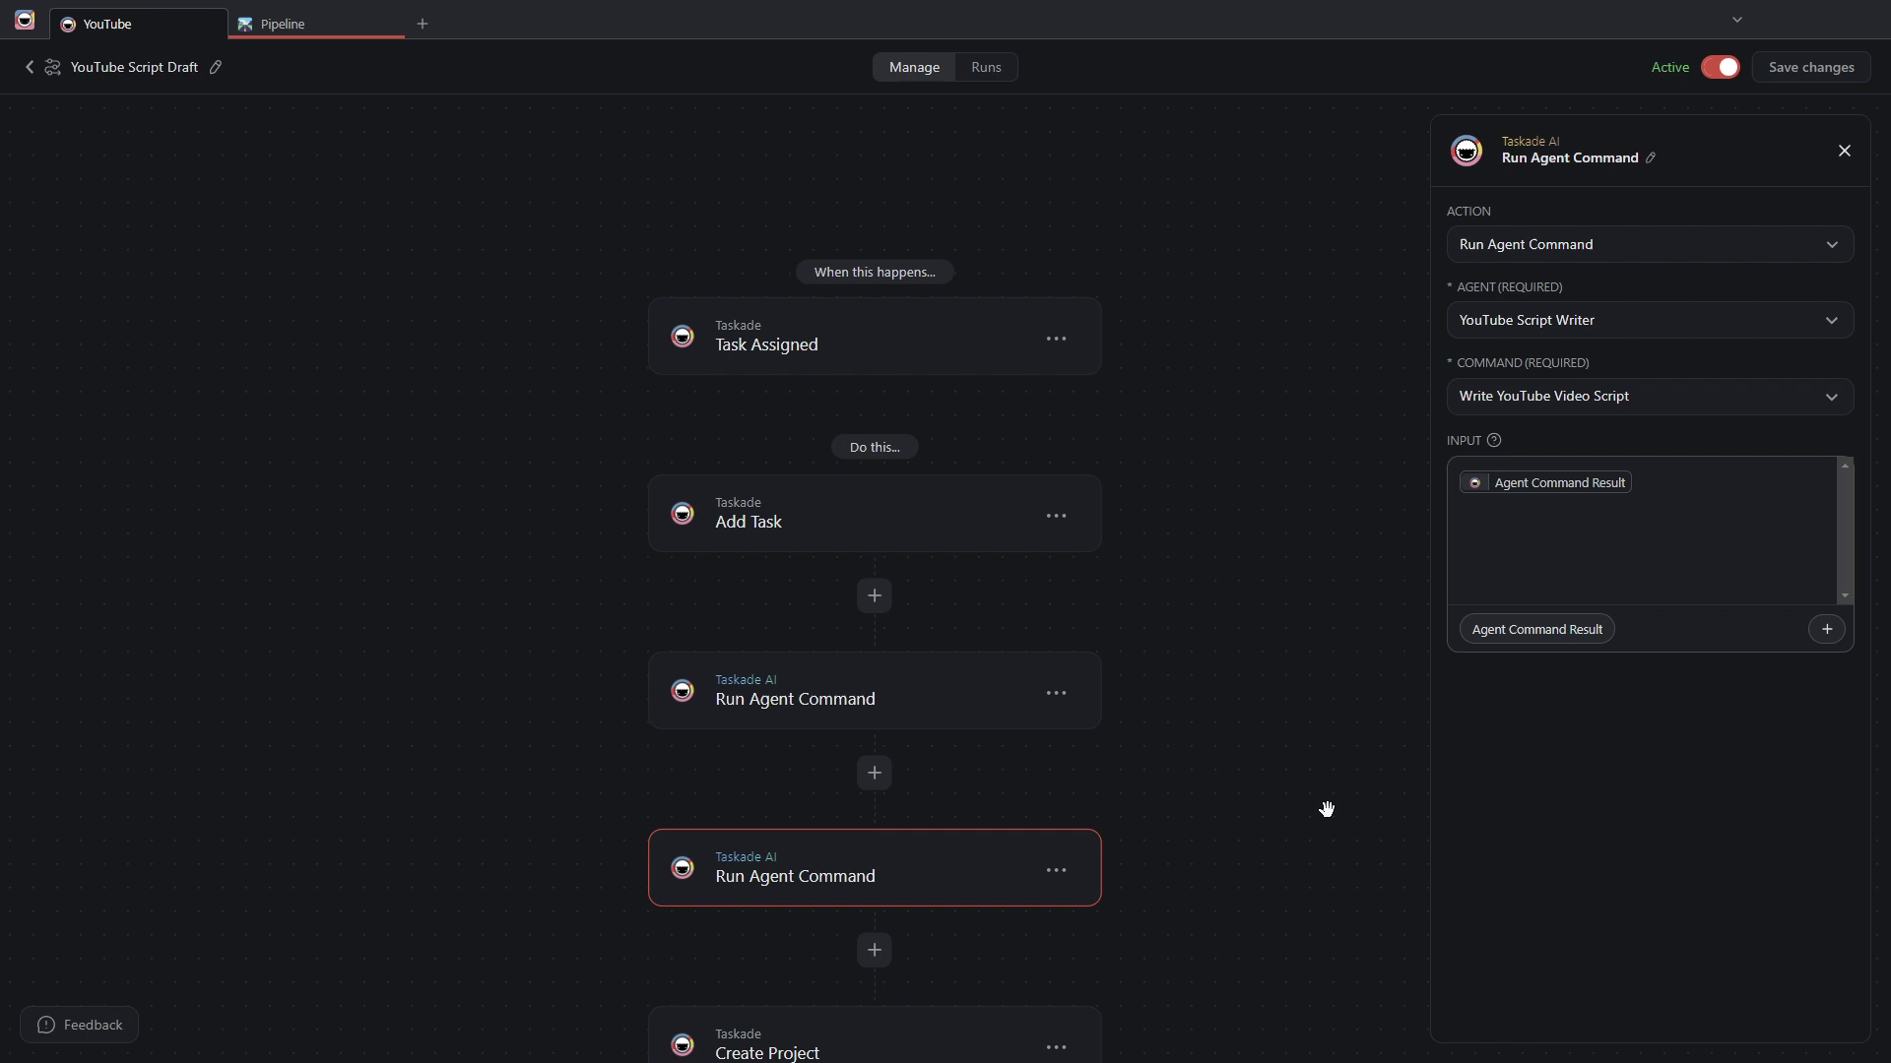
{"action": "scroll", "coordinate": [1248, 883], "scroll_direction": "down", "scroll_amount": 1}
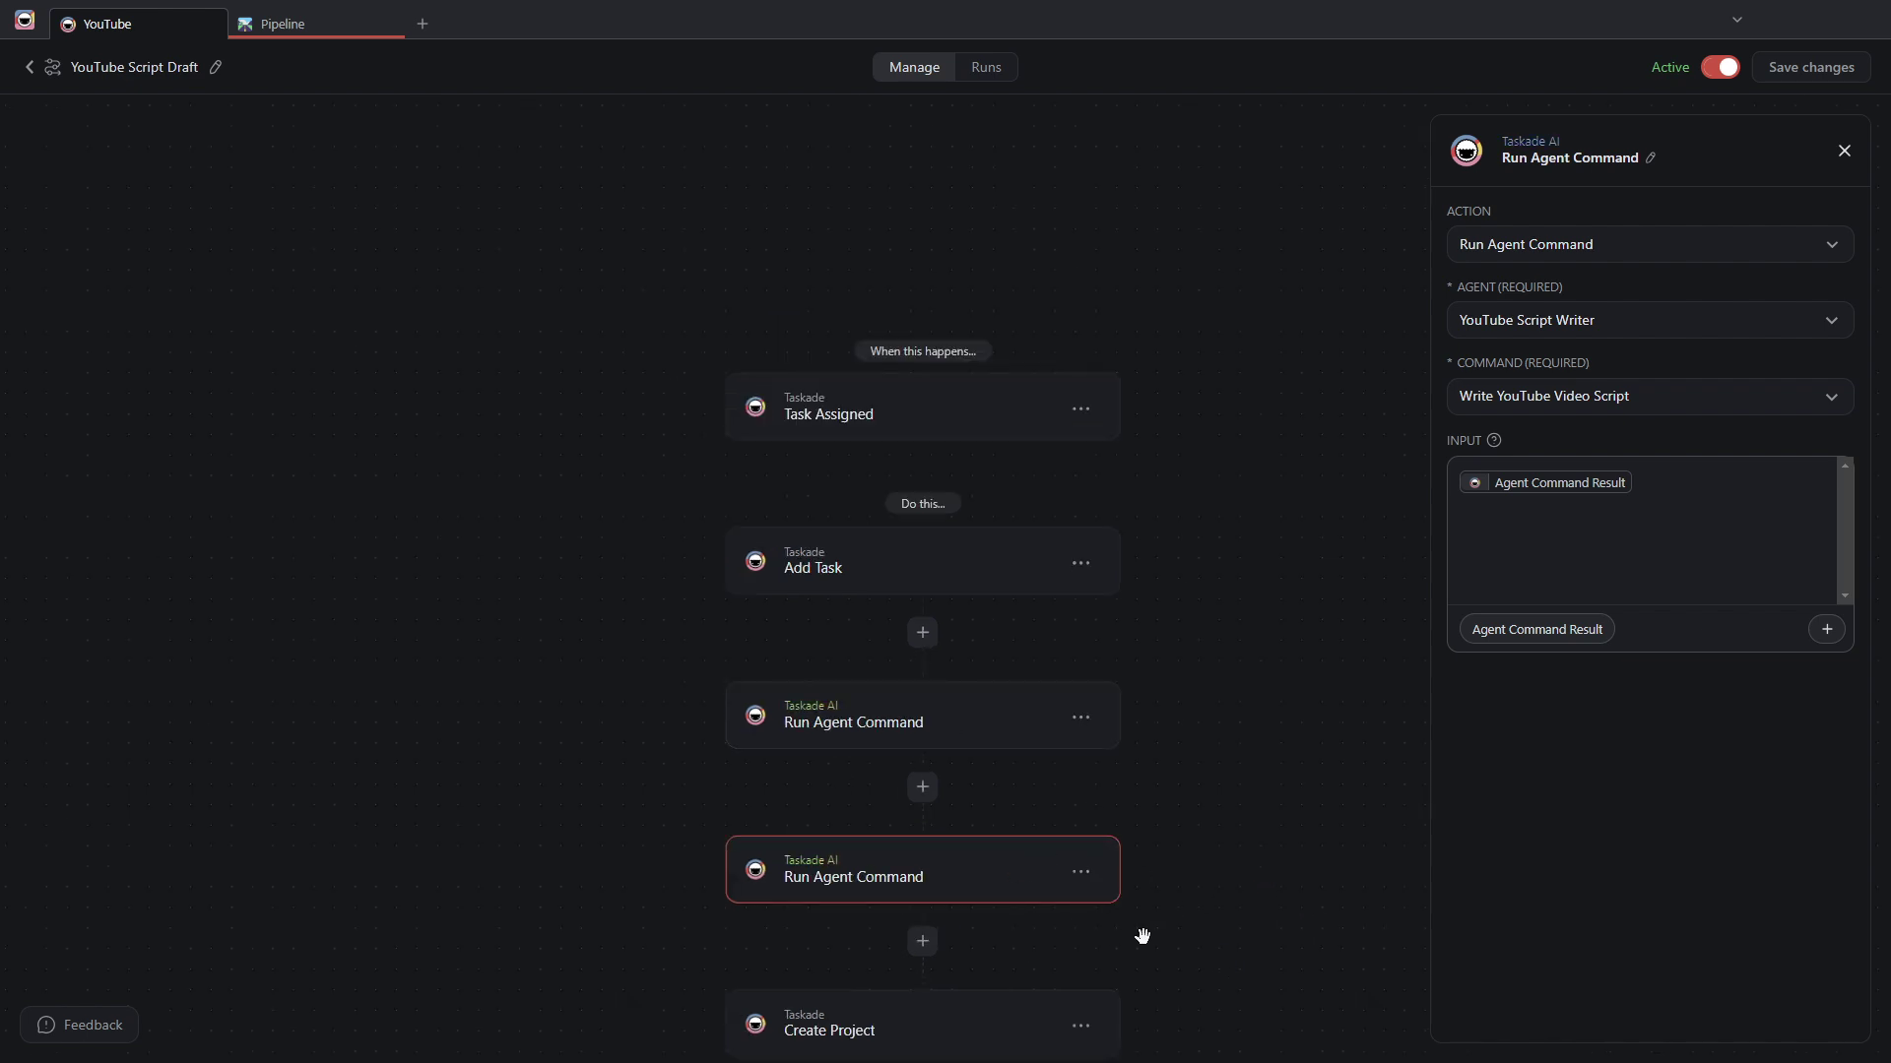
{"action": "scroll", "coordinate": [1025, 979], "scroll_direction": "up", "scroll_amount": 1}
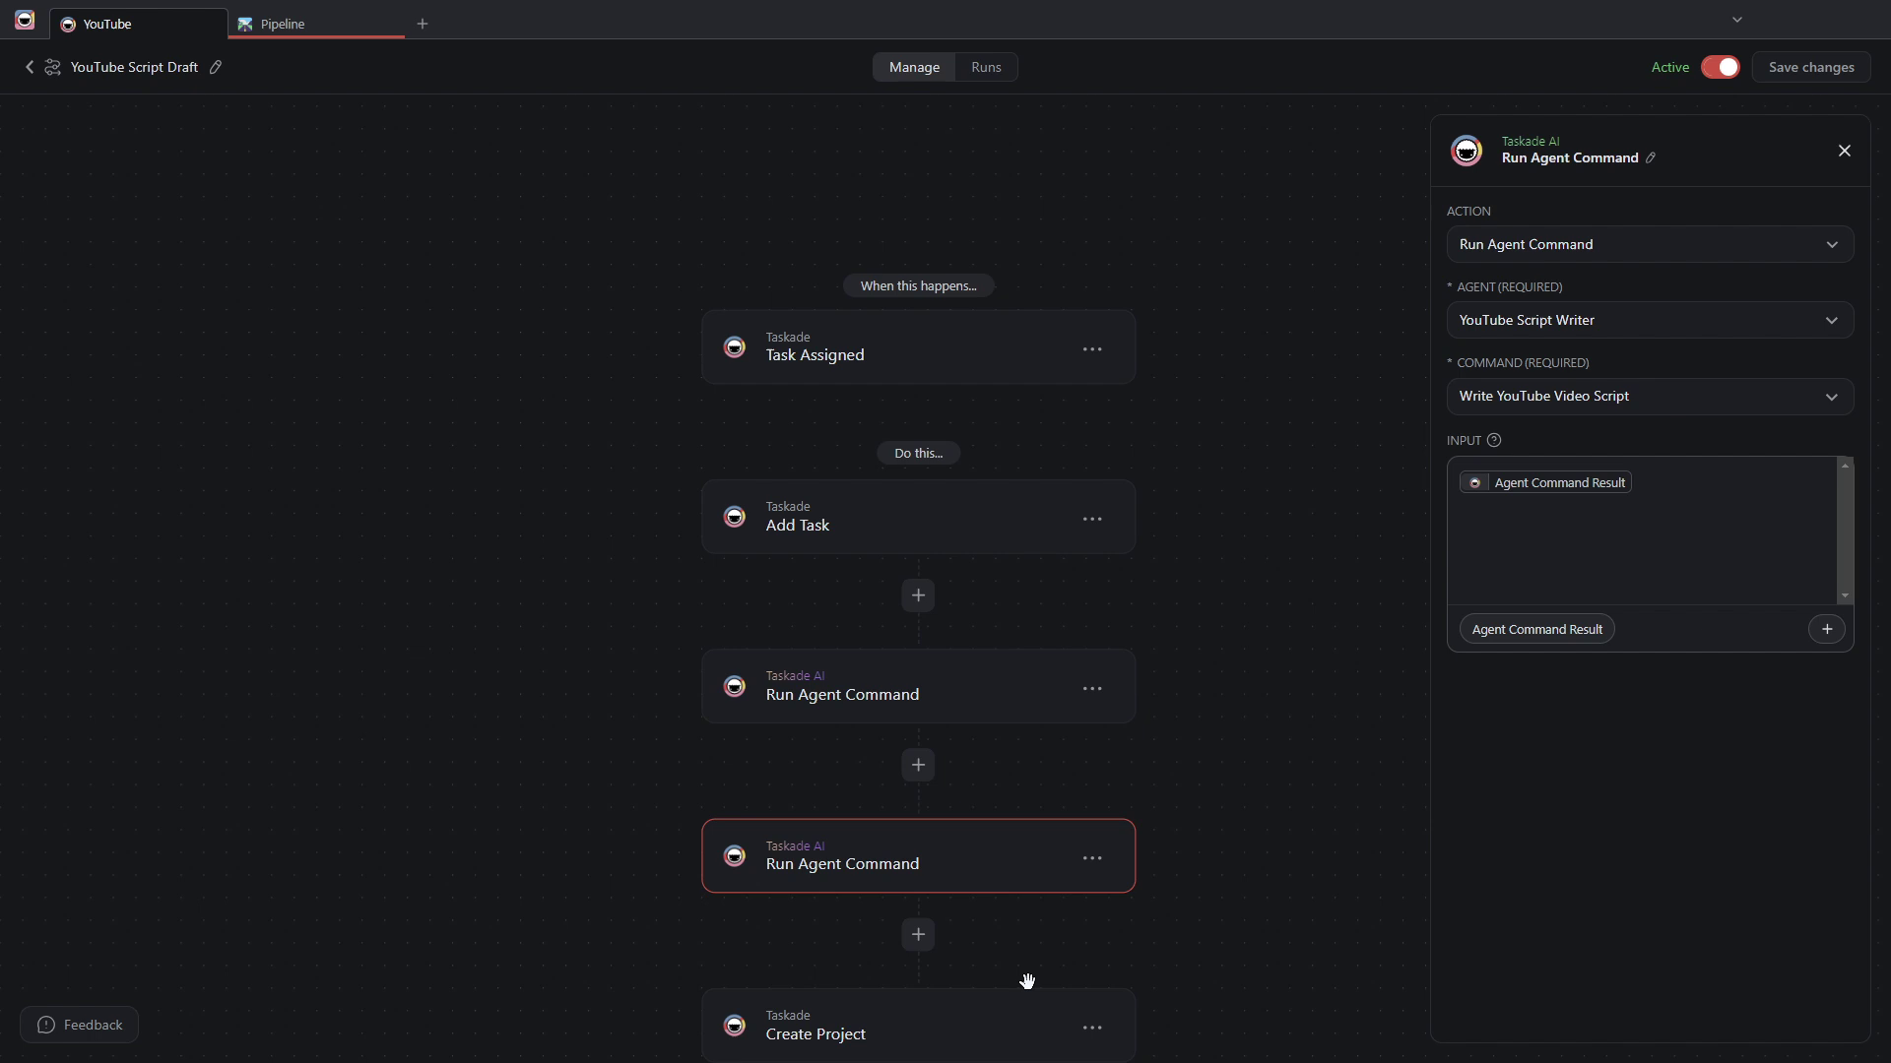
Step: Inspect the Create Project step, titled with Task Content and filled with the Agent Command Result
{"action": "left_click", "coordinate": [988, 1022]}
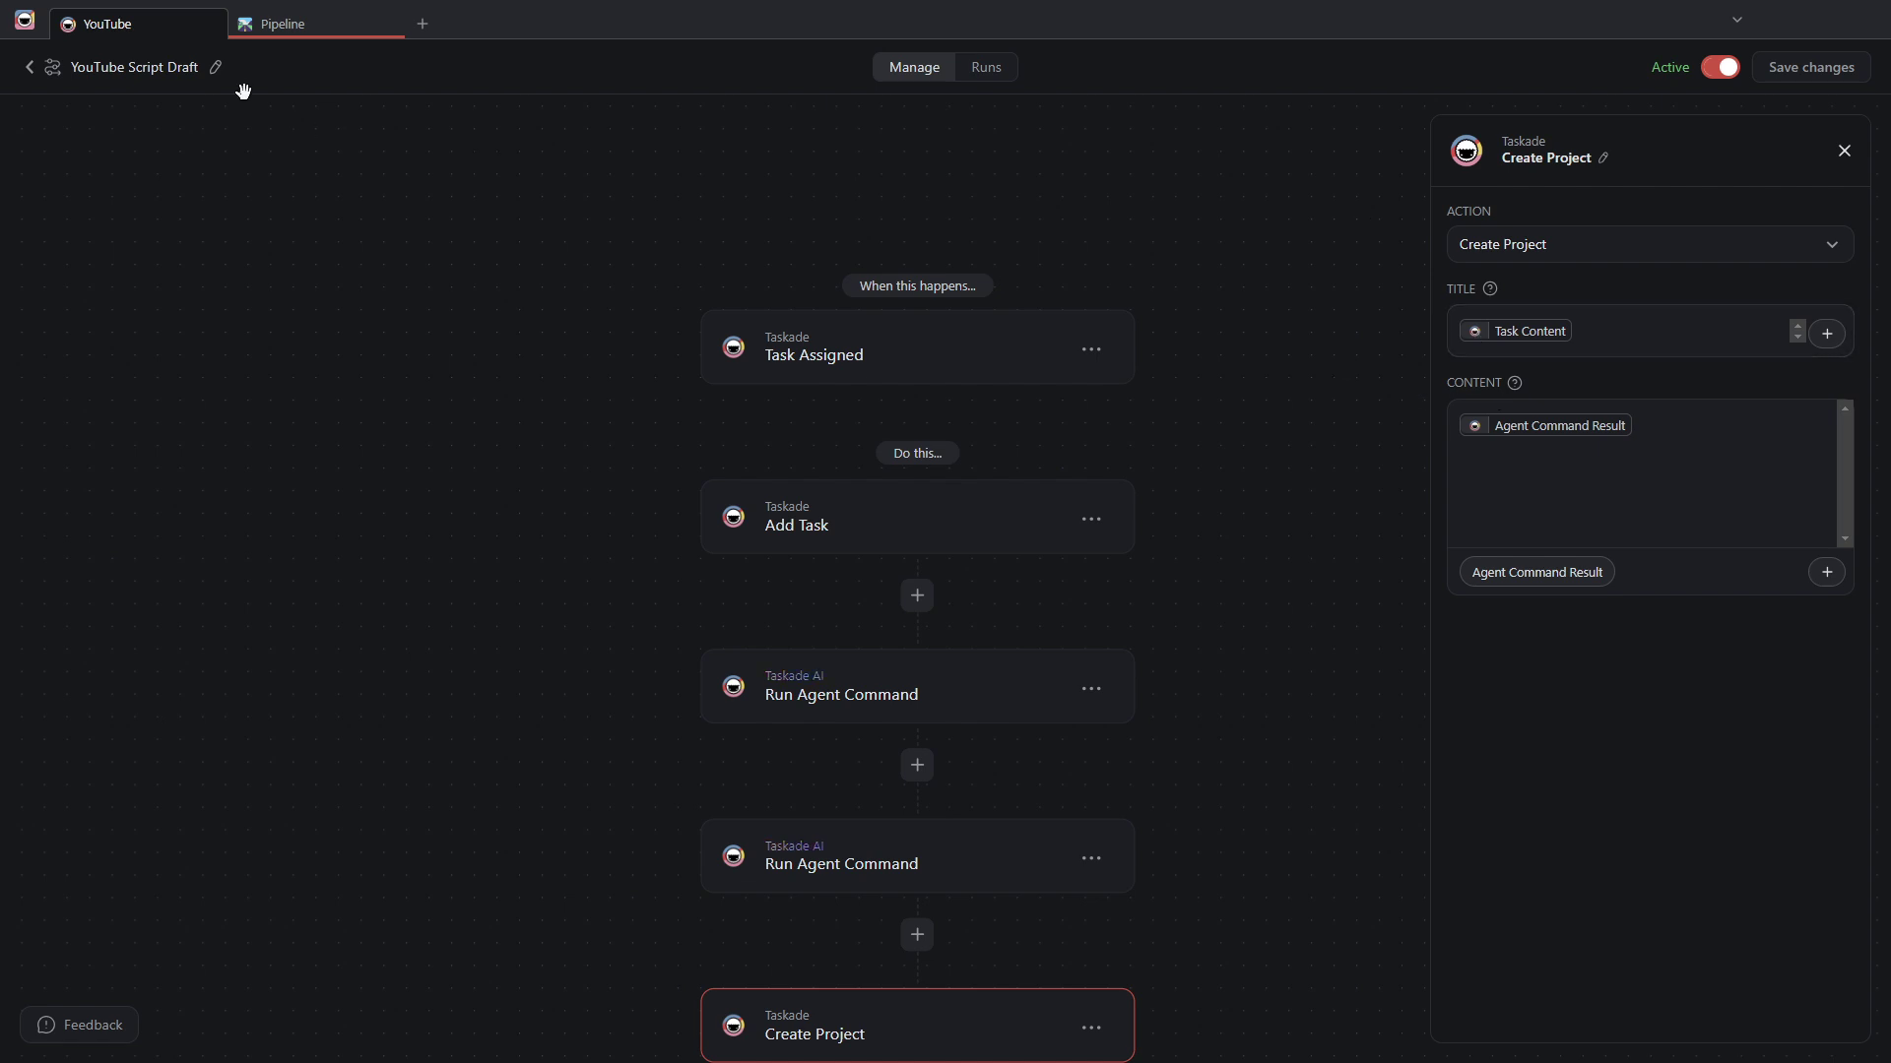
Step: Open the Youtube Ideas project and select the Taskade - AI automations and workflows idea
{"action": "left_click", "coordinate": [30, 67]}
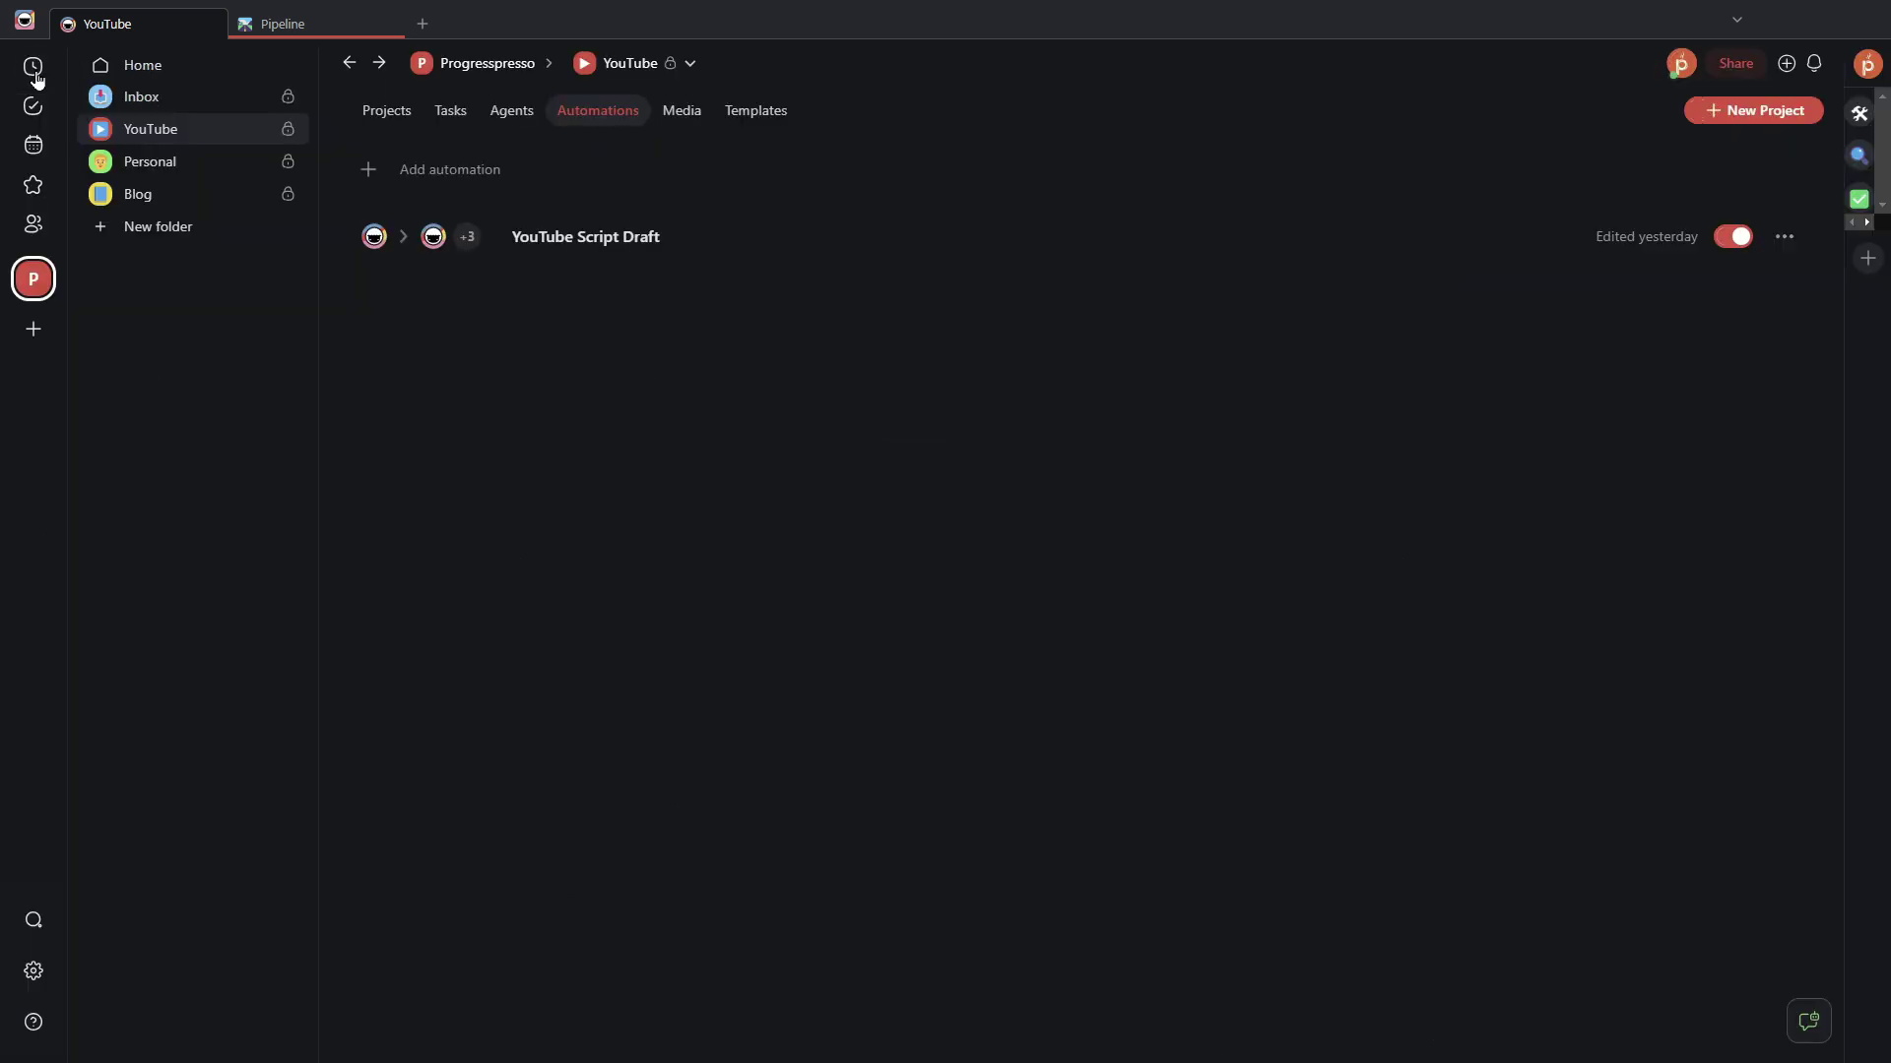
{"action": "left_click", "coordinate": [389, 111]}
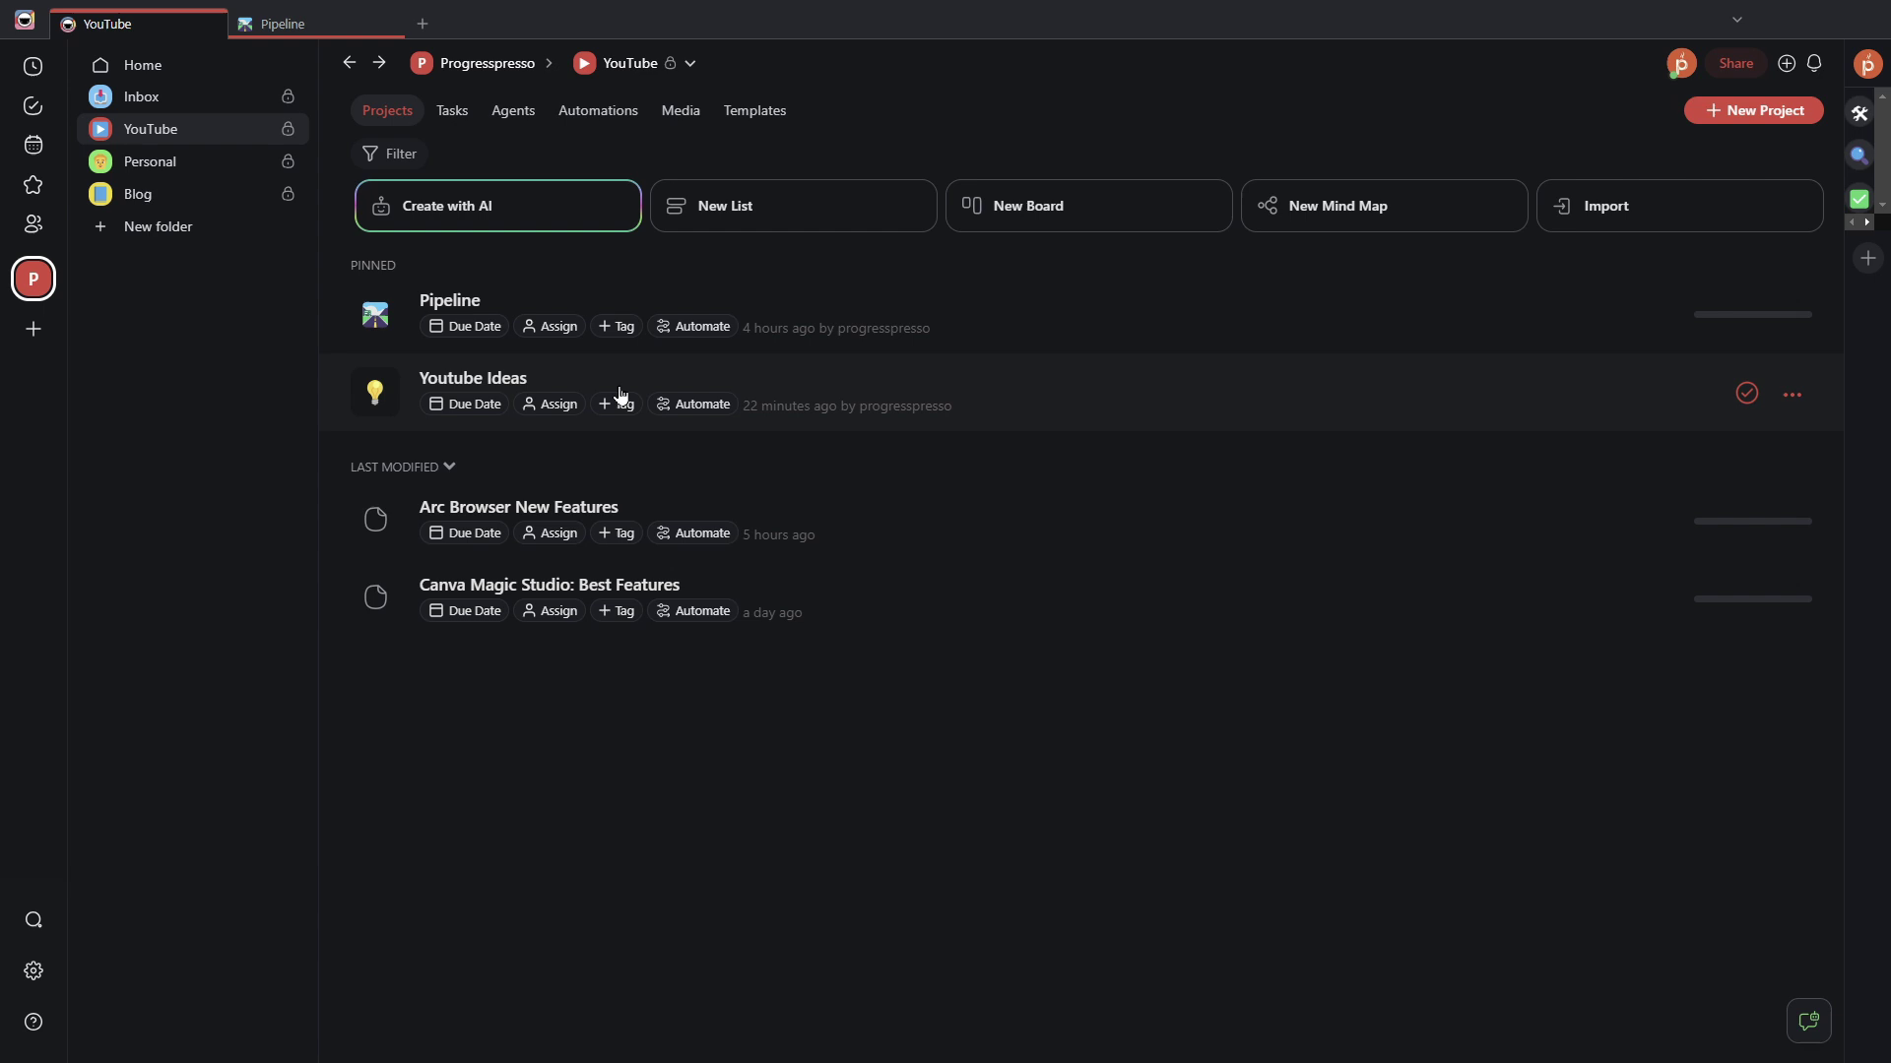
{"action": "left_click", "coordinate": [1034, 384]}
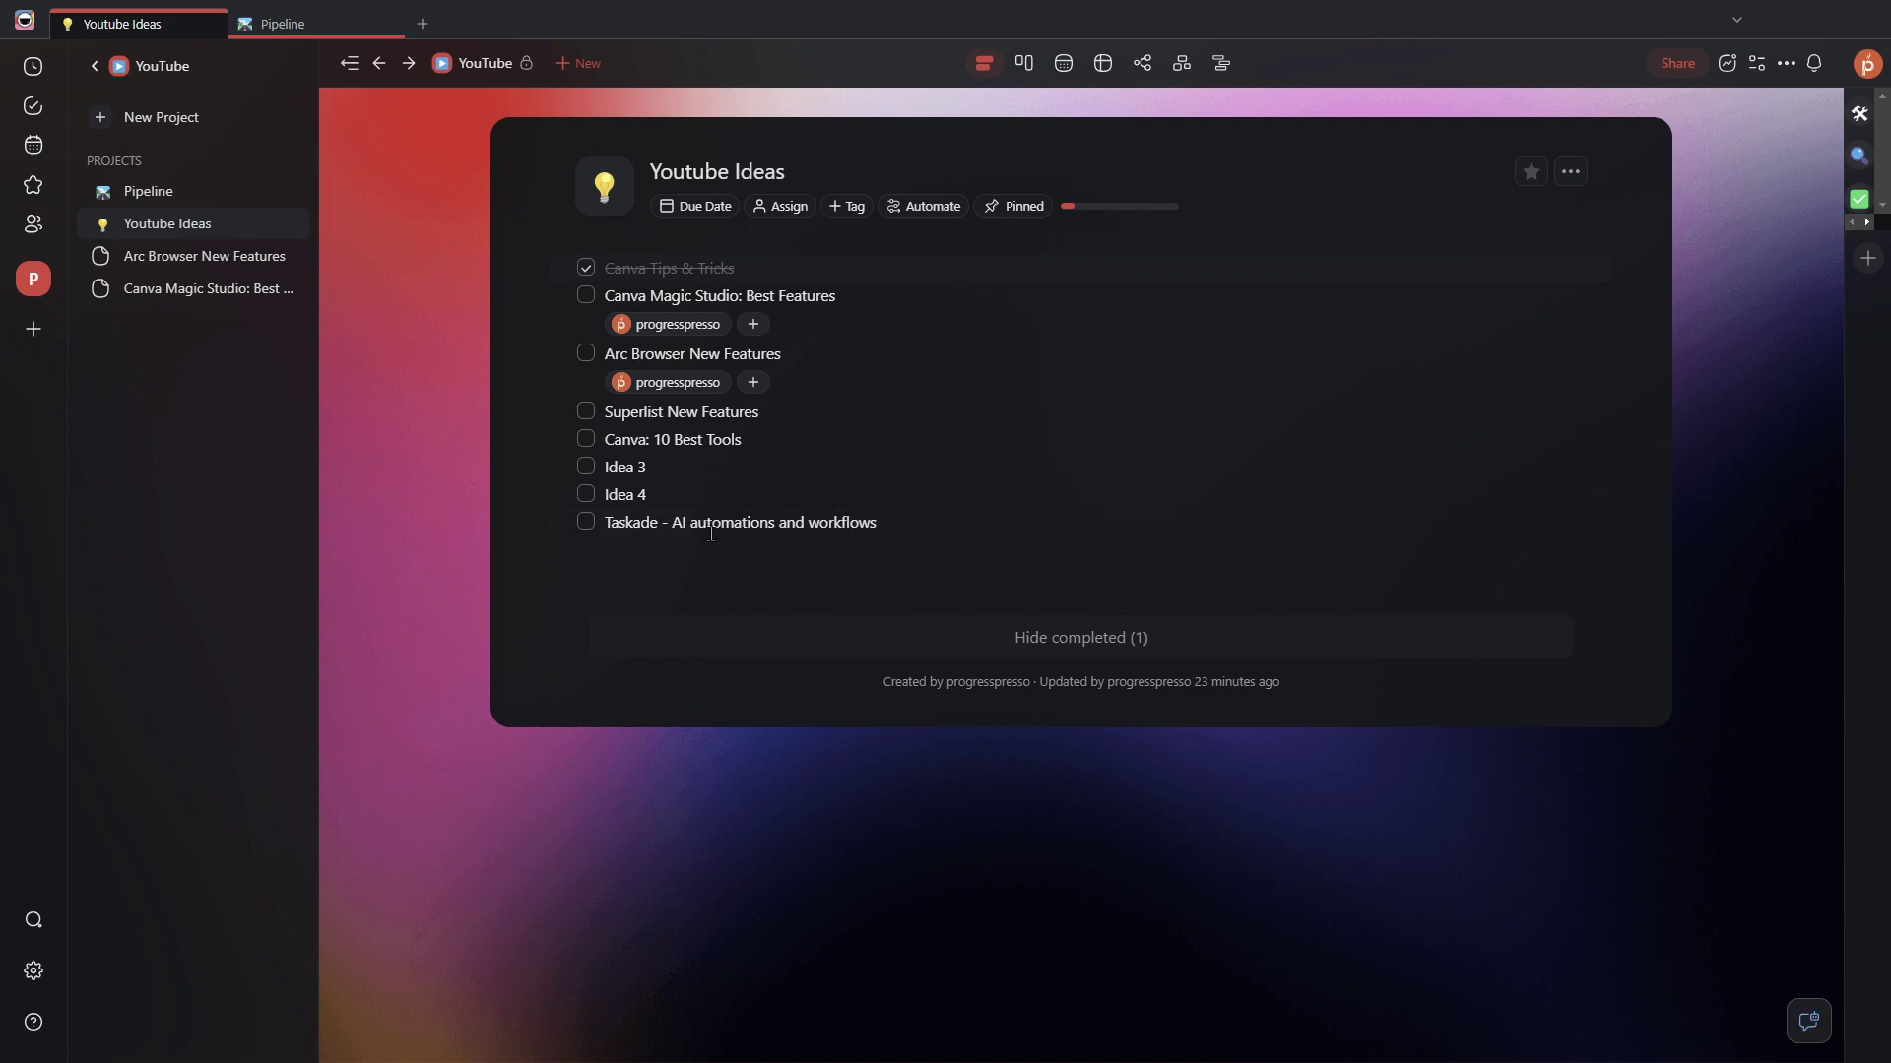
{"action": "left_click", "coordinate": [917, 530]}
Step: Assign the Taskade idea to yourself, check Pipeline, then go to the YouTube project list
{"action": "left_click", "coordinate": [1567, 525]}
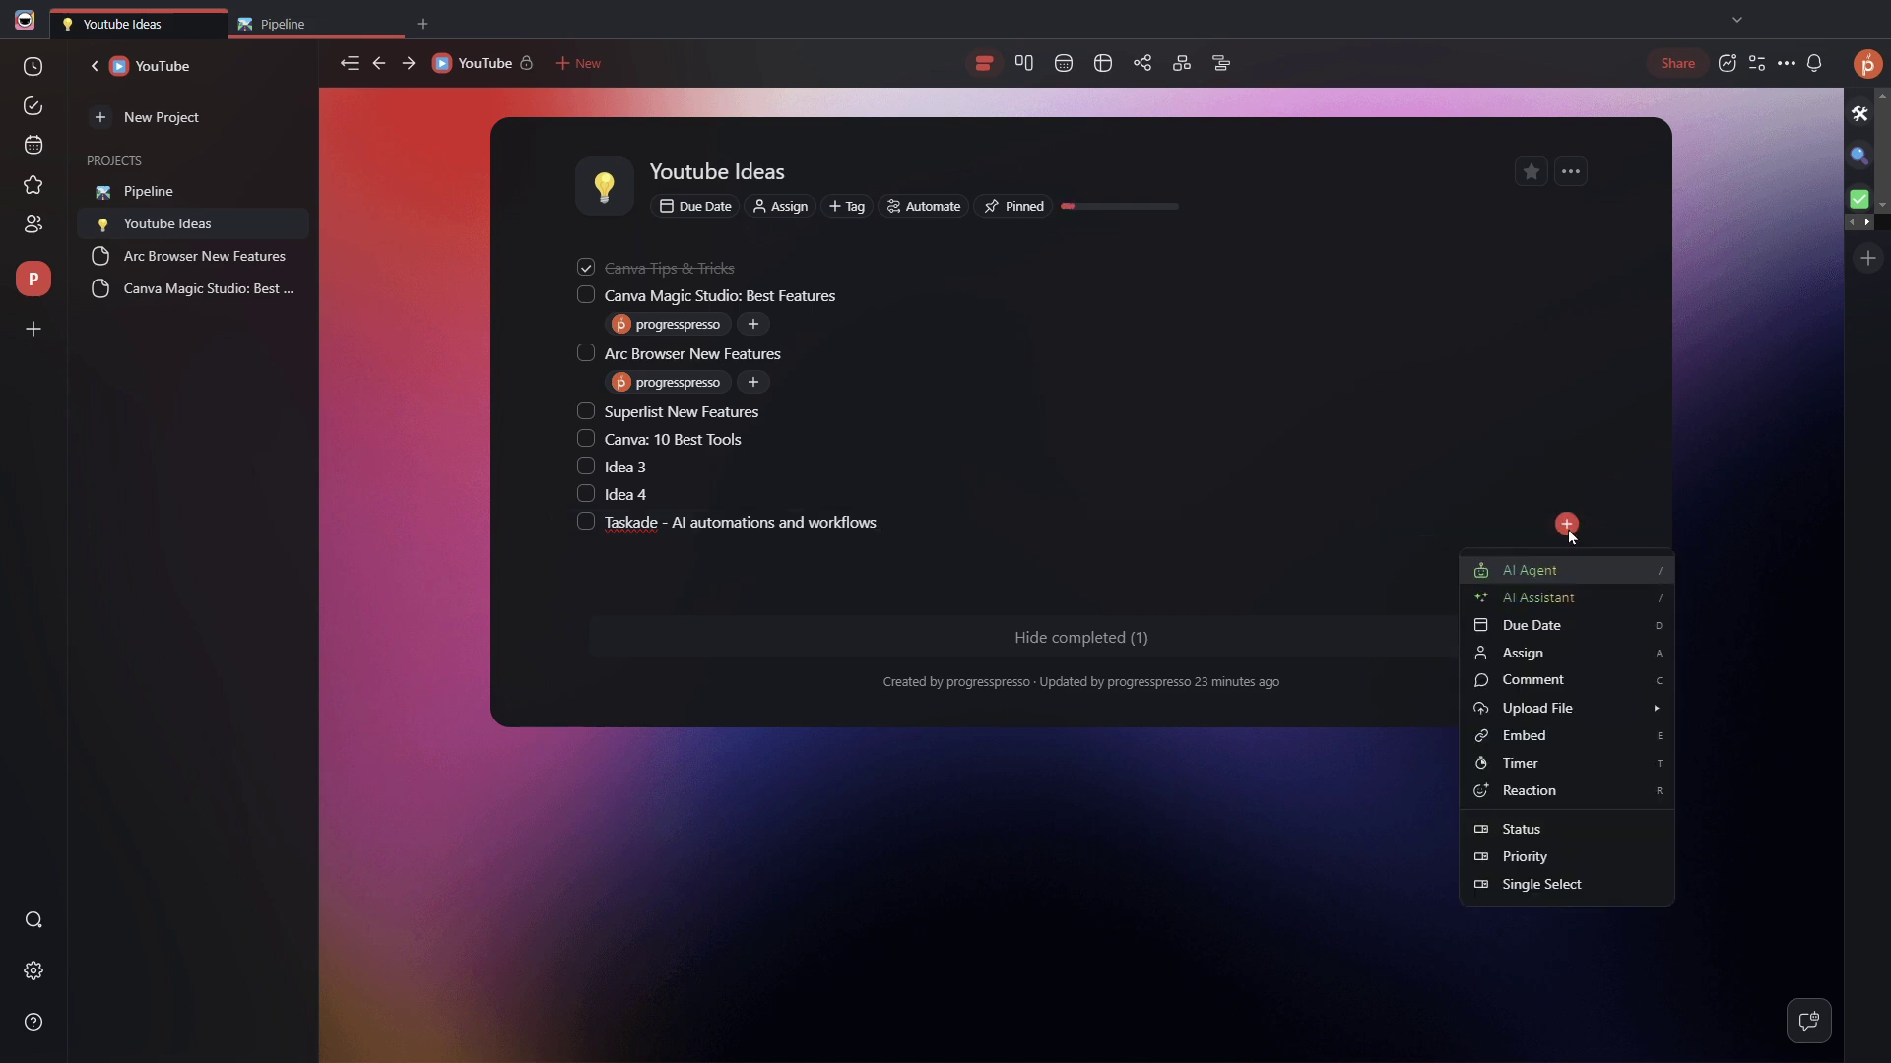
{"action": "left_click", "coordinate": [1522, 654]}
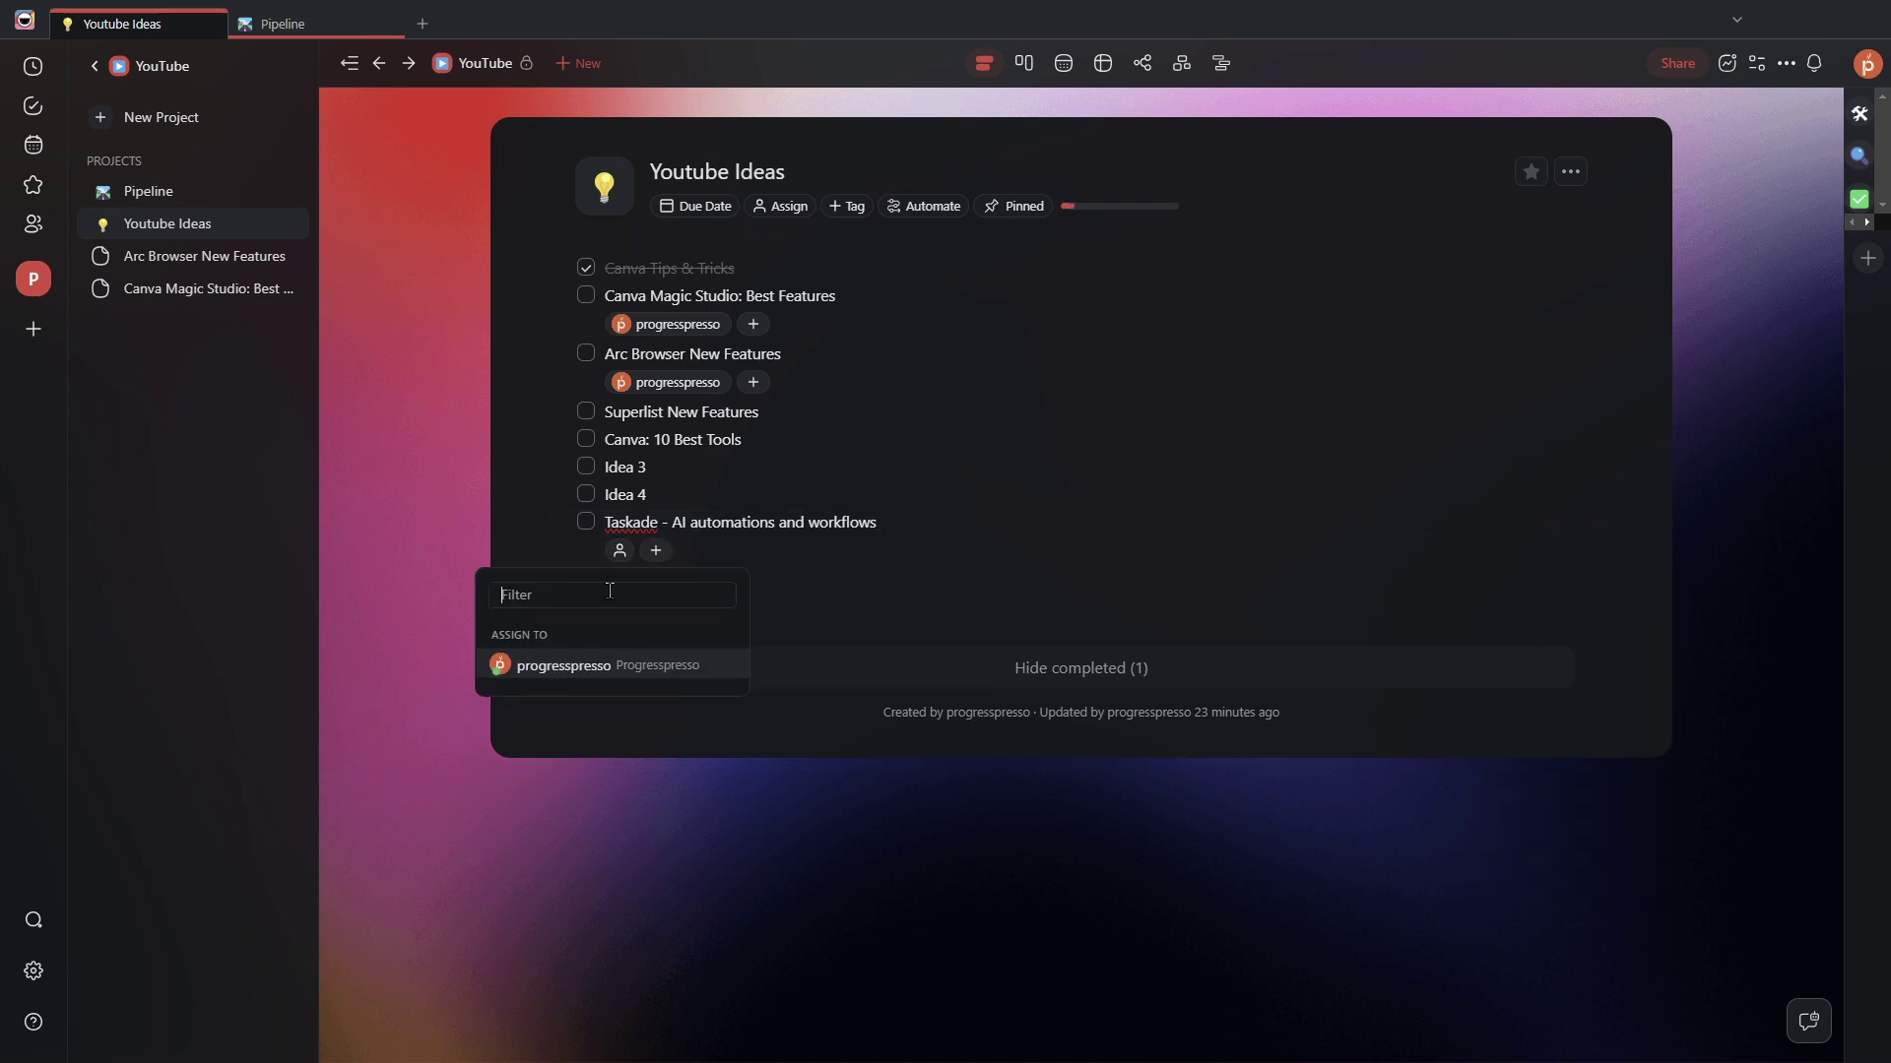
{"action": "left_click", "coordinate": [637, 673]}
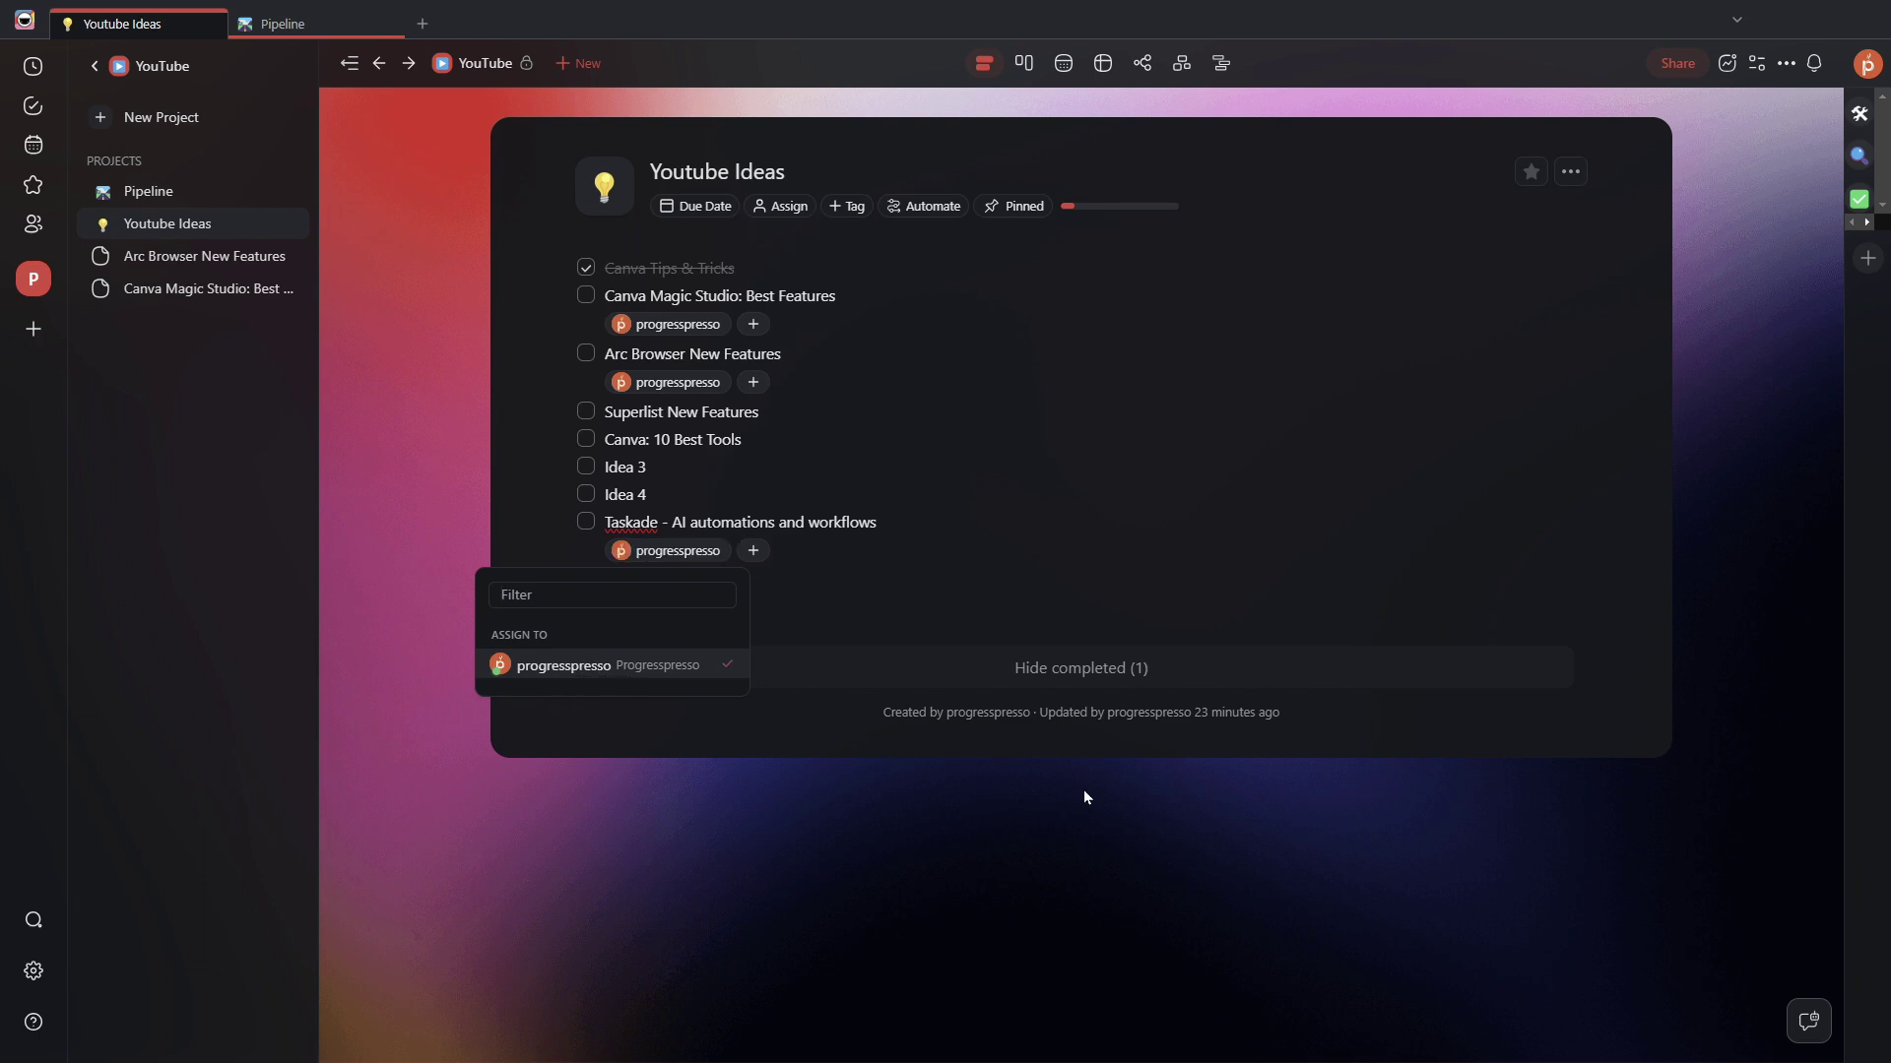
{"action": "left_click", "coordinate": [937, 611]}
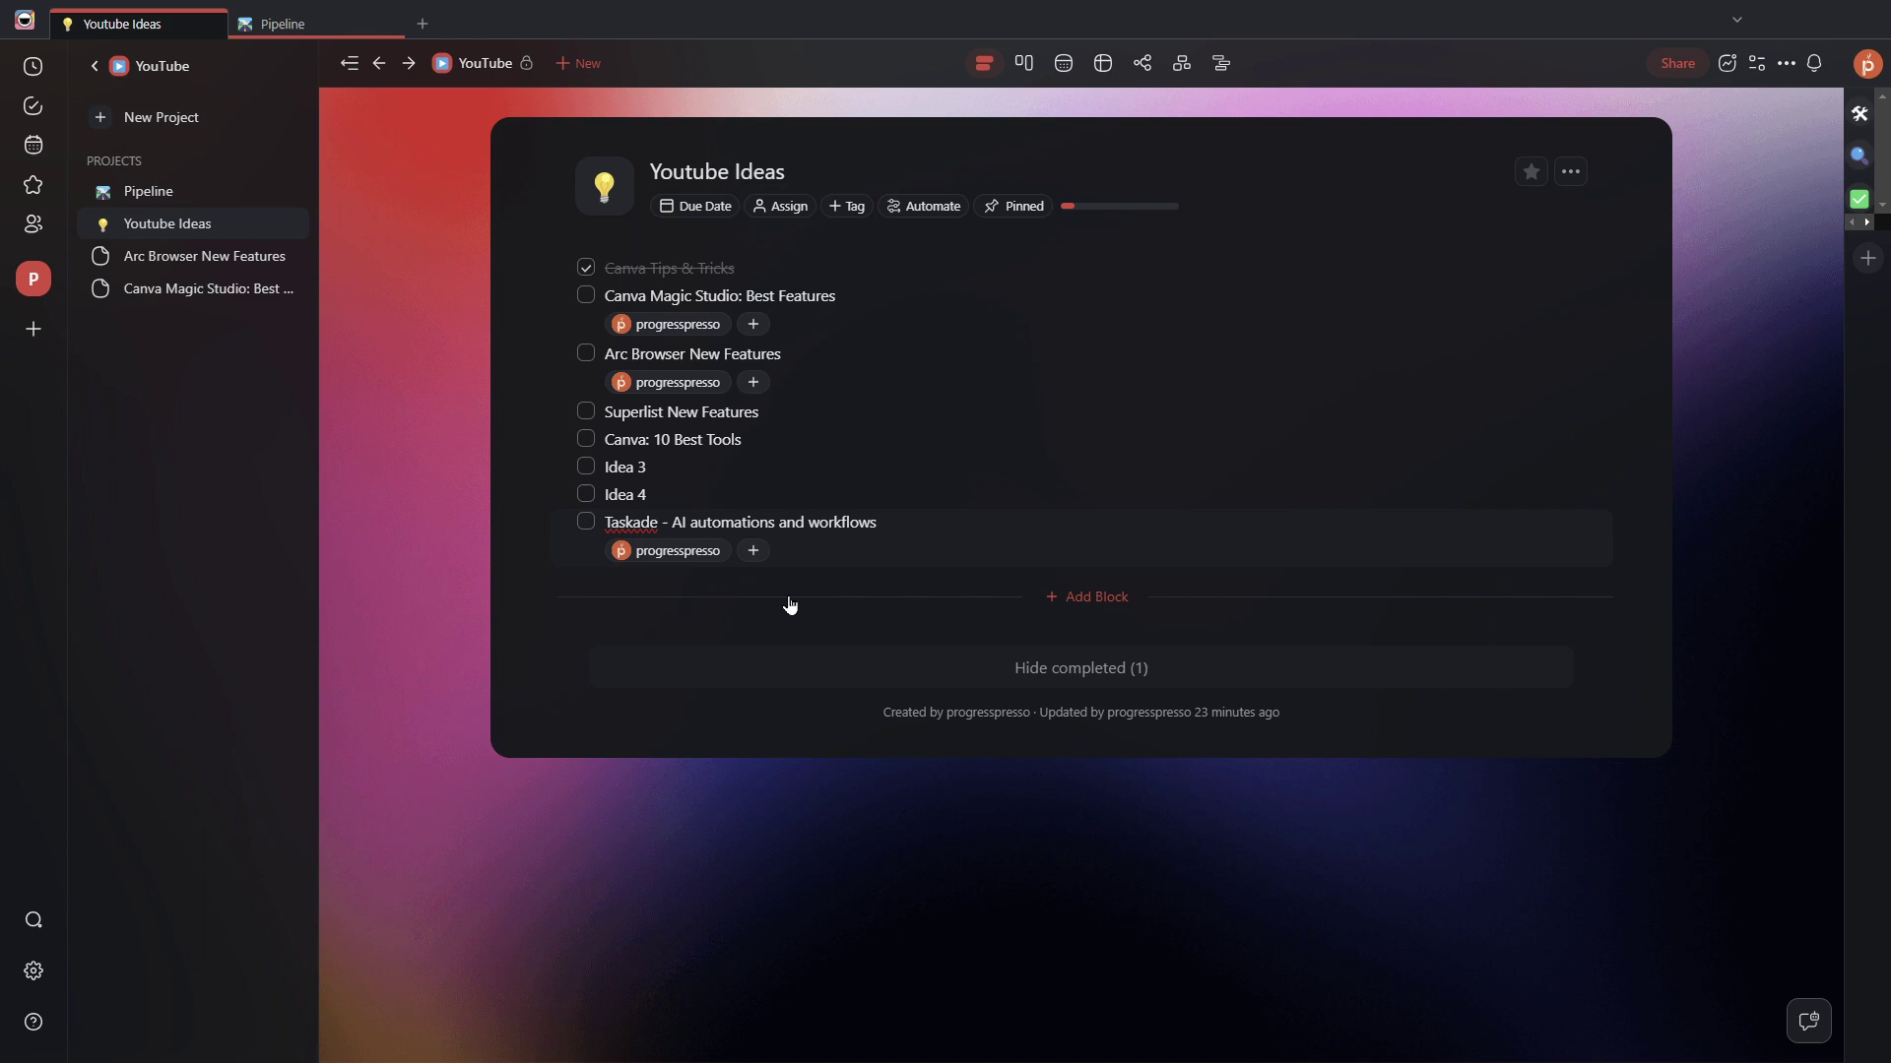
{"action": "left_click", "coordinate": [325, 24]}
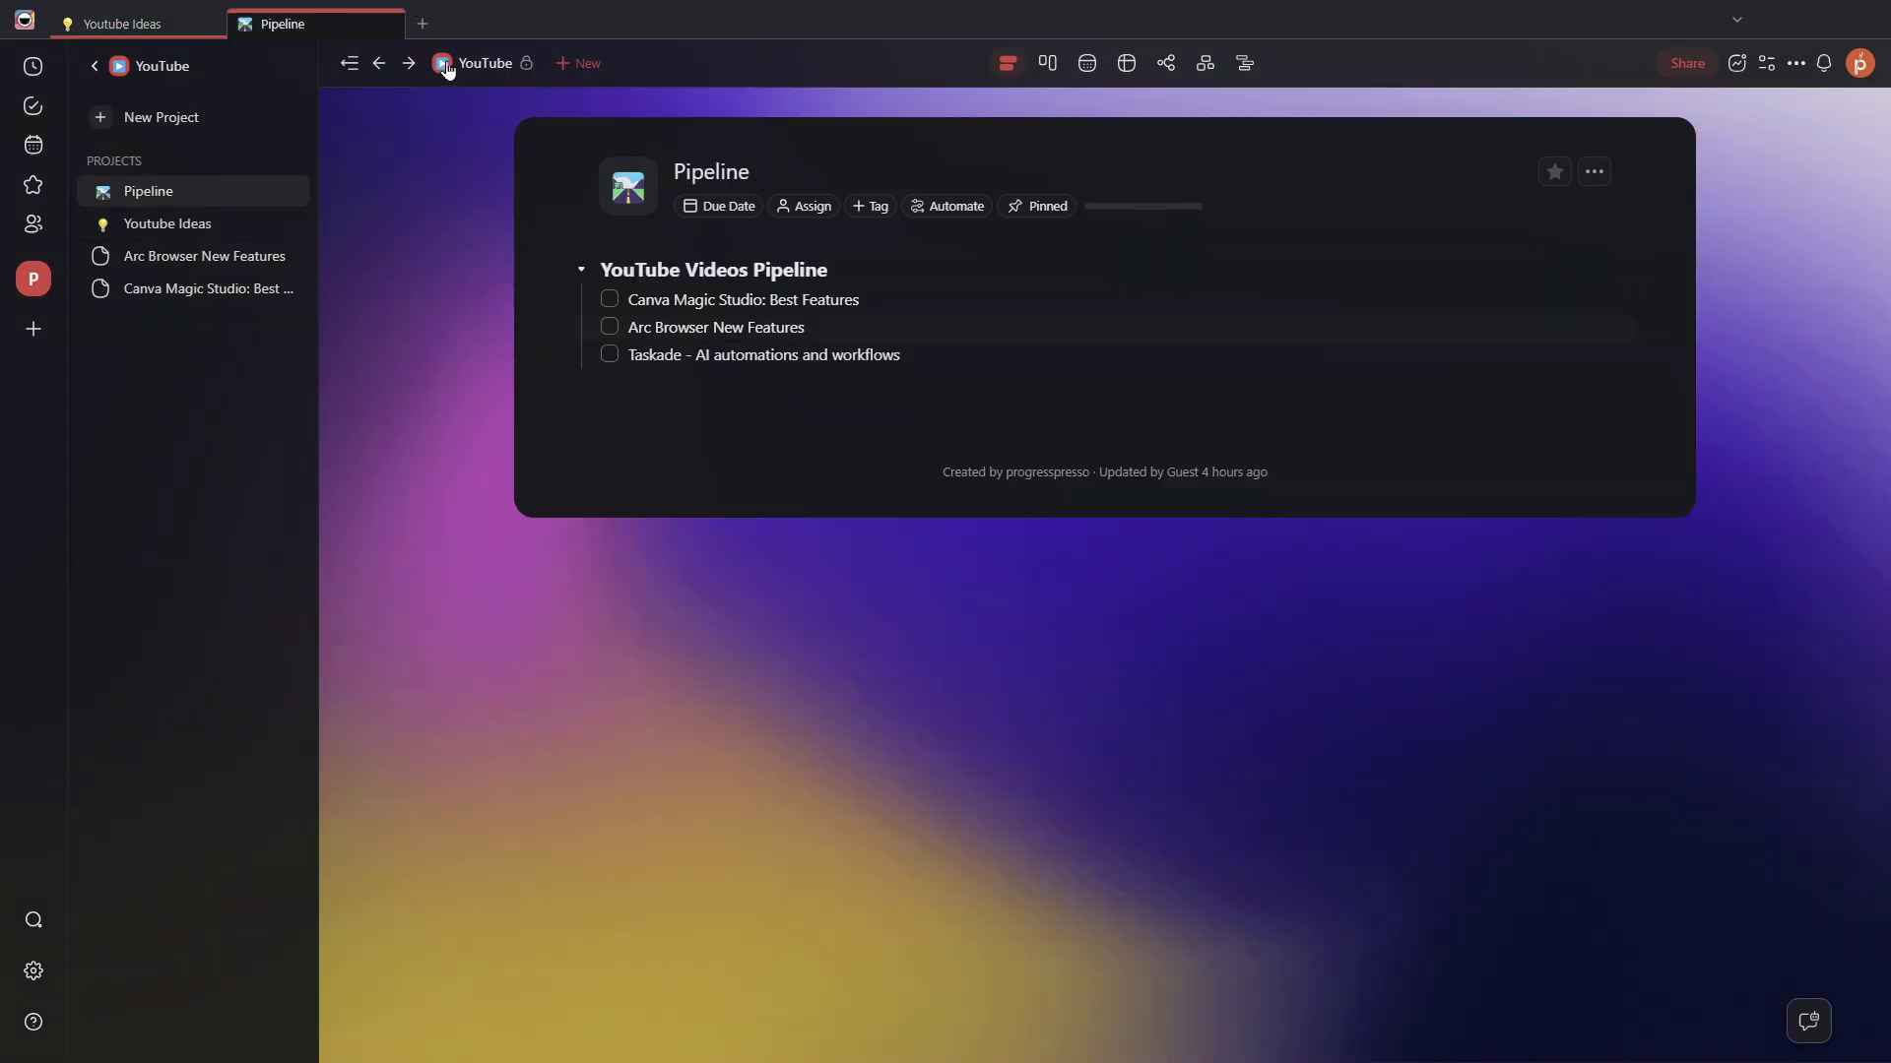
{"action": "left_click", "coordinate": [484, 64]}
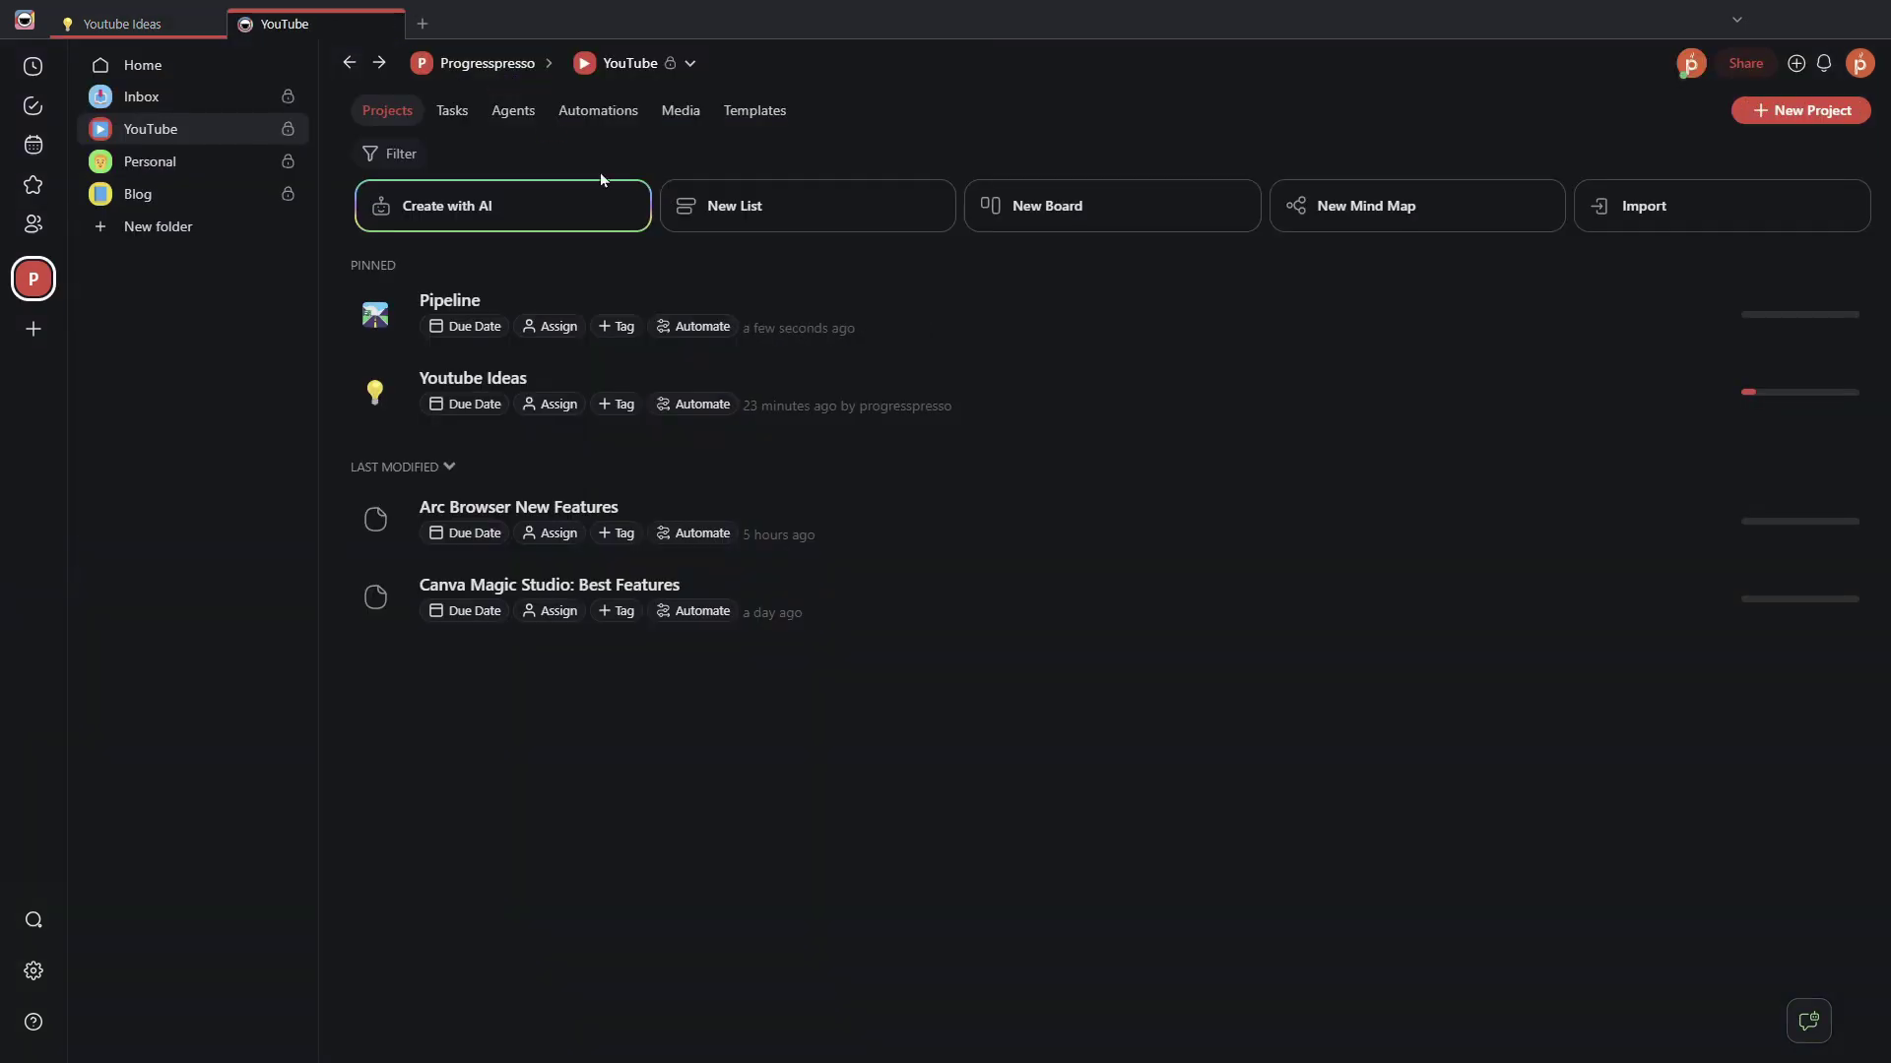
Step: View the YouTube Script Draft automation's run history, where the newest run is at 40%
{"action": "left_click", "coordinate": [595, 122]}
{"action": "left_click", "coordinate": [600, 244]}
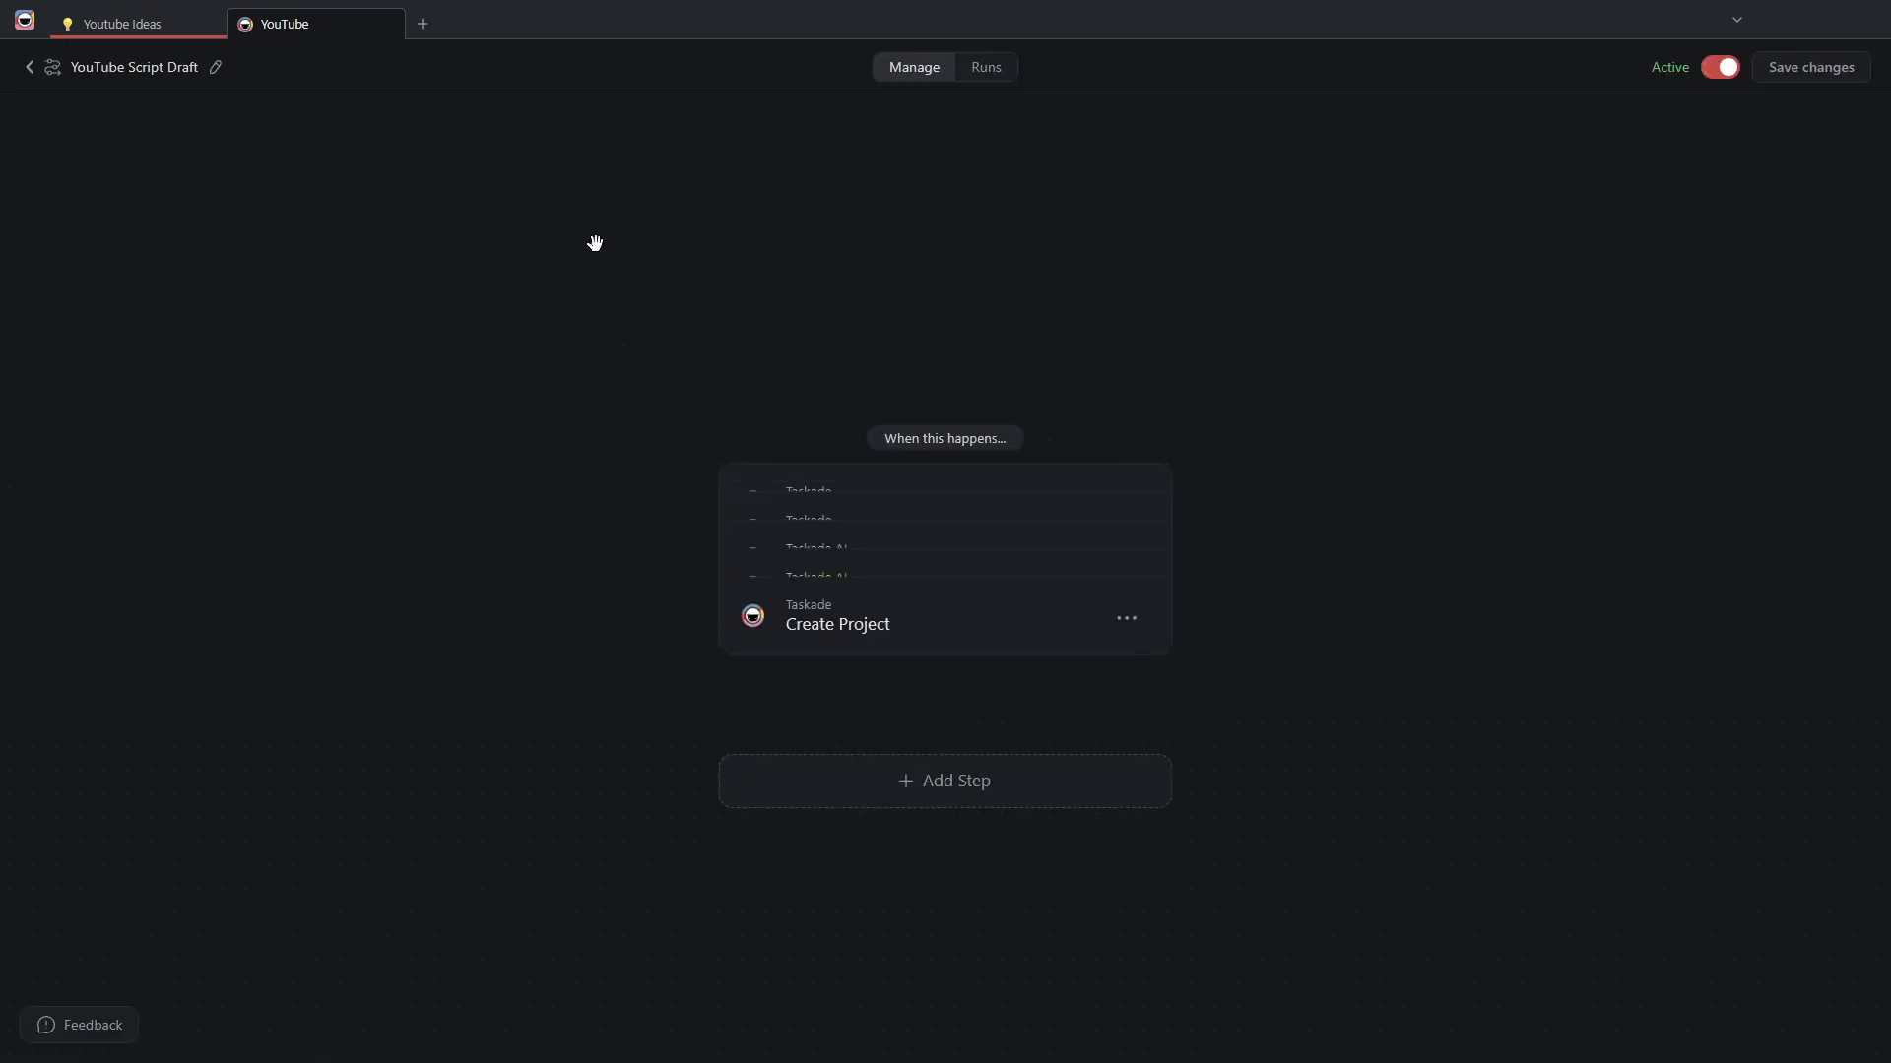
{"action": "left_click", "coordinate": [988, 77]}
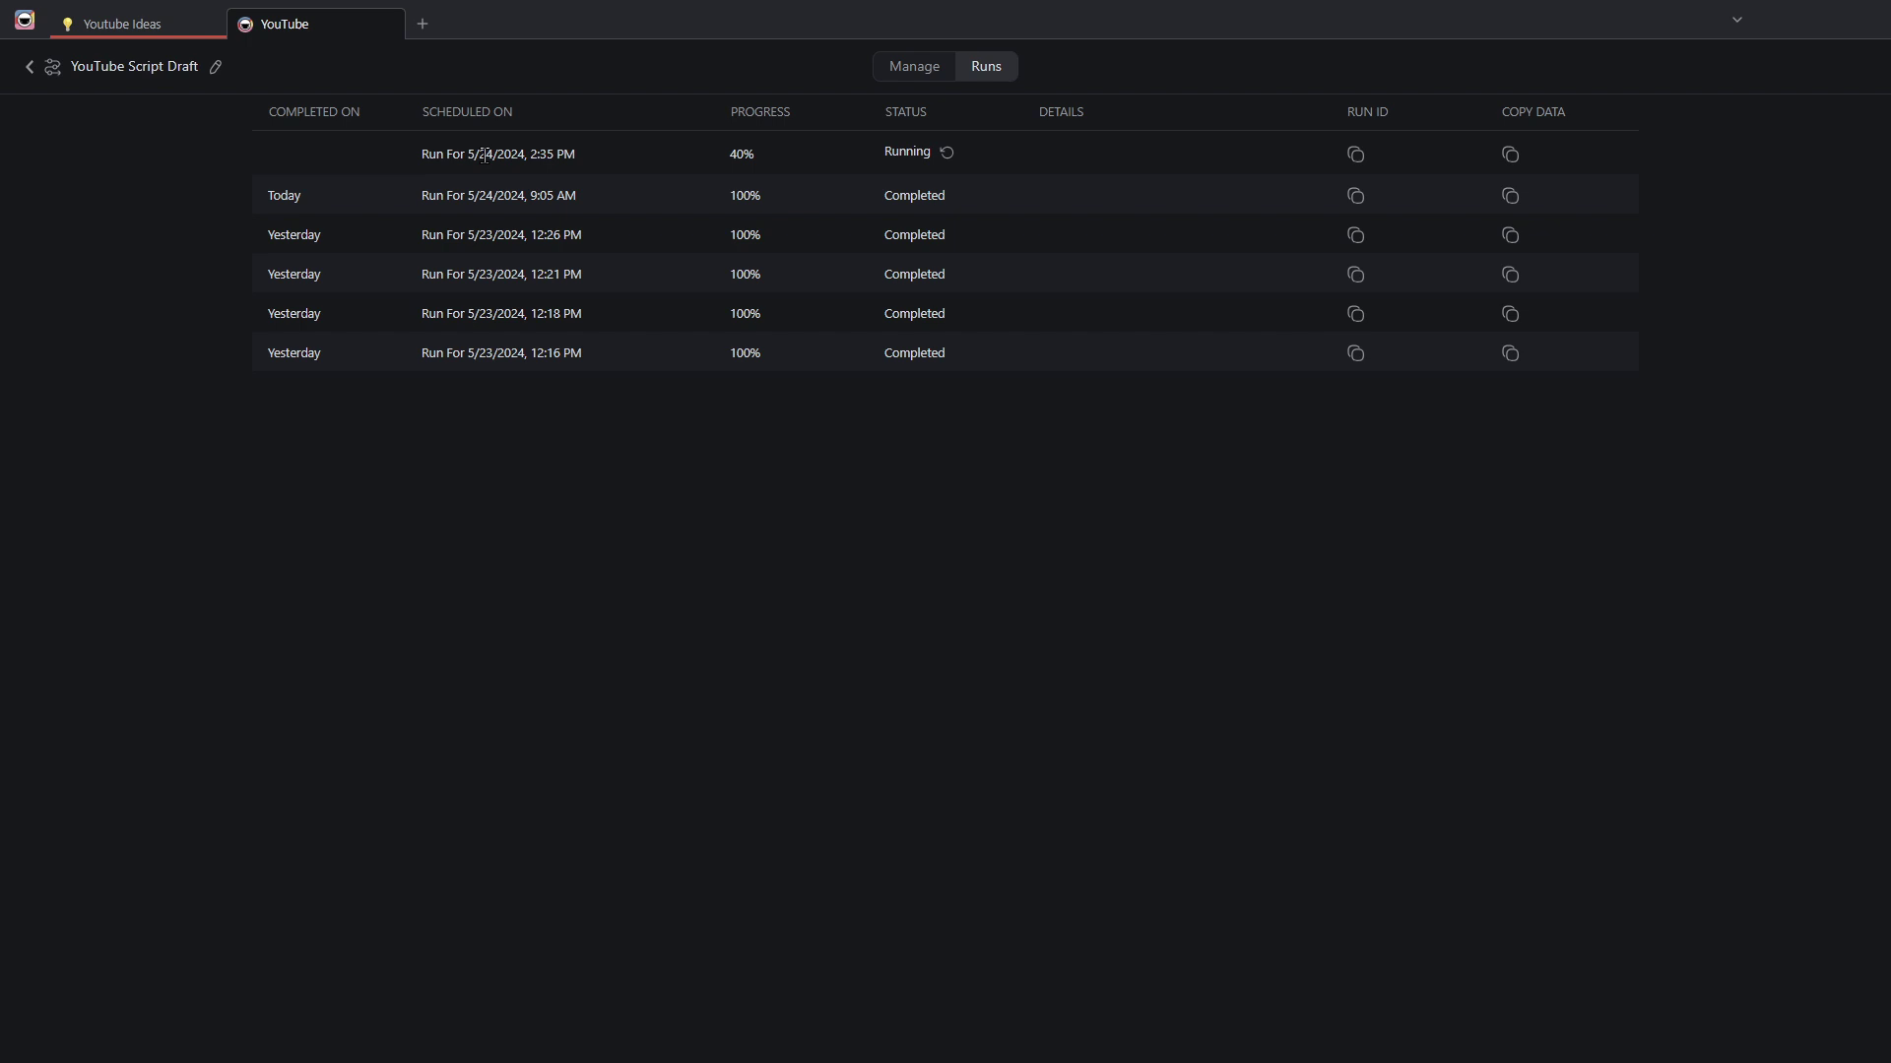
Step: Check the Taskade - AI automations and workflows task in Pipeline, then return to the YouTube projects
{"action": "left_click", "coordinate": [116, 21]}
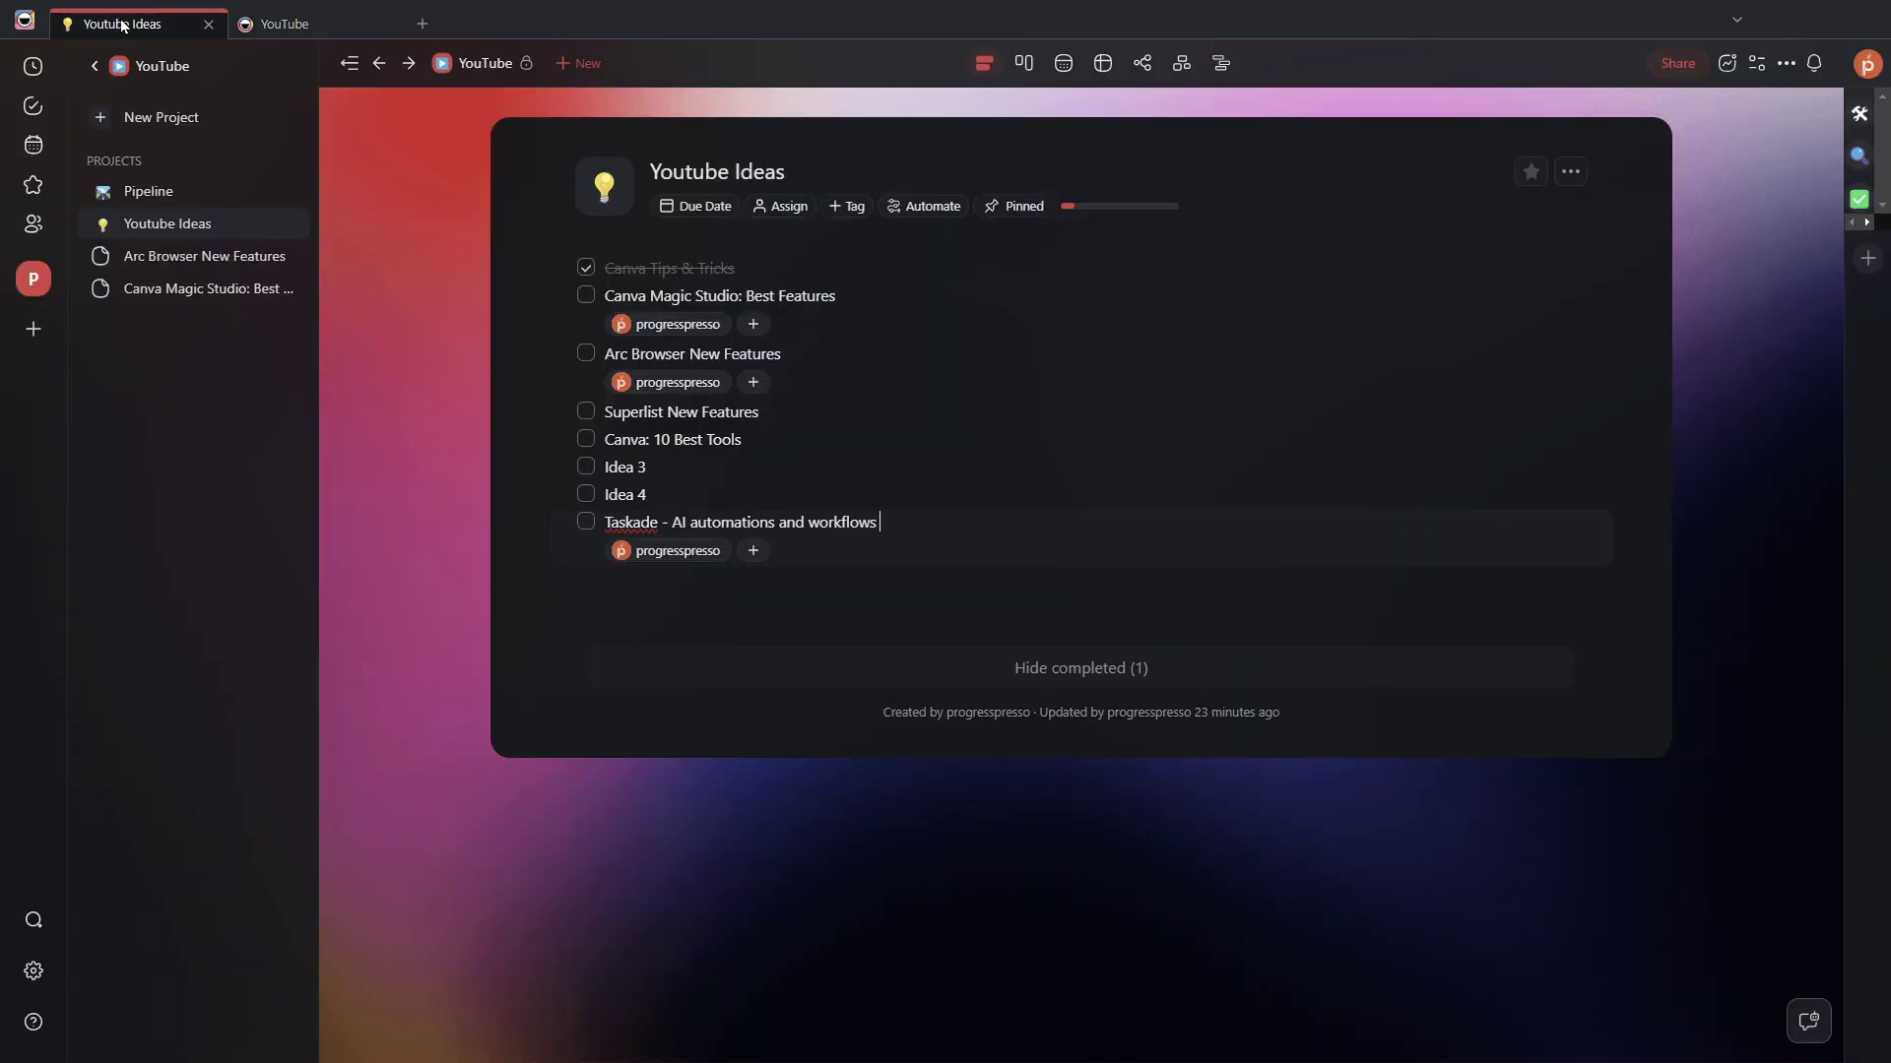
{"action": "left_click", "coordinate": [468, 74]}
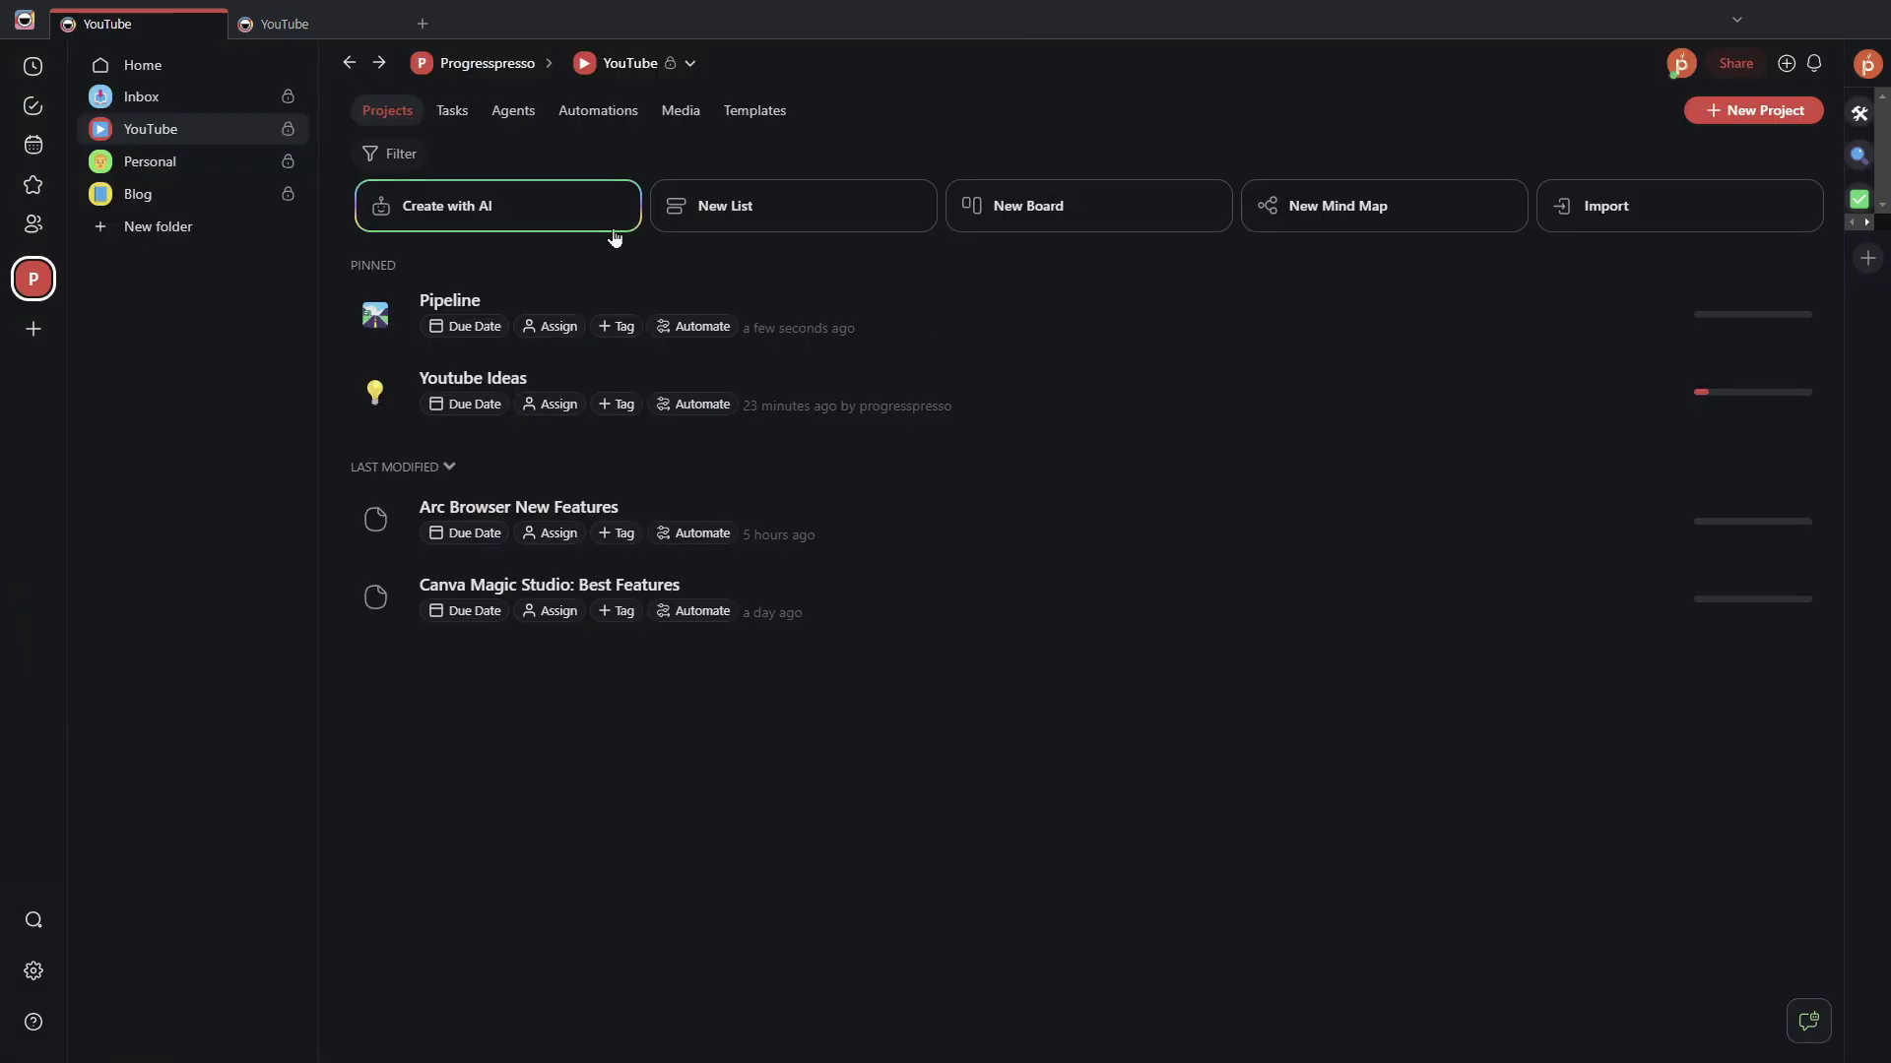
{"action": "left_click", "coordinate": [855, 328]}
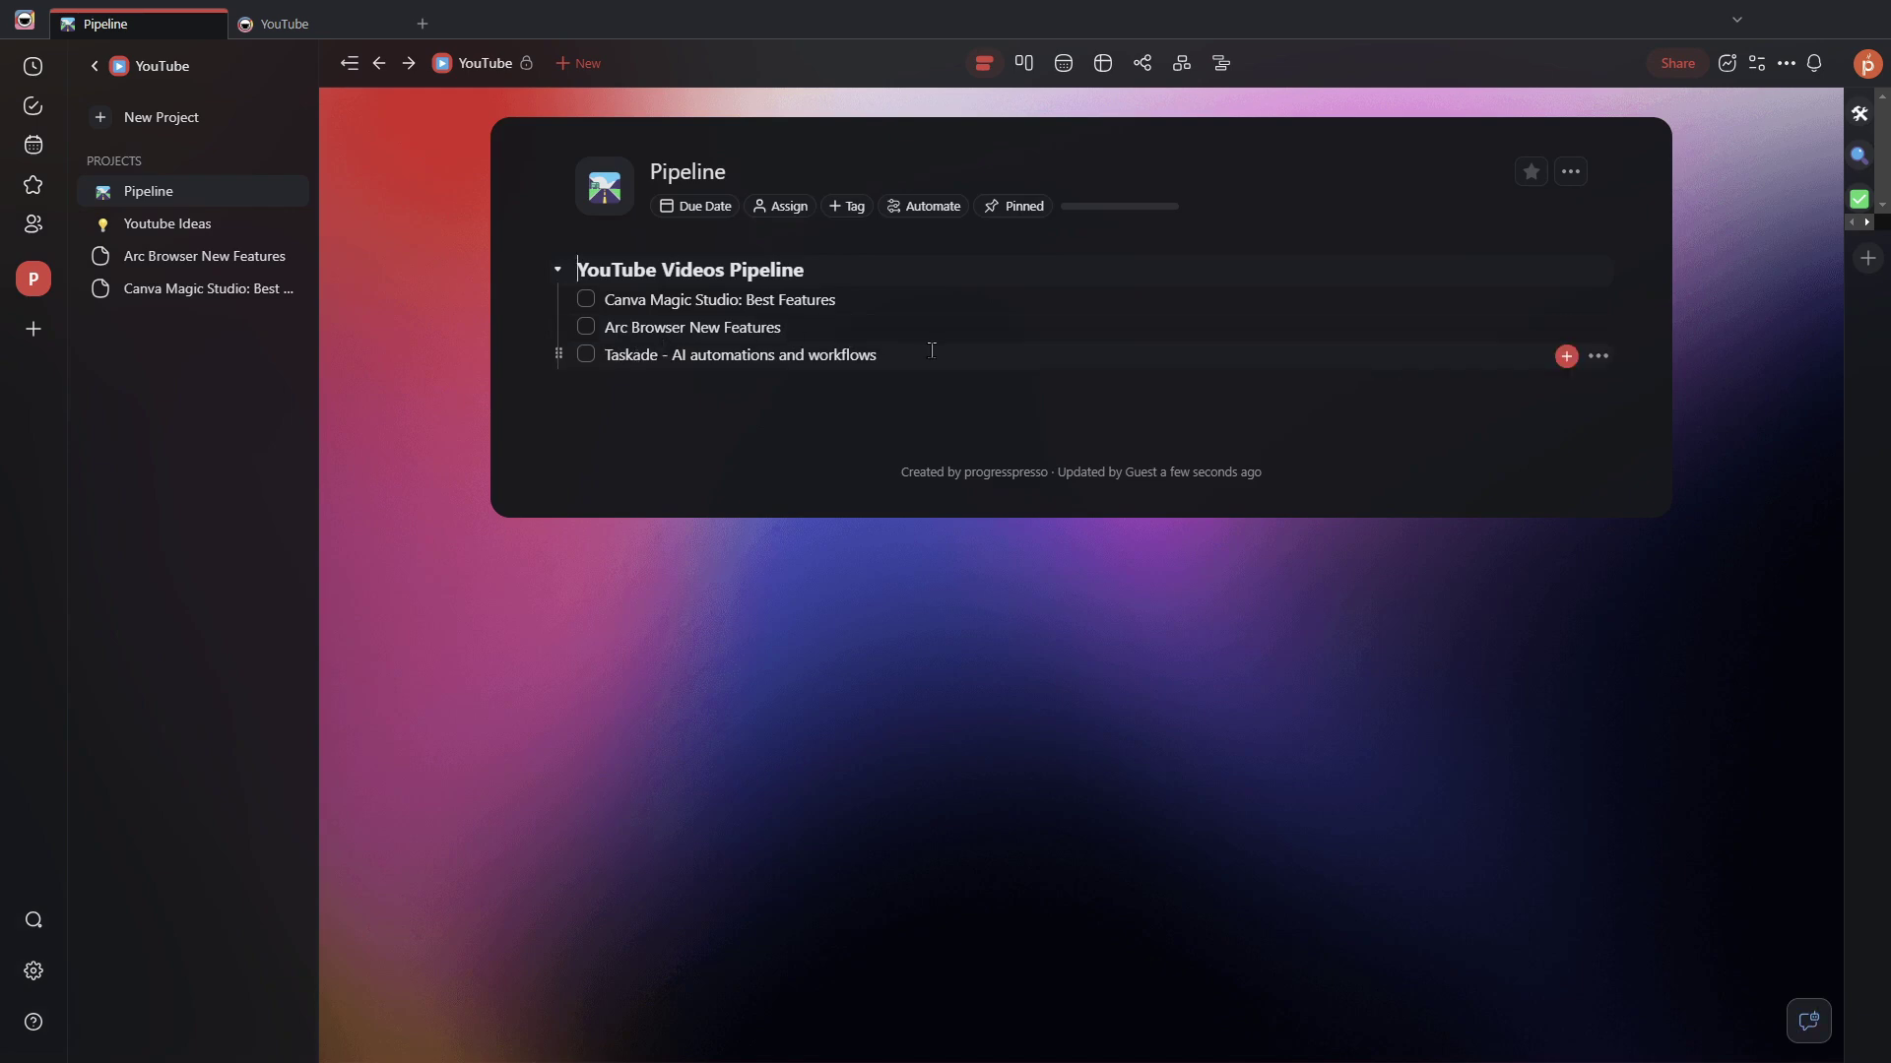
{"action": "left_click_drag", "start_coordinate": [931, 350], "coordinate": [600, 356]}
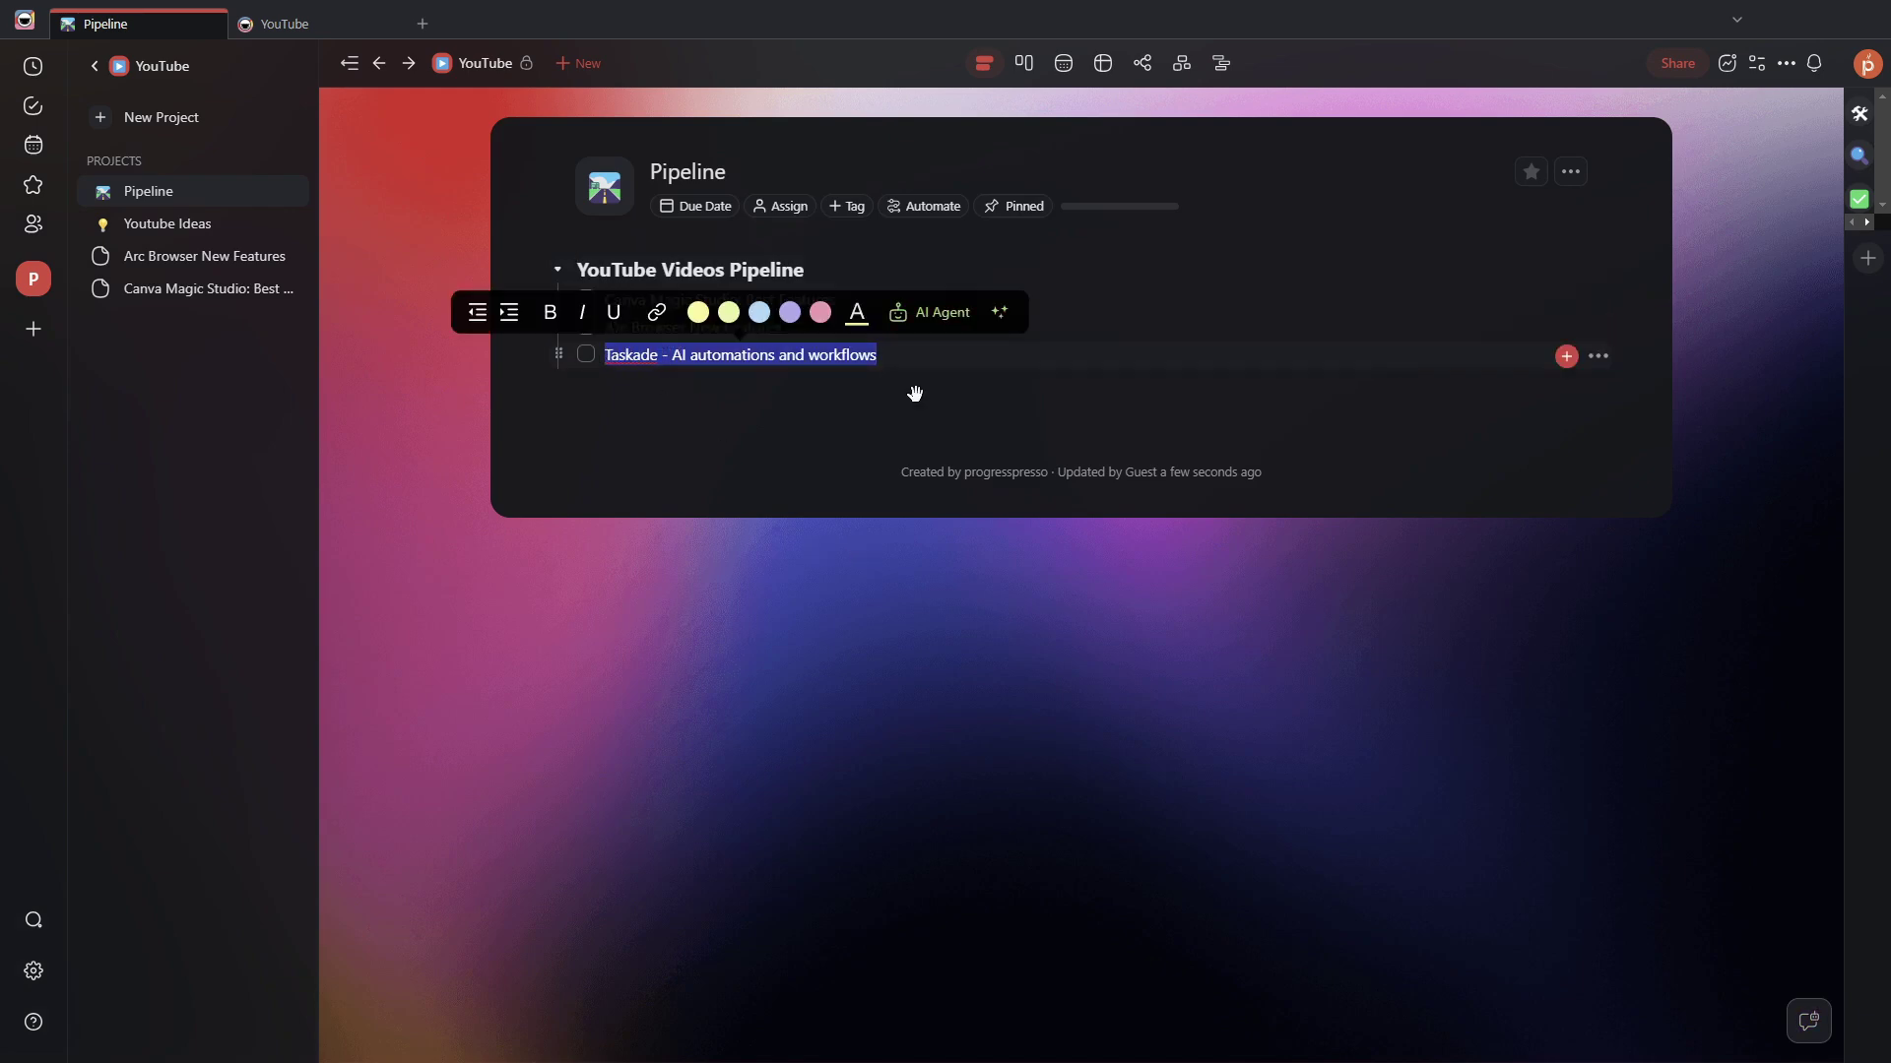
{"action": "left_click", "coordinate": [476, 65]}
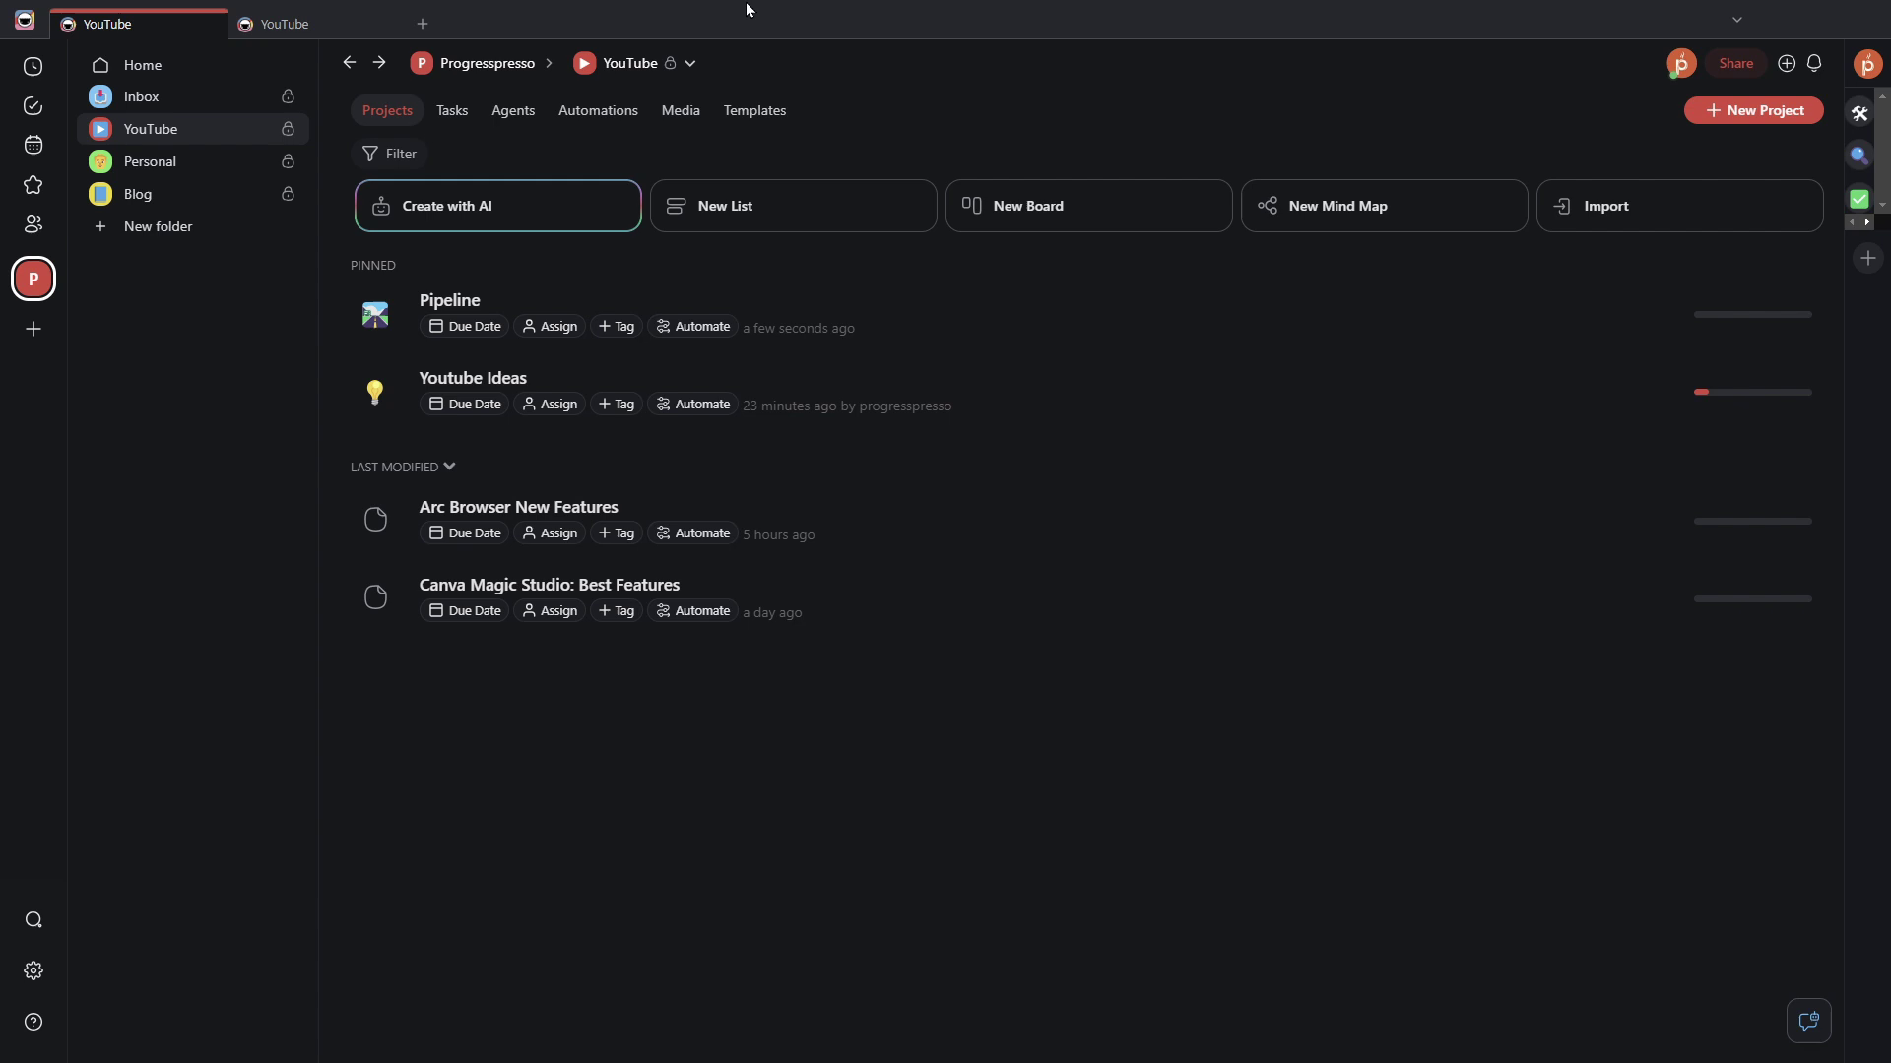
Step: Reopen YouTube Script Draft's runs and confirm the 5/24/2024 2:35 PM run completed at 100%
{"action": "left_click", "coordinate": [345, 26]}
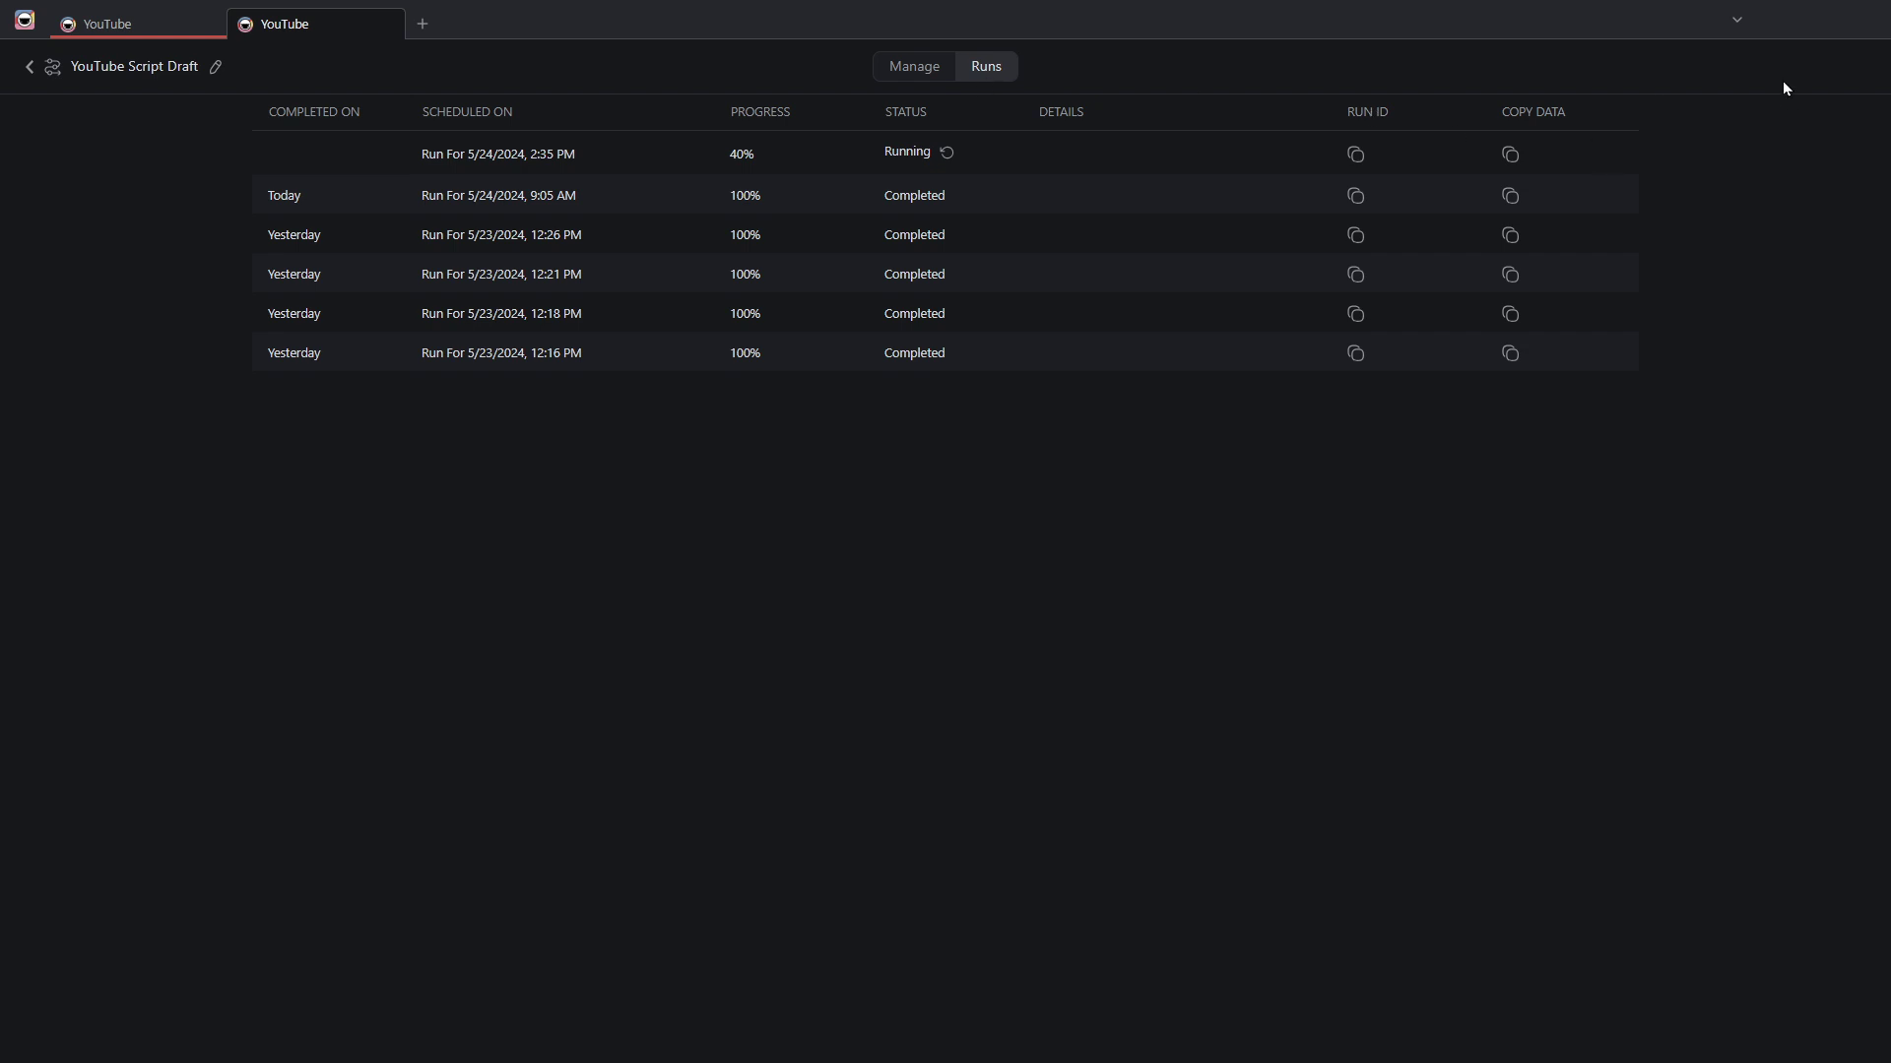
{"action": "left_click", "coordinate": [423, 25]}
{"action": "left_click", "coordinate": [387, 25]}
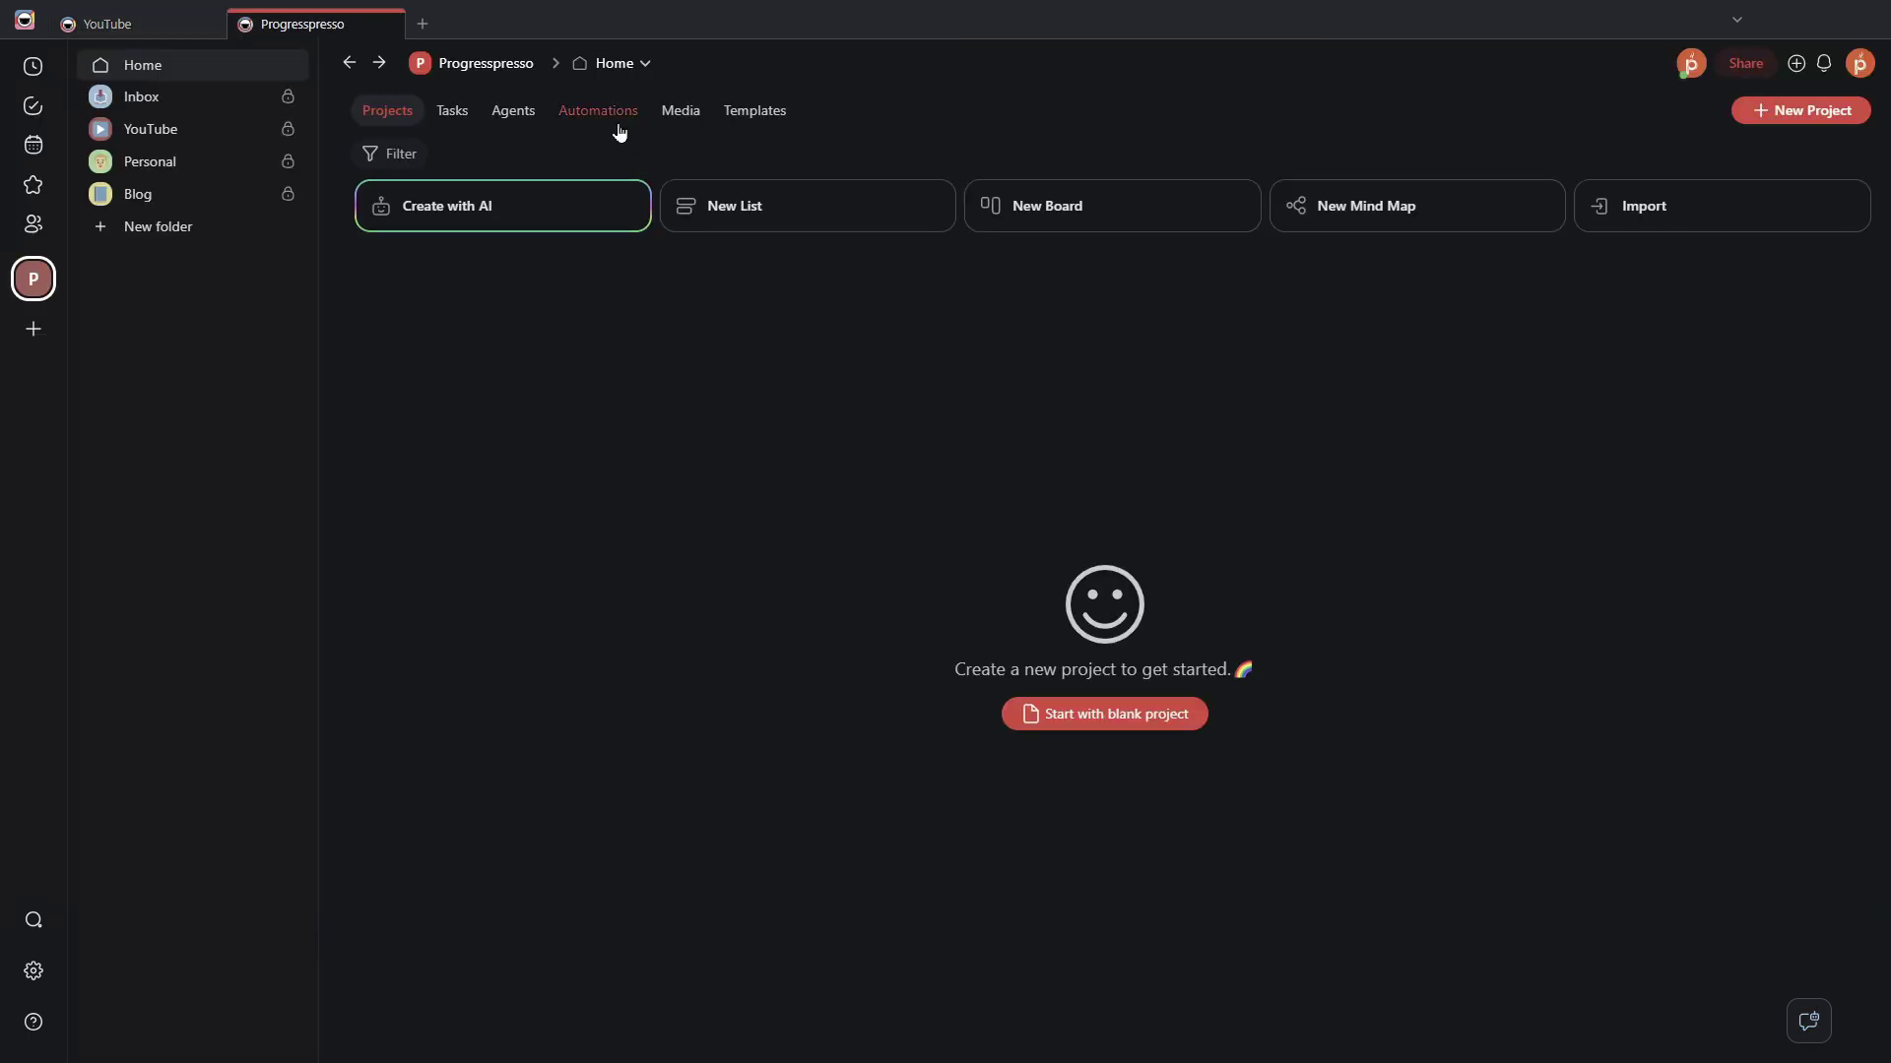
{"action": "left_click", "coordinate": [168, 130]}
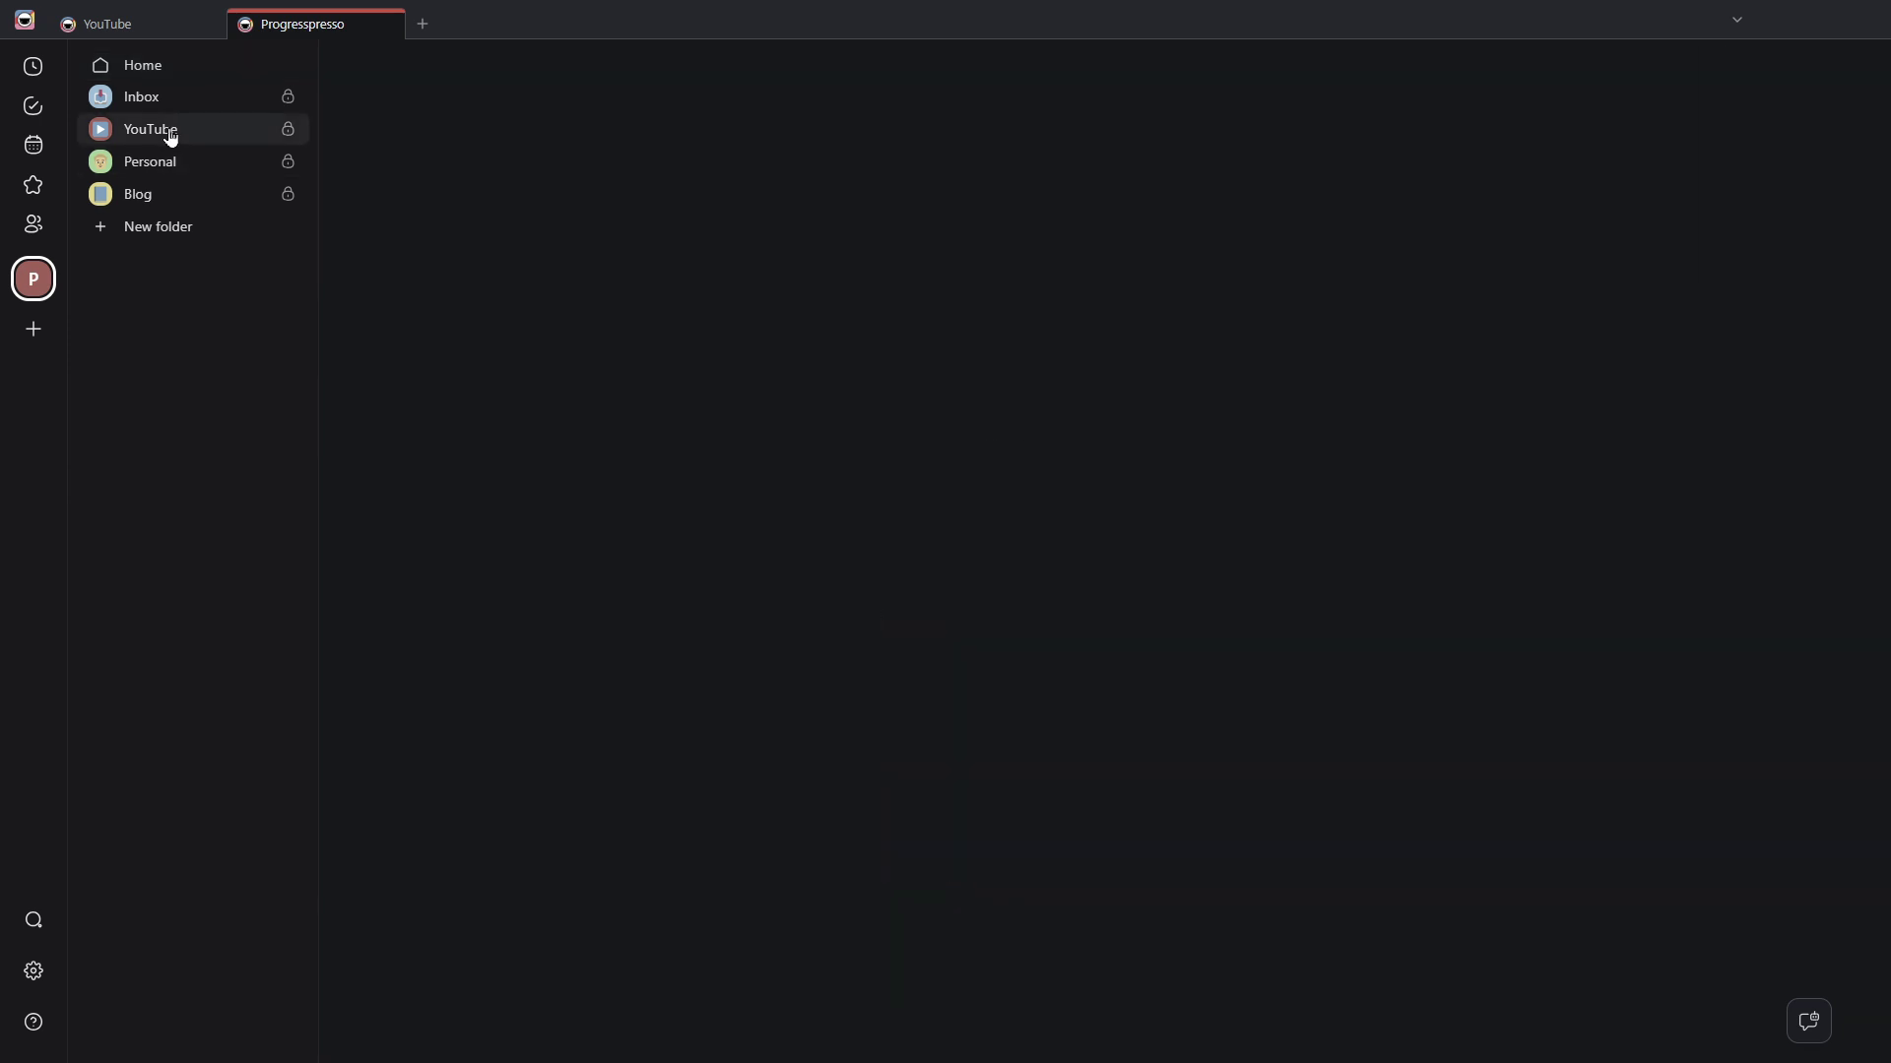
{"action": "left_click", "coordinate": [589, 118]}
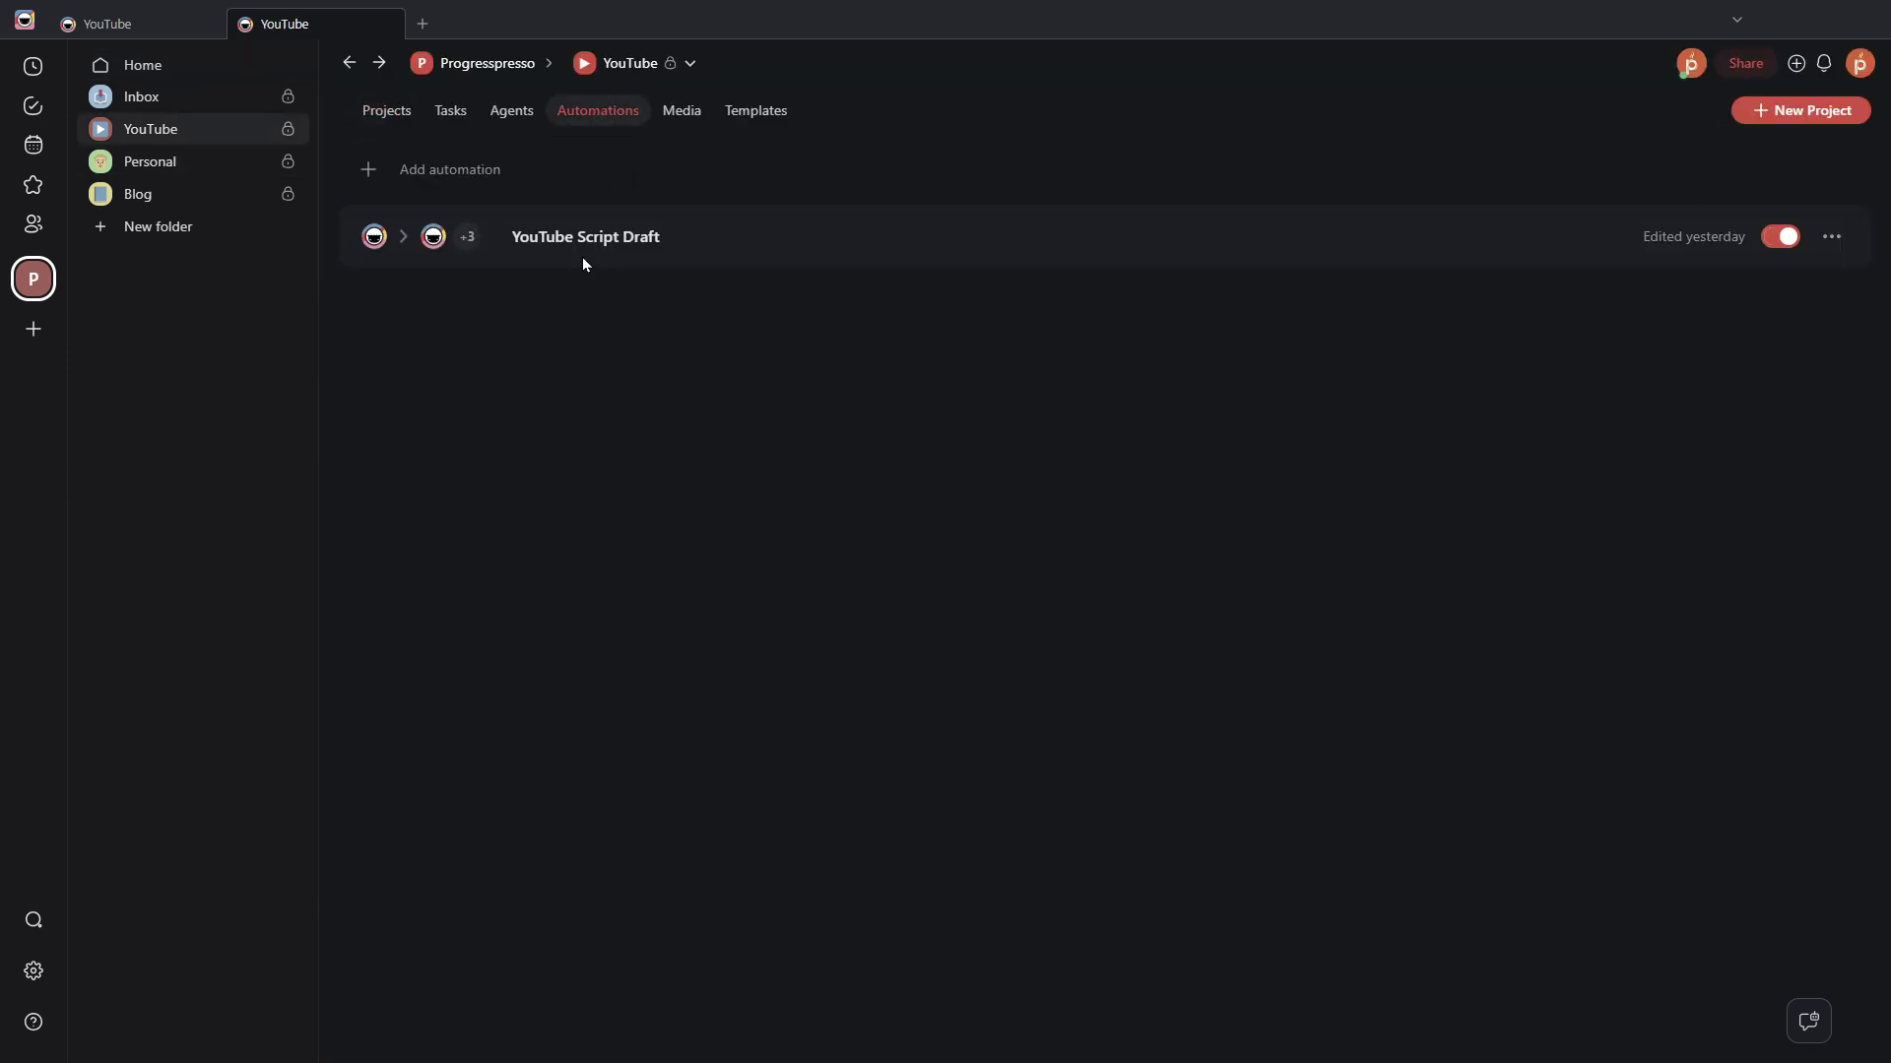
{"action": "left_click", "coordinate": [645, 236]}
{"action": "left_click", "coordinate": [986, 69]}
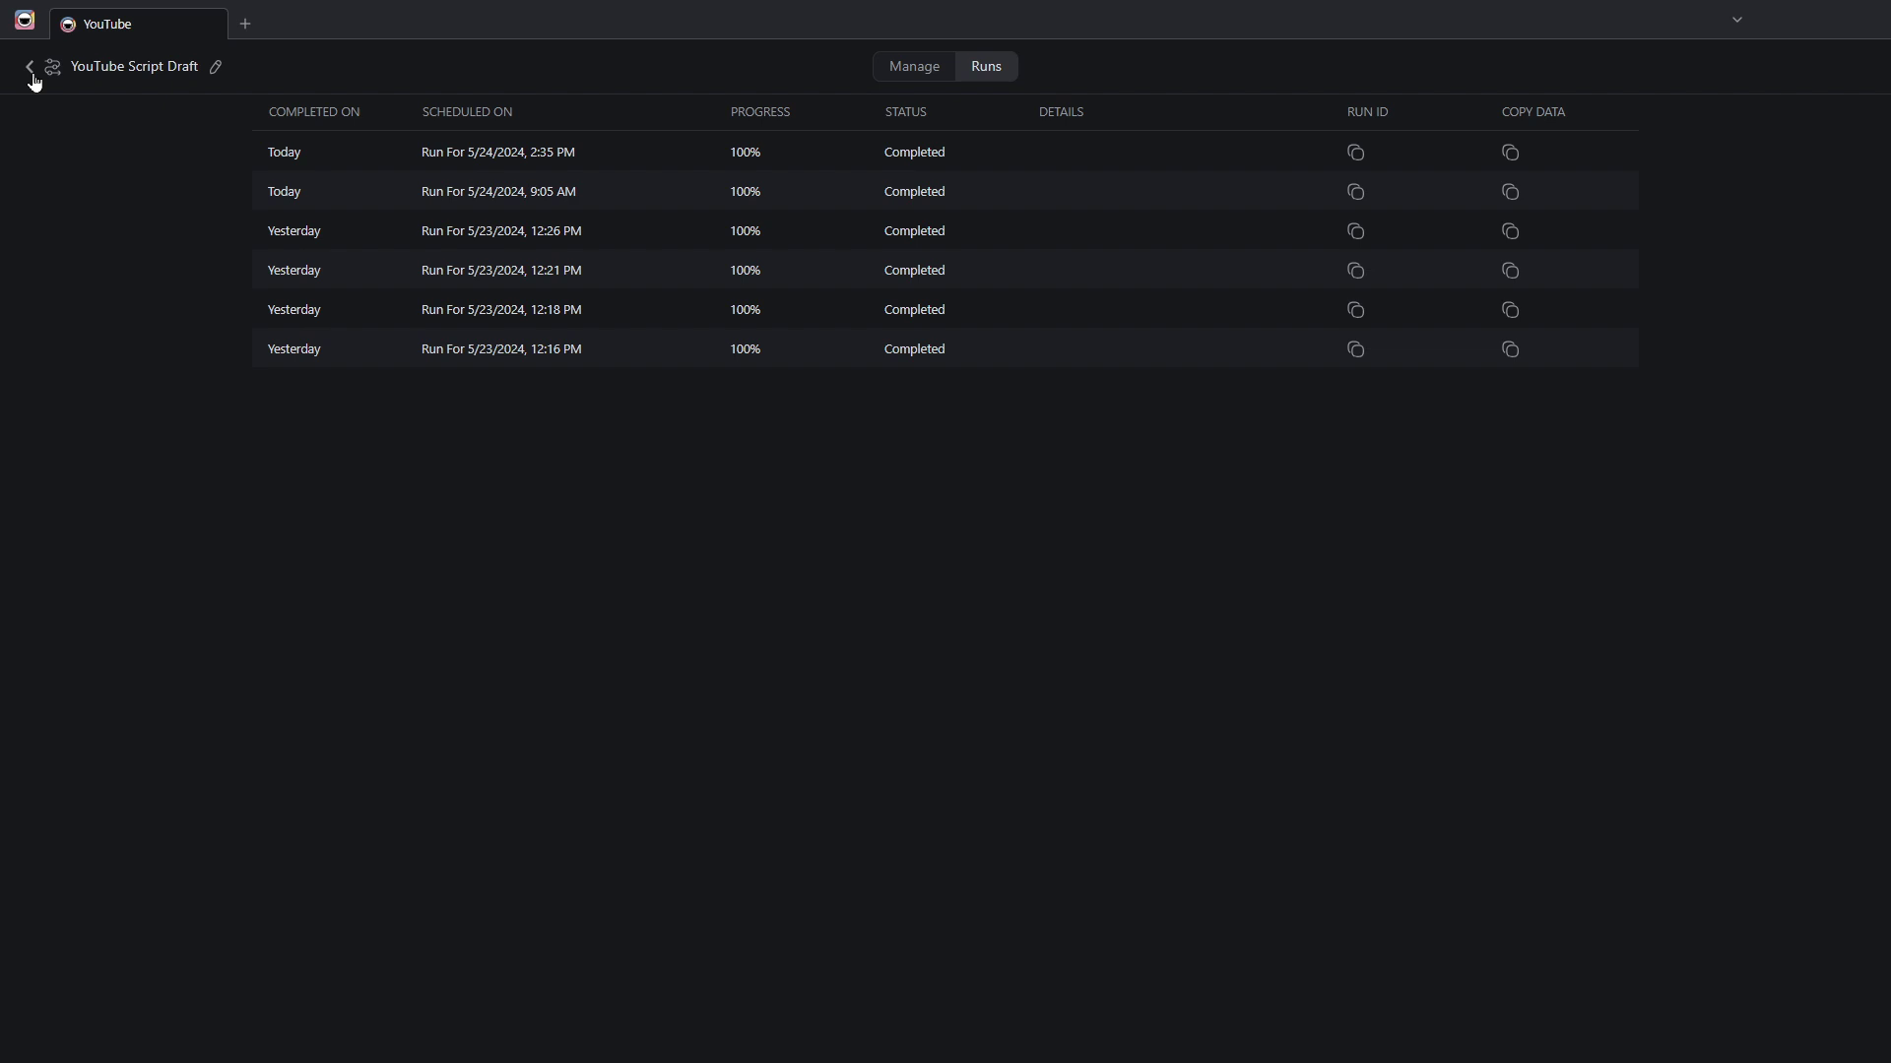
Step: Browse the workspace's projects and the Pipeline project, then return to the YouTube project list
{"action": "left_click", "coordinate": [30, 67]}
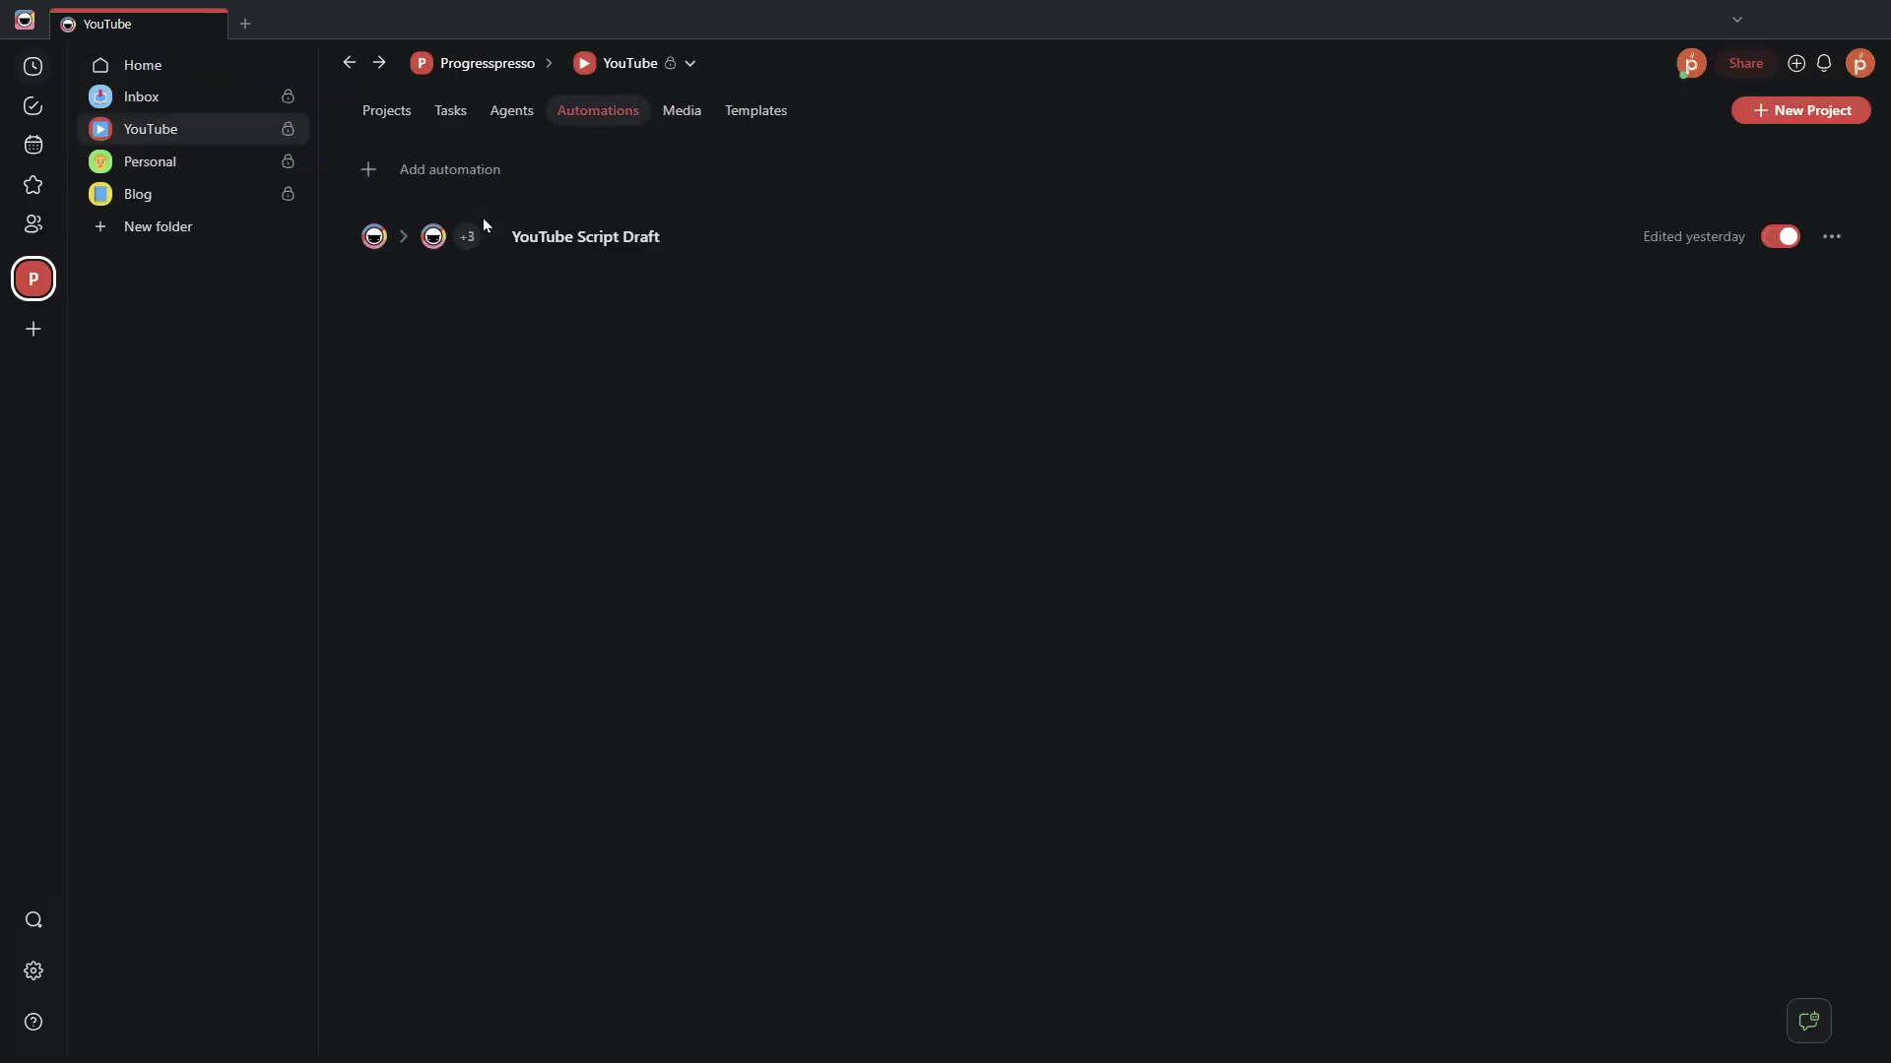
{"action": "left_click", "coordinate": [402, 120]}
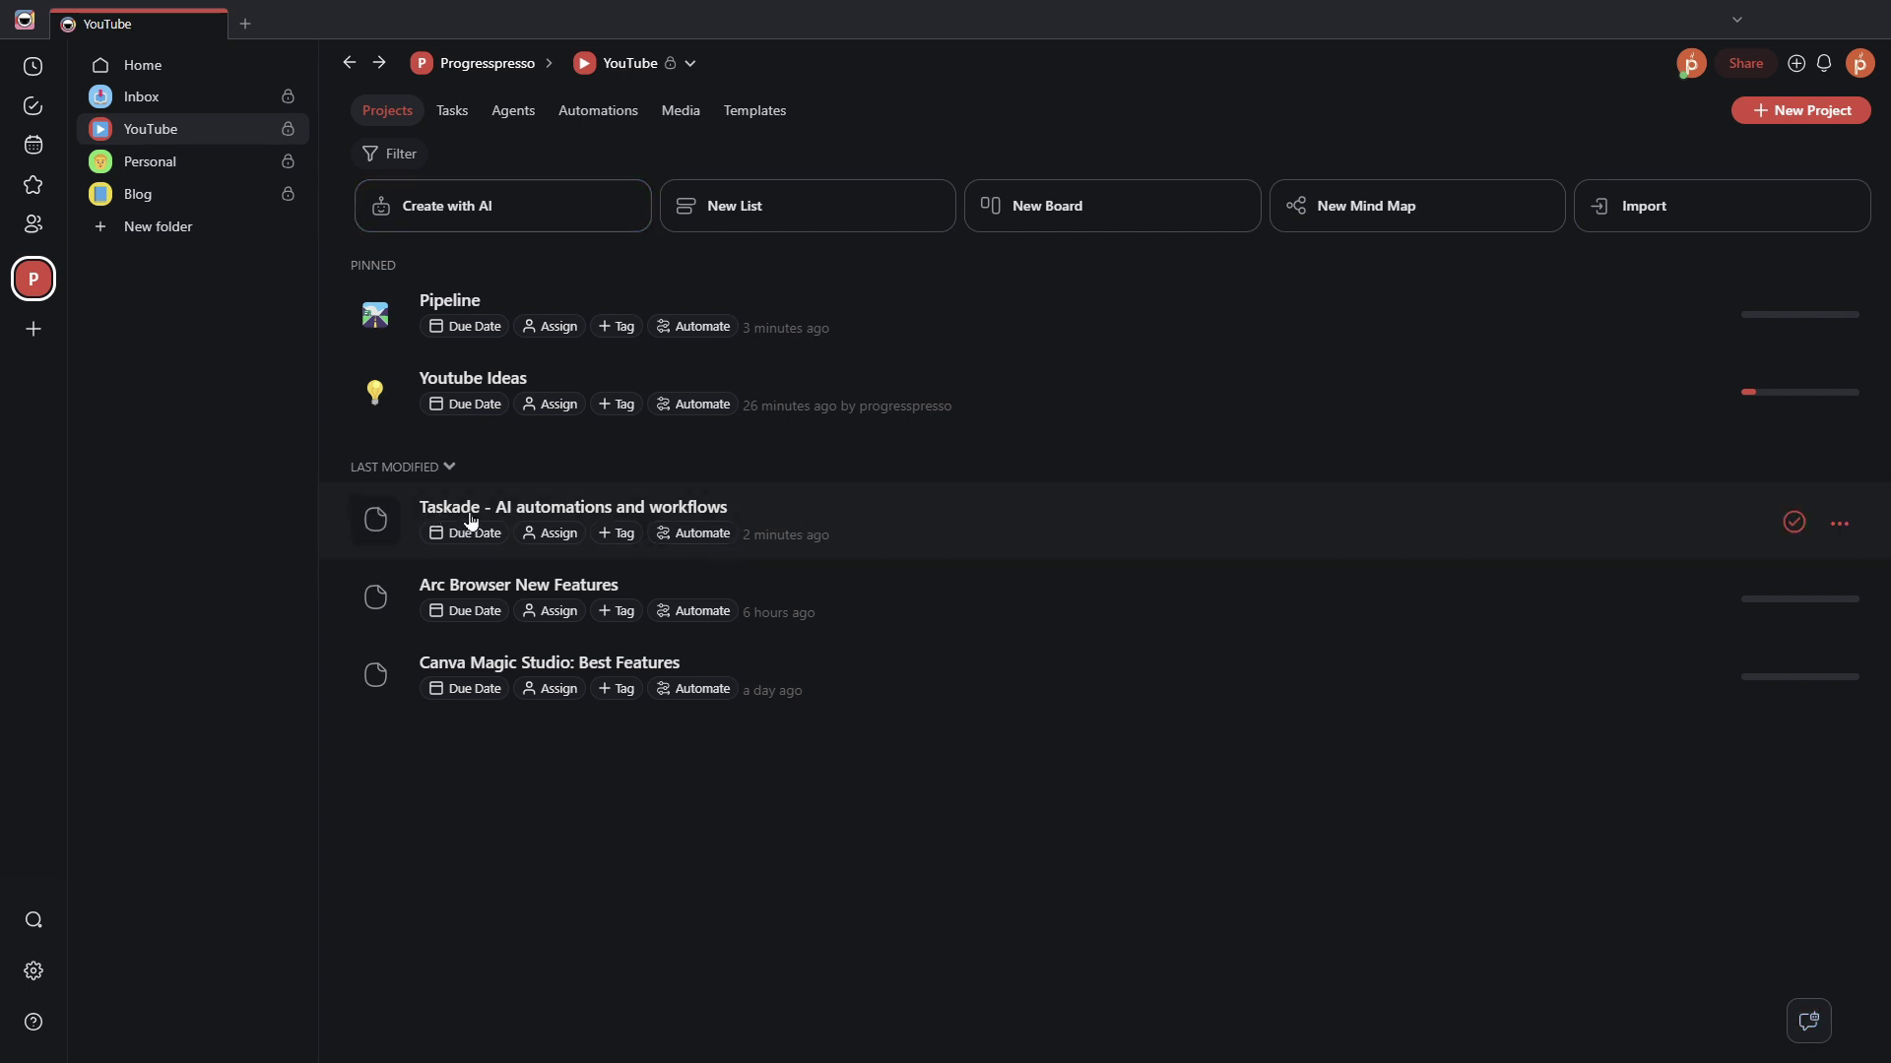
{"action": "left_click", "coordinate": [523, 304]}
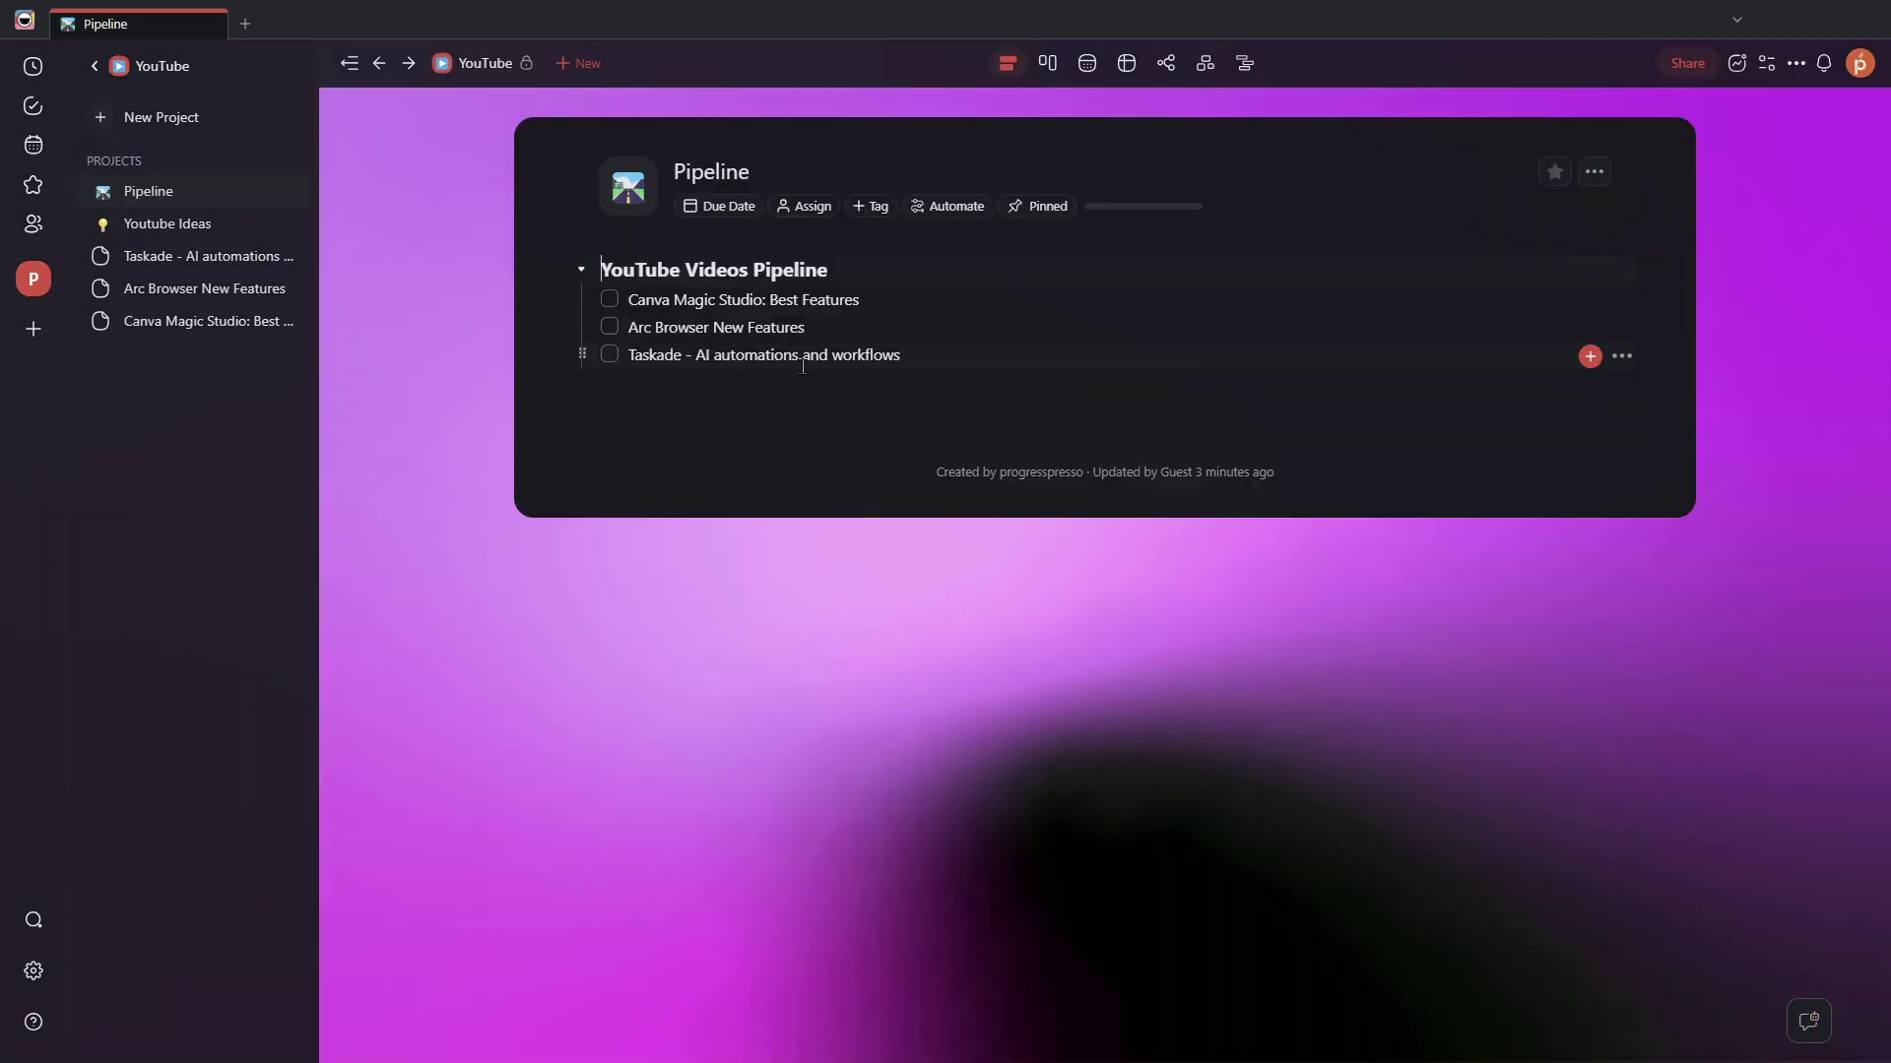
{"action": "left_click", "coordinate": [487, 67]}
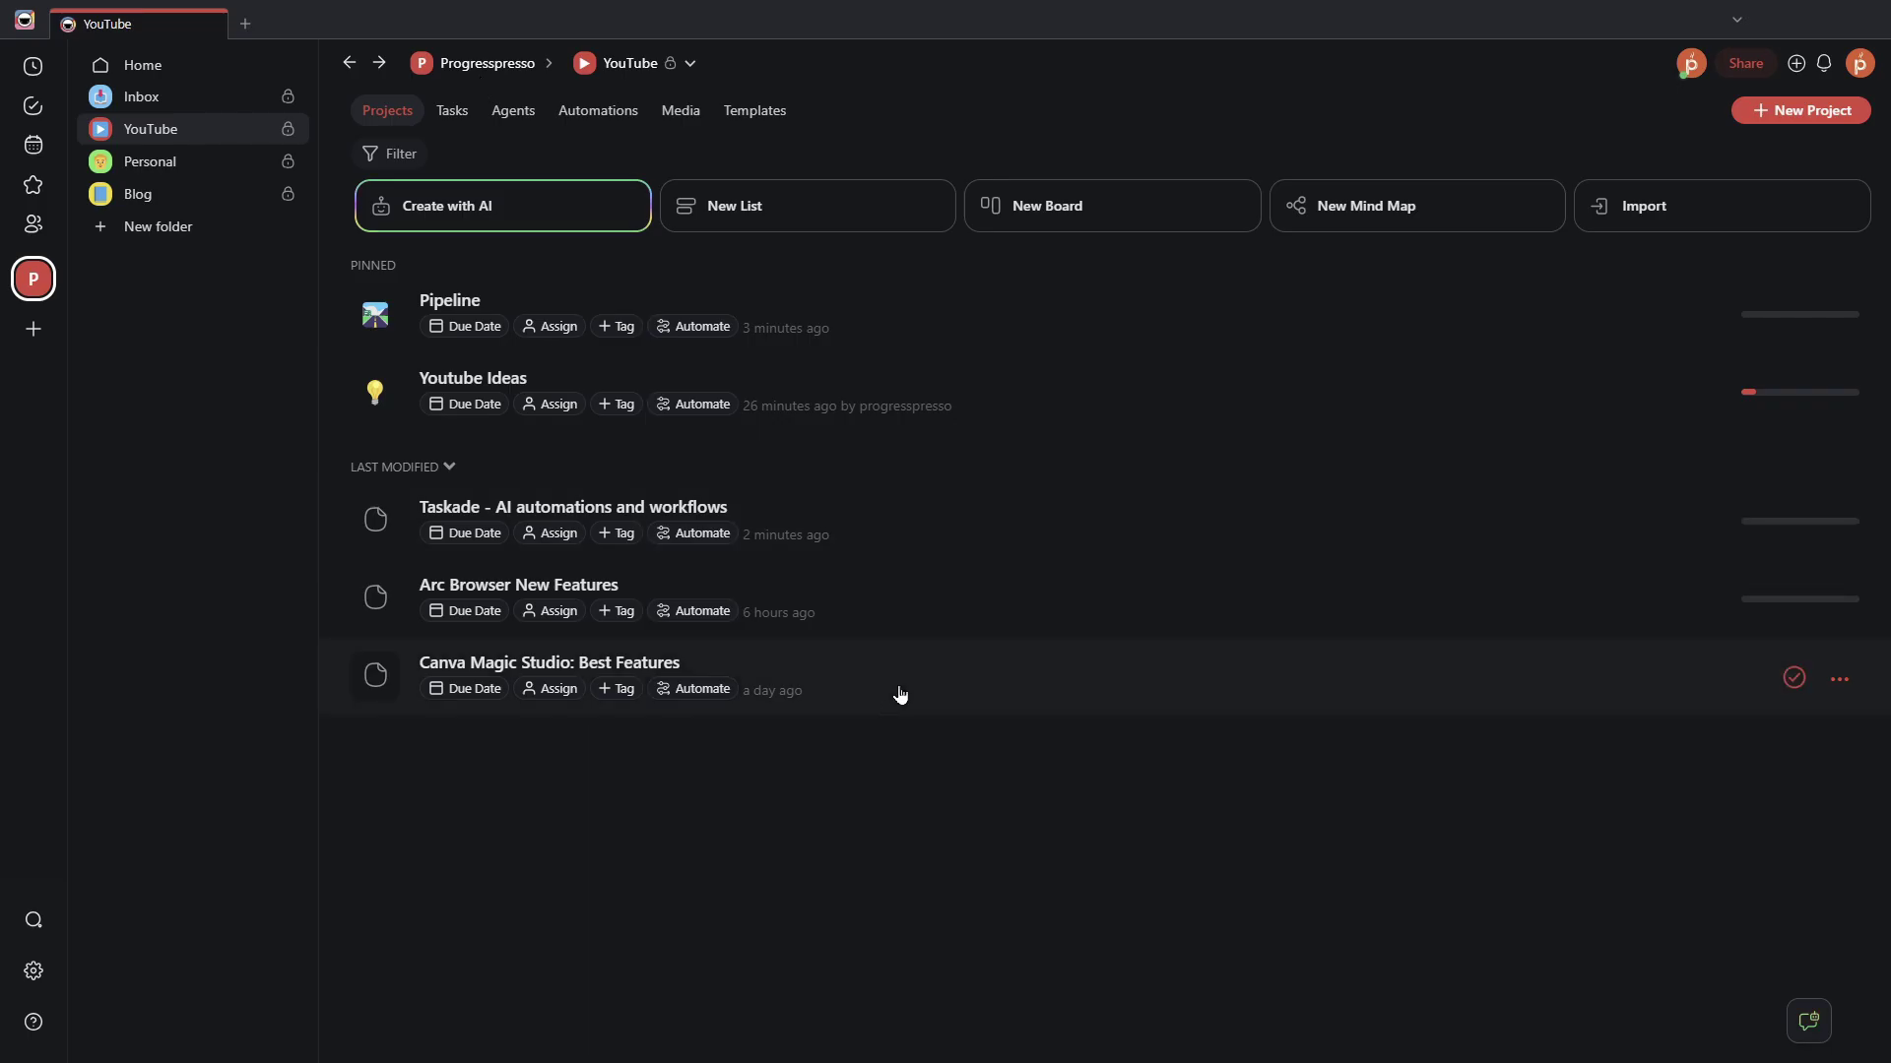
Step: Open the new Taskade - AI automations and workflows project and read through its video script
{"action": "left_click", "coordinate": [865, 522]}
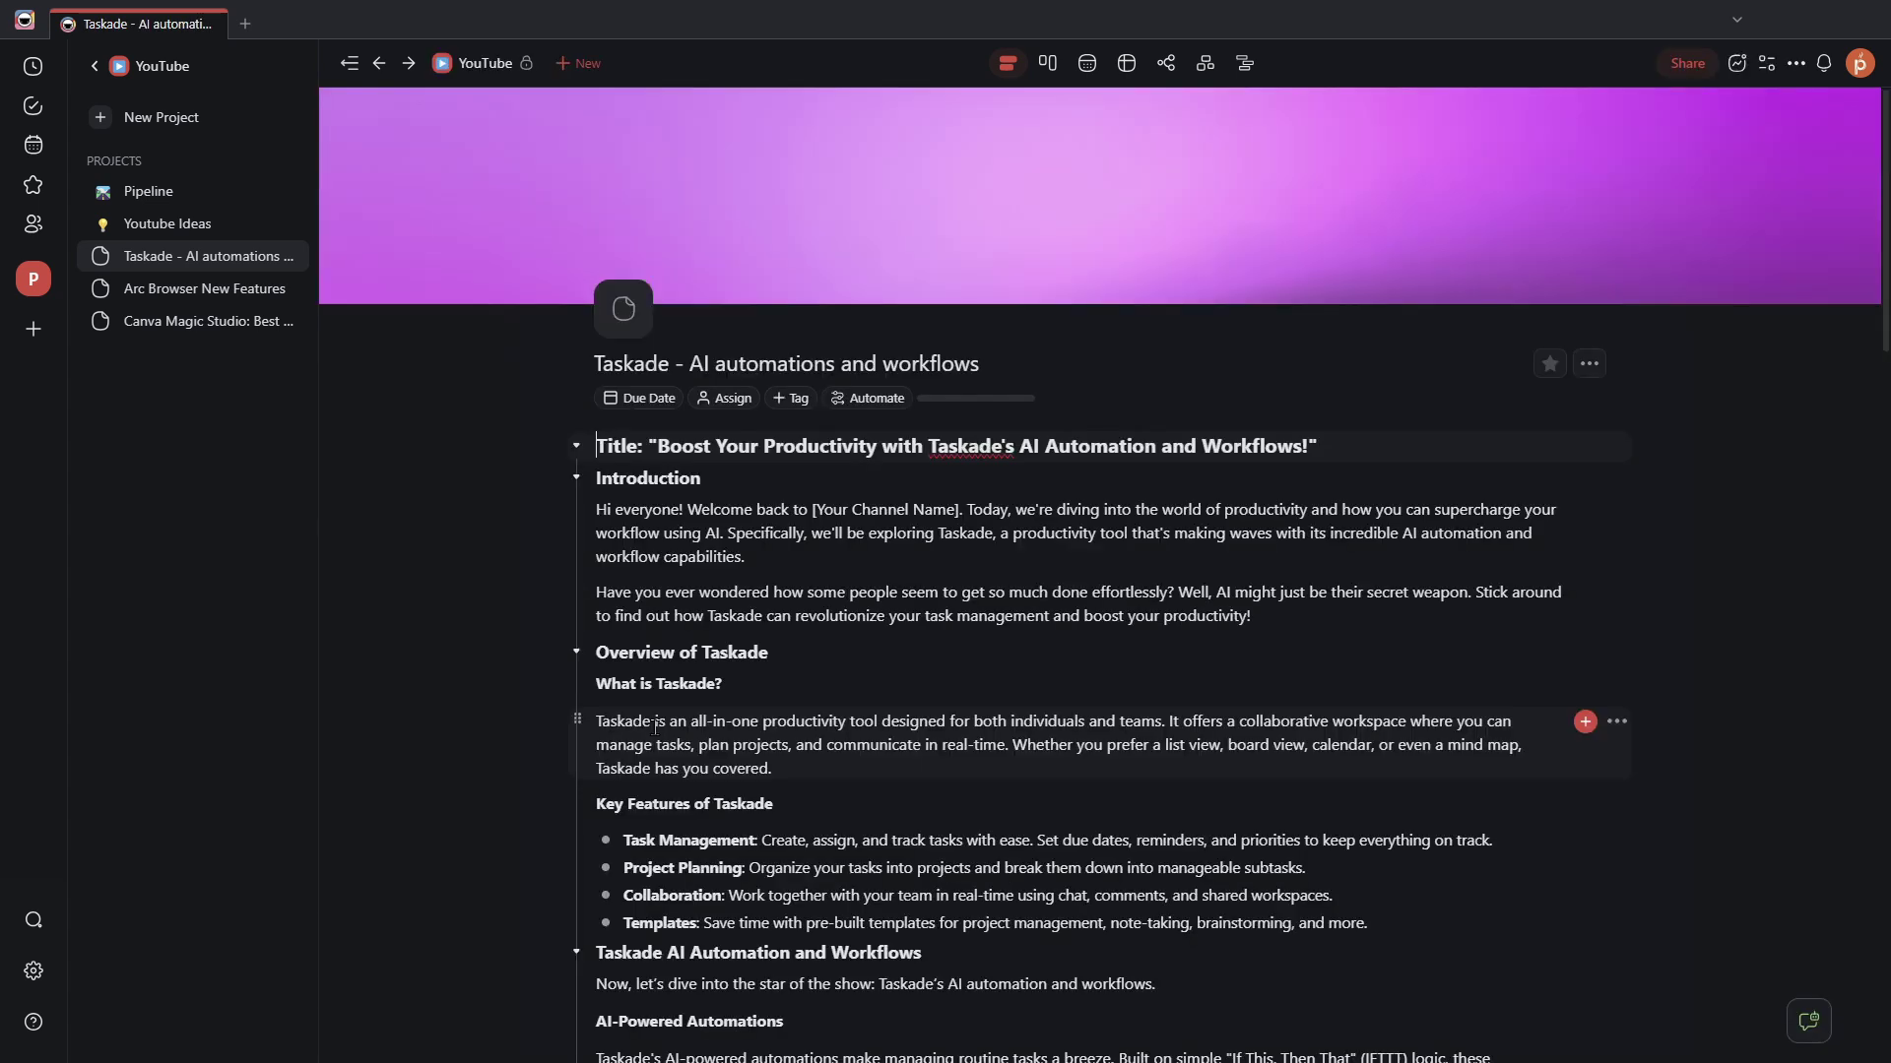
{"action": "scroll", "coordinate": [696, 803], "scroll_direction": "down", "scroll_amount": 3}
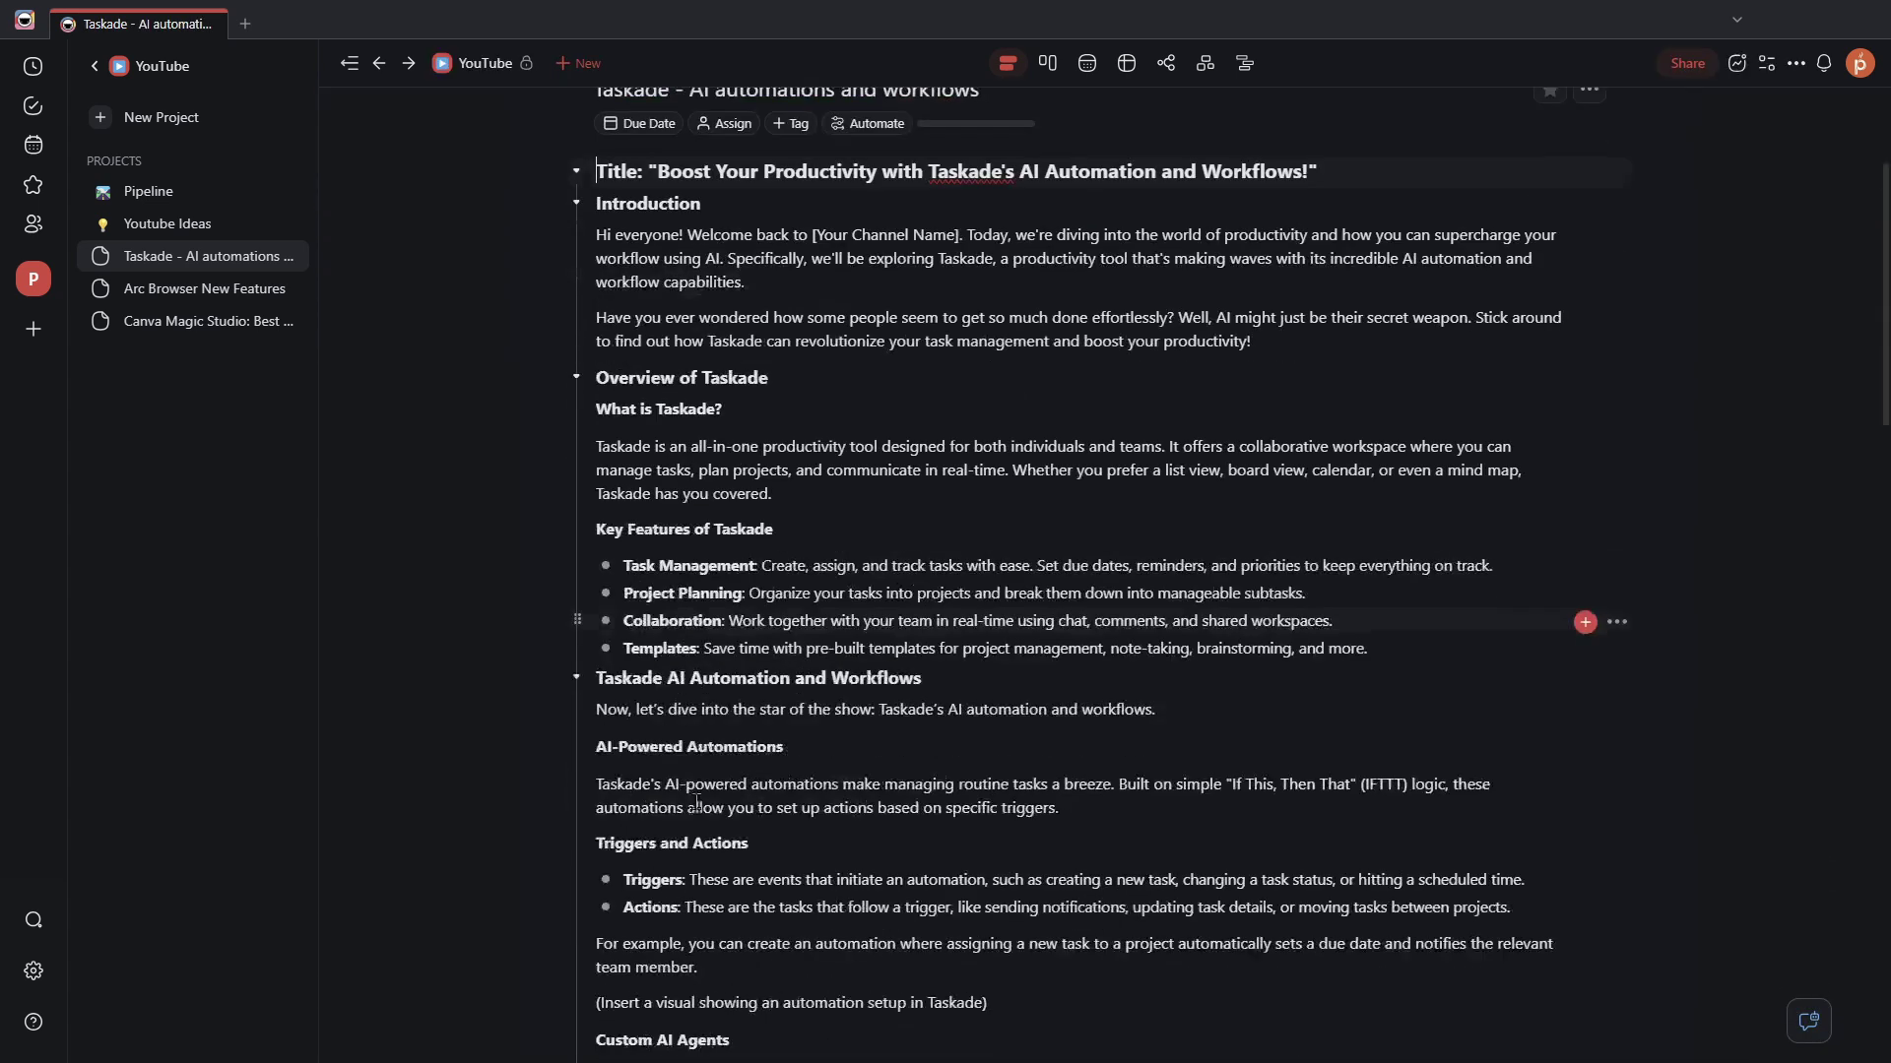
{"action": "scroll", "coordinate": [1015, 723], "scroll_direction": "down", "scroll_amount": 1}
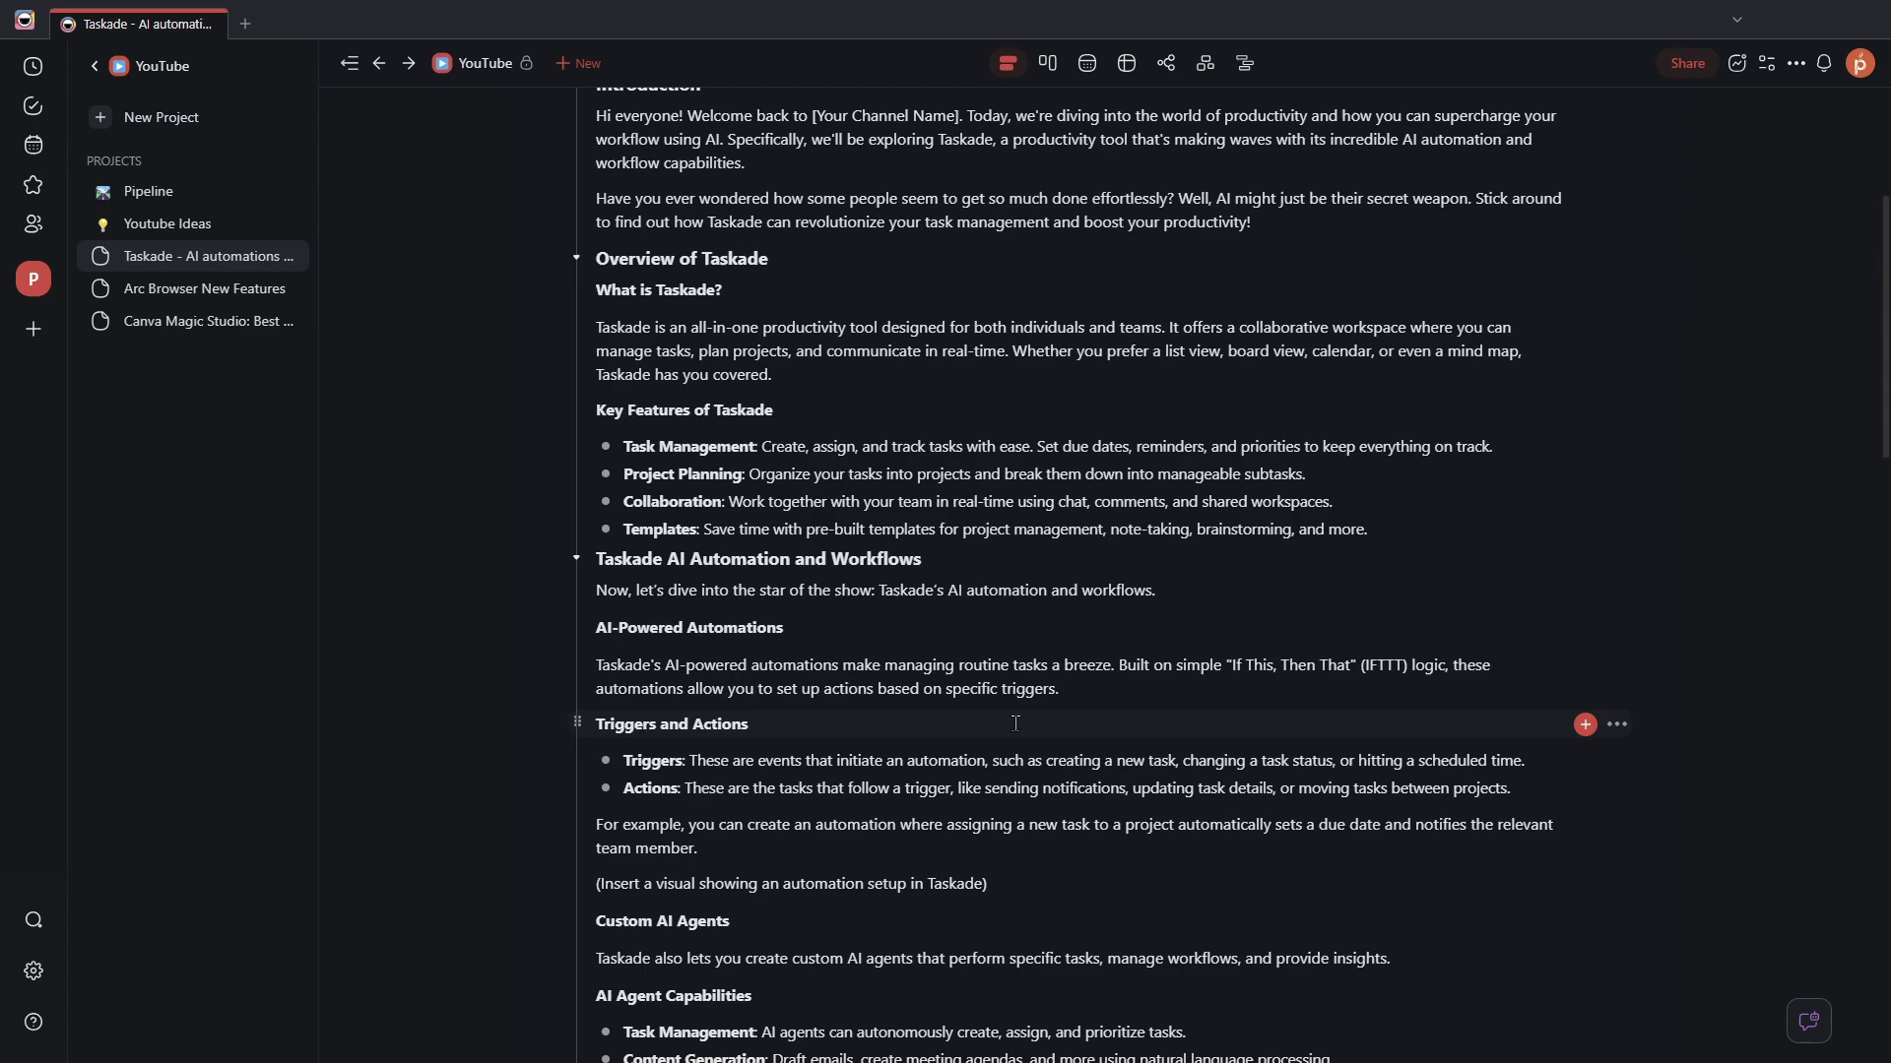
{"action": "scroll", "coordinate": [1015, 724], "scroll_direction": "down", "scroll_amount": 9}
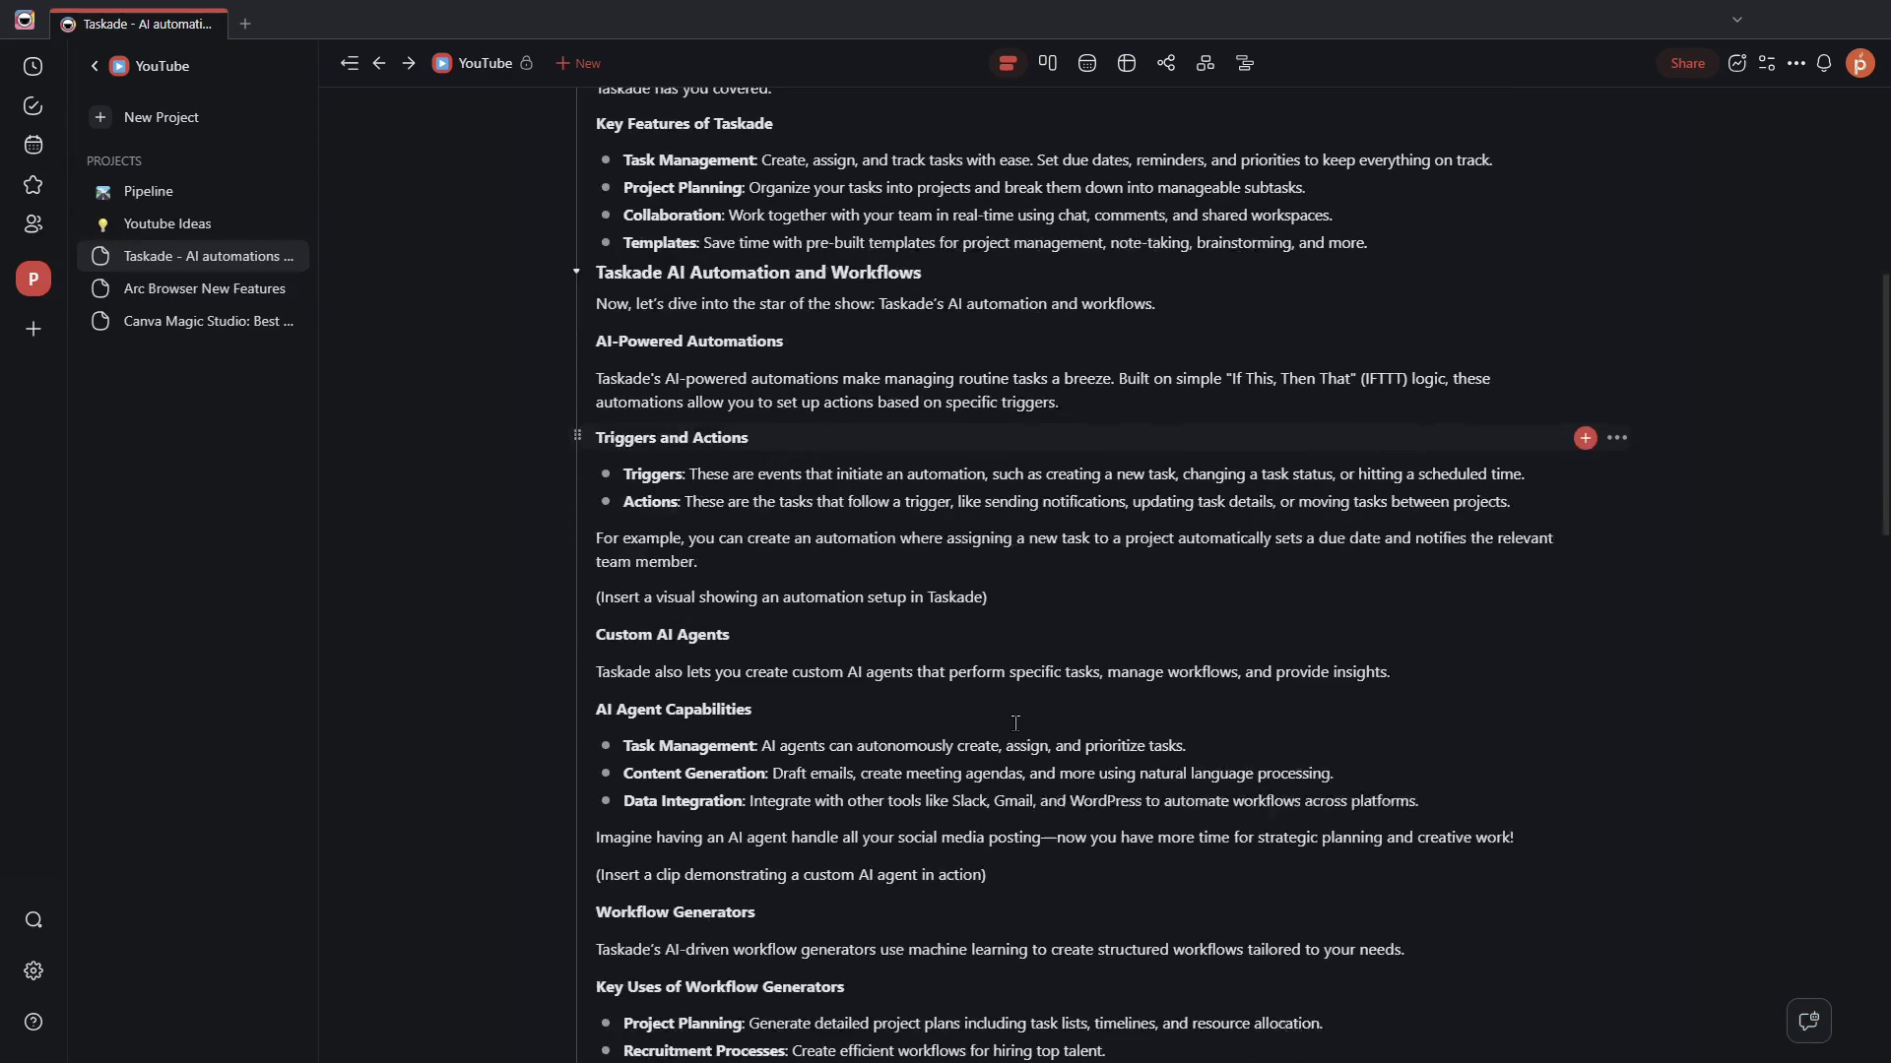
{"action": "scroll", "coordinate": [1016, 724], "scroll_direction": "down", "scroll_amount": 6}
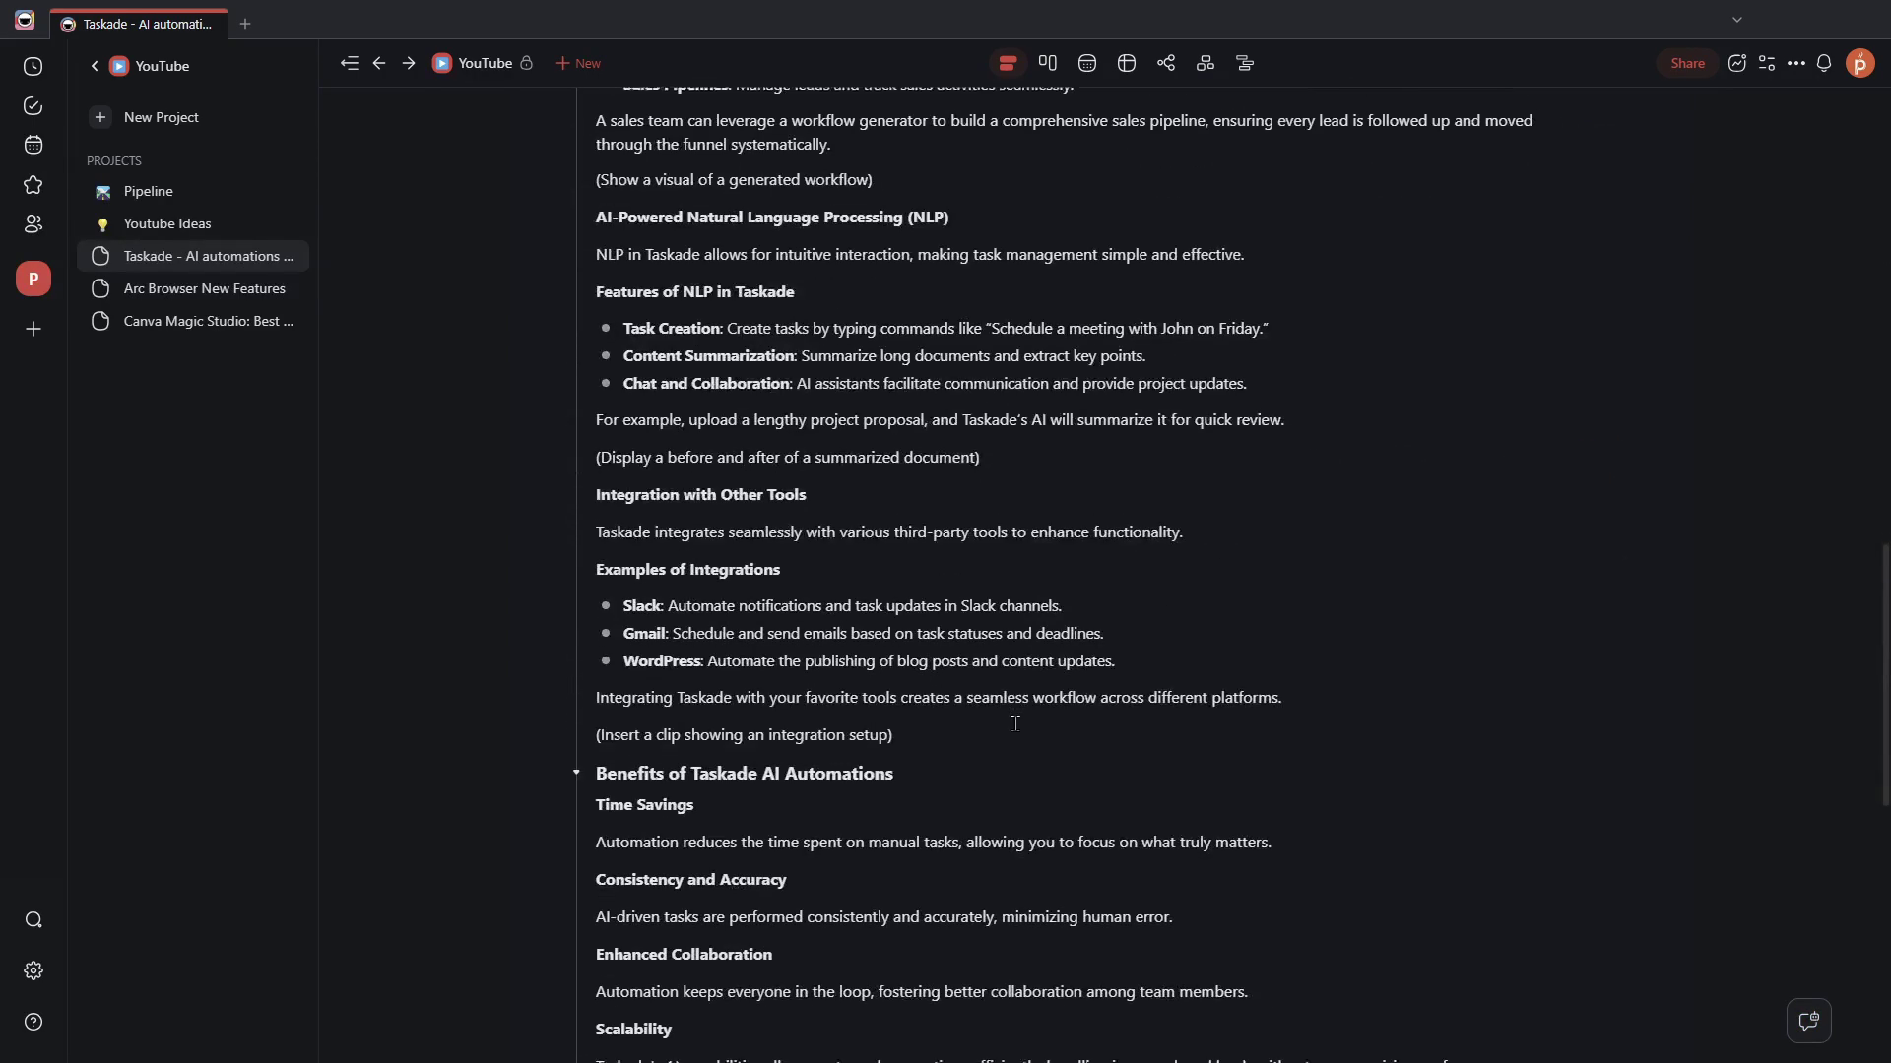
{"action": "scroll", "coordinate": [1015, 723], "scroll_direction": "up", "scroll_amount": 20}
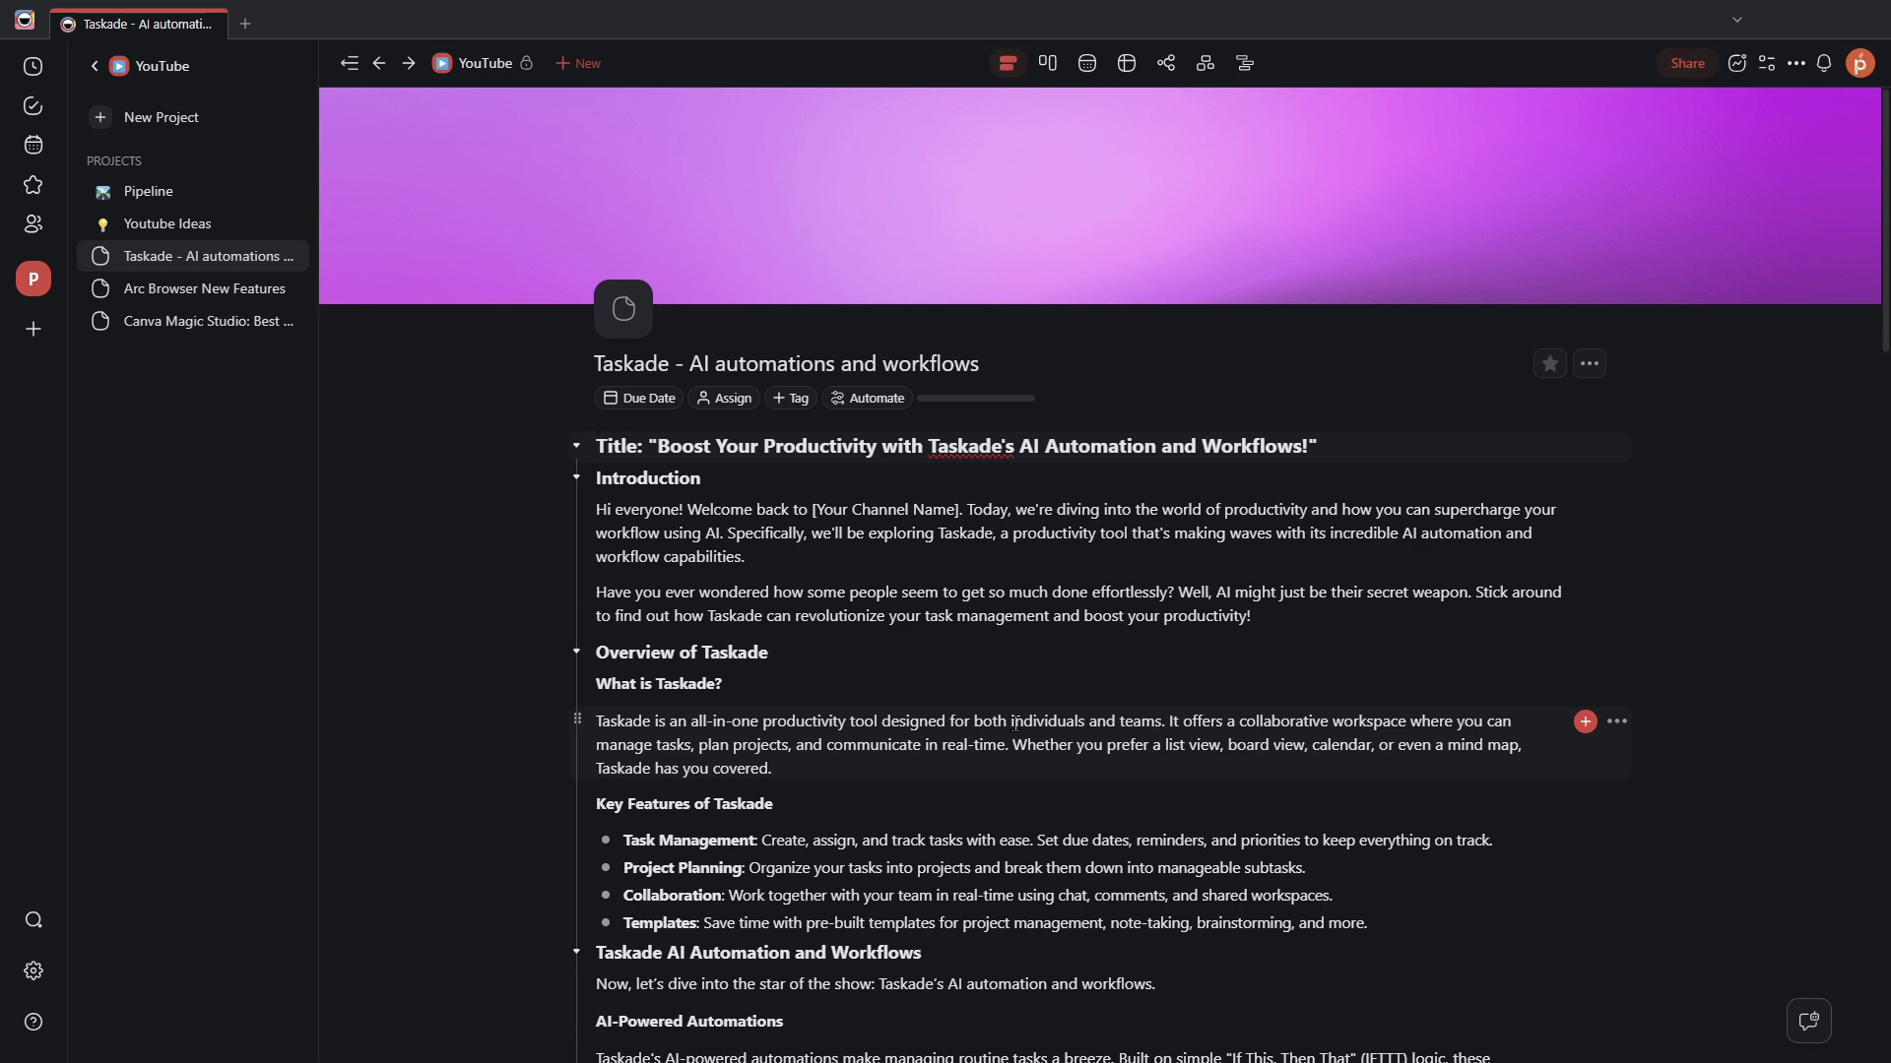
Step: Go back to the YouTube folder, glance at its Agents and Automations, and end on Projects
{"action": "key", "text": "alt+Left"}
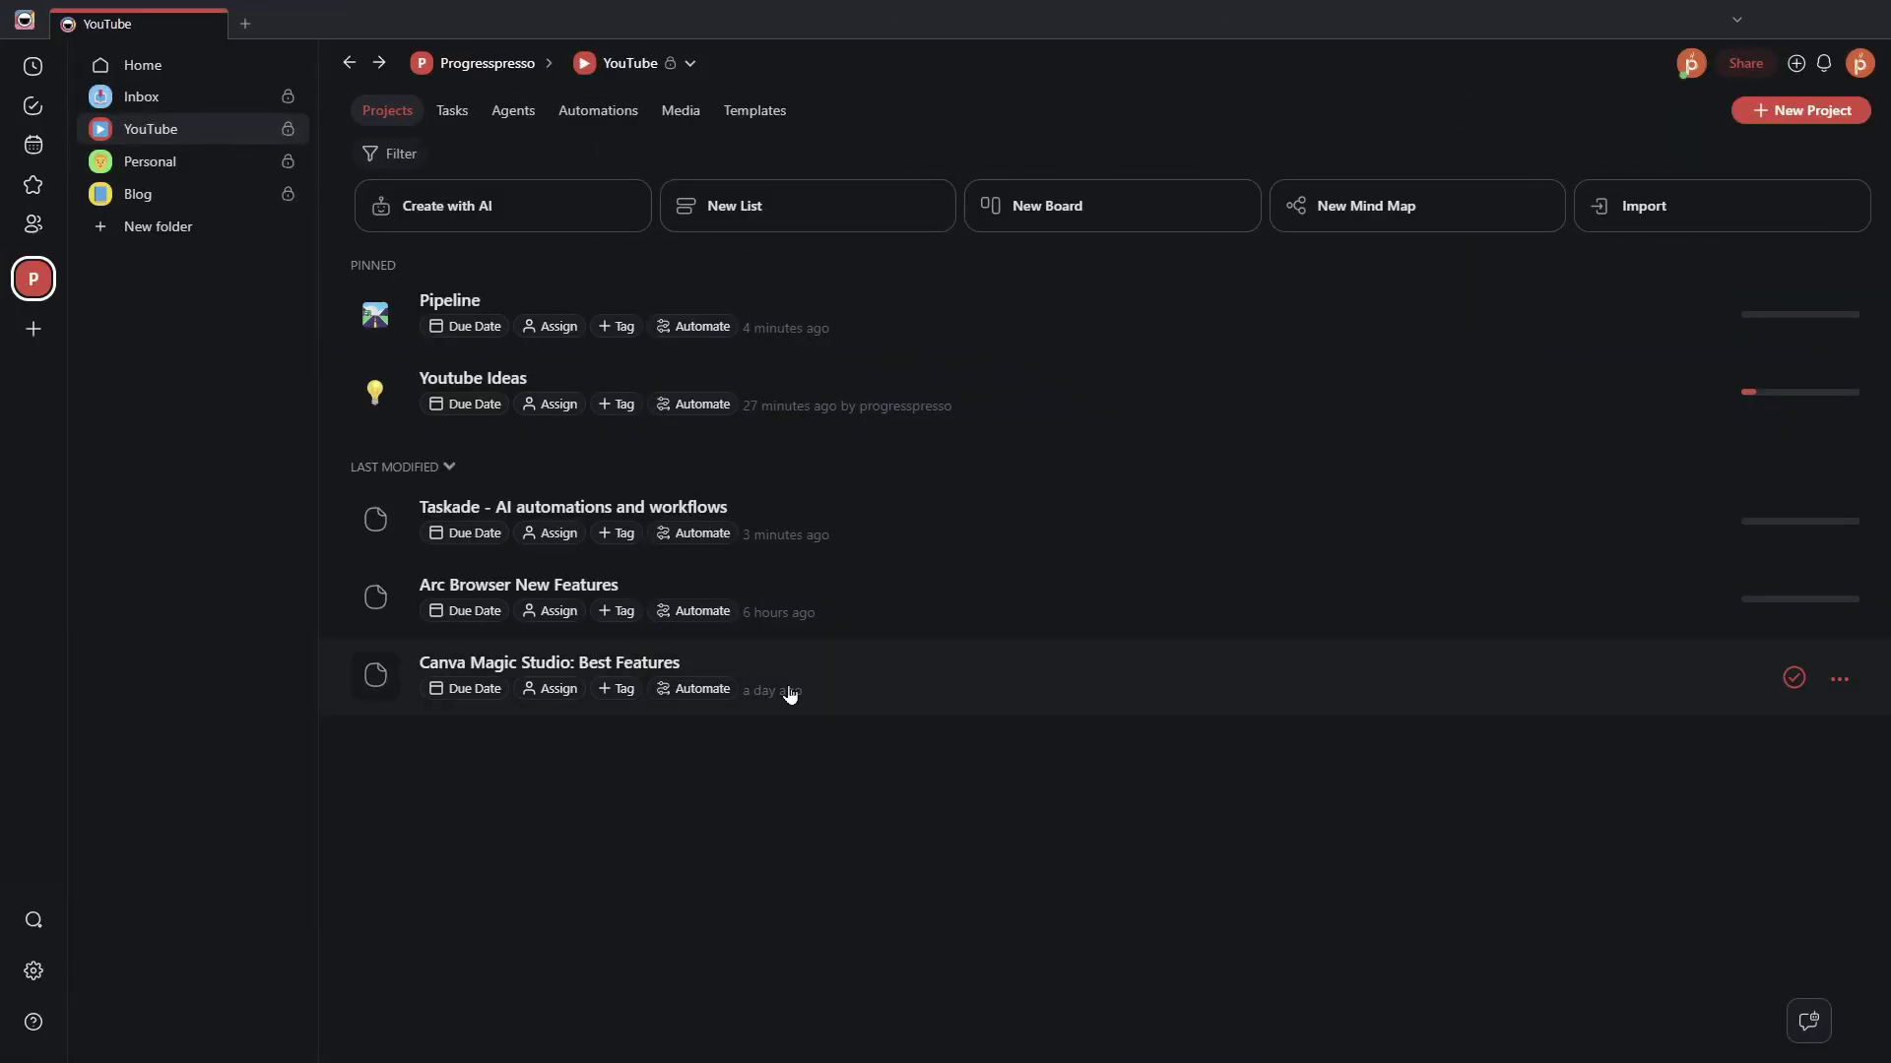
{"action": "left_click", "coordinate": [519, 119]}
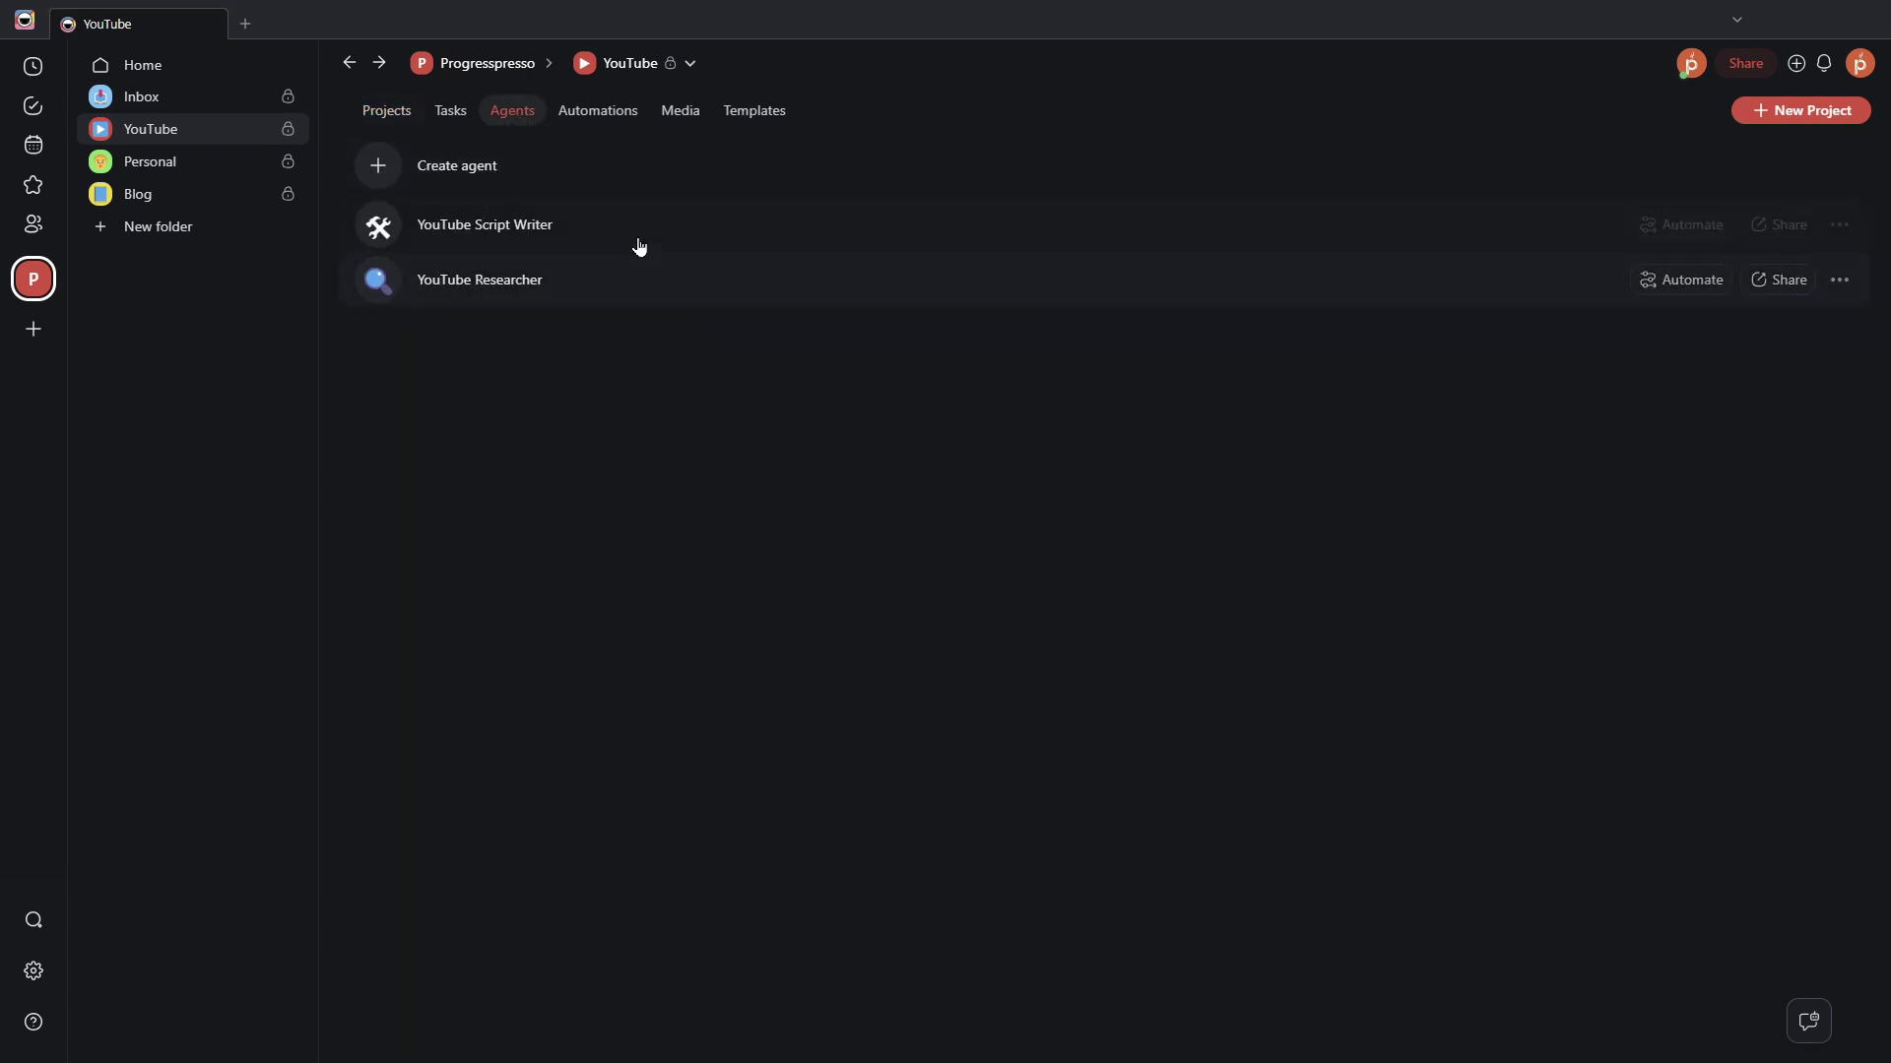
{"action": "left_click", "coordinate": [598, 118]}
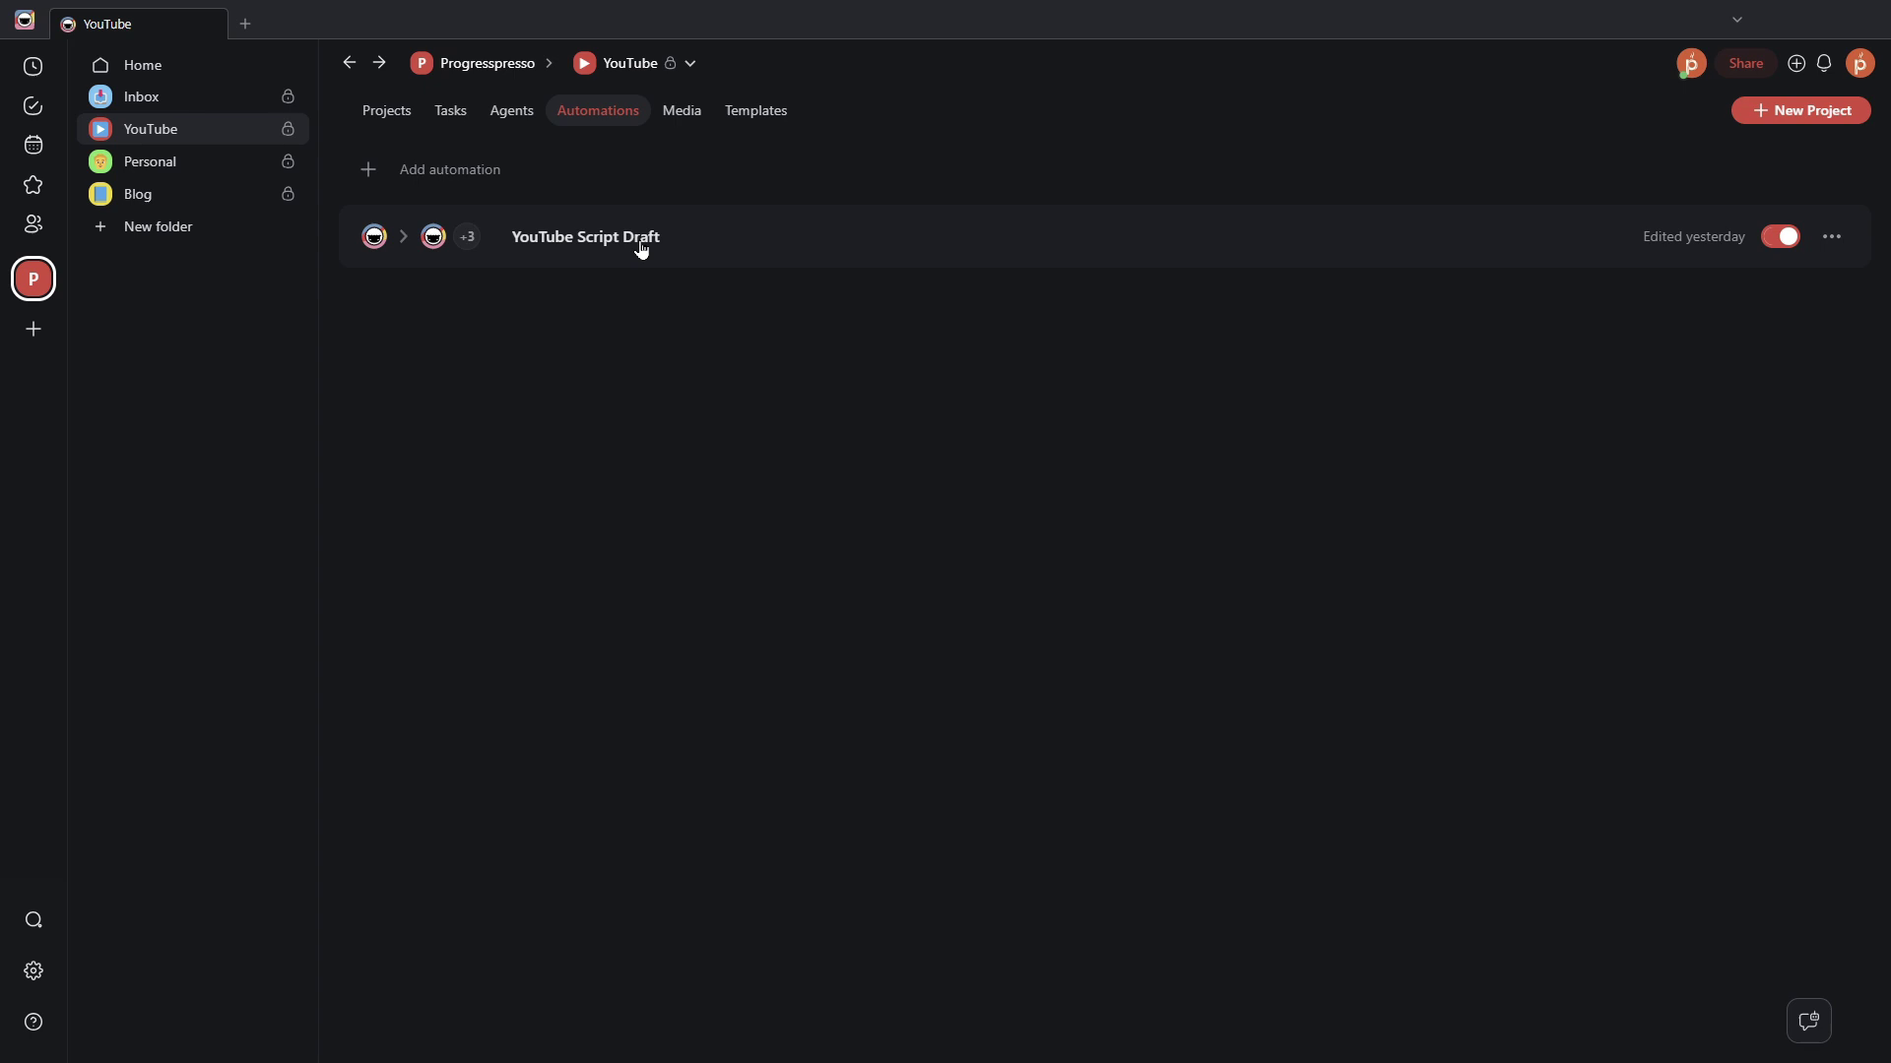
{"action": "left_click", "coordinate": [397, 116]}
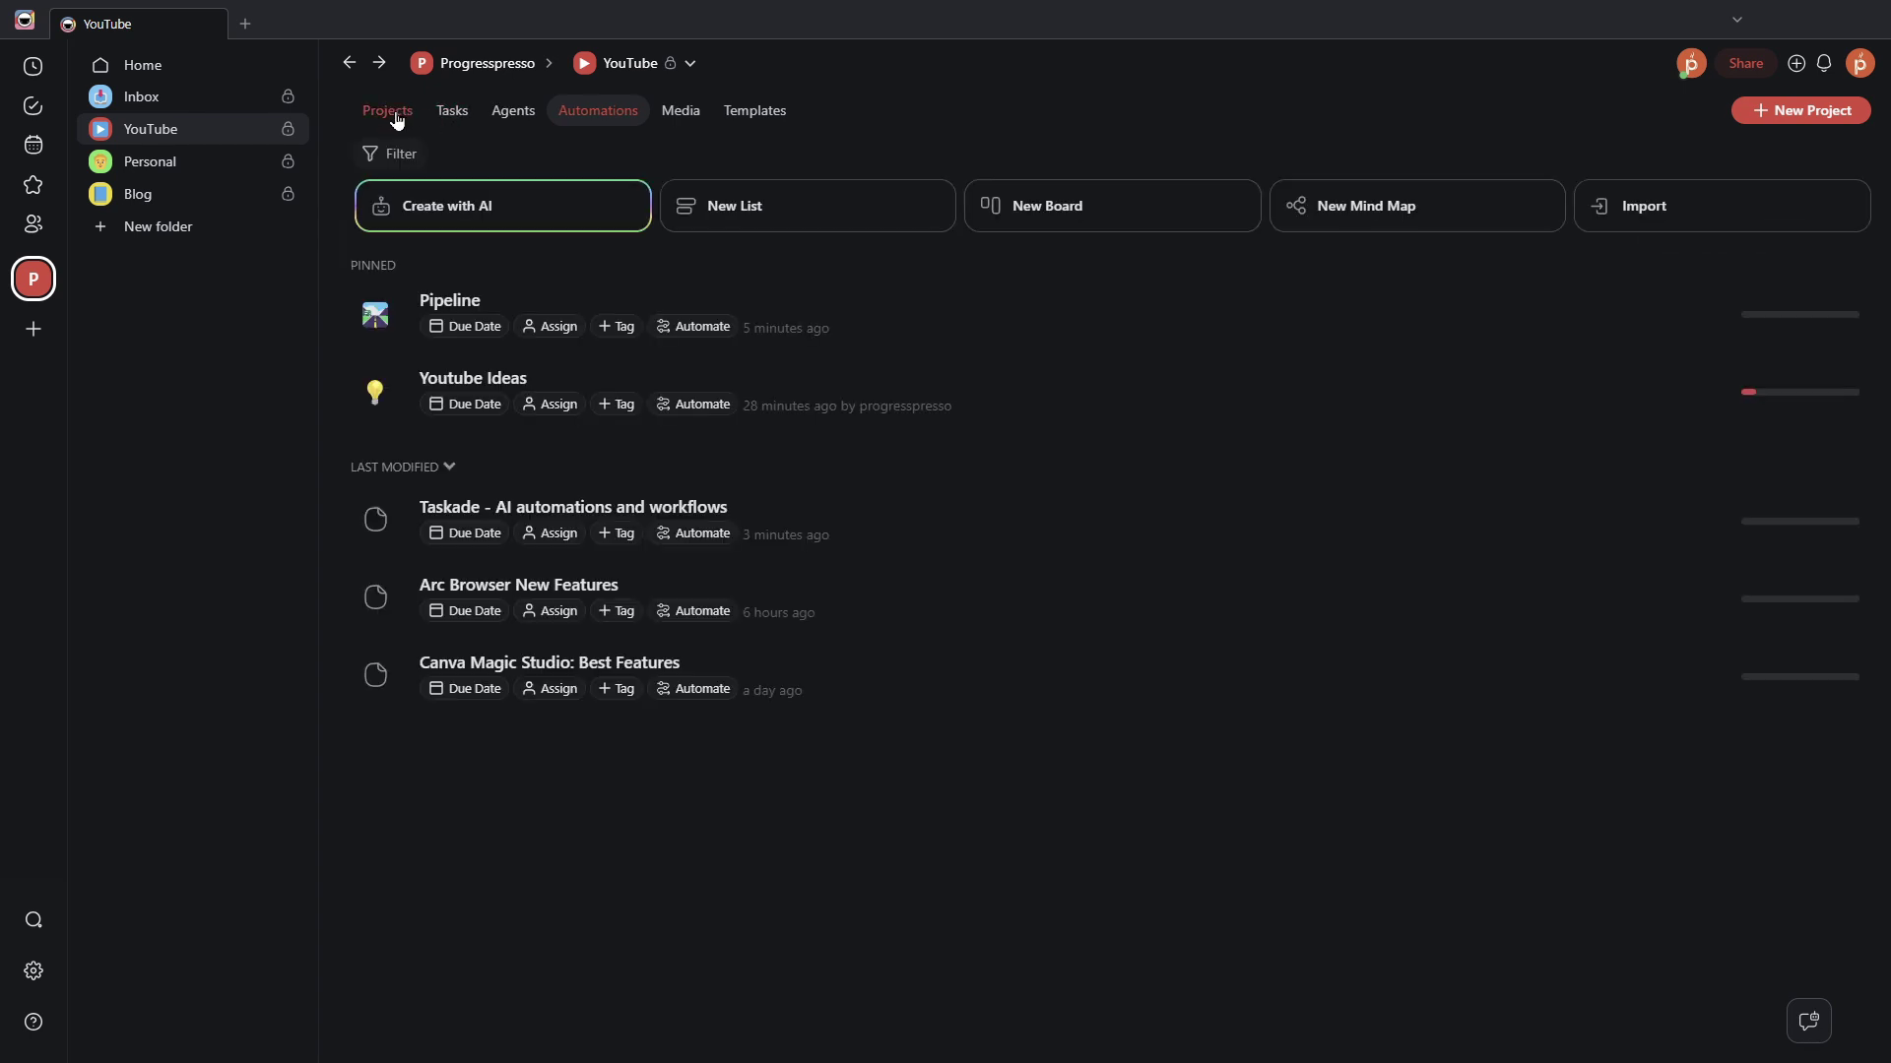